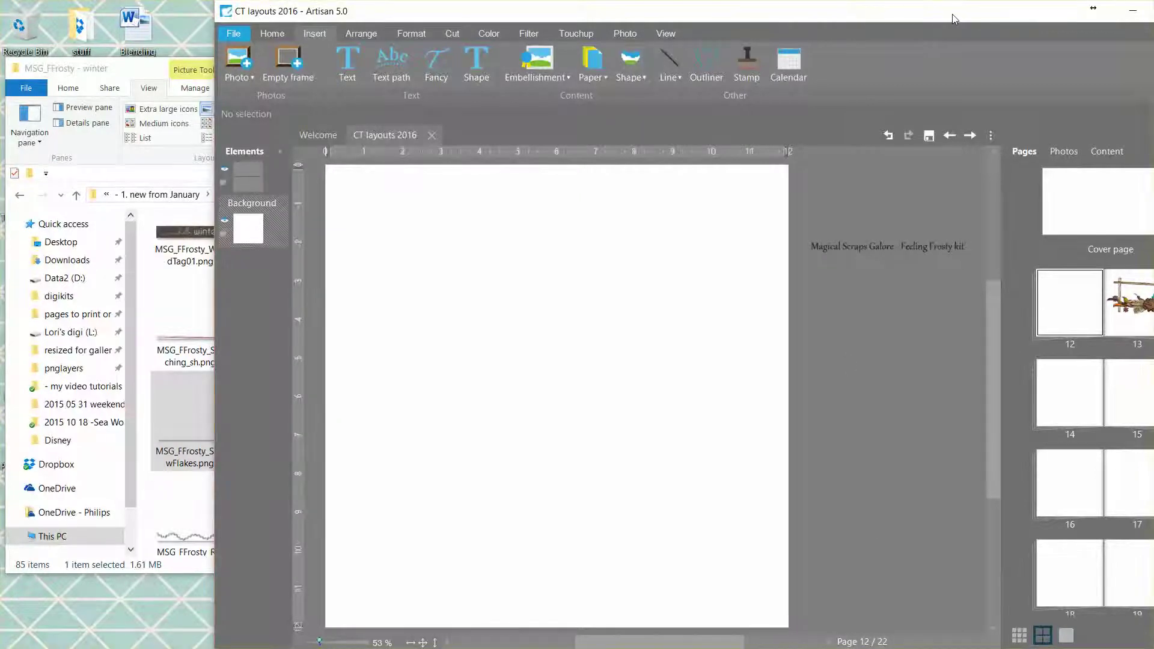
Place the MSG_FFrosty - winter folder window in front, beside Artisan's page 12.
{"action": "left_click_drag", "start_coordinate": [953, 18], "coordinate": [890, 19]}
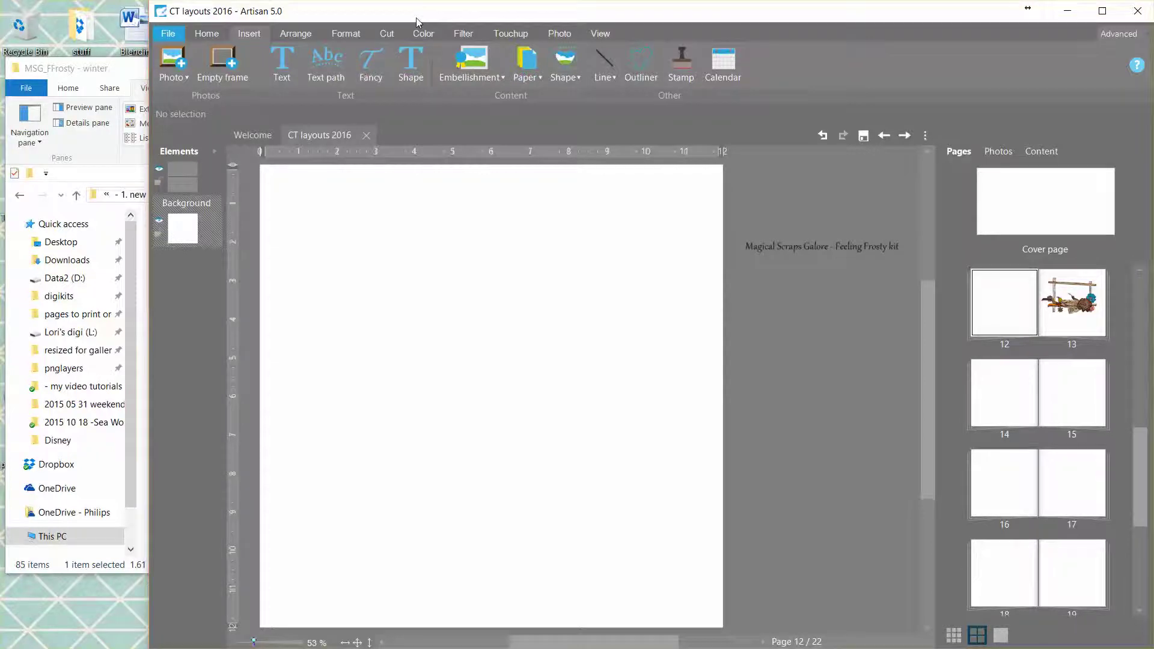
{"action": "left_click", "coordinate": [126, 69]}
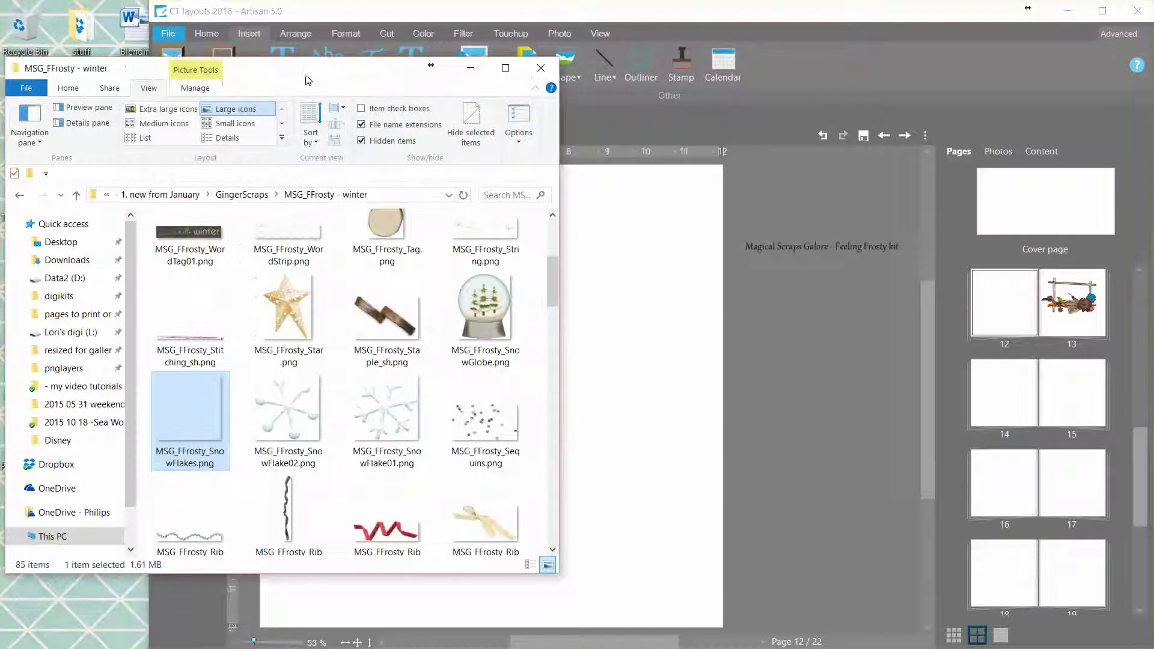
{"action": "left_click_drag", "start_coordinate": [185, 72], "coordinate": [201, 44]}
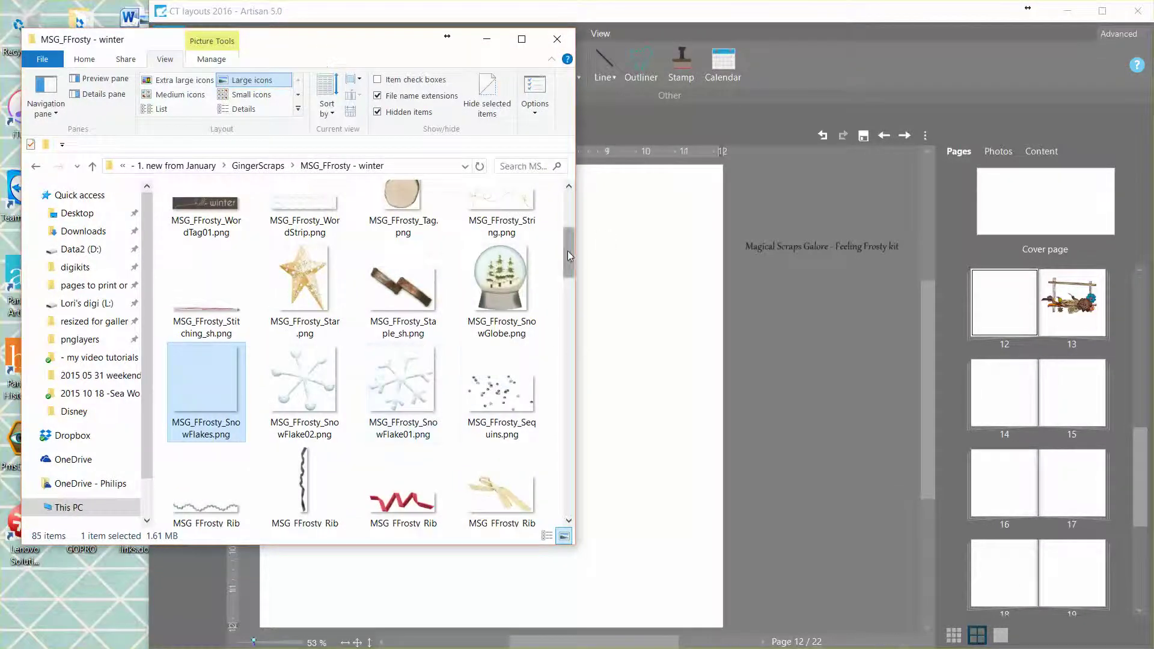
{"action": "left_click_drag", "start_coordinate": [567, 251], "coordinate": [572, 221]}
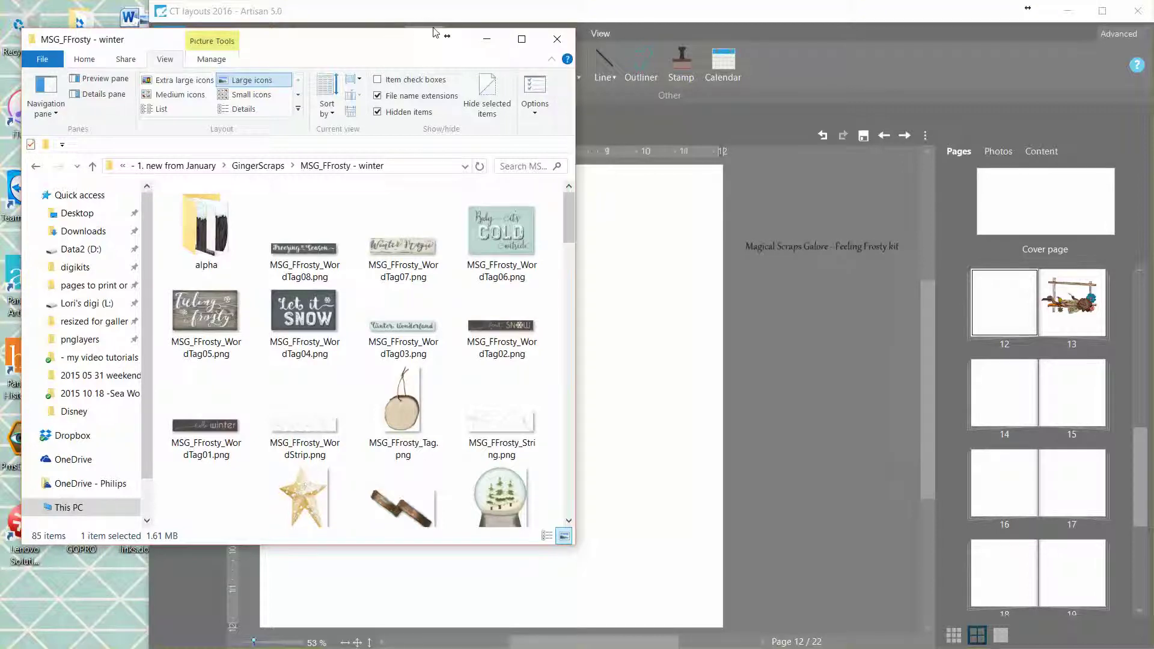
{"action": "left_click_drag", "start_coordinate": [387, 39], "coordinate": [370, 38]}
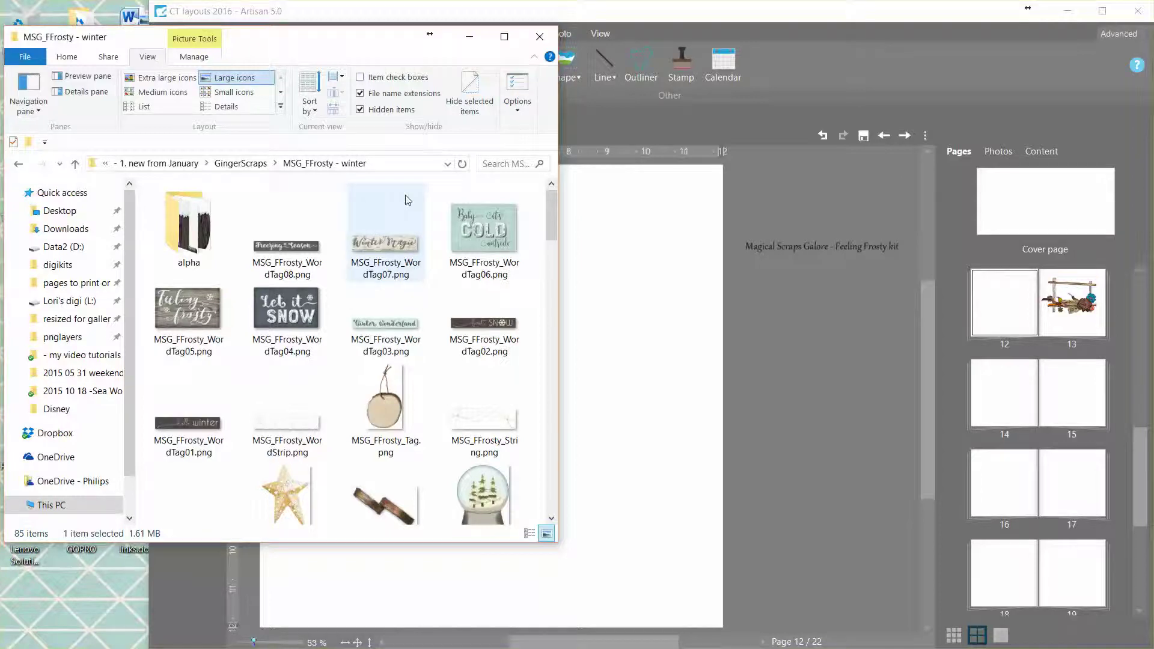
Move the winter folder window to the top of the screen and stretch it taller to reveal the ribbons.
{"action": "left_click_drag", "start_coordinate": [555, 215], "coordinate": [557, 239]}
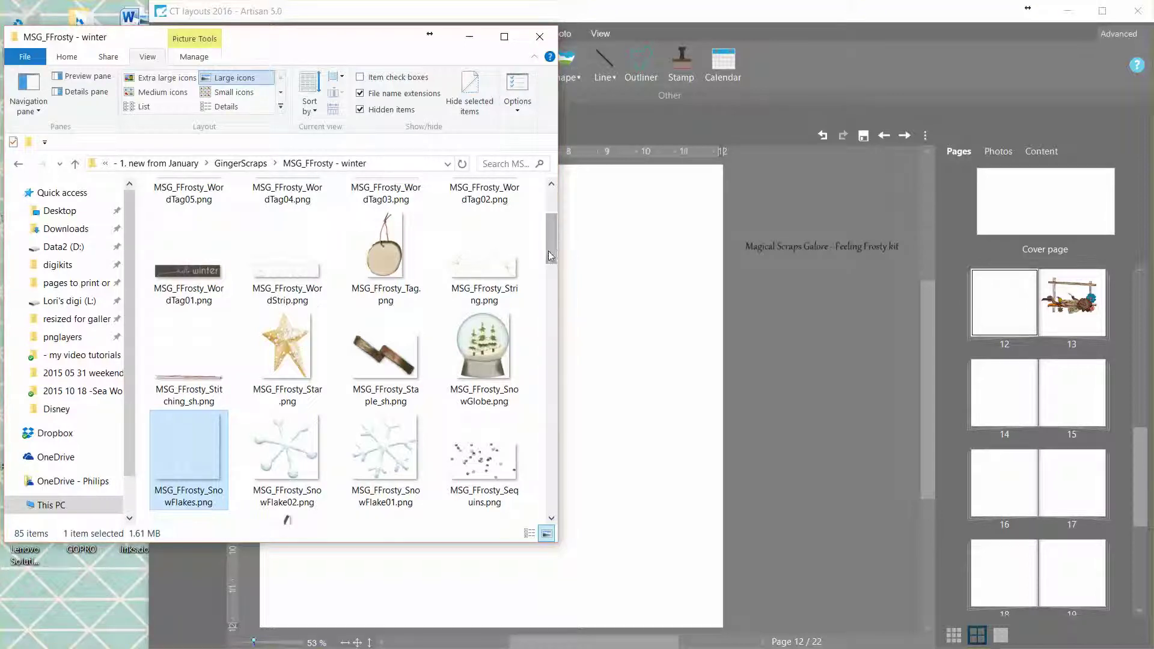
{"action": "scroll", "coordinate": [550, 244], "scroll_direction": "down", "scroll_amount": 3}
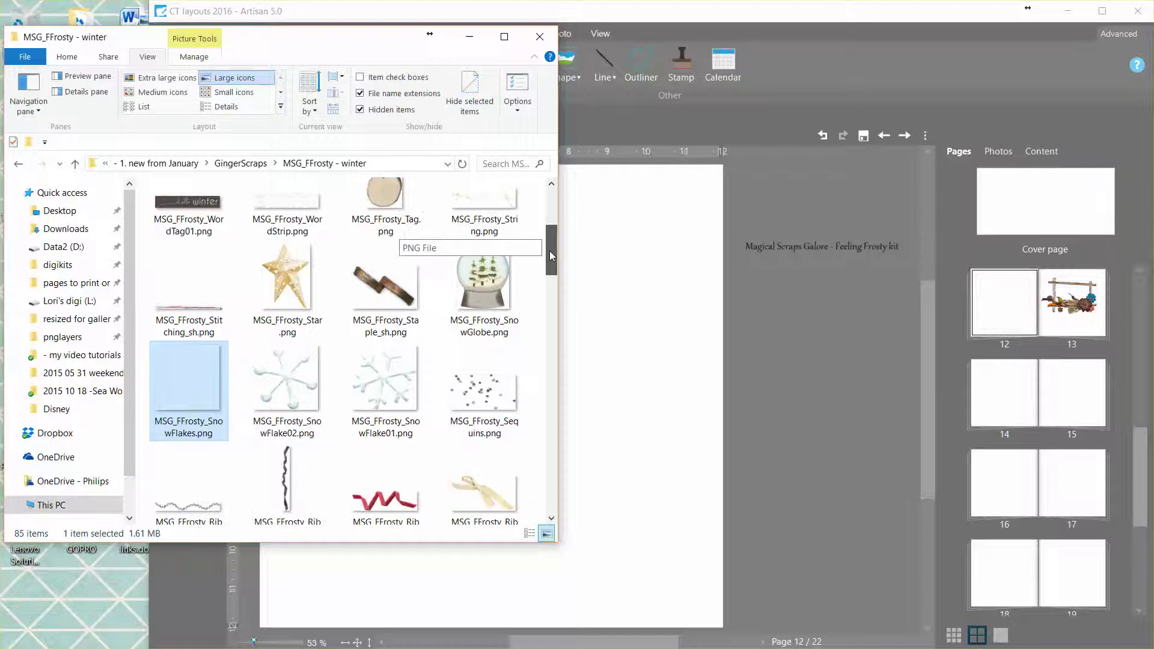
{"action": "scroll", "coordinate": [550, 251], "scroll_direction": "down", "scroll_amount": 3}
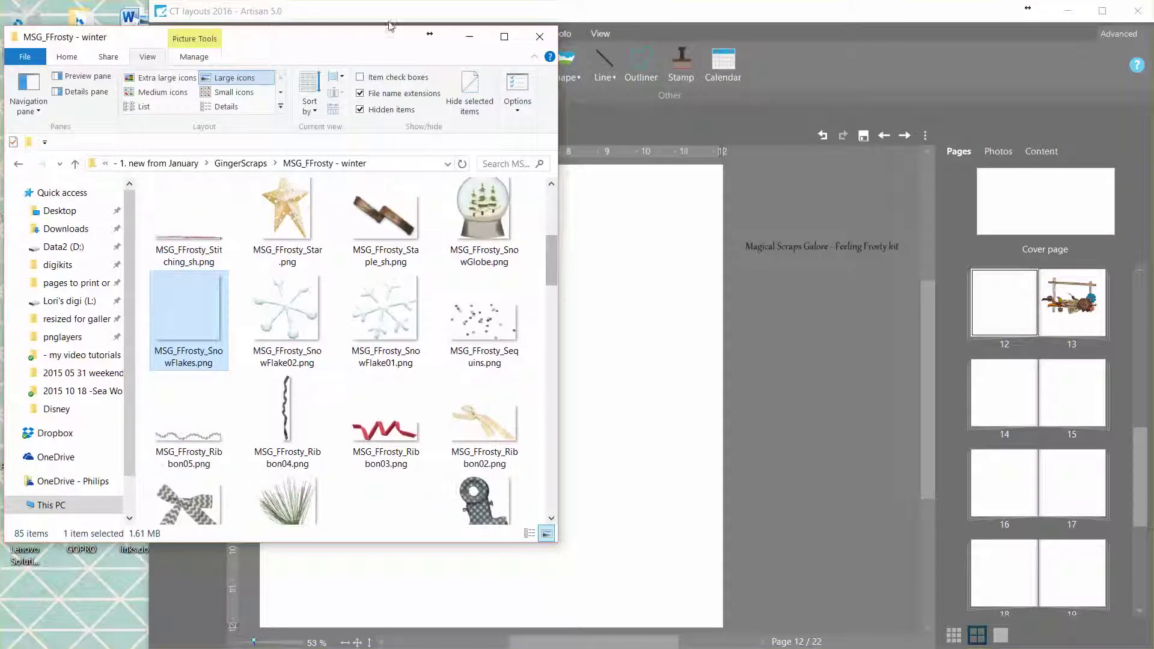
{"action": "left_click_drag", "start_coordinate": [390, 25], "coordinate": [381, 0]}
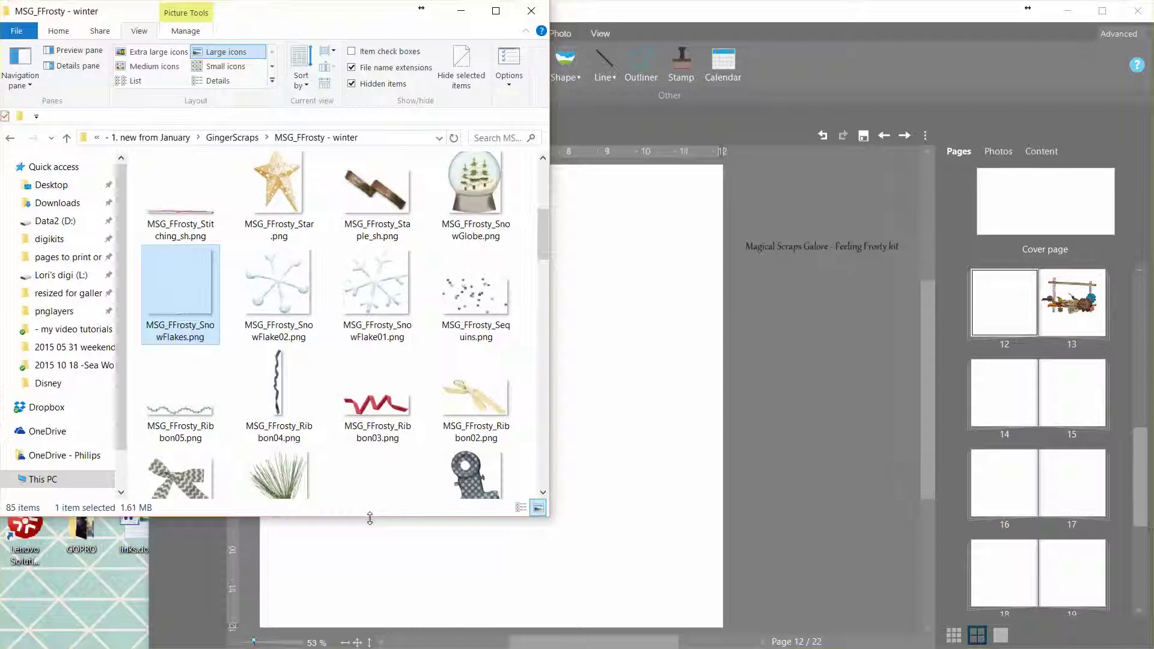
{"action": "left_click_drag", "start_coordinate": [369, 515], "coordinate": [353, 633]}
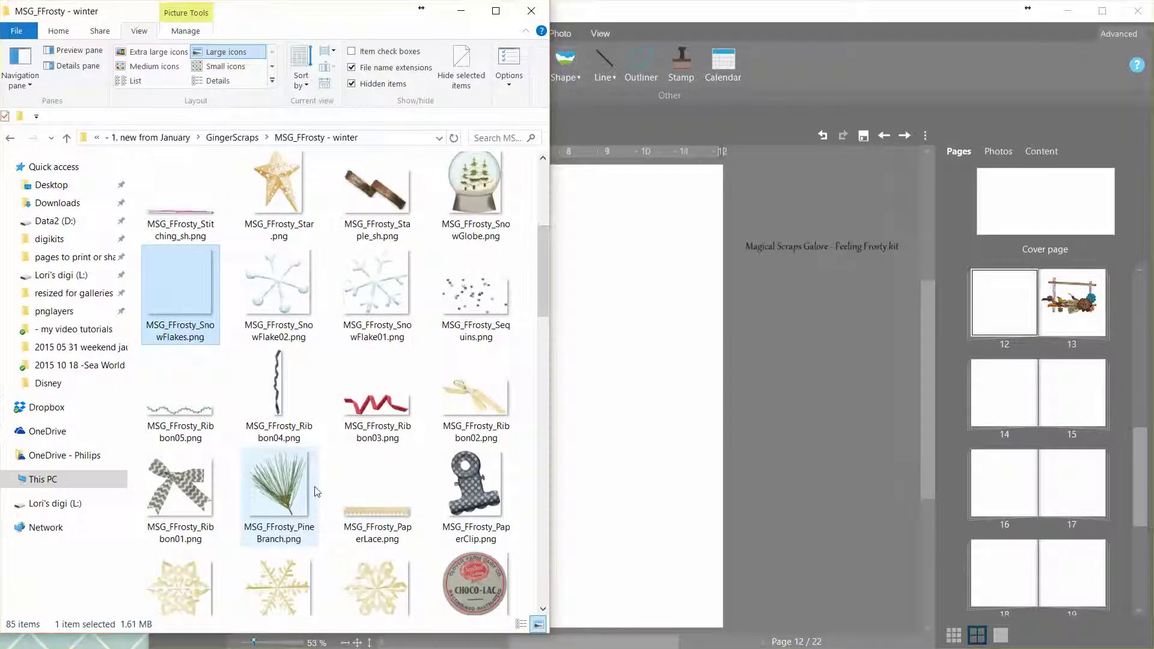
Drop Ribbon05, Ribbon04, Ribbon03, Ribbon02, LaceTrim and CrochetTrim together onto Artisan page 12.
{"action": "left_click", "coordinate": [188, 413]}
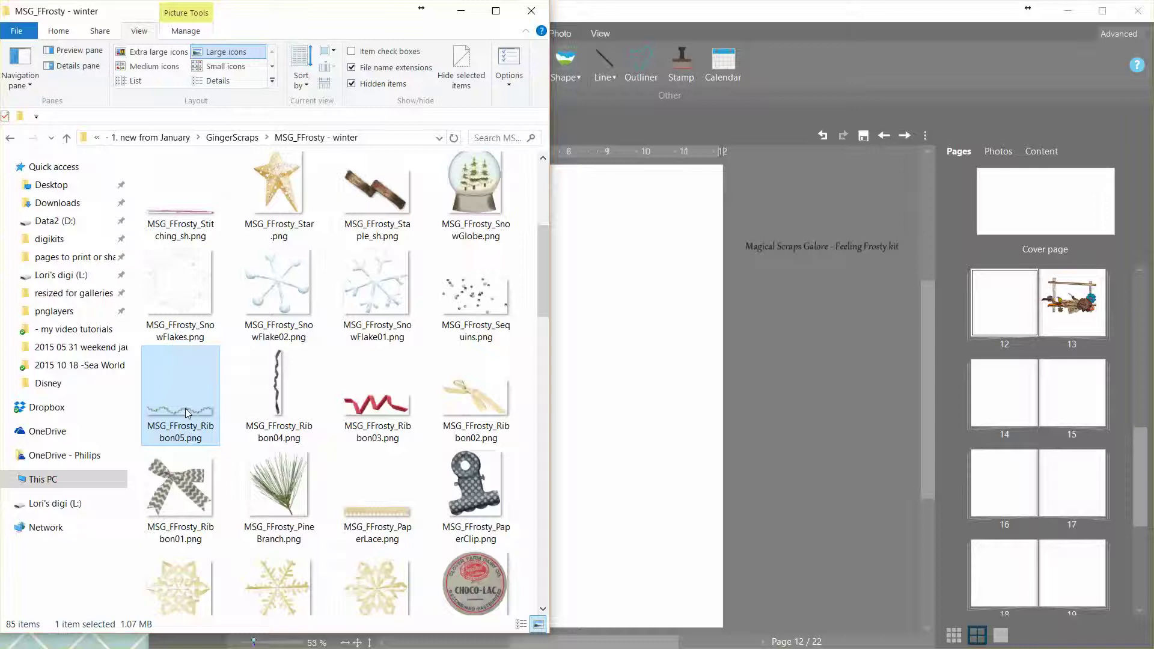
{"action": "left_click", "coordinate": [275, 396], "text": "ctrl"}
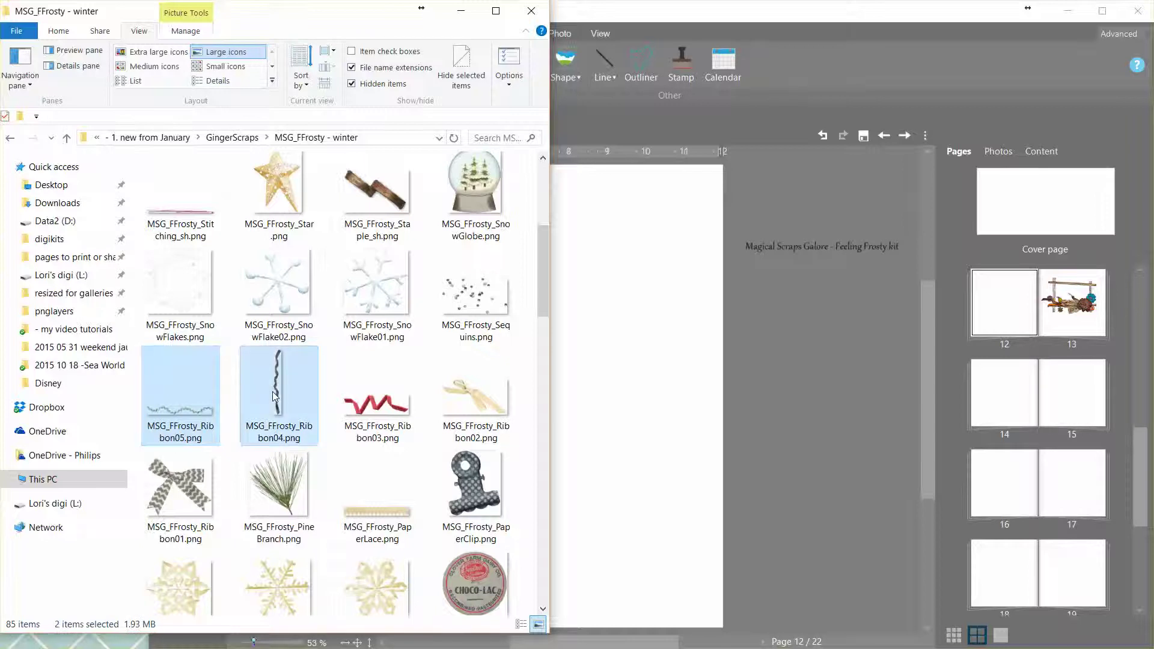
{"action": "left_click", "coordinate": [384, 411], "text": "ctrl"}
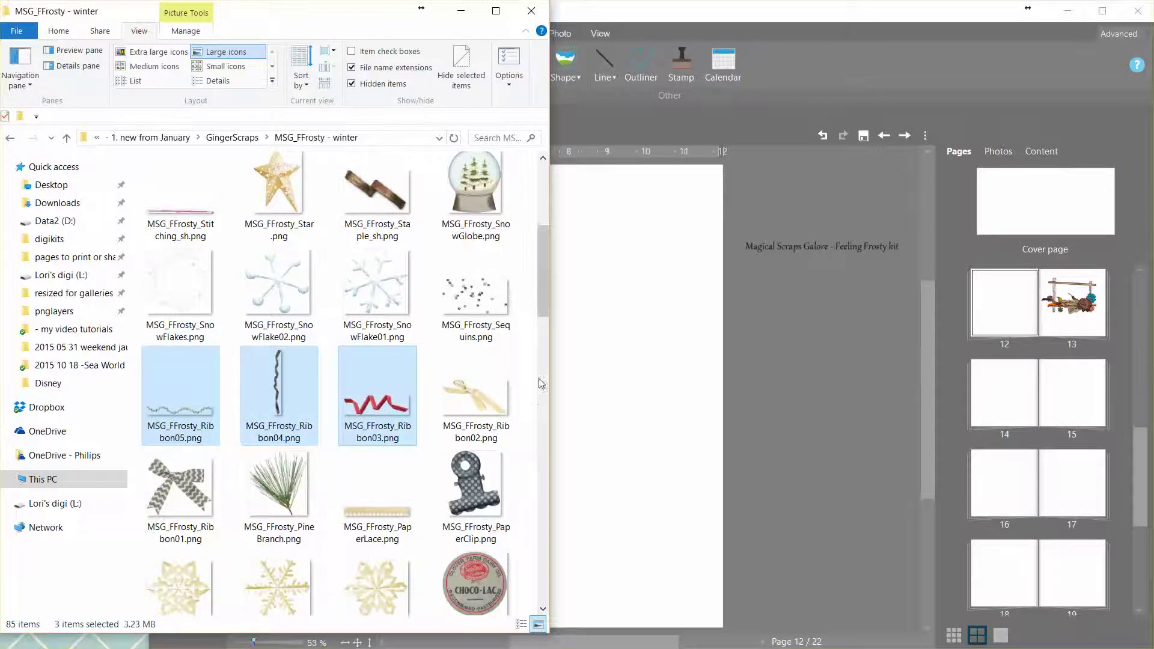
{"action": "left_click", "coordinate": [478, 407], "text": "ctrl"}
{"action": "scroll", "coordinate": [532, 303], "scroll_direction": "down", "scroll_amount": 5}
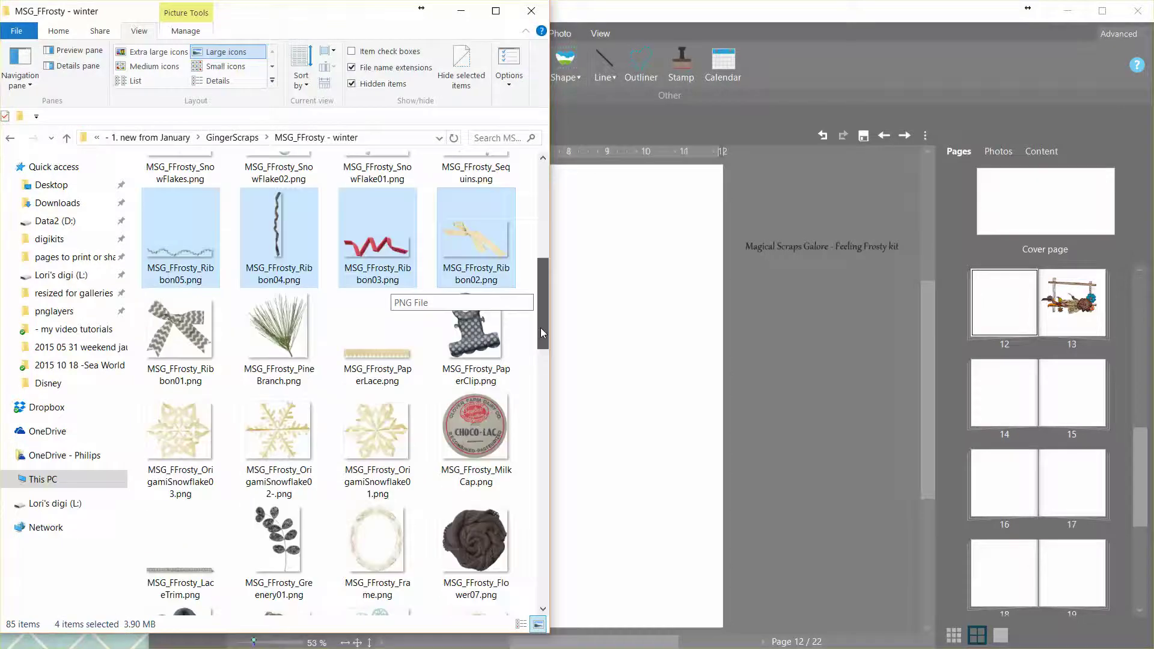
{"action": "scroll", "coordinate": [537, 371], "scroll_direction": "down", "scroll_amount": 2}
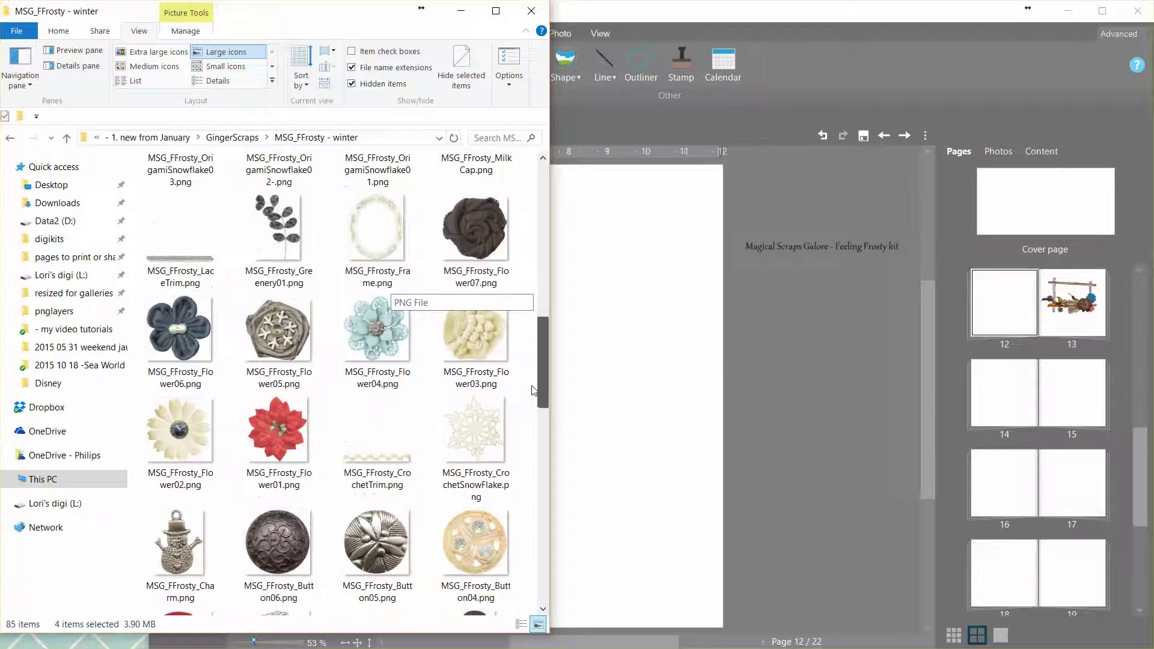
{"action": "left_click", "coordinate": [188, 262], "text": "ctrl"}
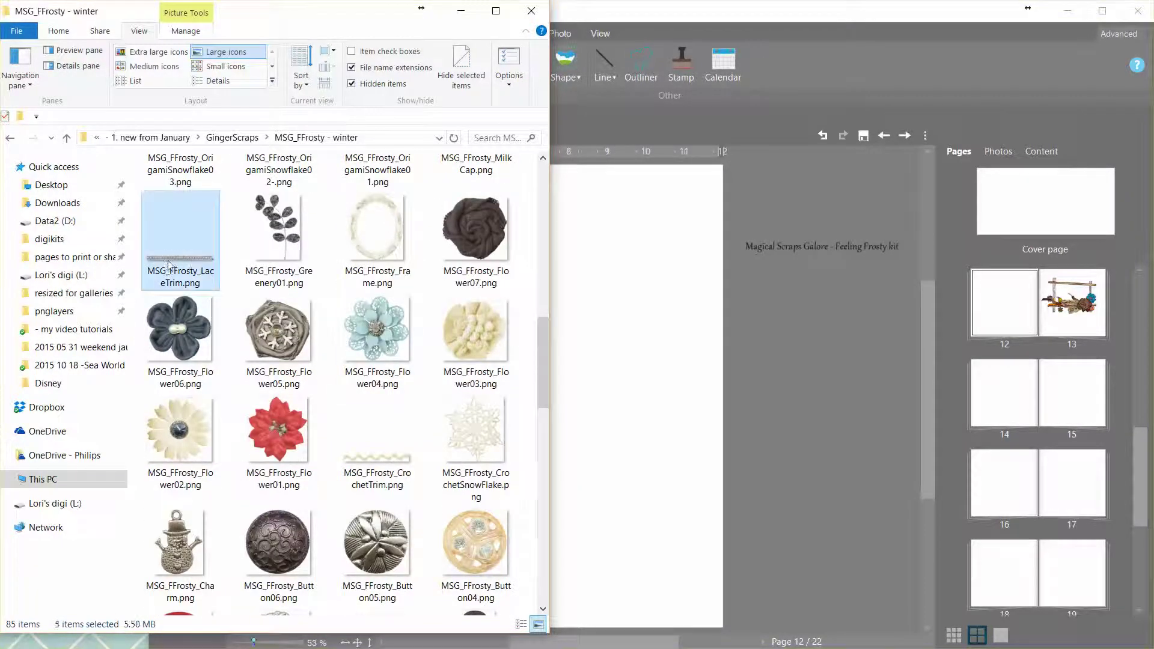
{"action": "left_click_drag", "start_coordinate": [541, 354], "coordinate": [544, 385]}
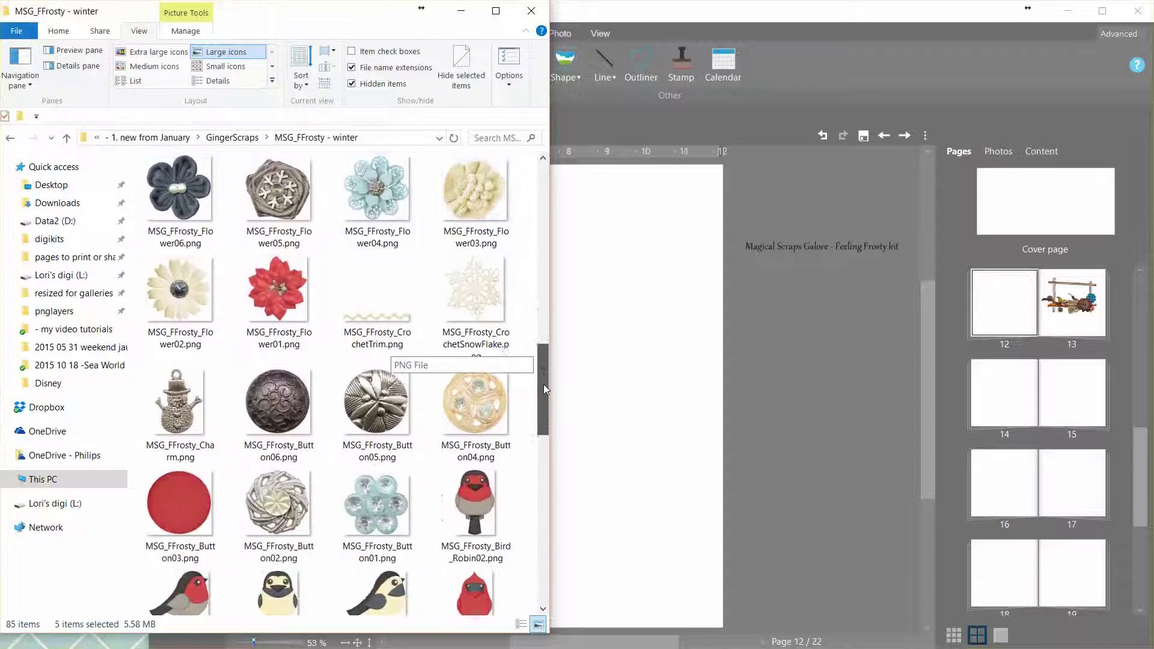
{"action": "left_click", "coordinate": [377, 294], "text": "ctrl"}
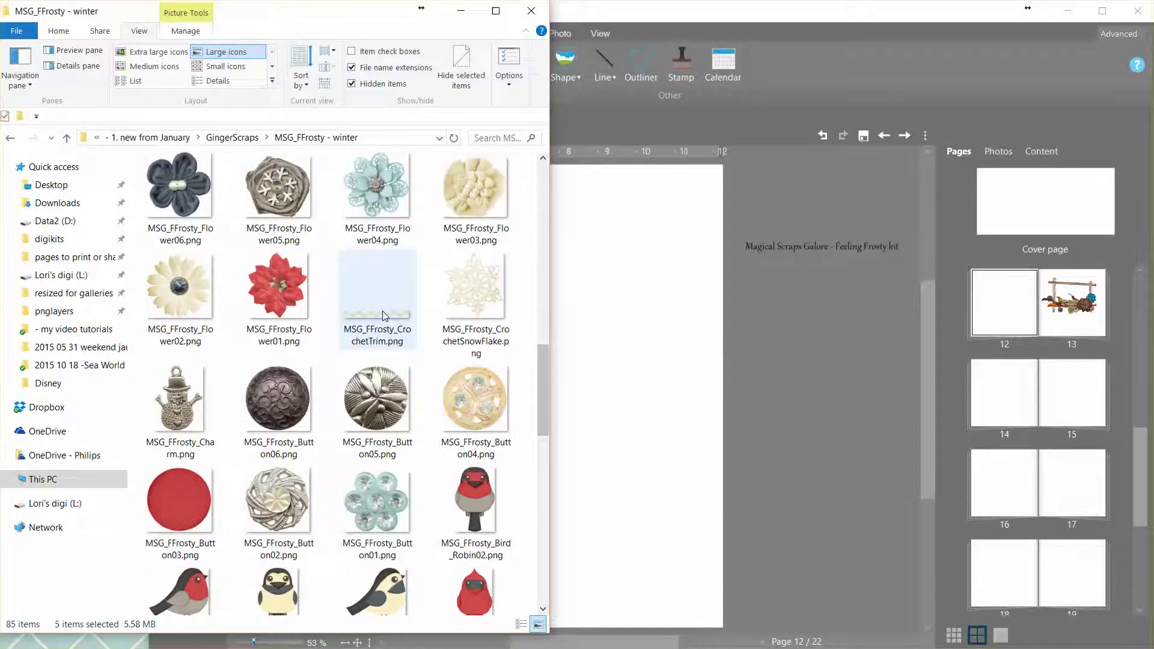
{"action": "mouse_move", "coordinate": [544, 381]}
{"action": "left_mouse_down"}
{"action": "mouse_move", "coordinate": [540, 462]}
{"action": "mouse_move", "coordinate": [542, 370]}
{"action": "left_mouse_up"}
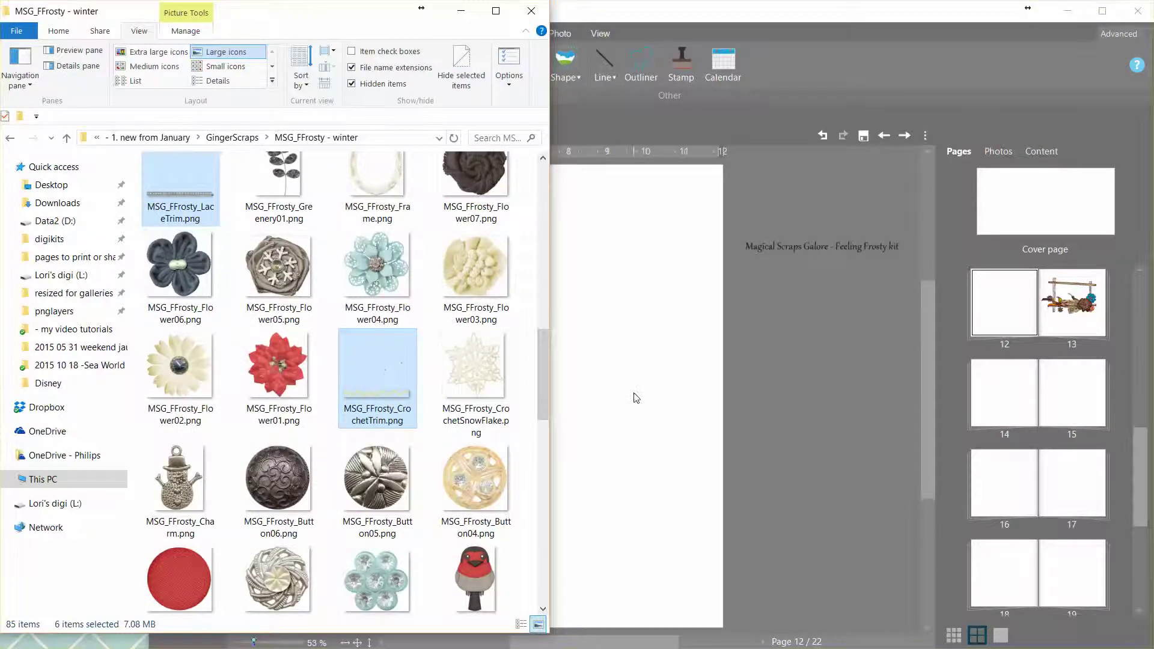
{"action": "left_click_drag", "start_coordinate": [636, 398], "coordinate": [636, 398]}
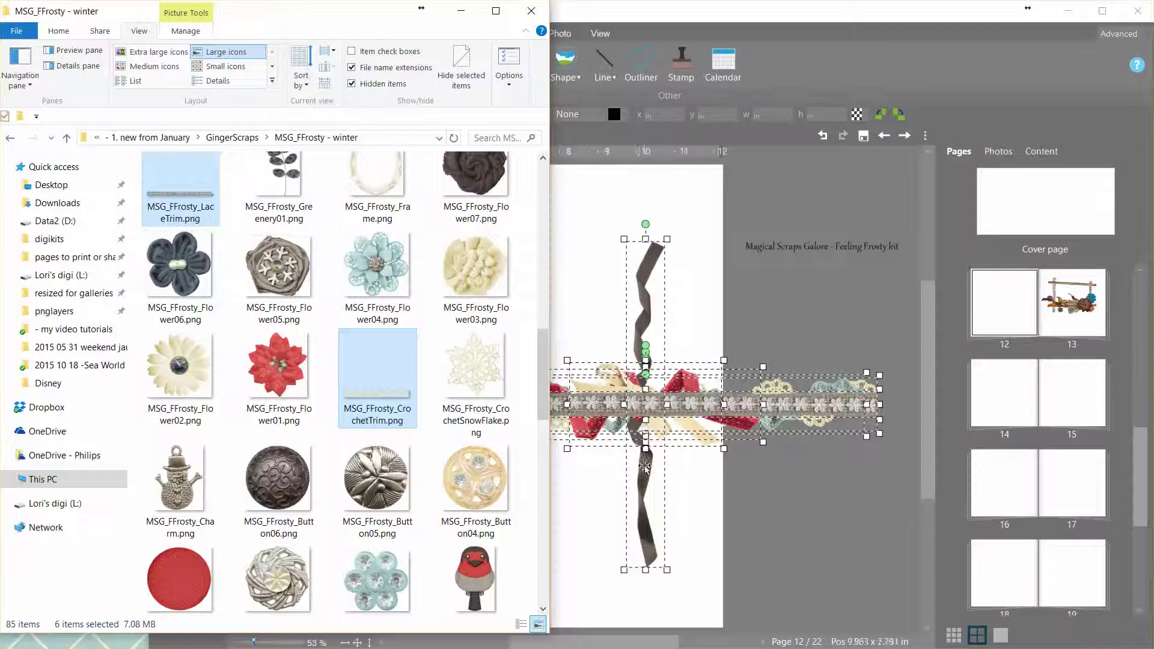
Back in Artisan, move the flowered lace strip lower and the cream lace above the blue ric-rac.
{"action": "left_click", "coordinate": [636, 17]}
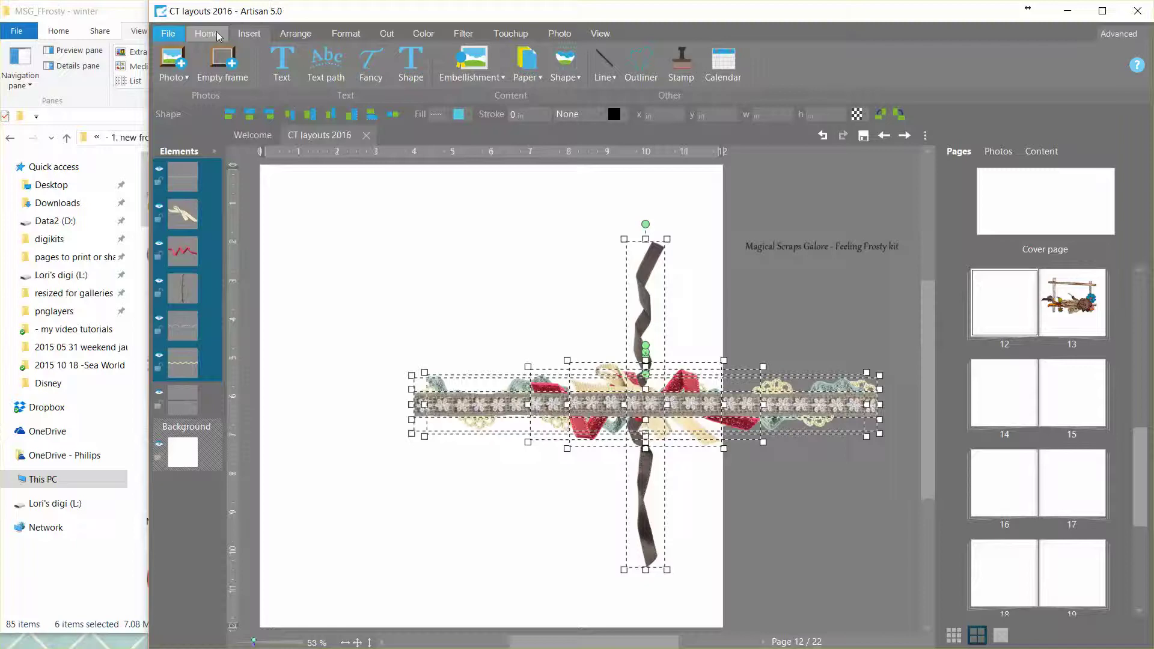
{"action": "left_click", "coordinate": [338, 33]}
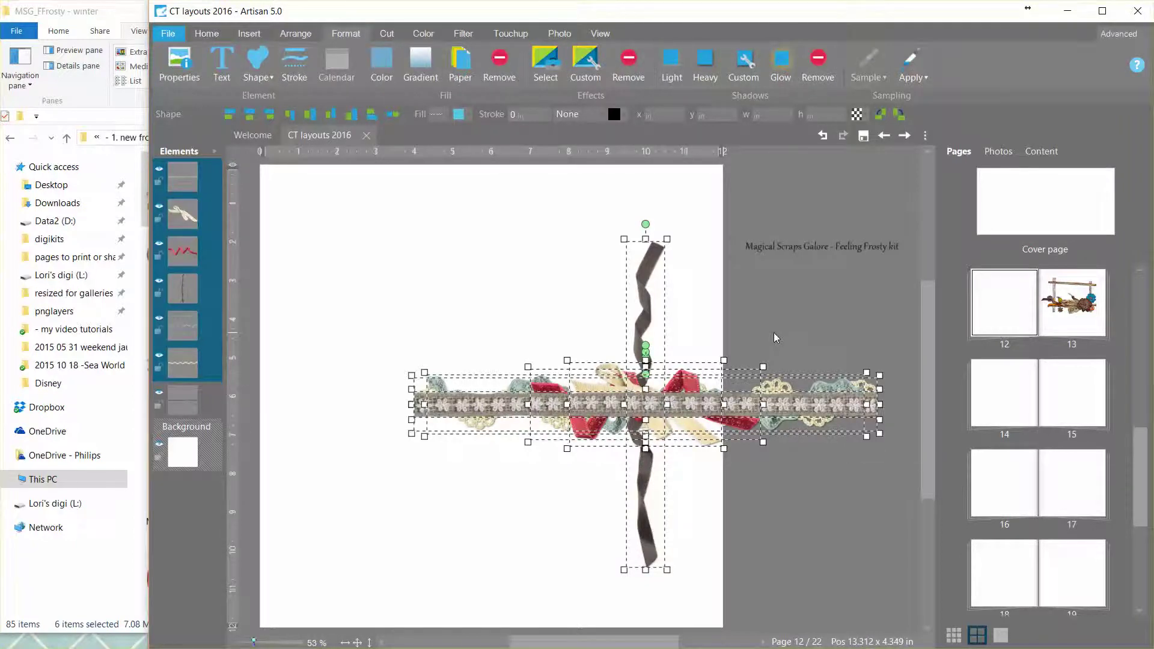
{"action": "left_click", "coordinate": [748, 501]}
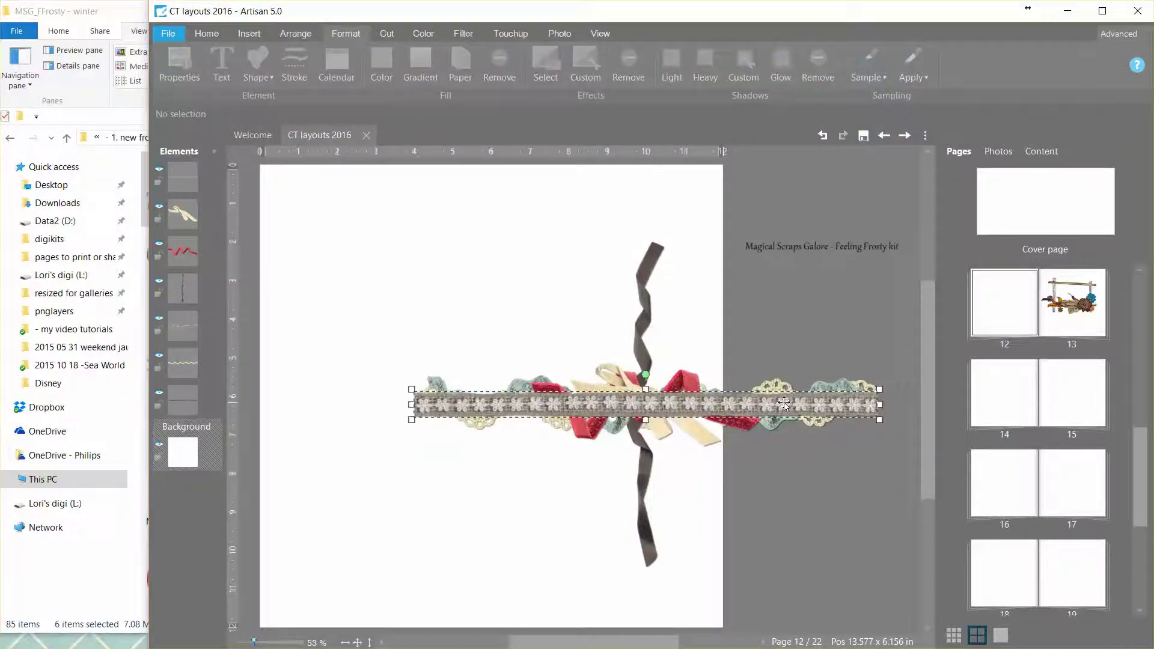
{"action": "left_click_drag", "start_coordinate": [785, 404], "coordinate": [687, 488]}
{"action": "left_click", "coordinate": [755, 387]}
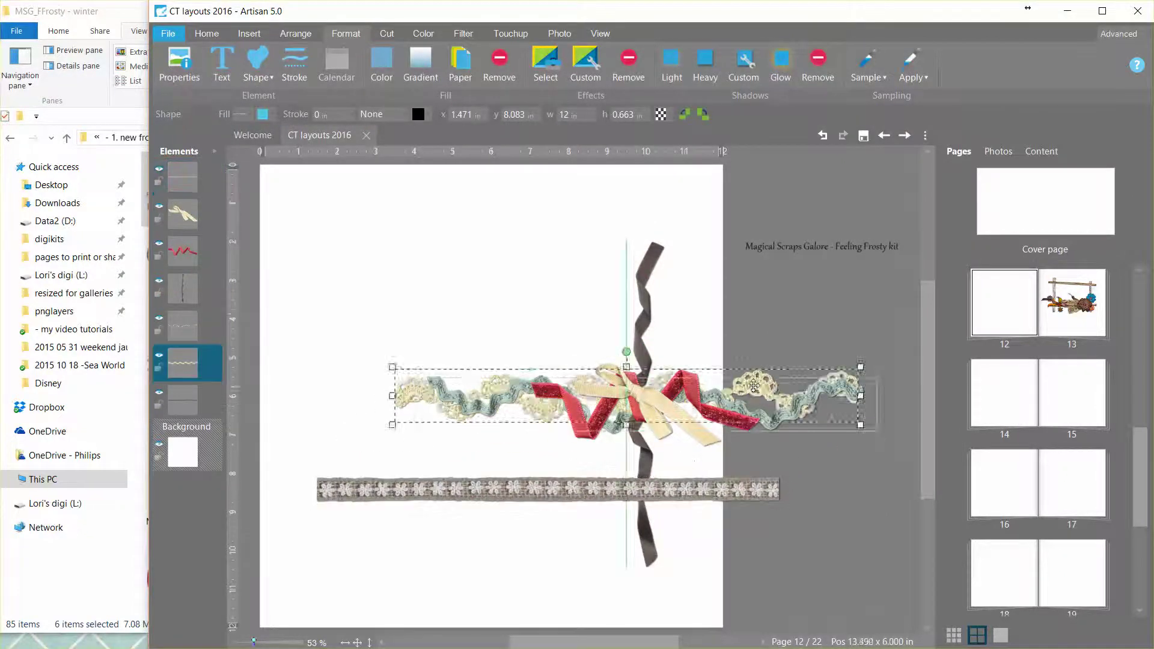
{"action": "left_click_drag", "start_coordinate": [754, 386], "coordinate": [663, 349]}
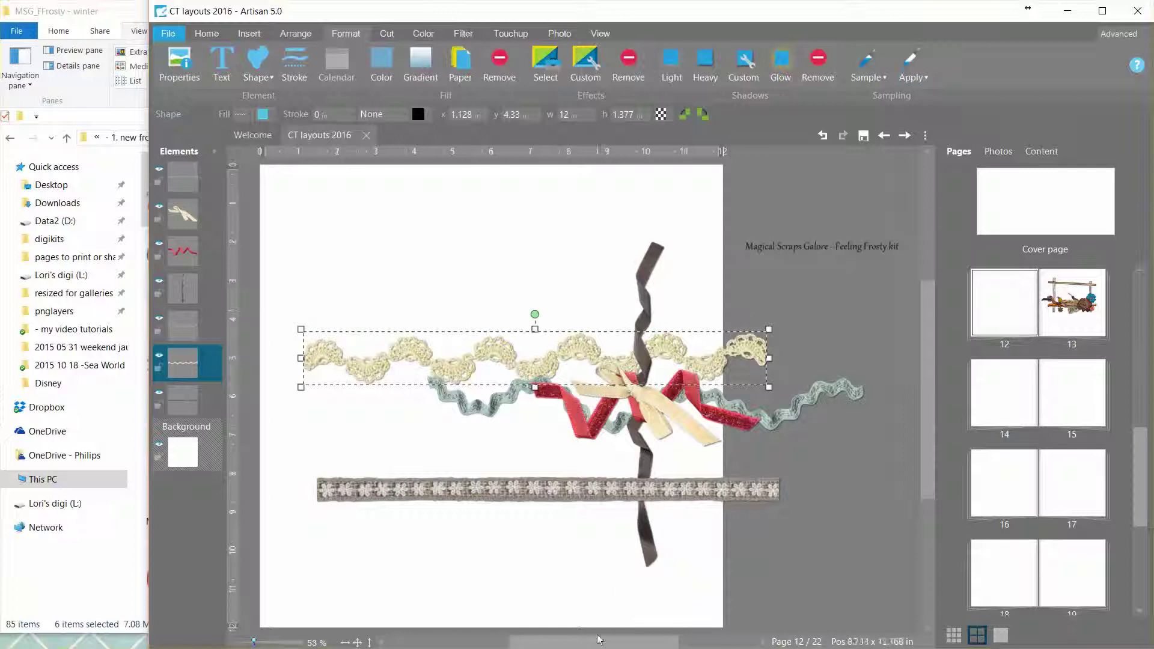
{"action": "left_click_drag", "start_coordinate": [595, 642], "coordinate": [475, 644]}
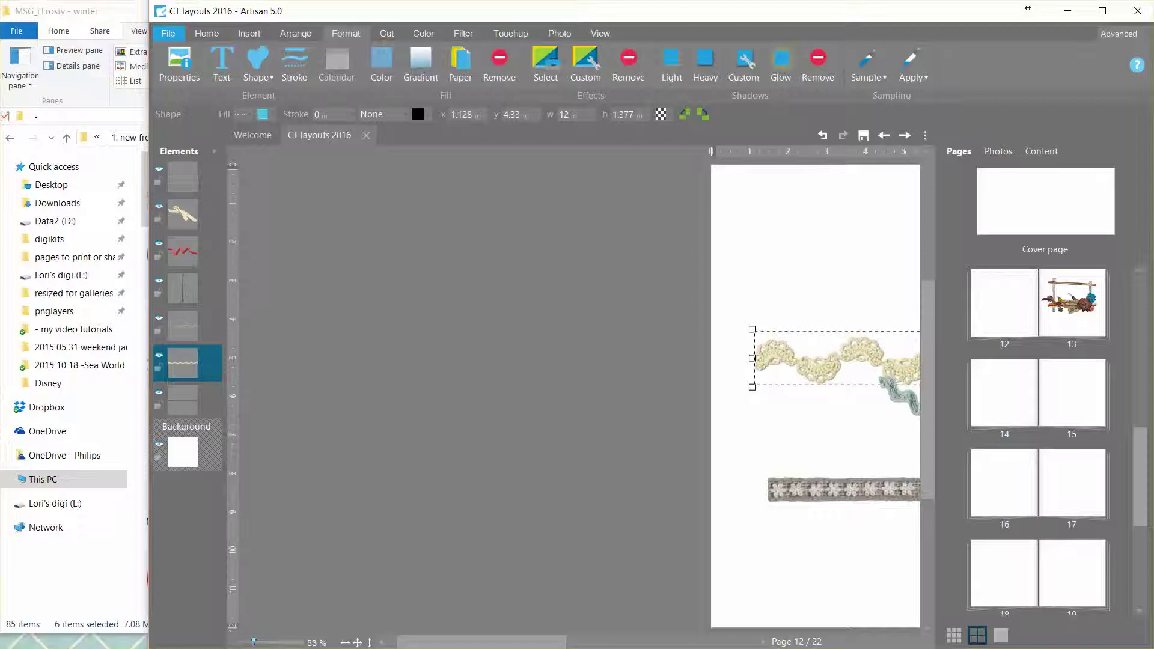
{"action": "scroll", "coordinate": [518, 646], "scroll_direction": "right", "scroll_amount": 3}
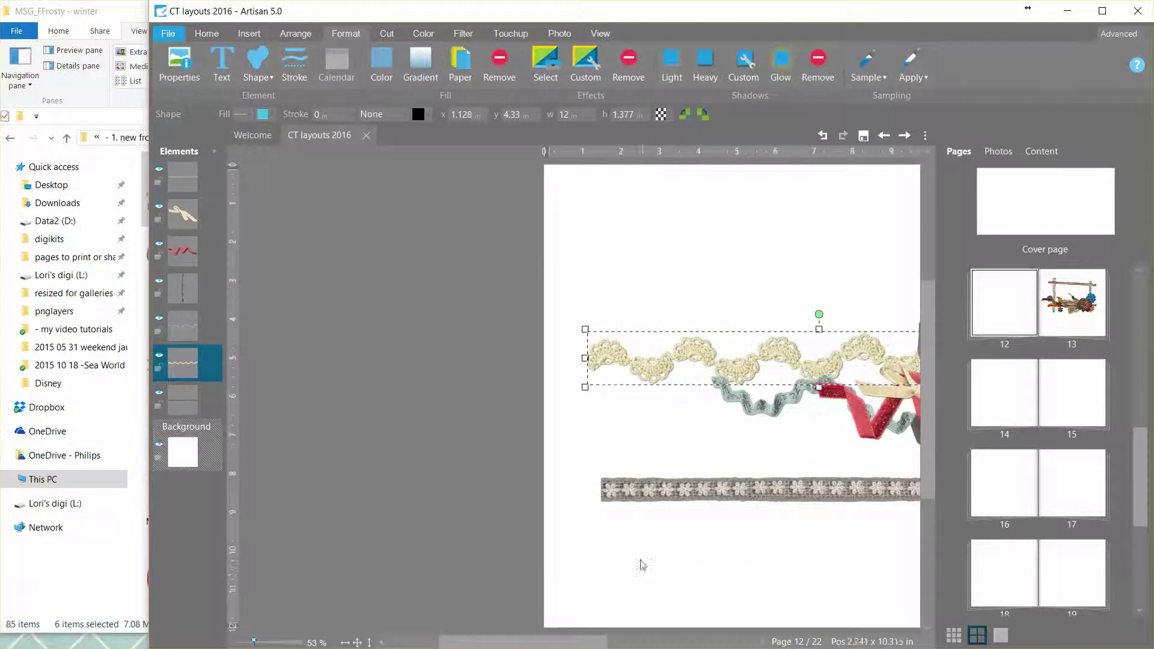
{"action": "left_click_drag", "start_coordinate": [520, 642], "coordinate": [599, 640]}
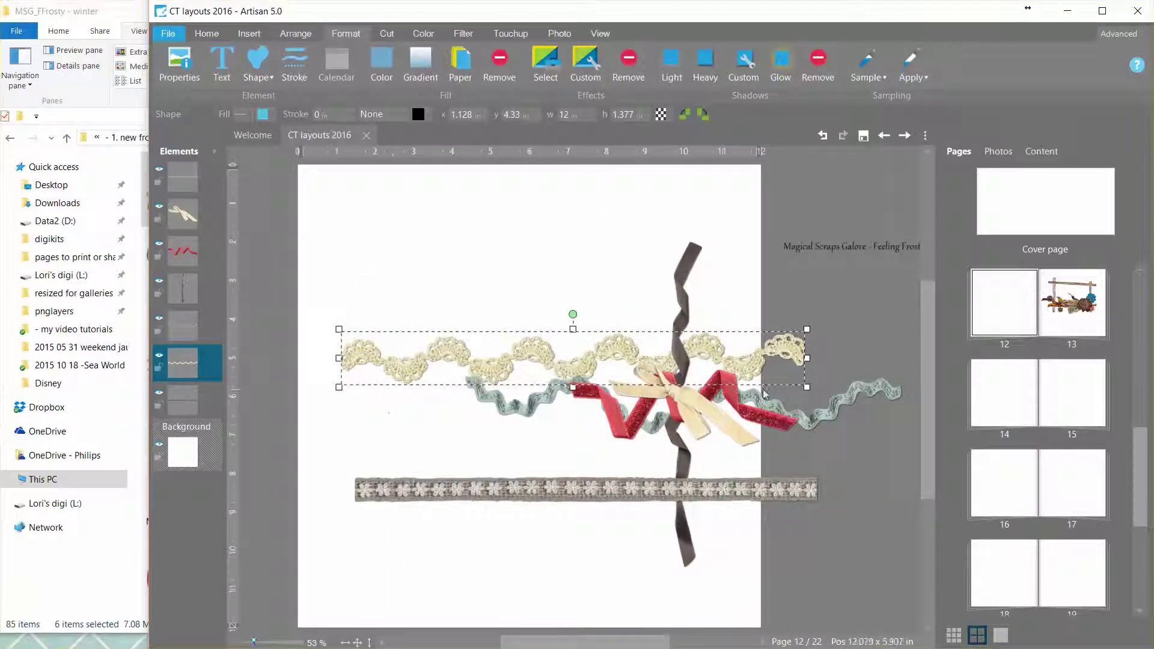
Narrow the cream lace and lay the grey ribbon, rotated 90° and slightly tilted, across it.
{"action": "left_click_drag", "start_coordinate": [806, 358], "coordinate": [639, 358]}
{"action": "left_click", "coordinate": [678, 333]}
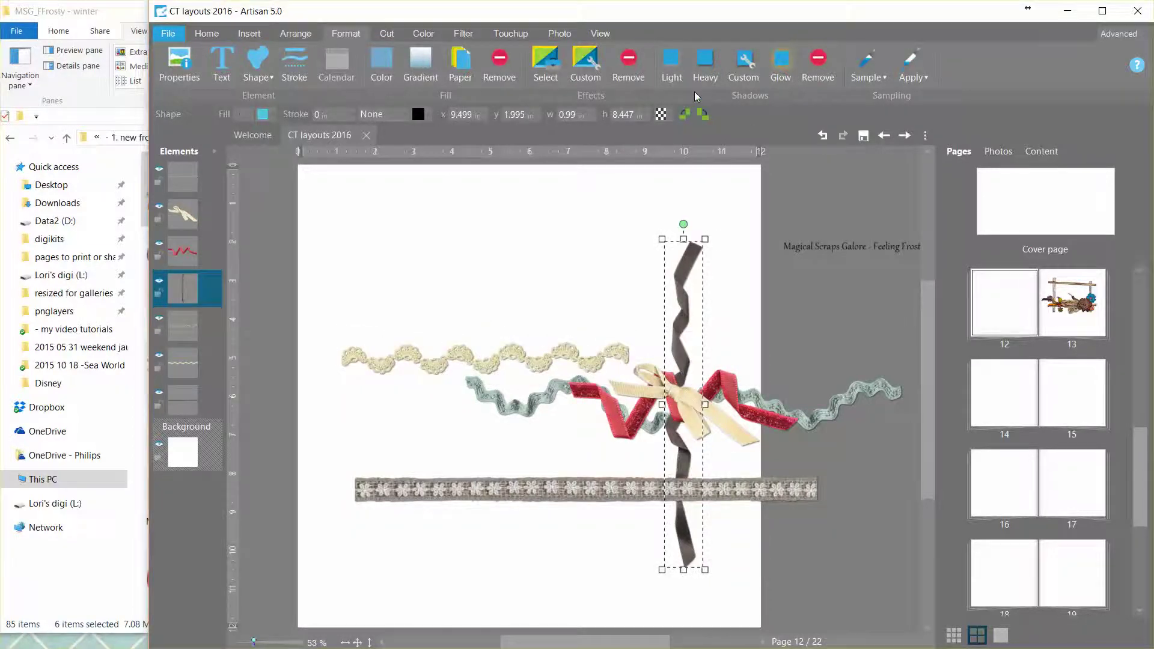
{"action": "left_click", "coordinate": [703, 114]}
{"action": "left_click_drag", "start_coordinate": [757, 401], "coordinate": [574, 364]}
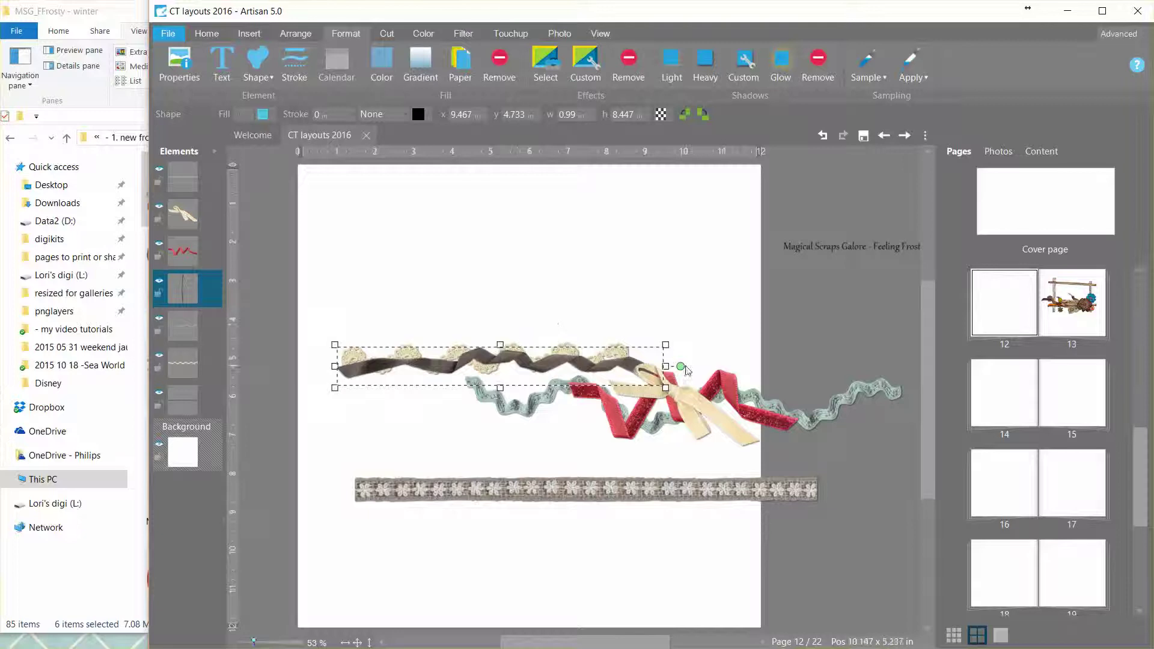
{"action": "left_click_drag", "start_coordinate": [681, 366], "coordinate": [678, 335]}
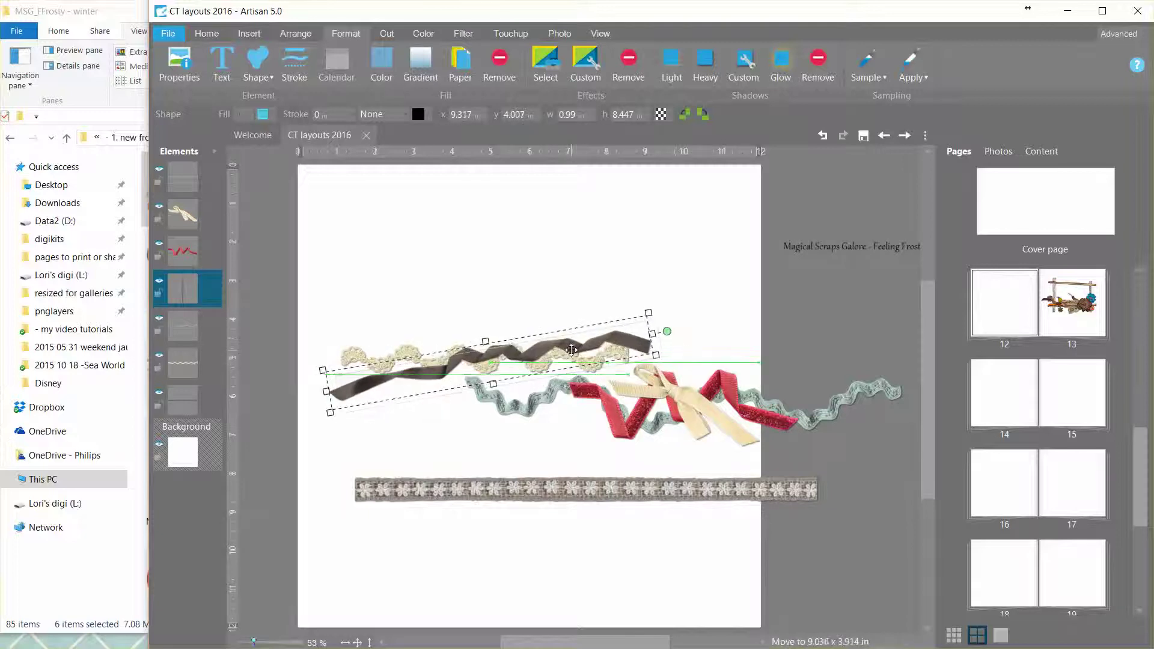
Delete the blue ricrac and overlap the cream bow and red ribbon onto the grey ribbon.
{"action": "left_click_drag", "start_coordinate": [547, 397], "coordinate": [420, 319]}
{"action": "key", "text": "Delete"}
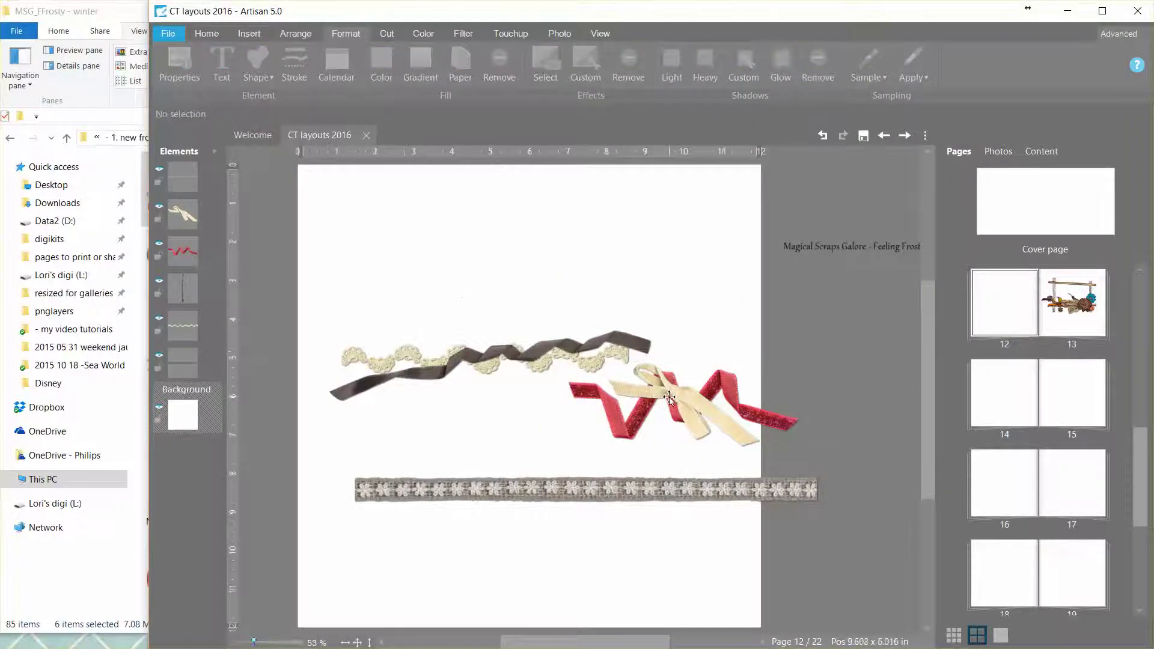
{"action": "left_click_drag", "start_coordinate": [665, 388], "coordinate": [397, 366]}
{"action": "left_click_drag", "start_coordinate": [694, 411], "coordinate": [522, 363]}
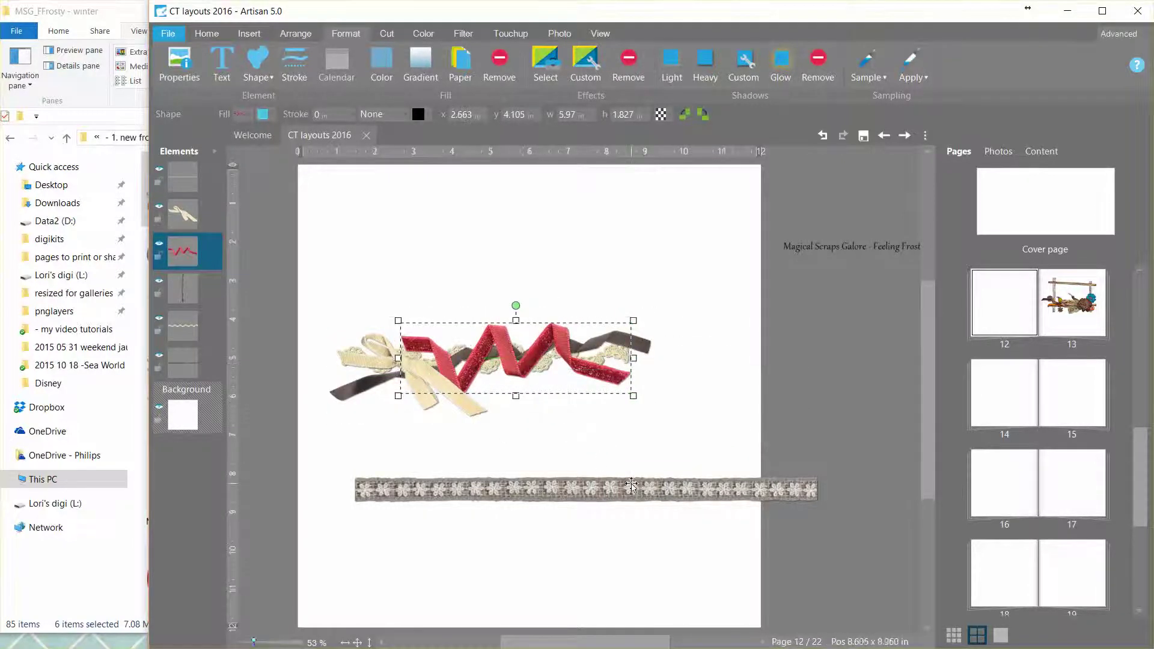
Send the floral lace strip just above Background in Elements and slide it under the cluster.
{"action": "left_click_drag", "start_coordinate": [633, 489], "coordinate": [605, 455]}
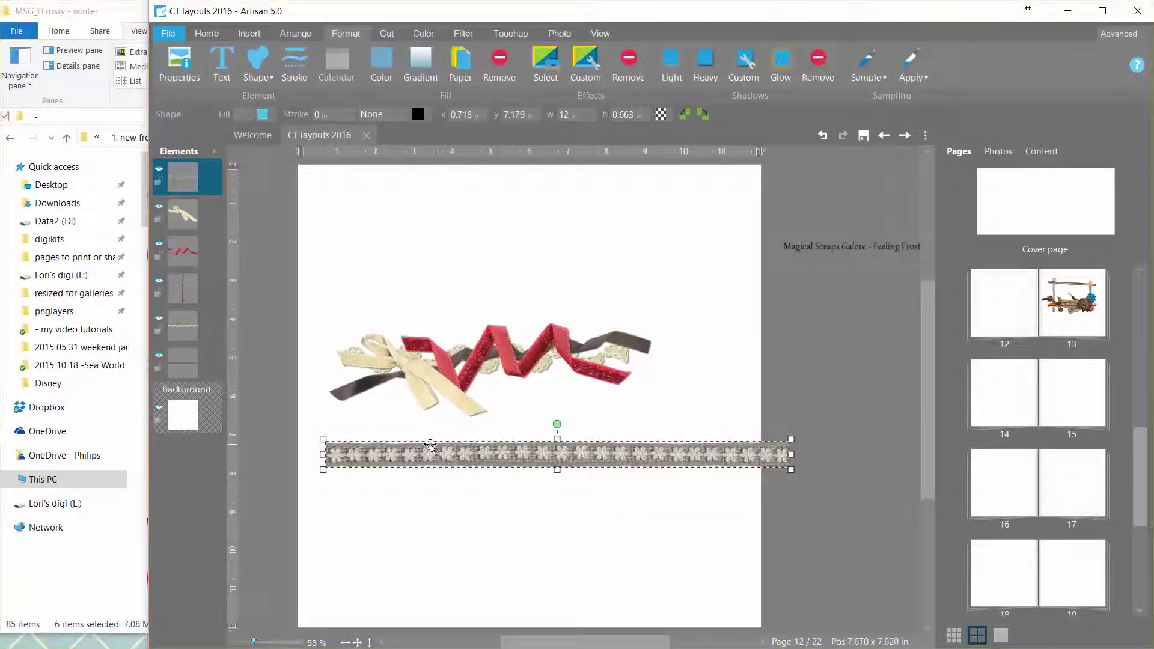
{"action": "left_click_drag", "start_coordinate": [190, 177], "coordinate": [184, 364]}
{"action": "left_click_drag", "start_coordinate": [526, 456], "coordinate": [500, 355]}
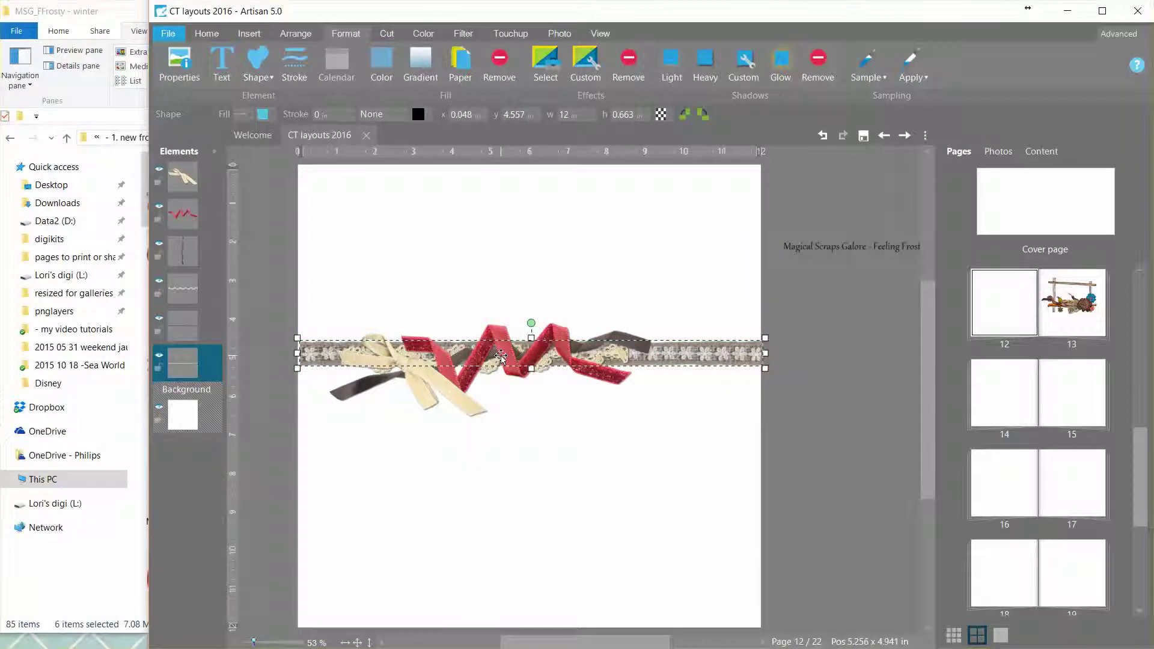
{"action": "left_click_drag", "start_coordinate": [669, 358], "coordinate": [674, 360]}
Nudge the dark ribbon left, right and back until it sits behind the red ribbon.
{"action": "left_click", "coordinate": [513, 465]}
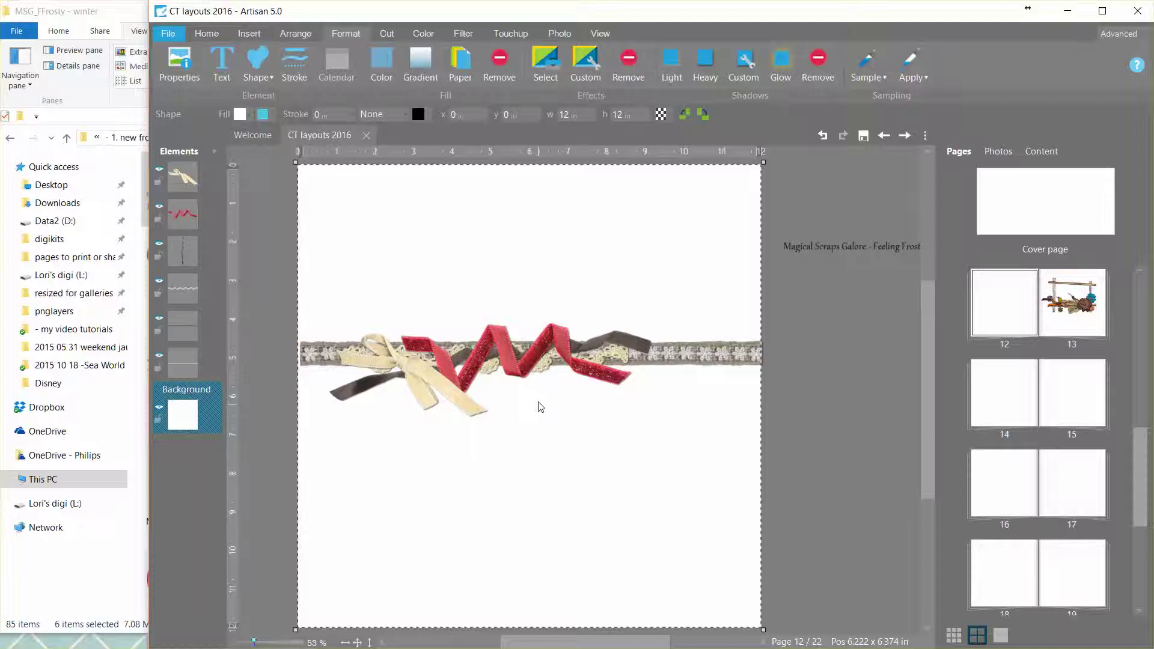
{"action": "left_click", "coordinate": [592, 348]}
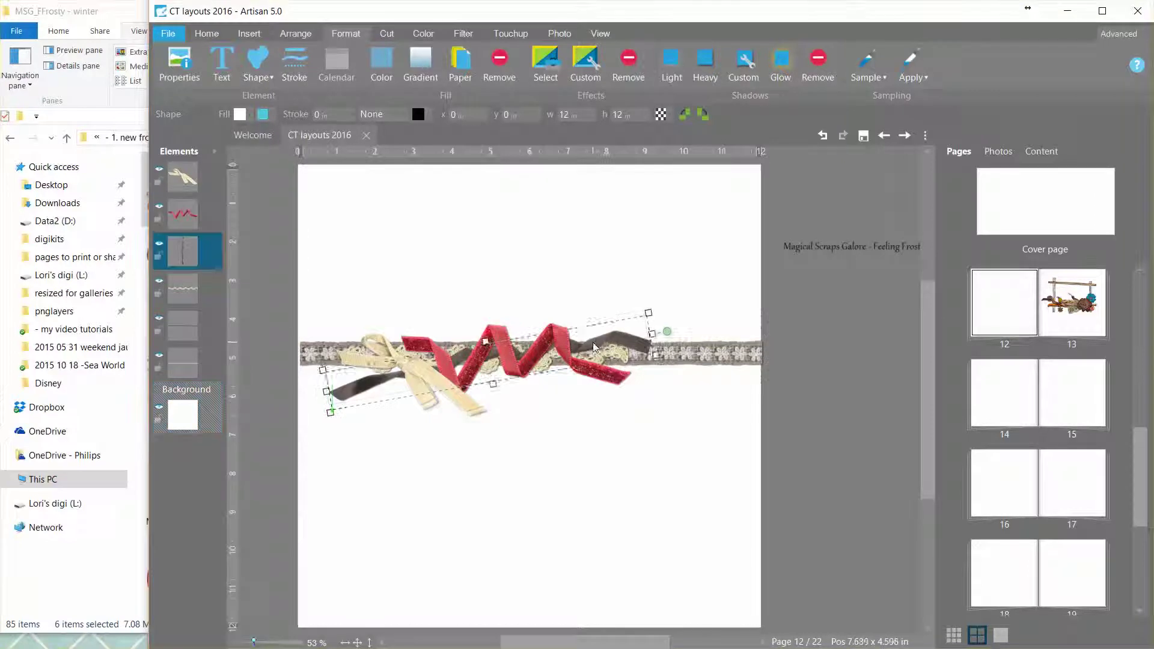
{"action": "left_click_drag", "start_coordinate": [601, 341], "coordinate": [589, 338]}
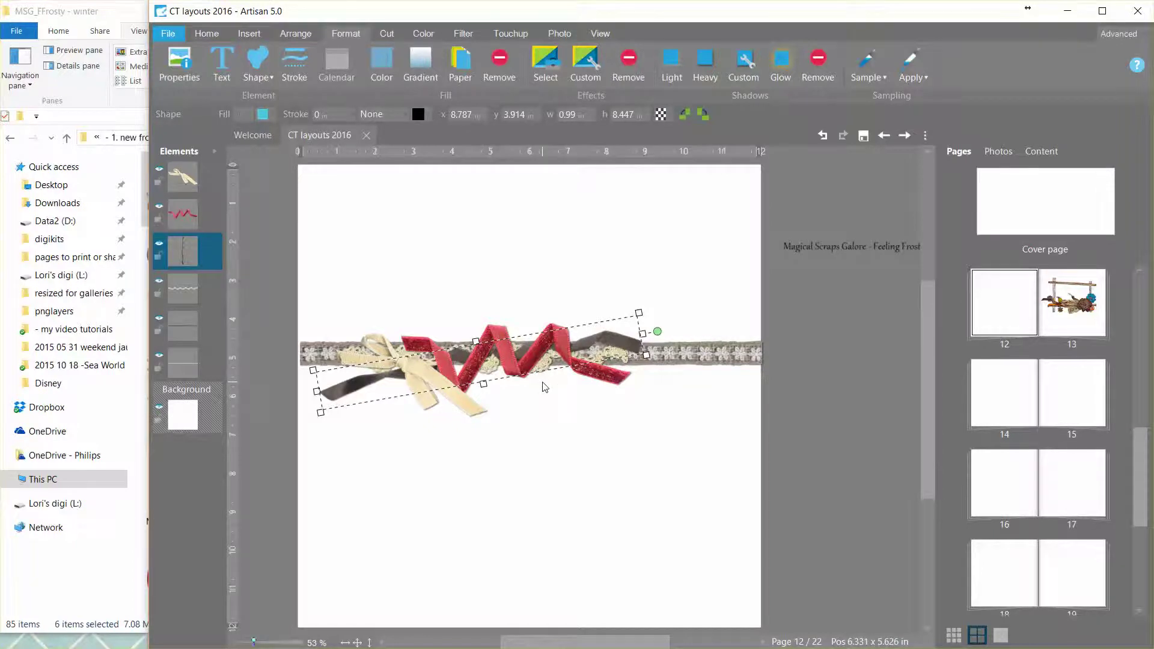
{"action": "left_click_drag", "start_coordinate": [586, 344], "coordinate": [594, 340]}
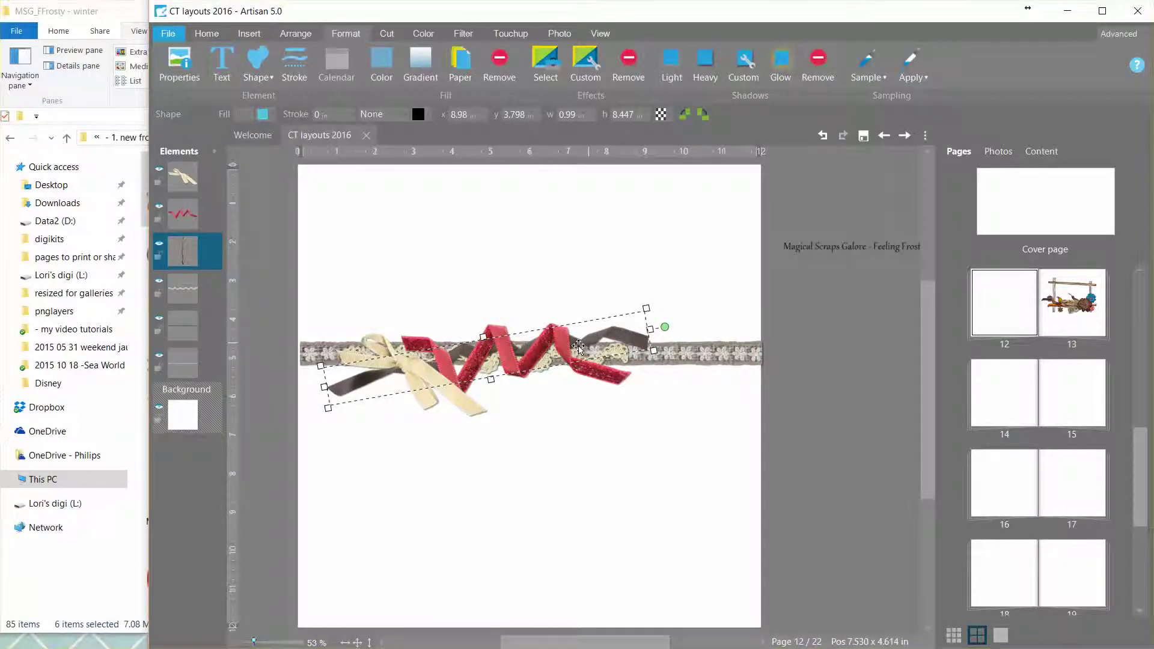
{"action": "left_click_drag", "start_coordinate": [585, 344], "coordinate": [556, 350]}
{"action": "left_click", "coordinate": [569, 367]}
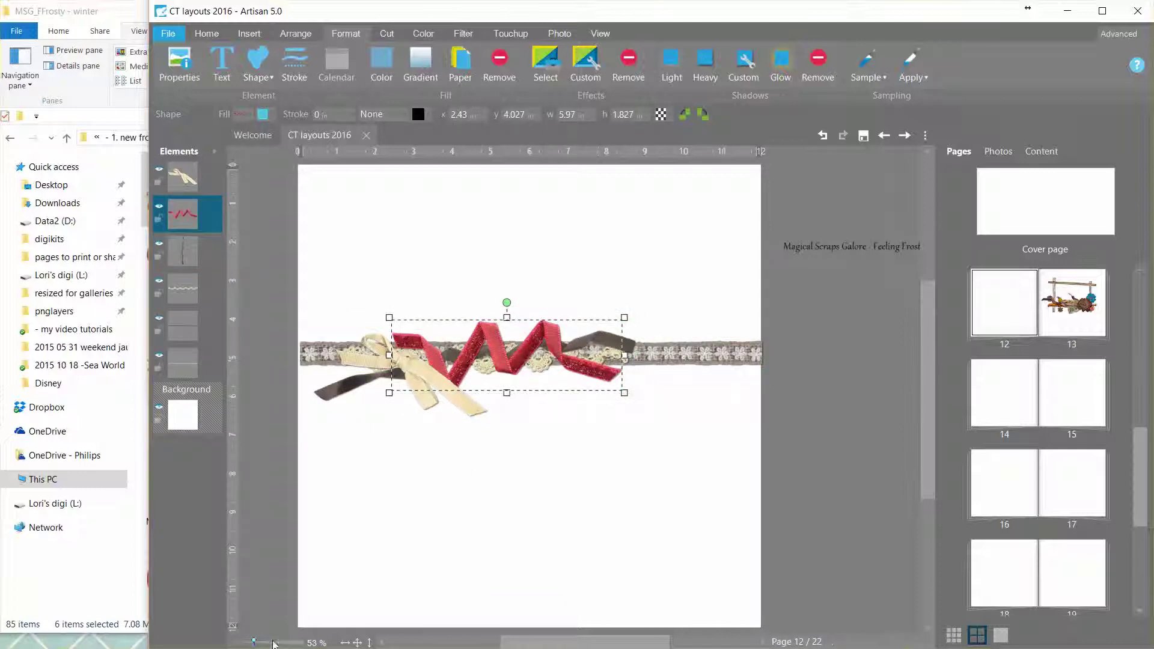
Zoom to about 97% and shift the thin dark ribbon slightly left.
{"action": "mouse_move", "coordinate": [255, 639]}
{"action": "left_mouse_down"}
{"action": "mouse_move", "coordinate": [269, 641]}
{"action": "mouse_move", "coordinate": [257, 642]}
{"action": "left_mouse_up"}
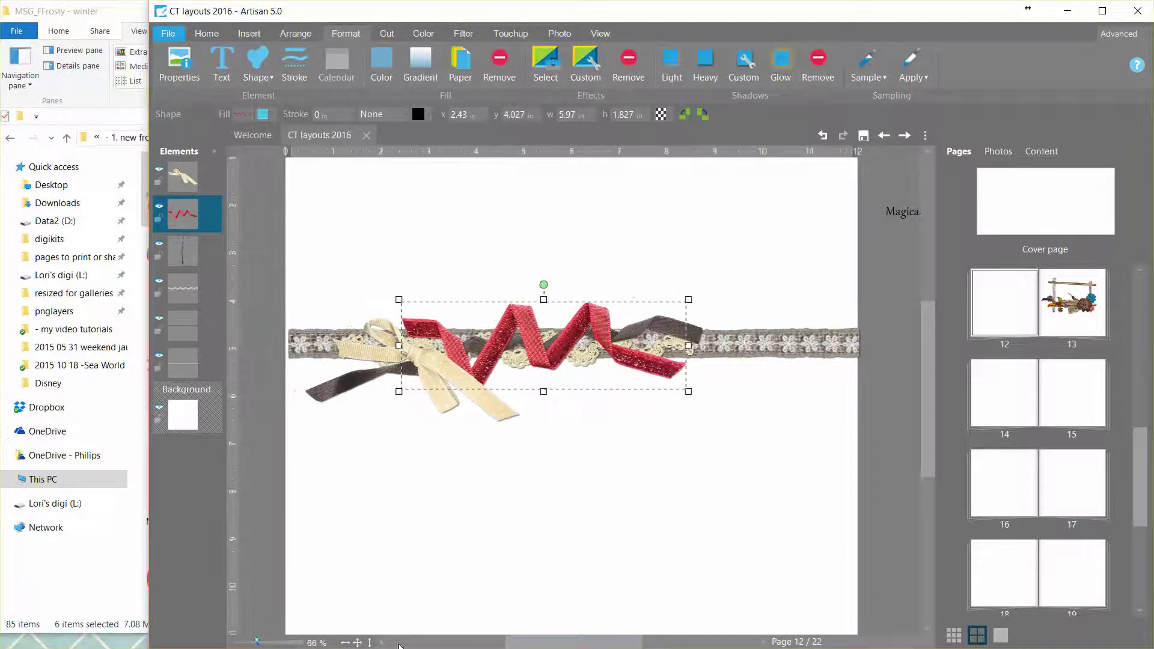
{"action": "left_click_drag", "start_coordinate": [265, 638], "coordinate": [265, 642]}
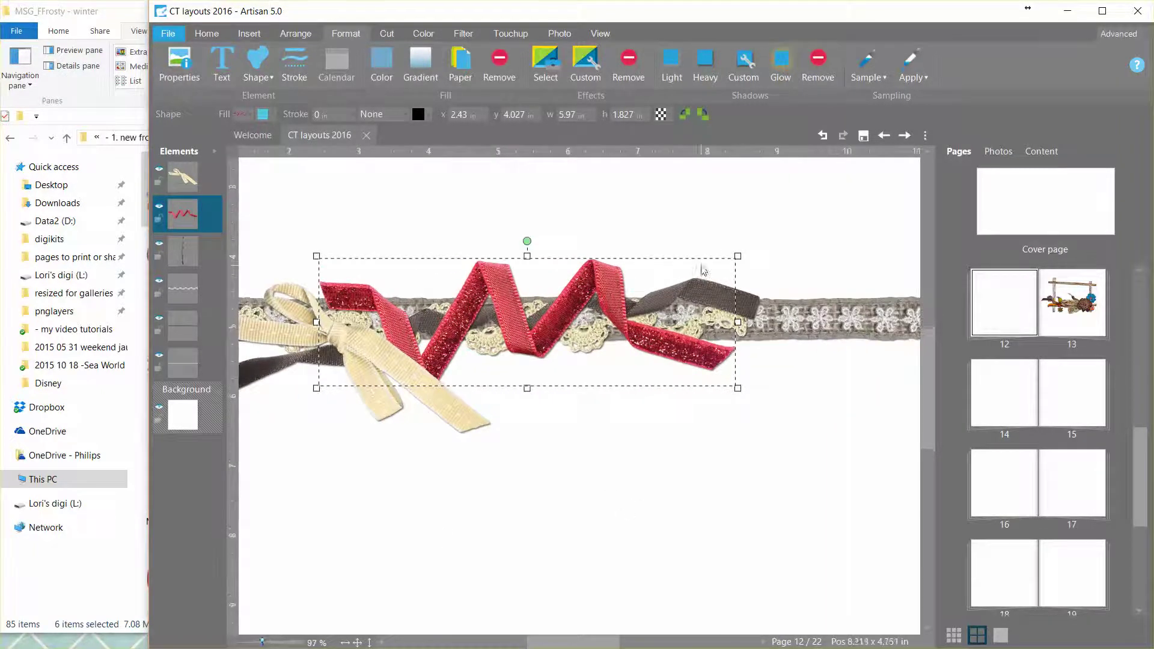
{"action": "left_click", "coordinate": [660, 298]}
{"action": "left_click_drag", "start_coordinate": [660, 298], "coordinate": [619, 293]}
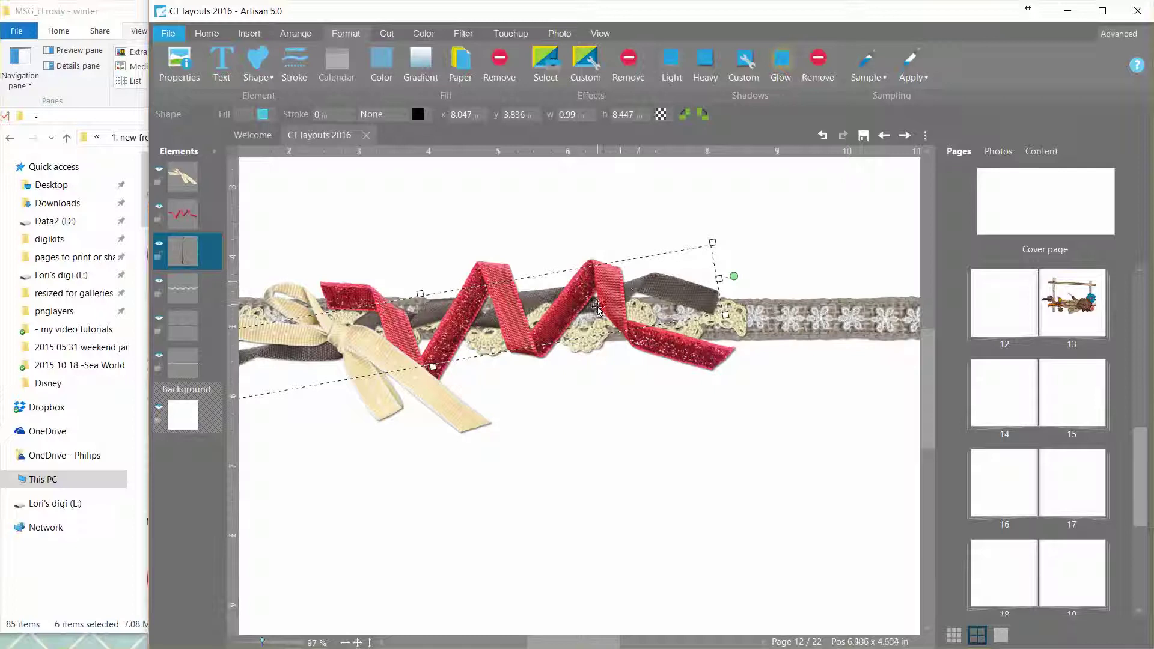
Reselect the dark ribbon, start a Custom straight-path cut, and lighten the page shading.
{"action": "left_click", "coordinate": [632, 403]}
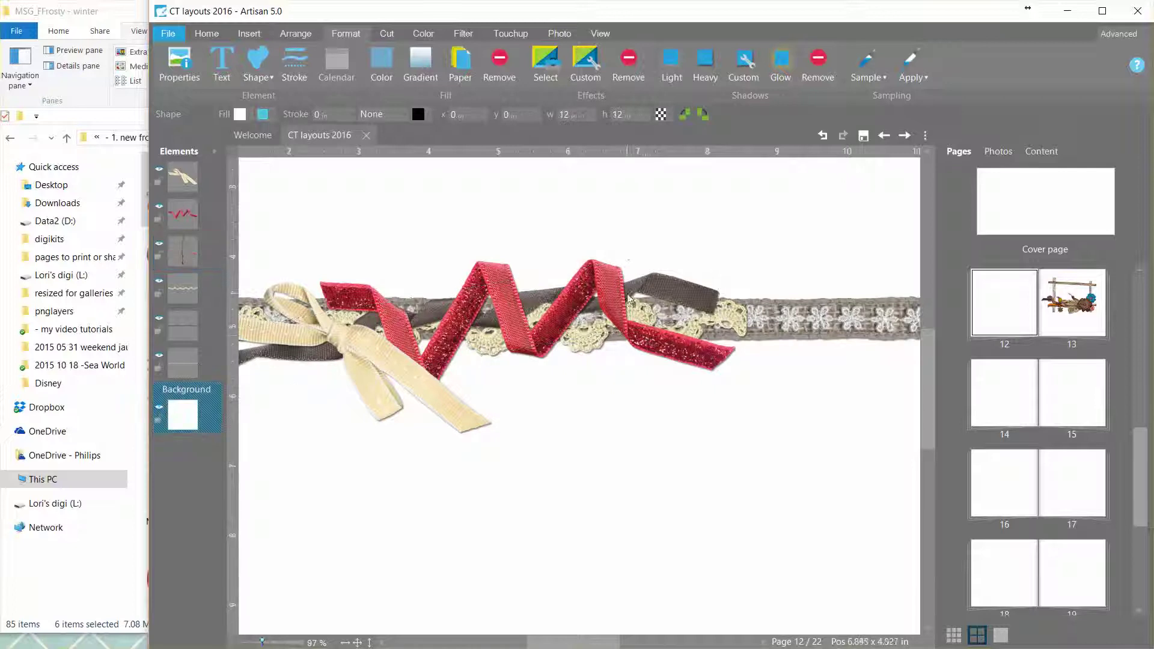
{"action": "left_click", "coordinate": [631, 290]}
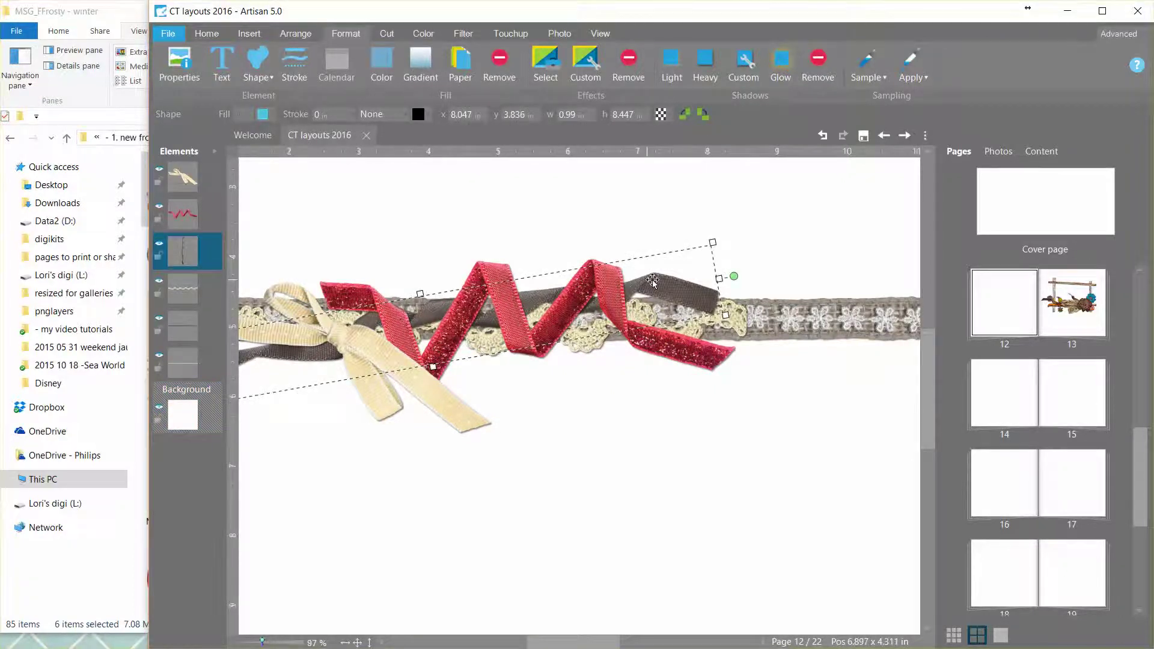
{"action": "left_click", "coordinate": [386, 34]}
{"action": "left_click", "coordinate": [300, 70]}
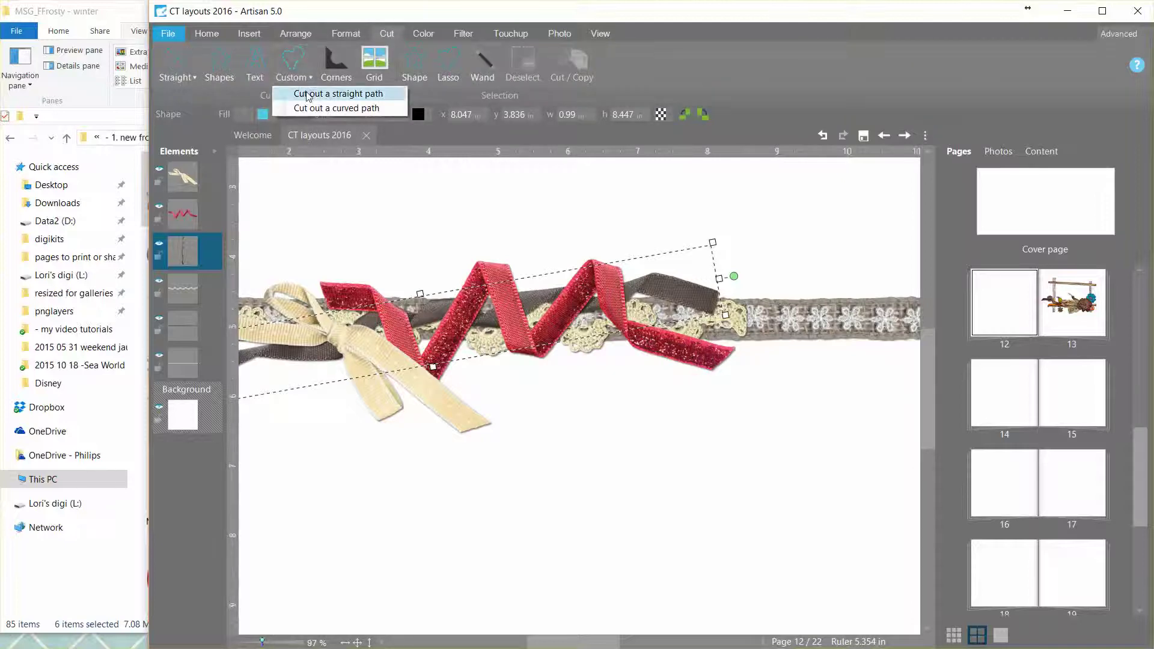
{"action": "left_click", "coordinate": [308, 94]}
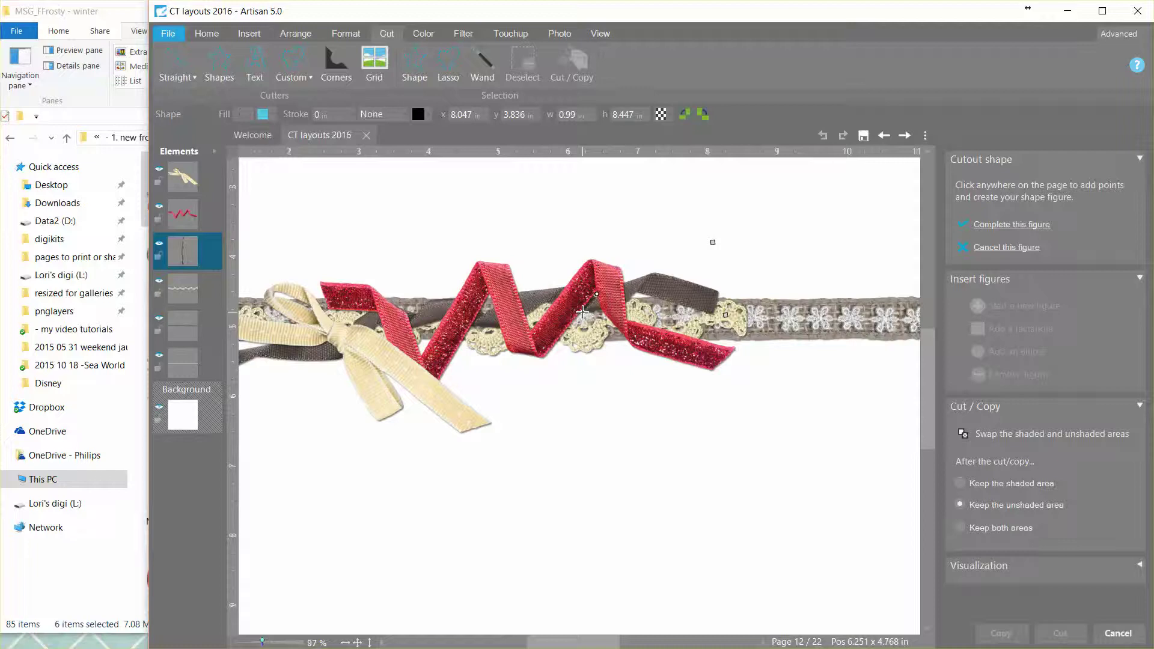
{"action": "left_click", "coordinate": [596, 295]}
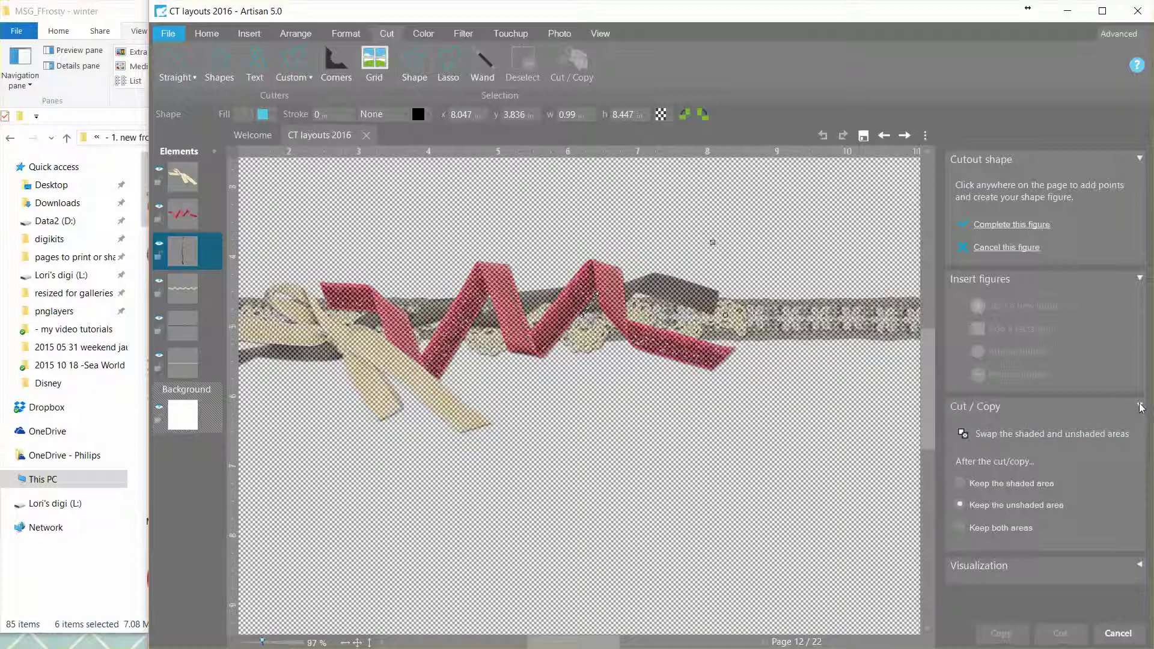
{"action": "left_click", "coordinate": [1141, 567]}
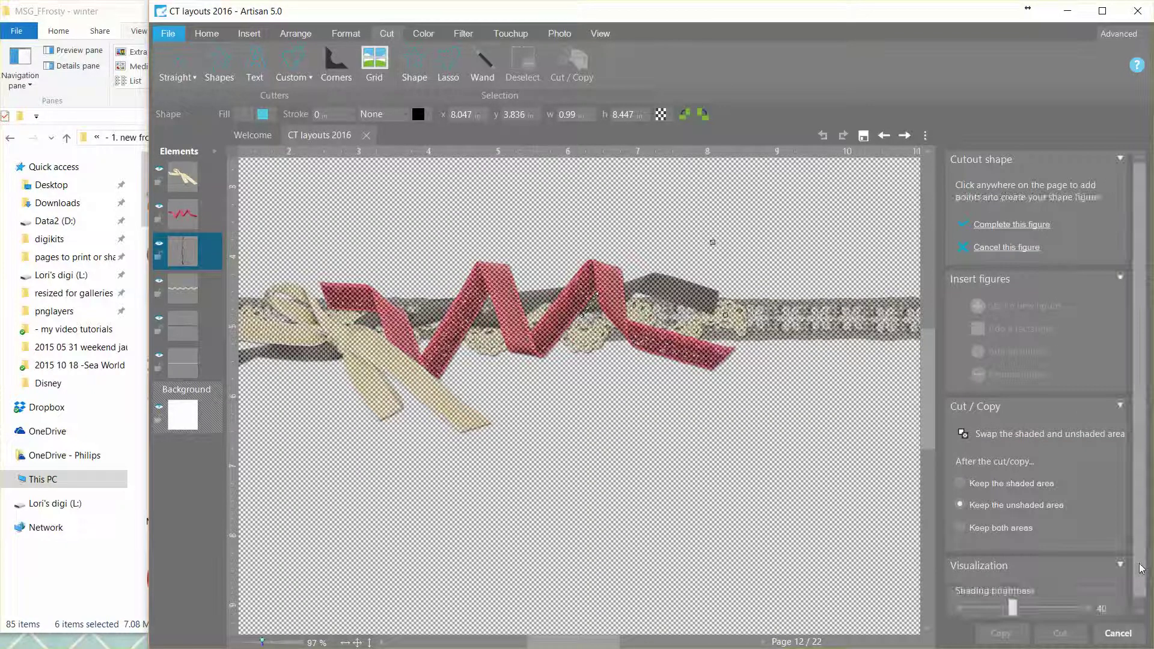
{"action": "left_click_drag", "start_coordinate": [1144, 558], "coordinate": [1141, 581]}
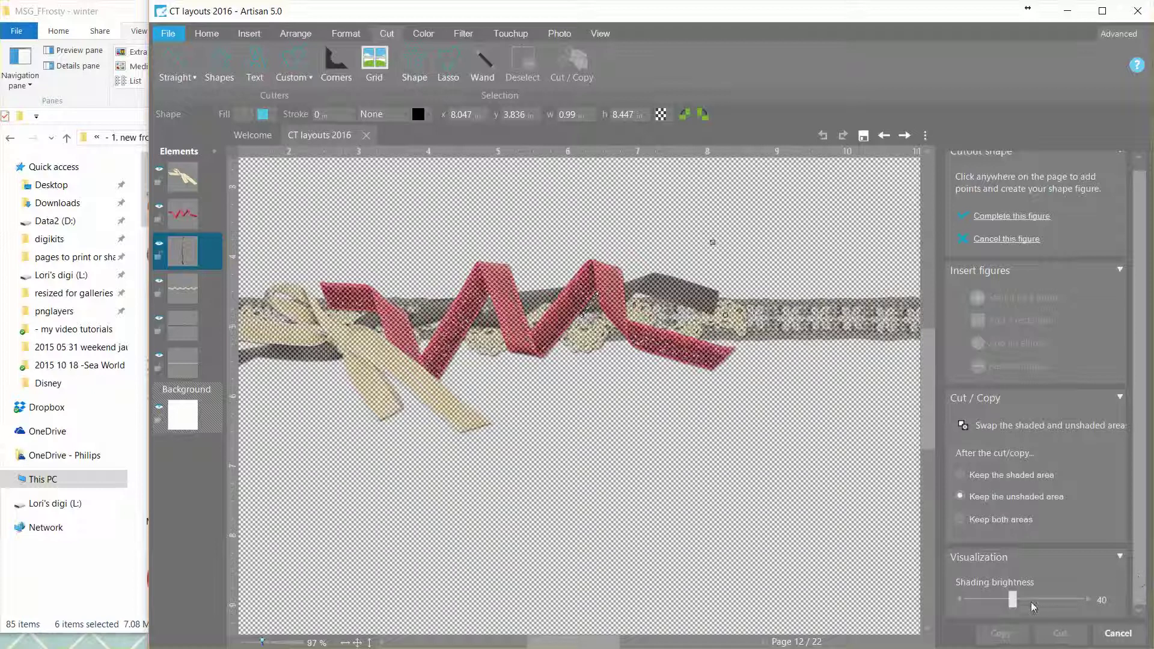
{"action": "left_click_drag", "start_coordinate": [1014, 606], "coordinate": [978, 606]}
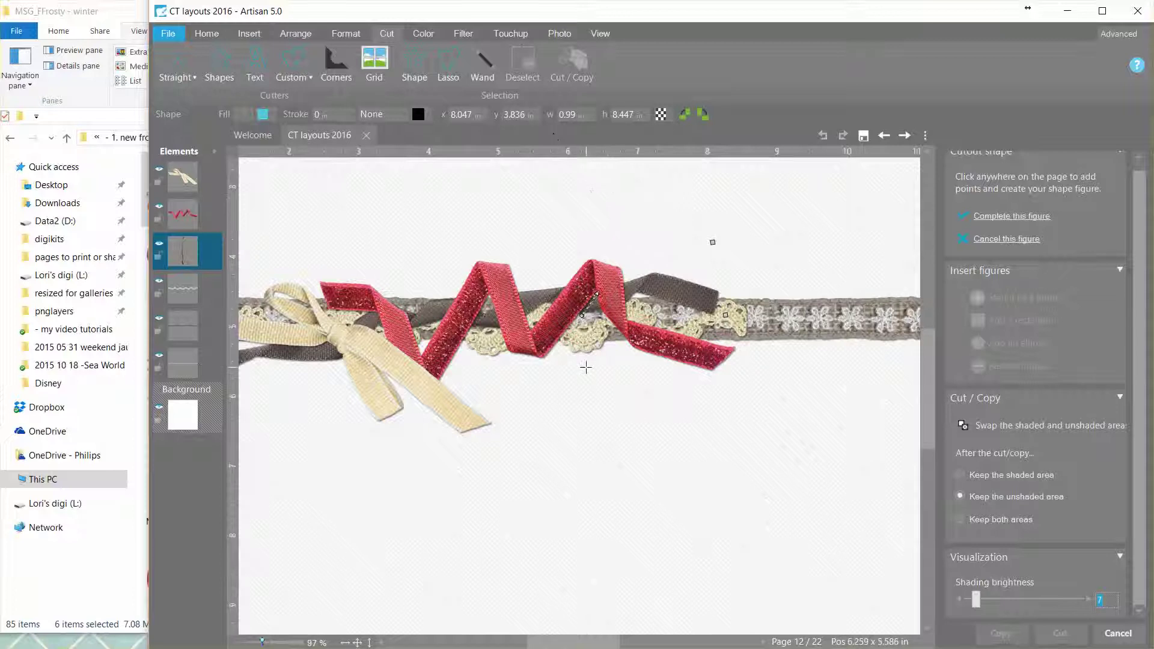
Outline the dark ribbon section by the red ribbon's last loop and cut it, keeping both areas.
{"action": "left_click", "coordinate": [592, 341]}
{"action": "left_click", "coordinate": [647, 337]}
{"action": "left_click", "coordinate": [712, 329]}
{"action": "left_click", "coordinate": [760, 306]}
{"action": "left_click", "coordinate": [744, 258]}
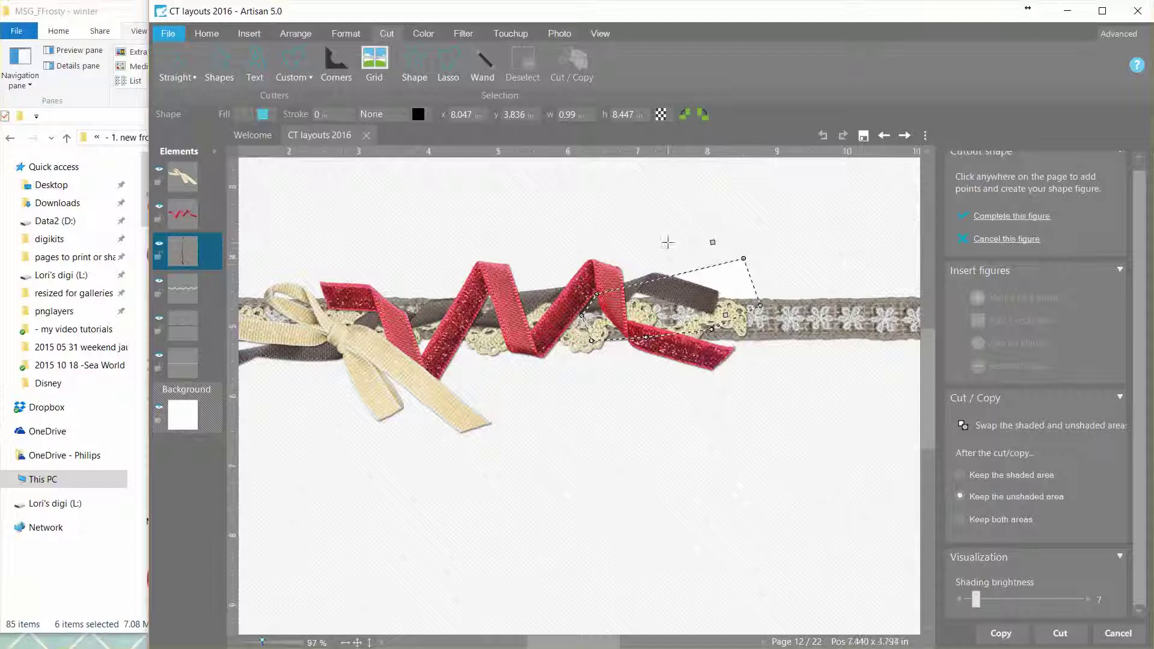
{"action": "left_click", "coordinate": [668, 242]}
{"action": "left_click", "coordinate": [603, 271]}
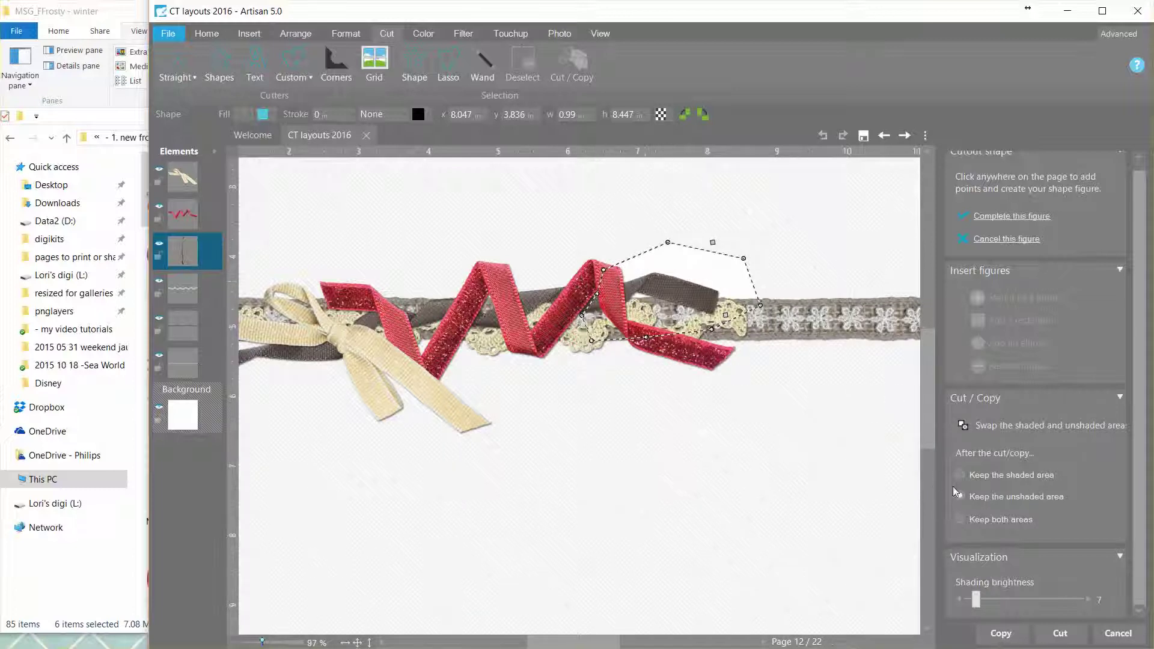
{"action": "left_click", "coordinate": [1002, 521]}
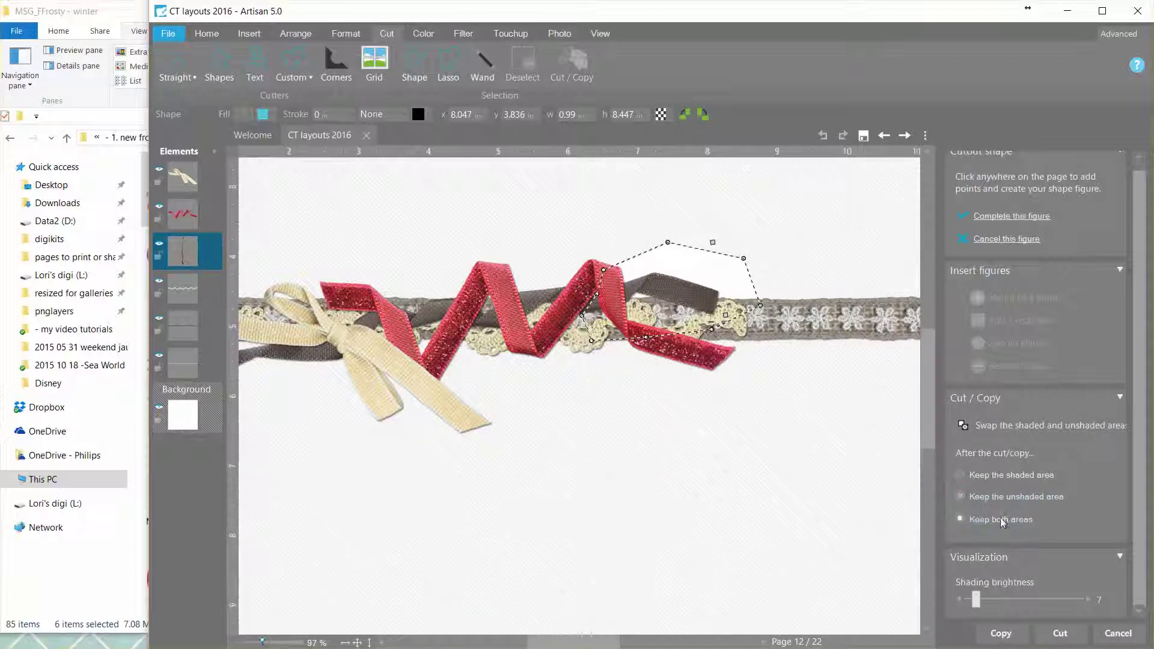
{"action": "left_click", "coordinate": [1060, 634]}
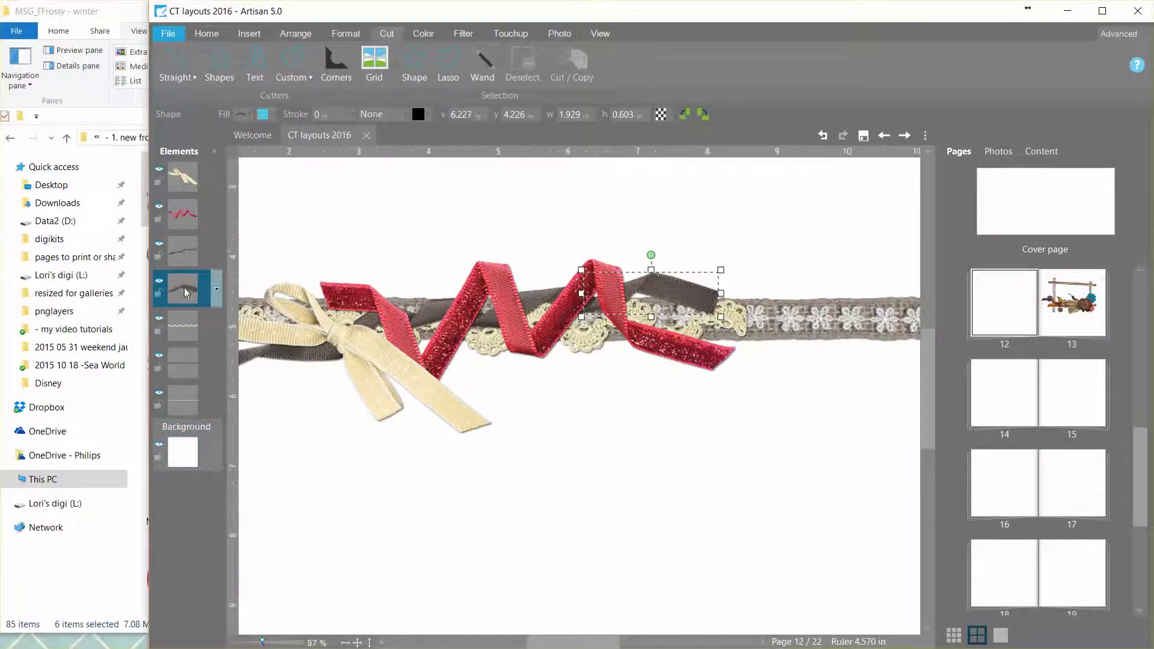
Move the cut dark-ribbon piece to the second slot in Elements, above the red ribbon.
{"action": "left_click_drag", "start_coordinate": [188, 294], "coordinate": [183, 220]}
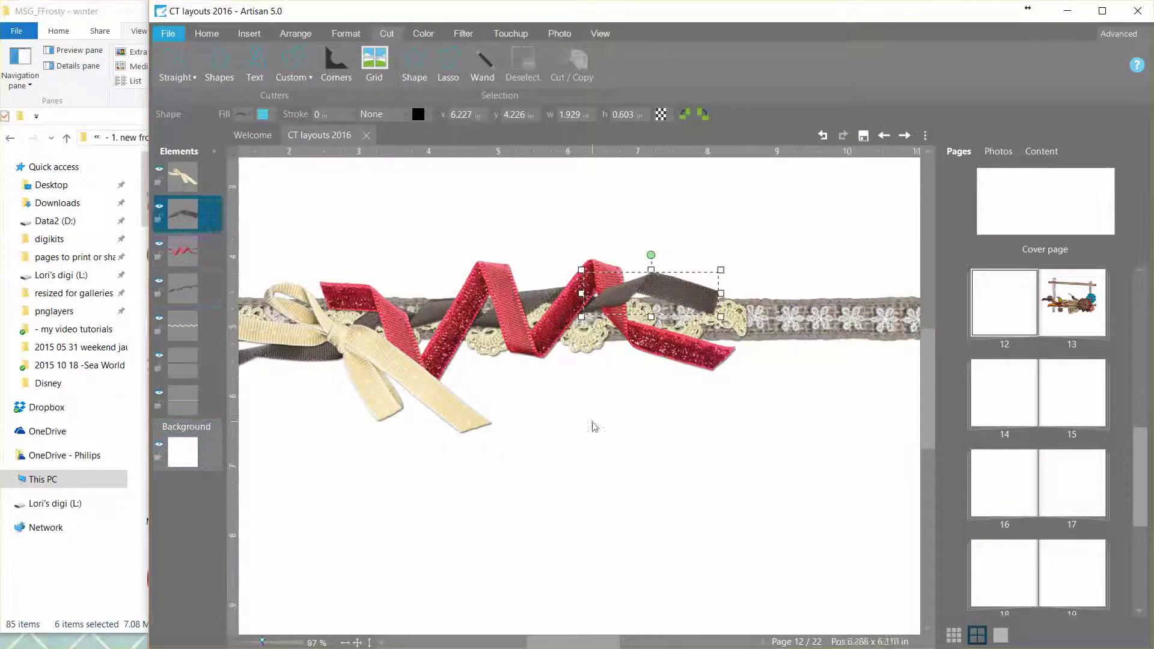
{"action": "left_click", "coordinate": [642, 432]}
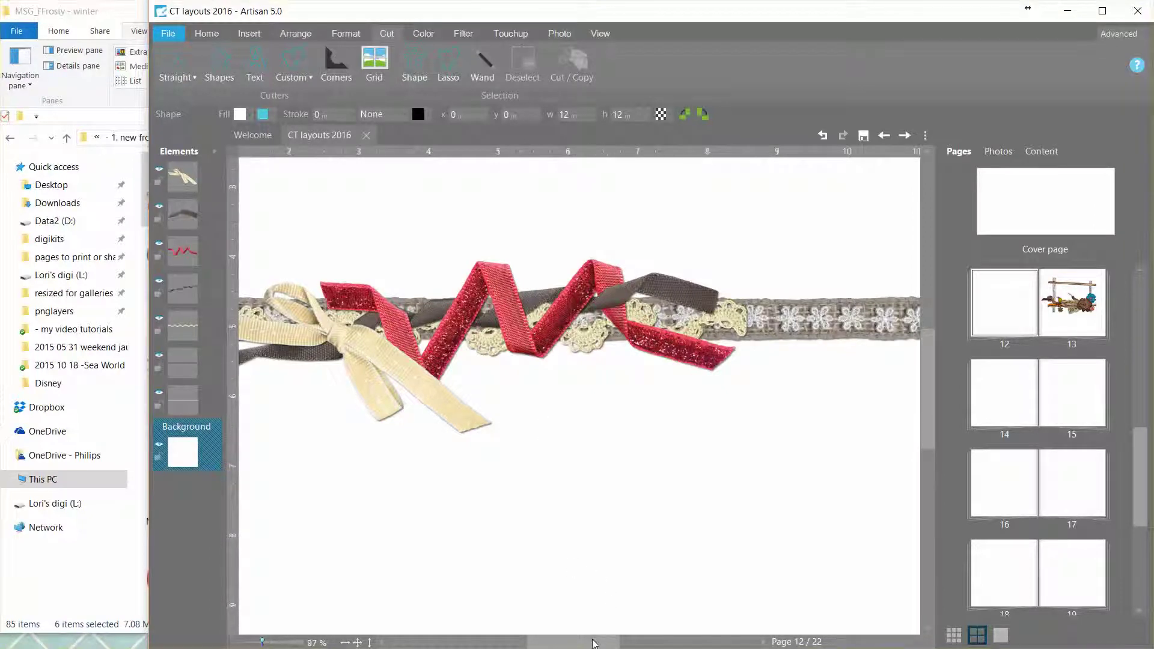
{"action": "left_click_drag", "start_coordinate": [592, 643], "coordinate": [574, 642]}
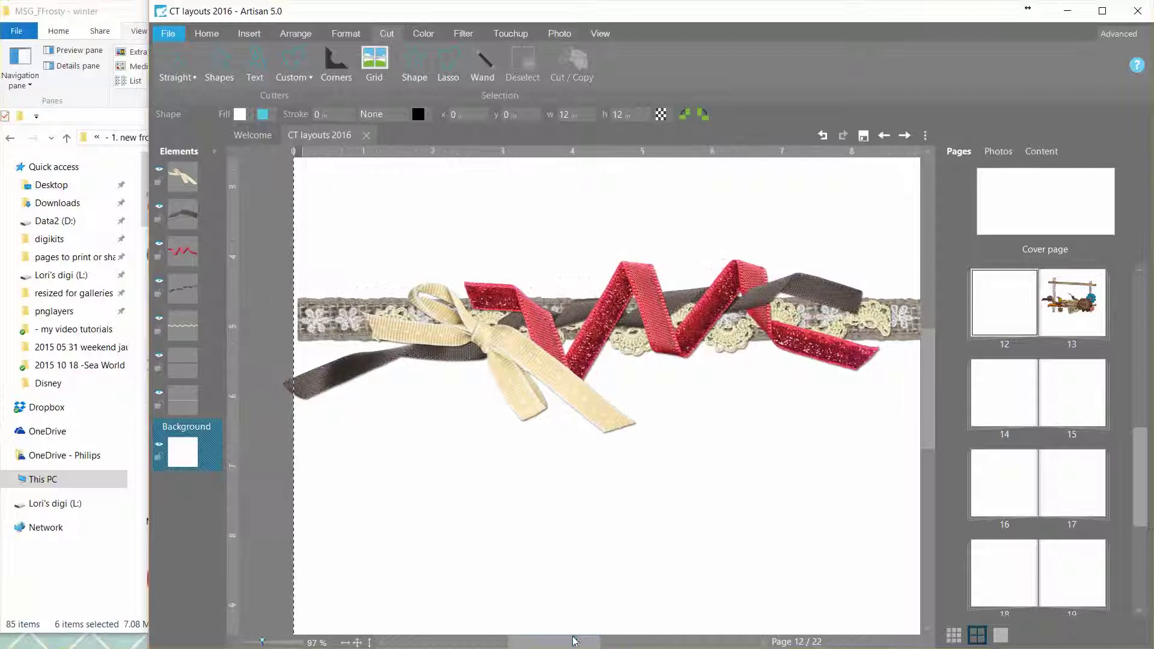
Select the grey ribbon and start a Custom straight-path cutout on it.
{"action": "left_click", "coordinate": [569, 317]}
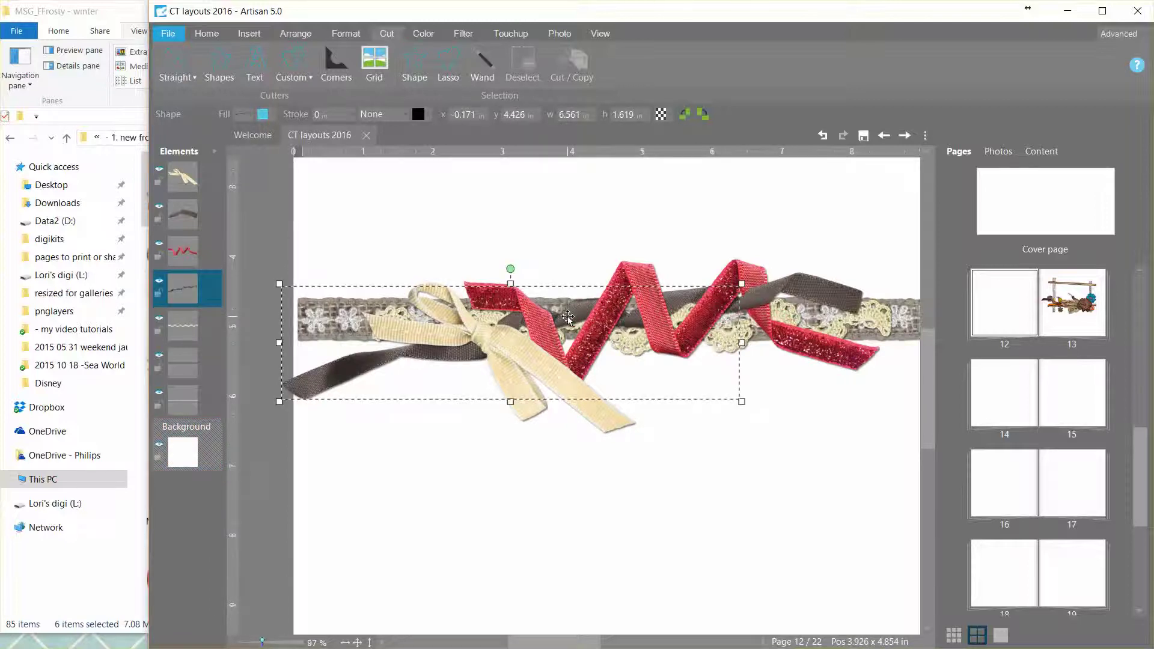
{"action": "left_click", "coordinate": [293, 77]}
{"action": "left_click", "coordinate": [336, 100]}
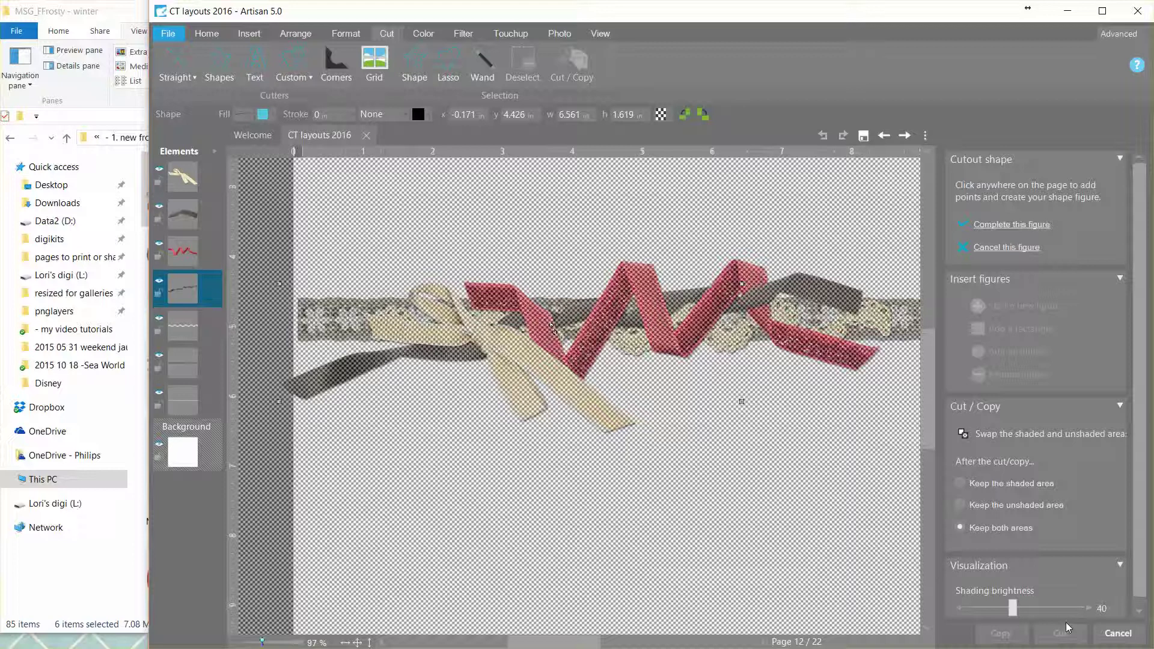
{"action": "left_click_drag", "start_coordinate": [1013, 608], "coordinate": [985, 608]}
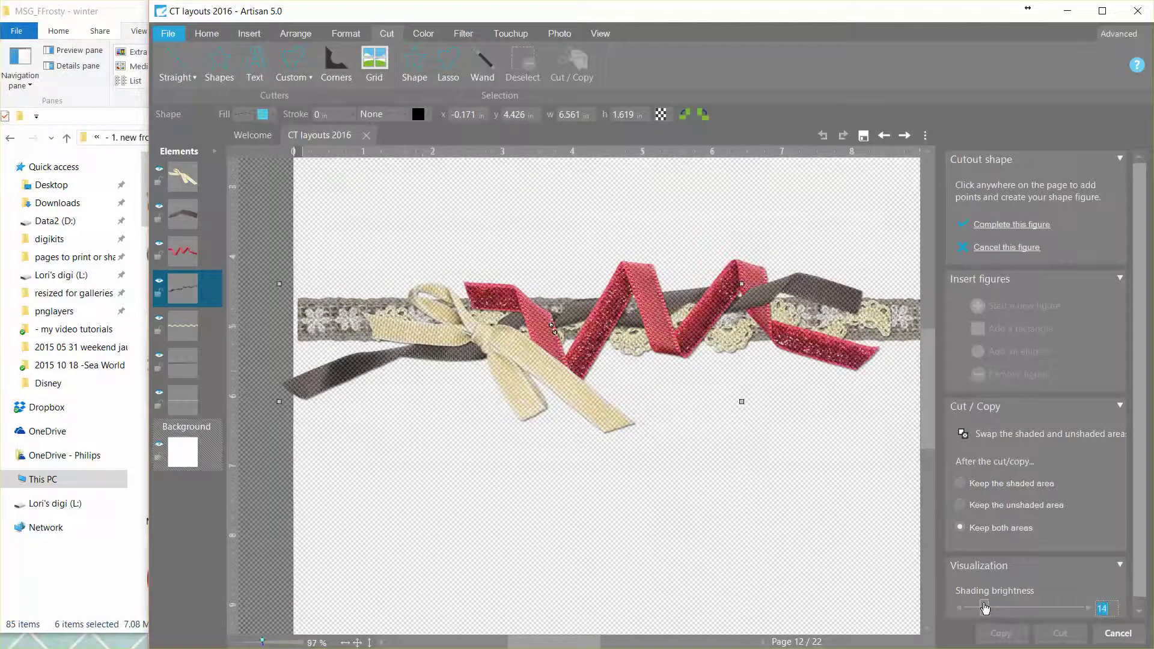
Outline the grey ribbon's left end near the cream bow with eight cutout points.
{"action": "left_click", "coordinate": [464, 403]}
{"action": "left_click", "coordinate": [357, 419]}
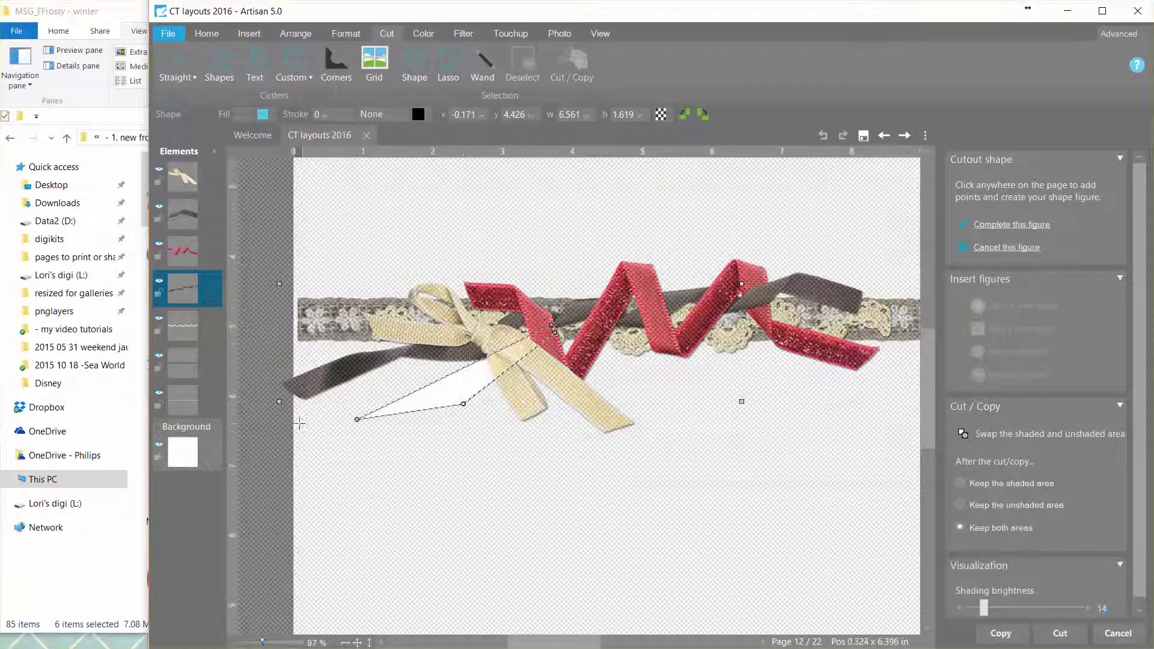
{"action": "left_click", "coordinate": [257, 418]}
{"action": "left_click", "coordinate": [269, 323]}
{"action": "left_click", "coordinate": [349, 250]}
{"action": "left_click", "coordinate": [474, 249]}
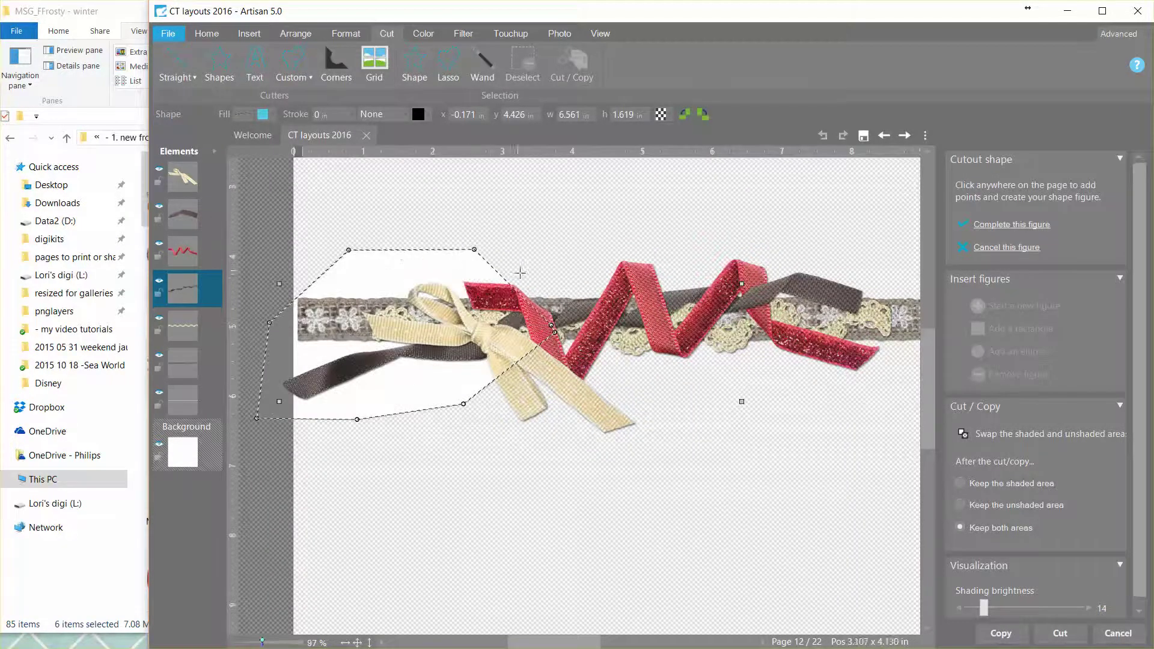
{"action": "left_click", "coordinate": [533, 277]}
{"action": "left_click", "coordinate": [562, 306]}
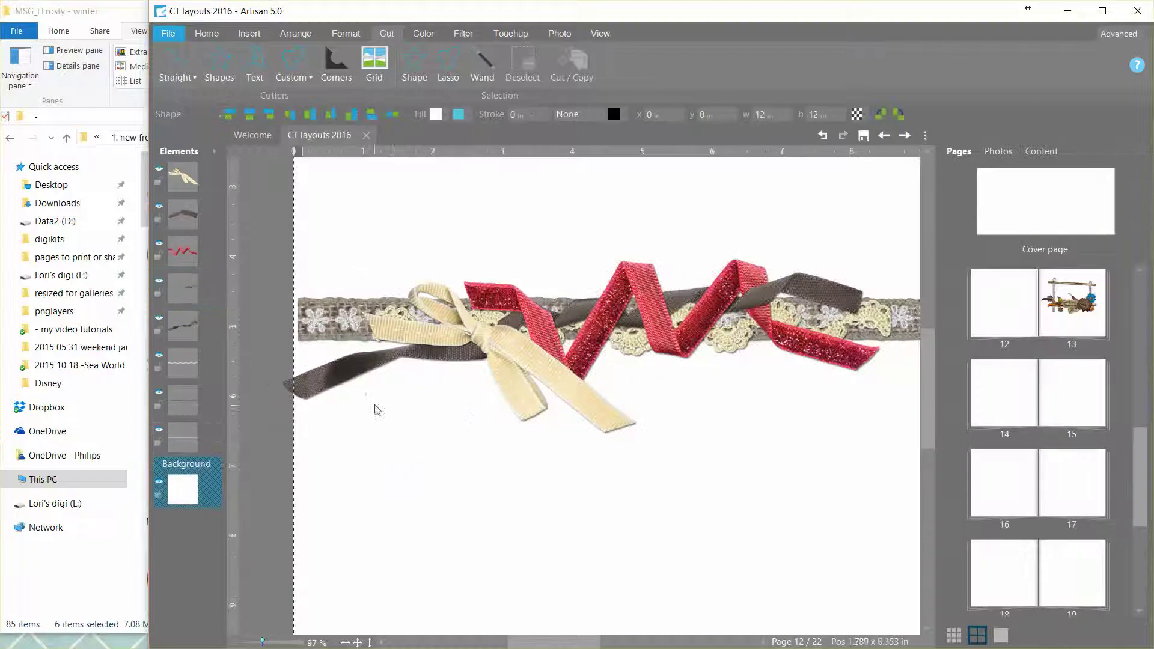
Move the newly cut grey ribbon piece higher in the Elements stacking order.
{"action": "left_click", "coordinate": [345, 369]}
{"action": "left_click_drag", "start_coordinate": [179, 312], "coordinate": [175, 251]}
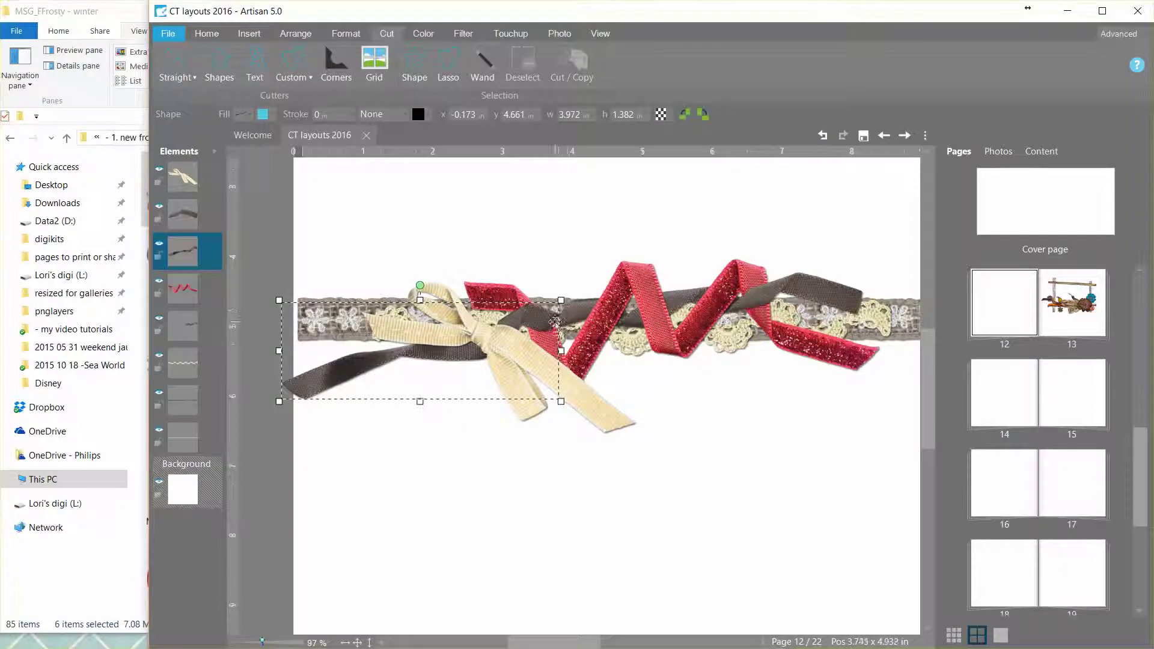
{"action": "left_click", "coordinate": [502, 478]}
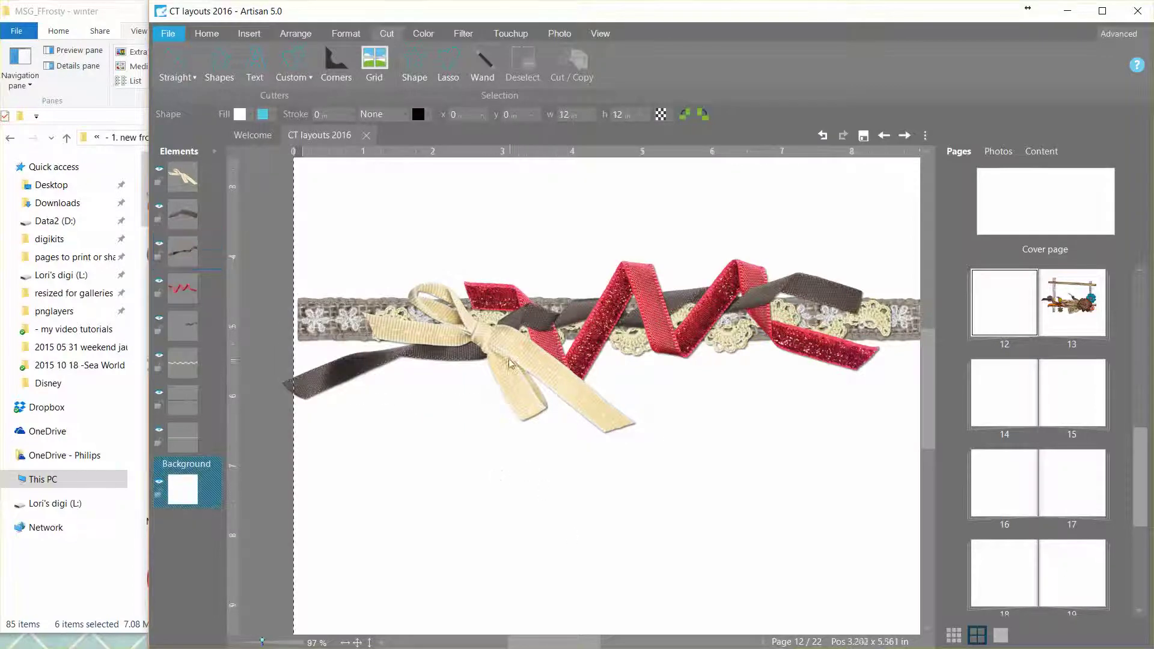
Shrink the cream bow and set it aside on blank page below the ribbons.
{"action": "left_click_drag", "start_coordinate": [477, 335], "coordinate": [555, 313]}
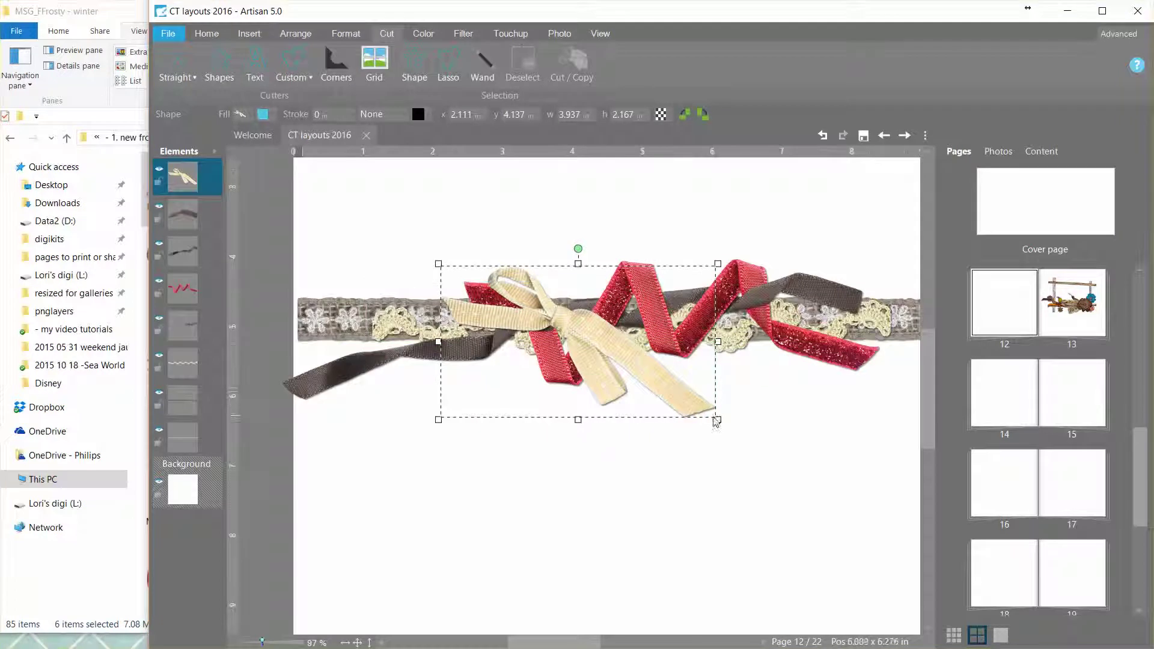
{"action": "left_click_drag", "start_coordinate": [718, 419], "coordinate": [644, 377]}
{"action": "left_click_drag", "start_coordinate": [567, 327], "coordinate": [593, 343]}
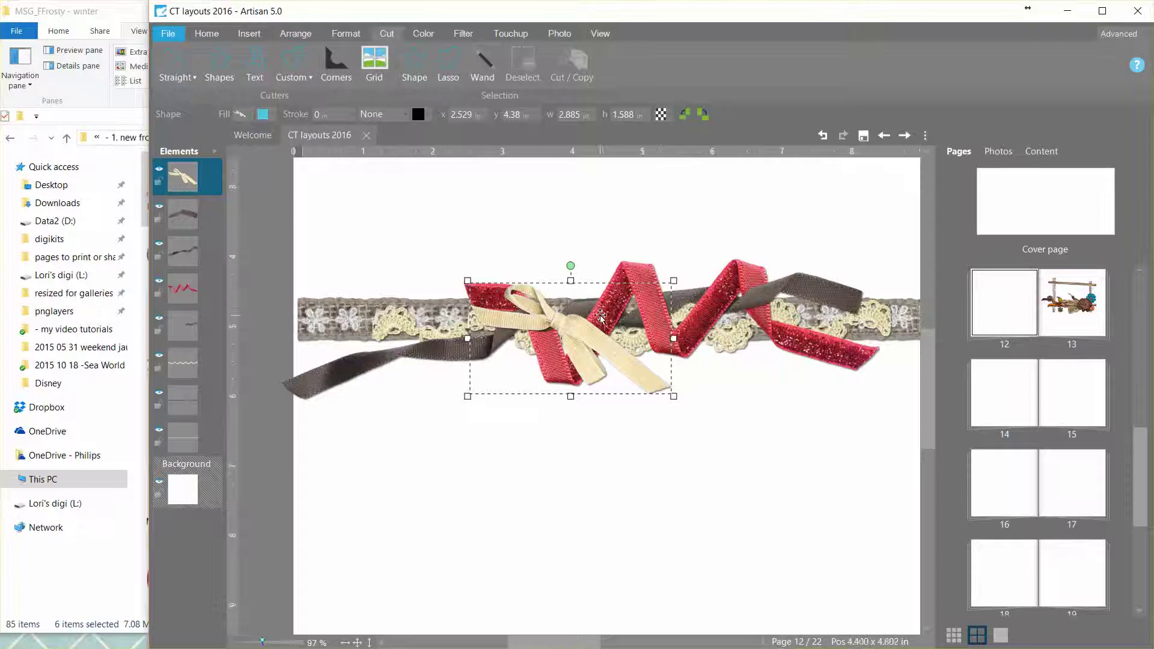
{"action": "left_click_drag", "start_coordinate": [573, 338], "coordinate": [474, 471]}
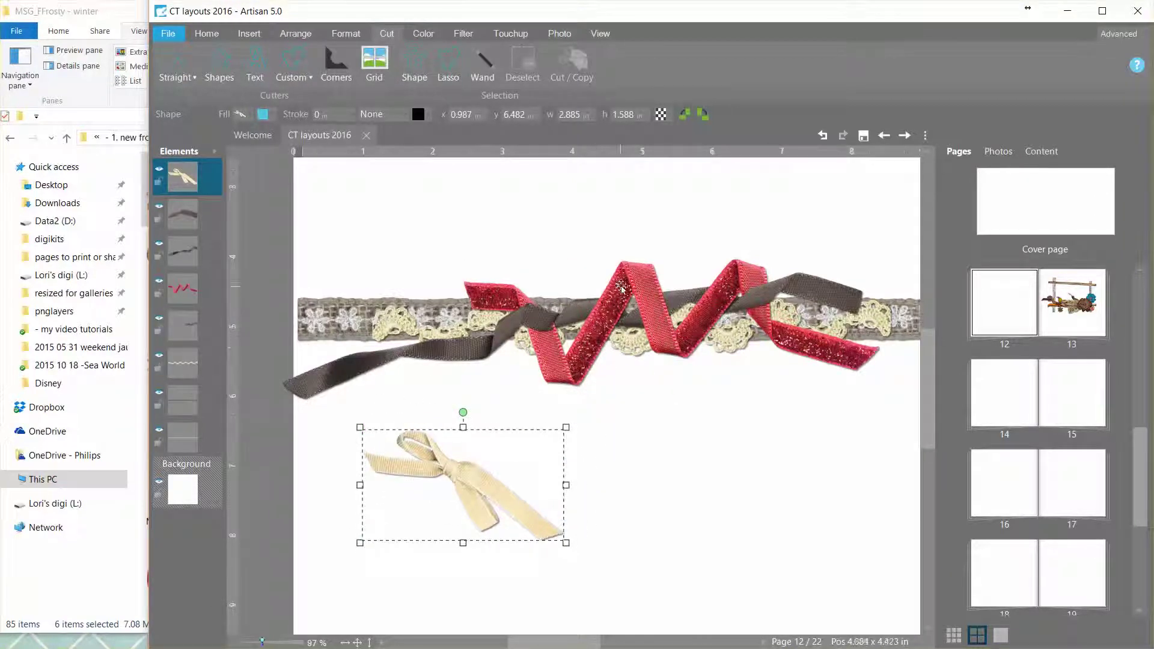
Select the red glitter ribbon and start a Custom straight-path cutout on it.
{"action": "left_click", "coordinate": [582, 306]}
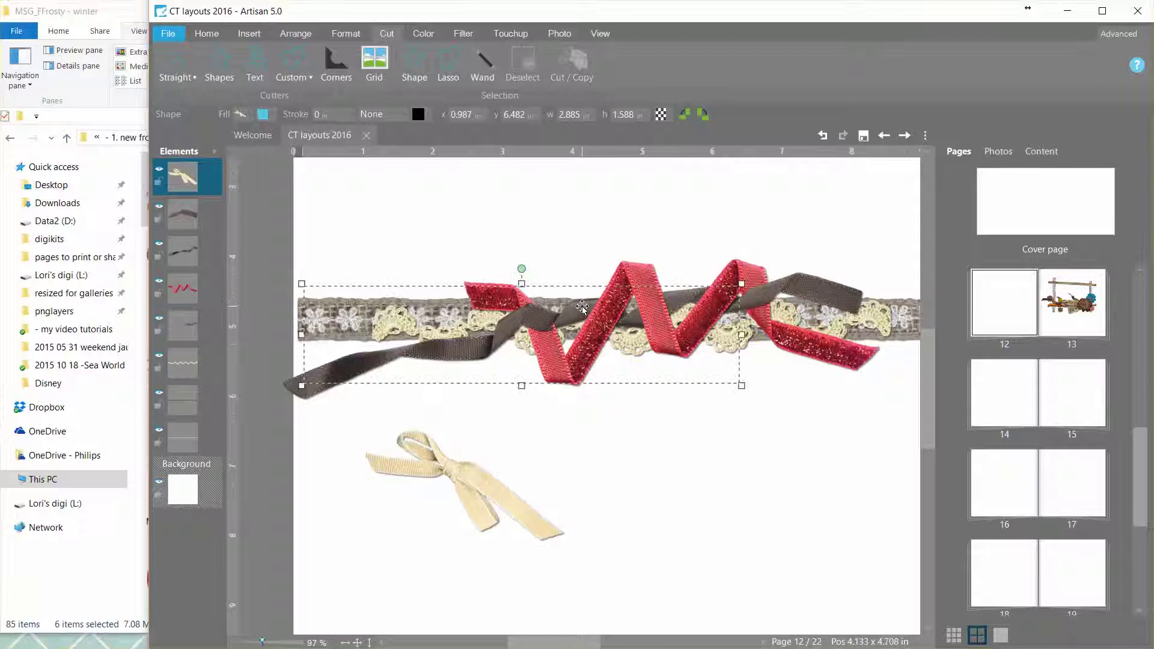
{"action": "left_click", "coordinate": [614, 299]}
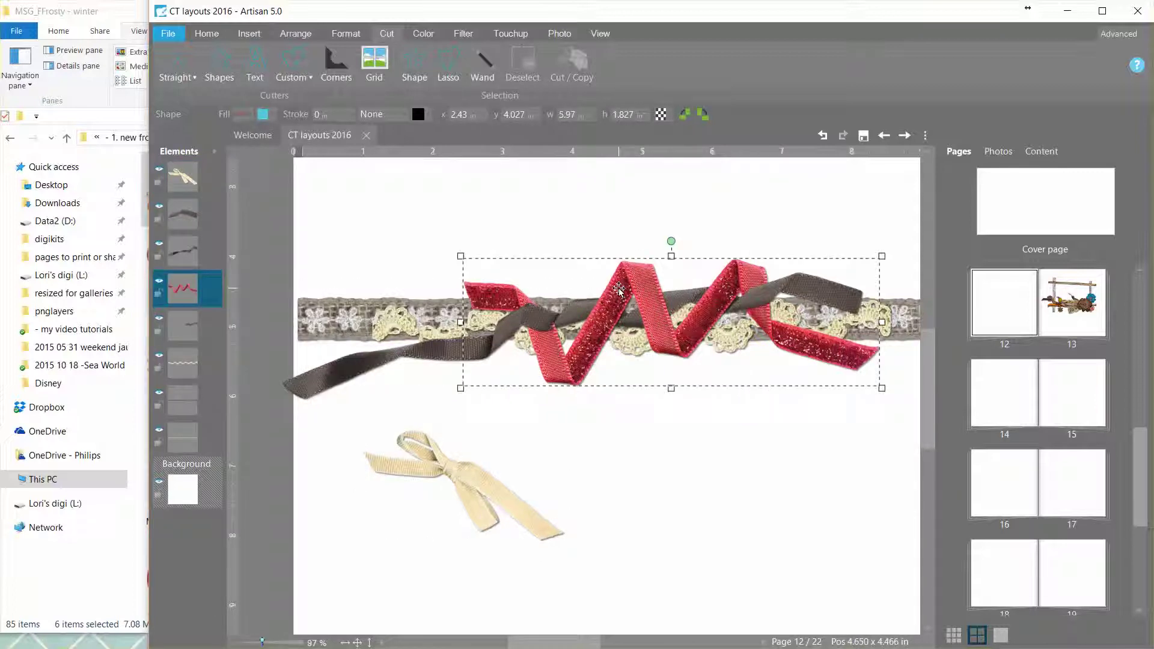
{"action": "left_click", "coordinate": [294, 66]}
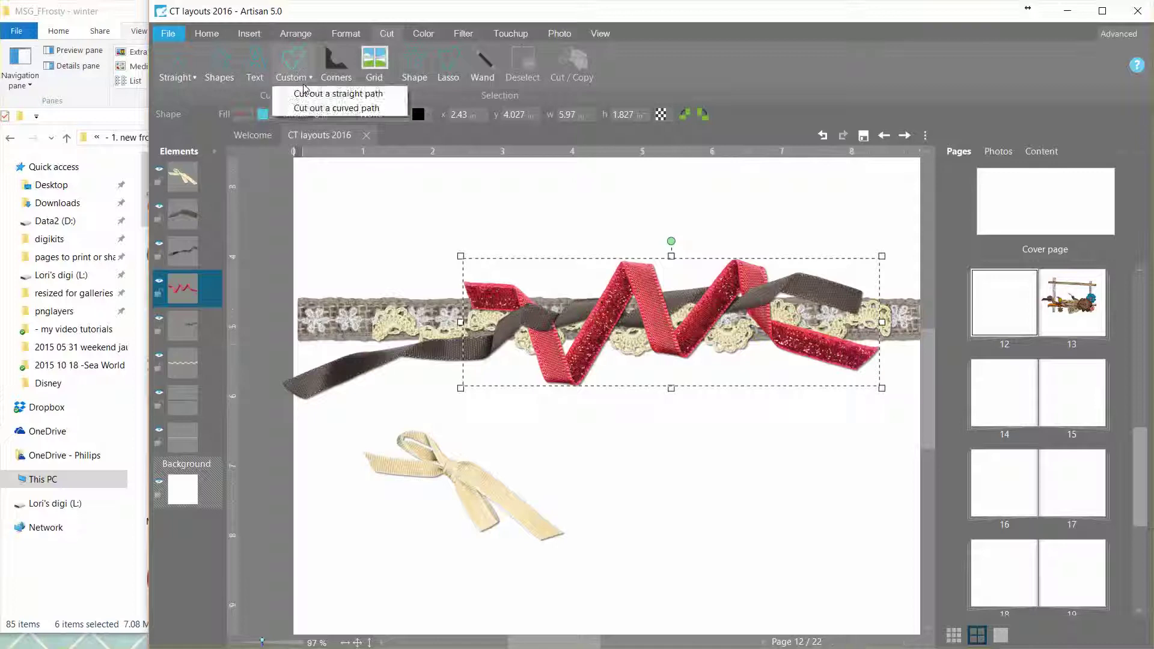
{"action": "left_click", "coordinate": [314, 93]}
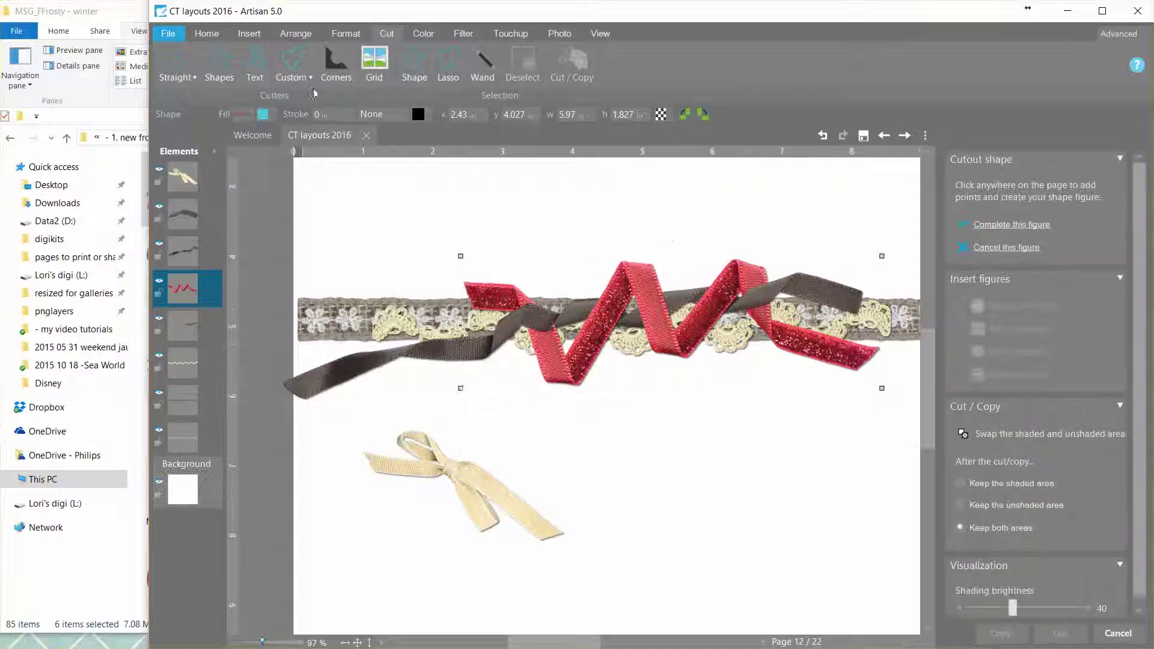
Outline one diagonal strip of the red zigzag with four points and cut it out.
{"action": "left_click", "coordinate": [633, 292]}
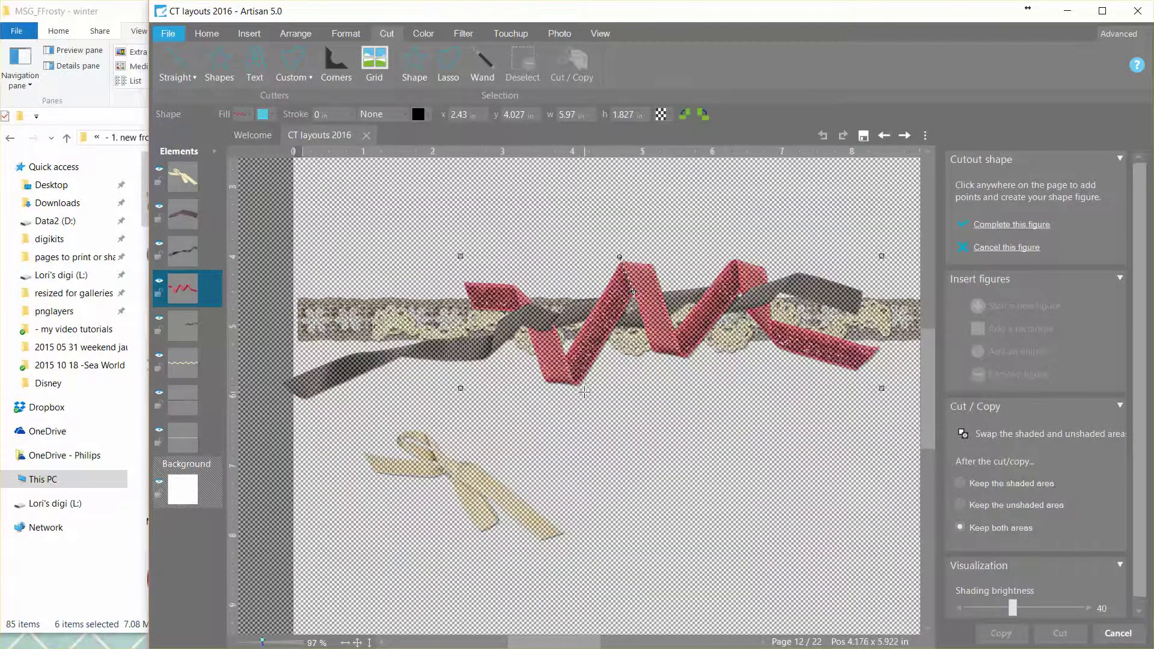
{"action": "left_click", "coordinate": [582, 411]}
{"action": "left_click", "coordinate": [575, 391]}
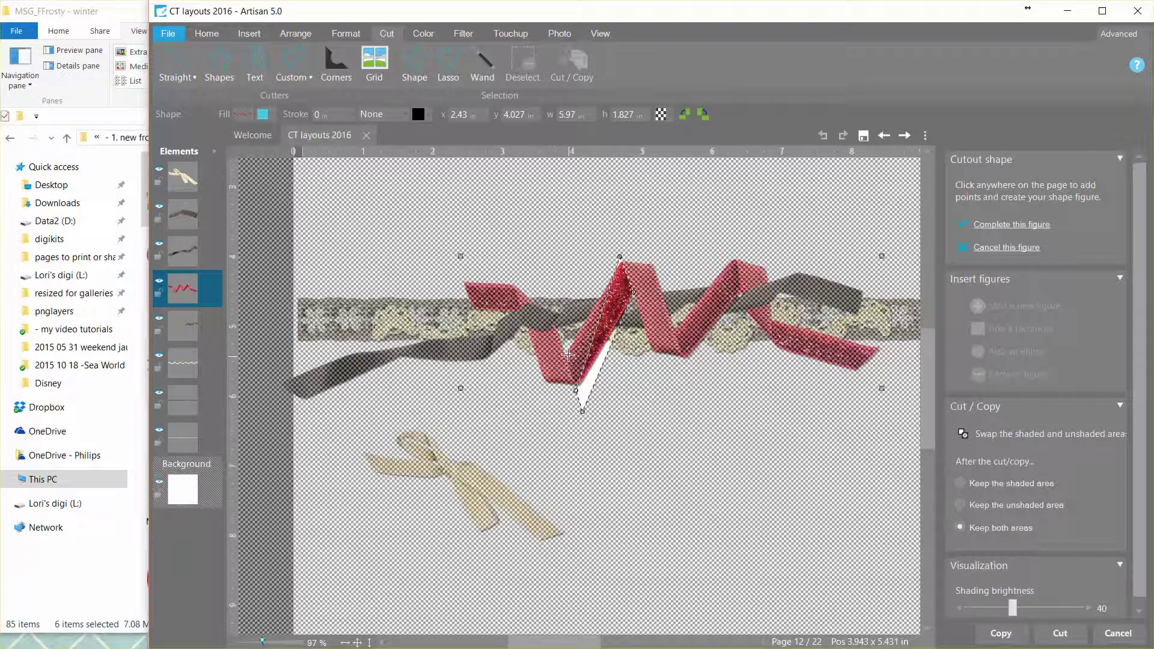
{"action": "left_click", "coordinate": [575, 316]}
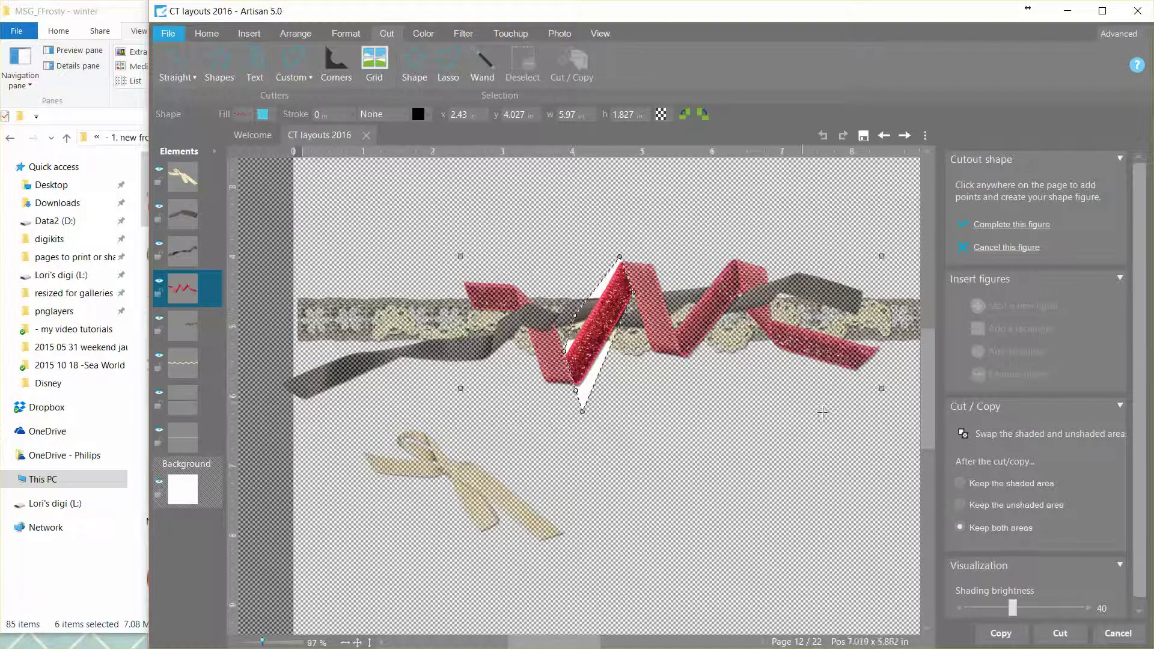
{"action": "left_click", "coordinate": [1059, 634]}
{"action": "left_click", "coordinate": [600, 320]}
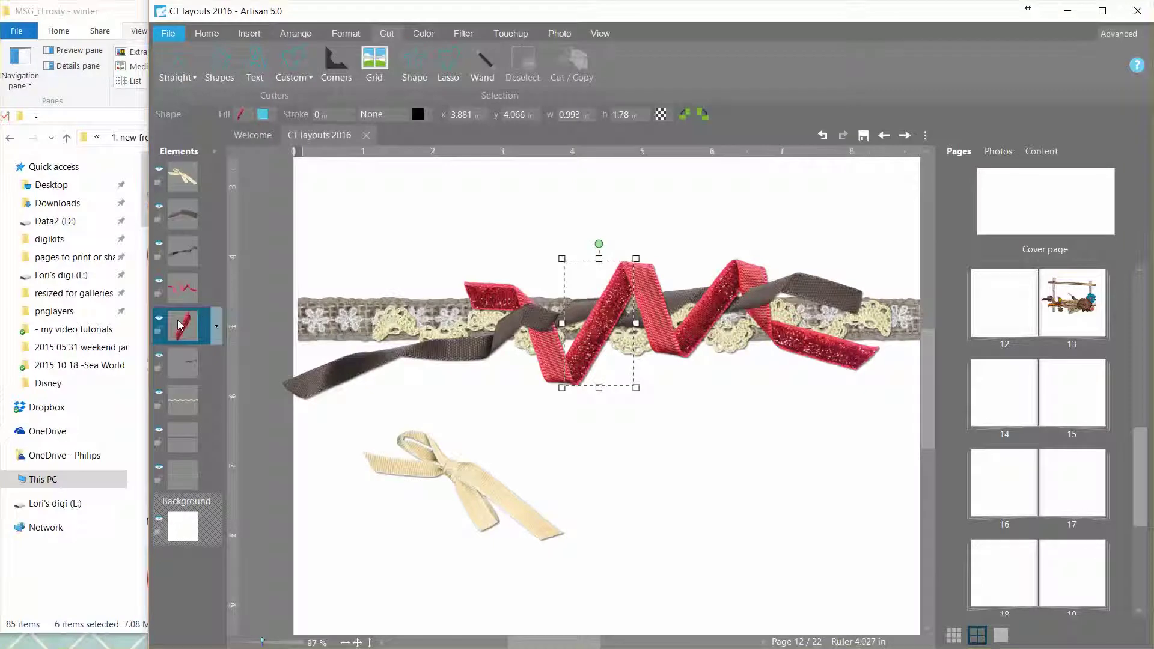
Restack the red strip and grey ribbon piece, then set the cream bow back on the cluster.
{"action": "left_click_drag", "start_coordinate": [179, 324], "coordinate": [182, 361]}
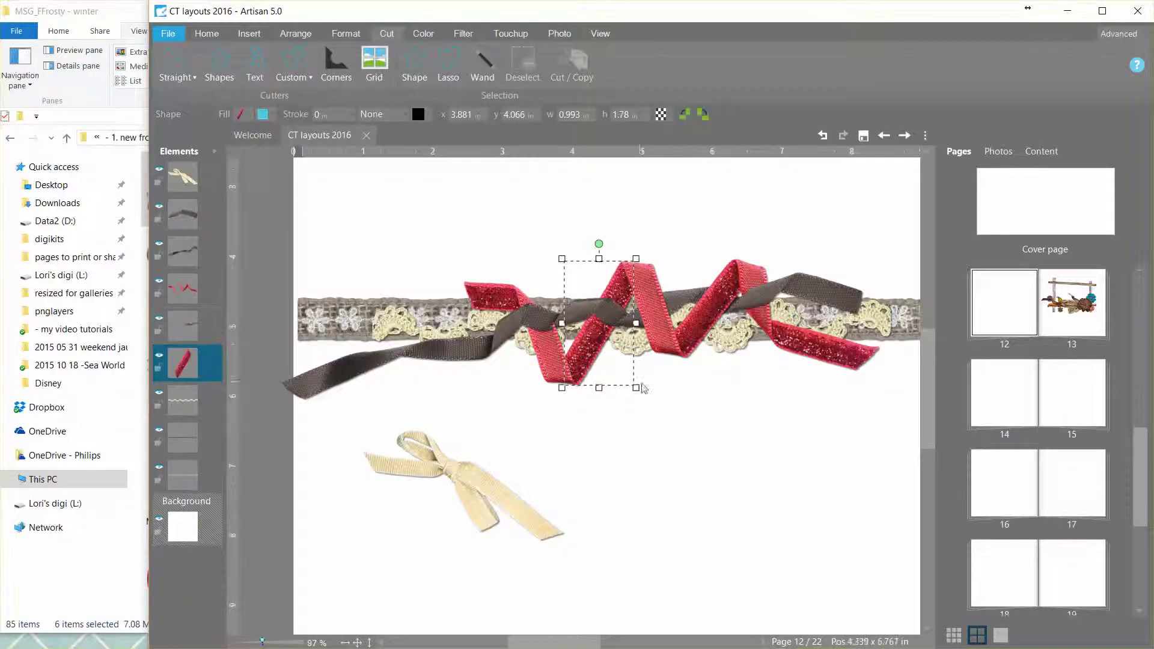
{"action": "left_click", "coordinate": [678, 432]}
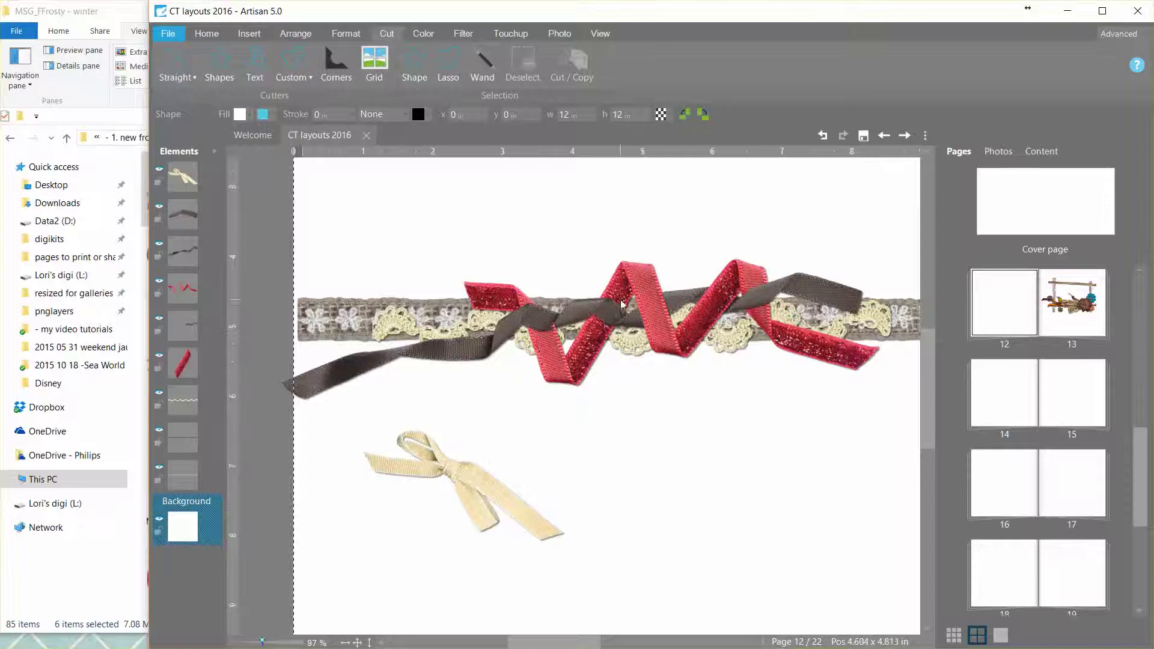
{"action": "left_click", "coordinate": [537, 319]}
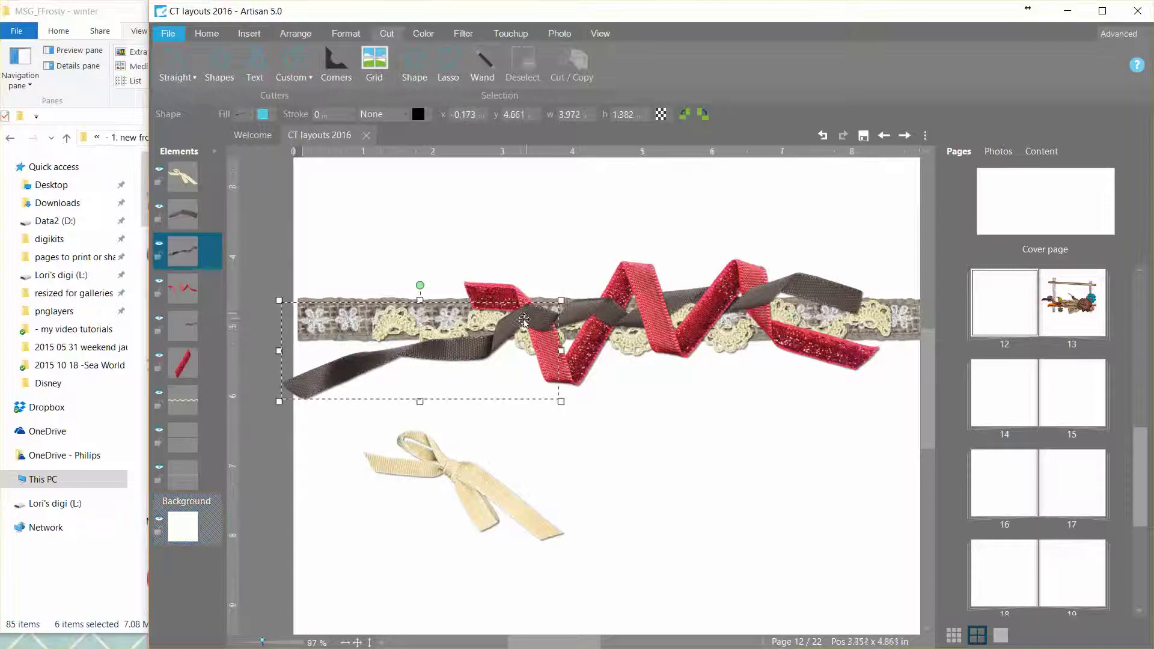
{"action": "left_click_drag", "start_coordinate": [186, 255], "coordinate": [181, 291]}
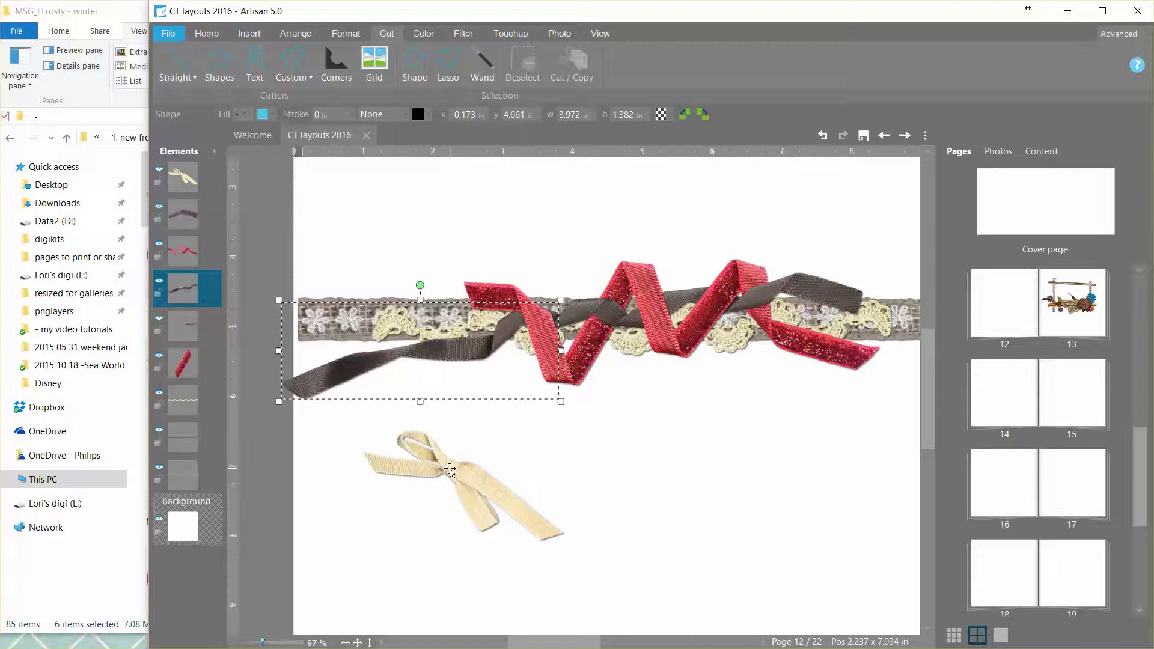
{"action": "left_click_drag", "start_coordinate": [450, 469], "coordinate": [552, 314]}
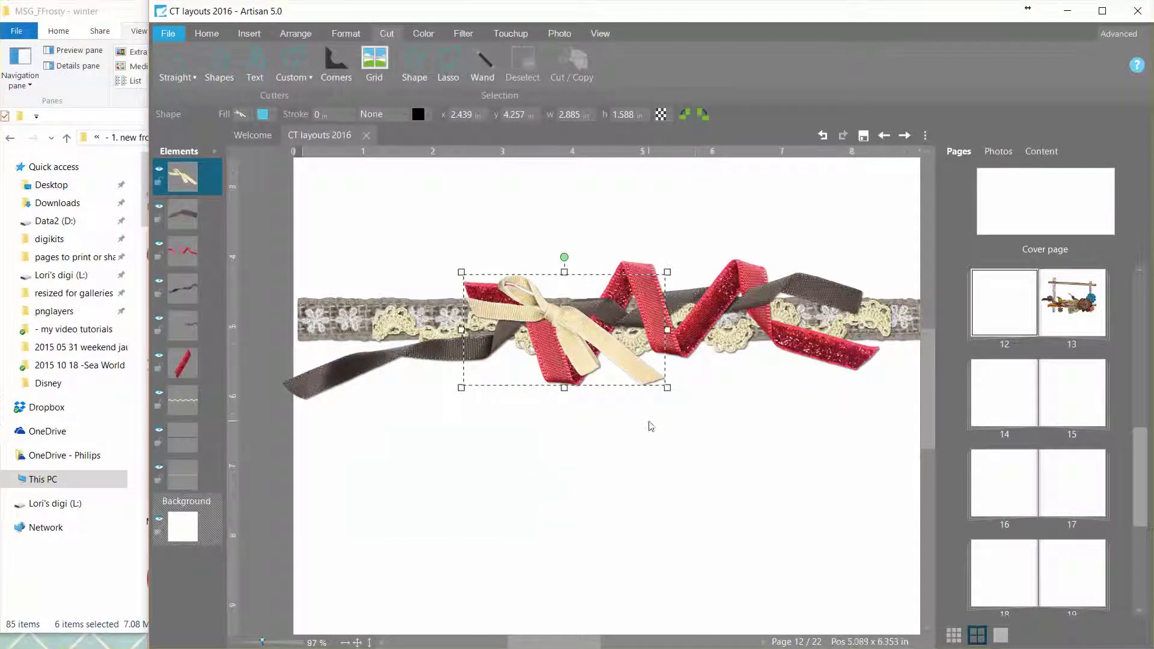
Nudge the cream crochet lace trim slightly up and right behind the ribbon cluster.
{"action": "left_click_drag", "start_coordinate": [401, 319], "coordinate": [368, 307]}
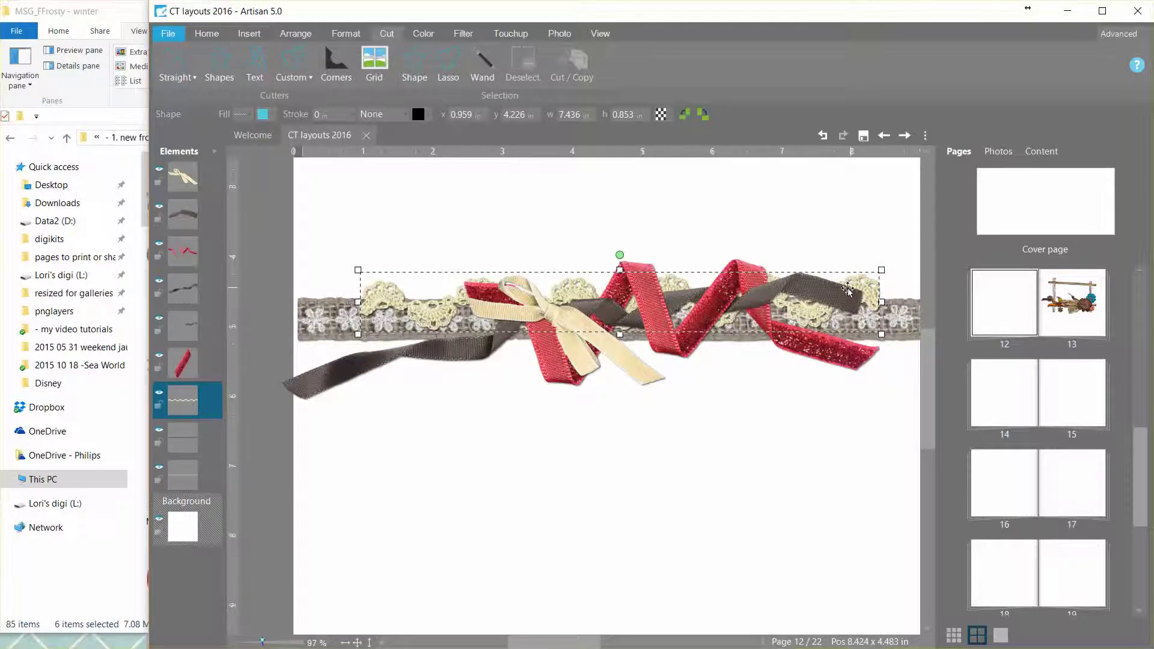
{"action": "left_click_drag", "start_coordinate": [676, 283], "coordinate": [682, 280]}
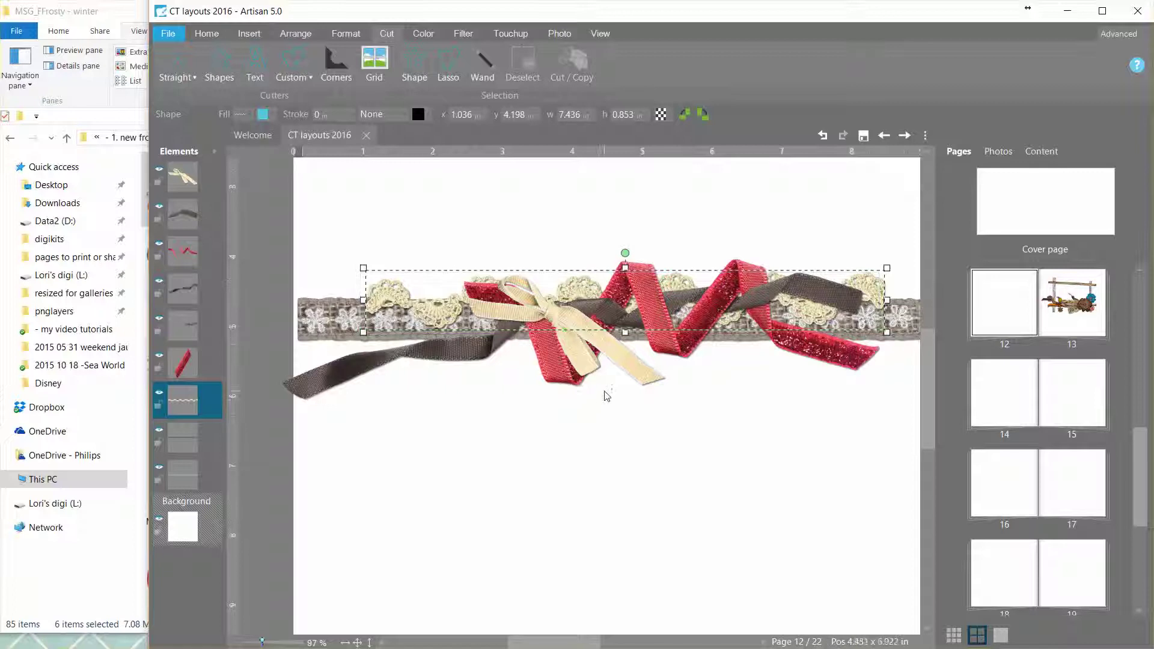
{"action": "left_click", "coordinate": [559, 472]}
{"action": "scroll", "coordinate": [559, 471], "scroll_direction": "down", "scroll_amount": 3}
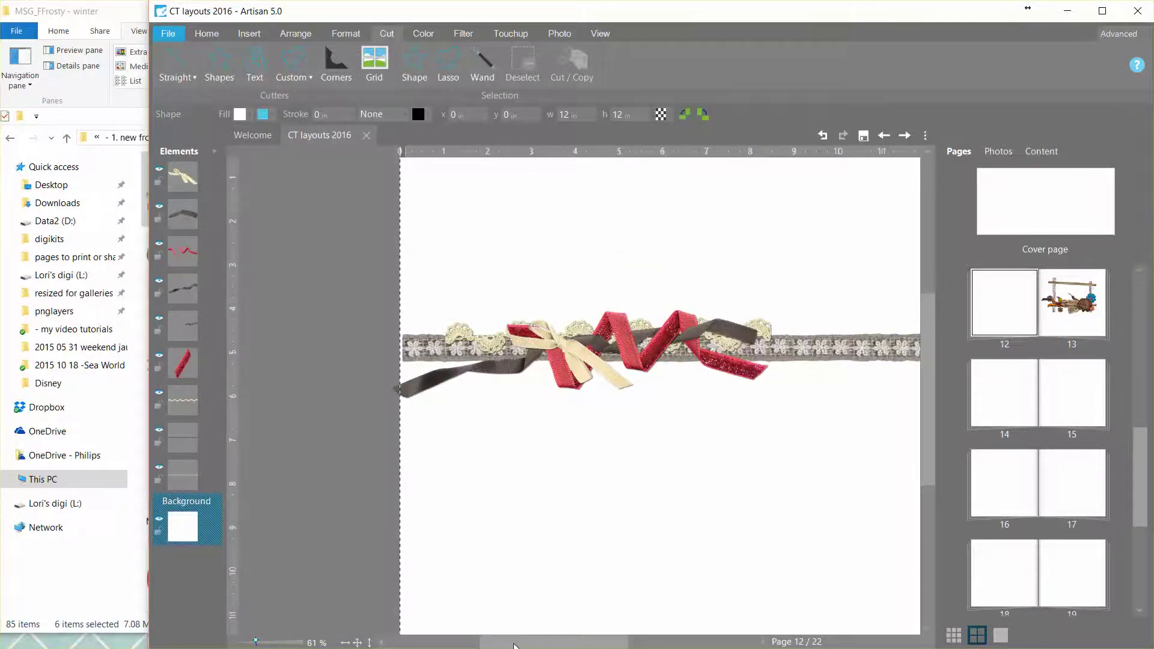
{"action": "left_click_drag", "start_coordinate": [520, 643], "coordinate": [529, 643]}
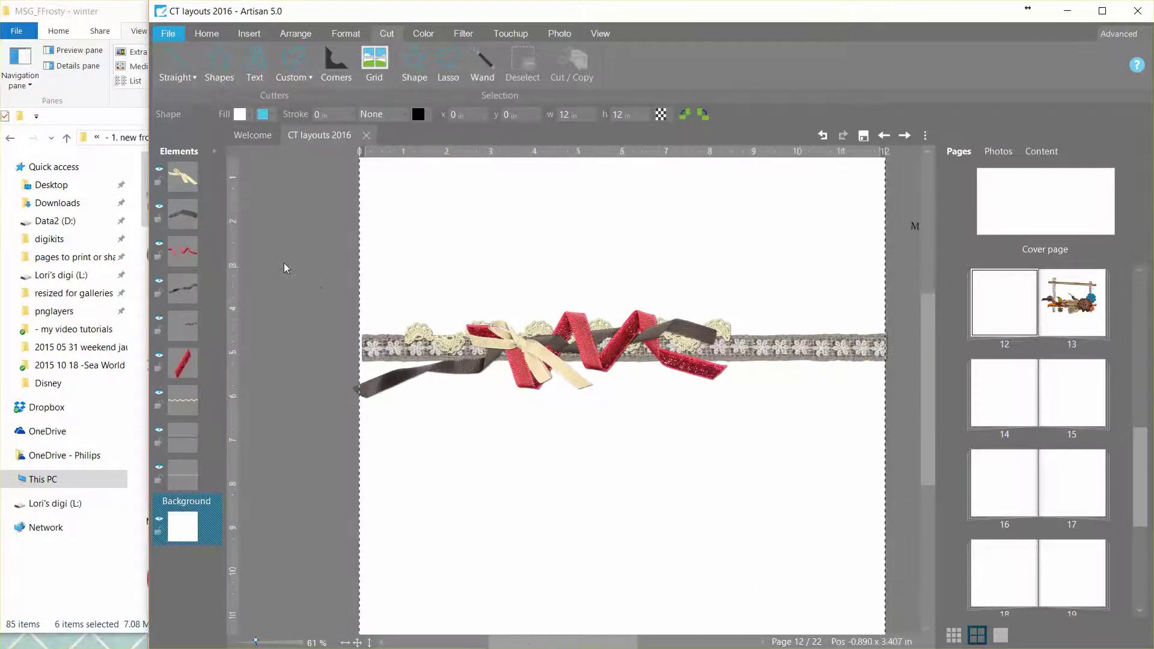
Drag the light-blue Flower04 PNG from the winter kit folder onto page 12.
{"action": "left_click", "coordinate": [113, 12]}
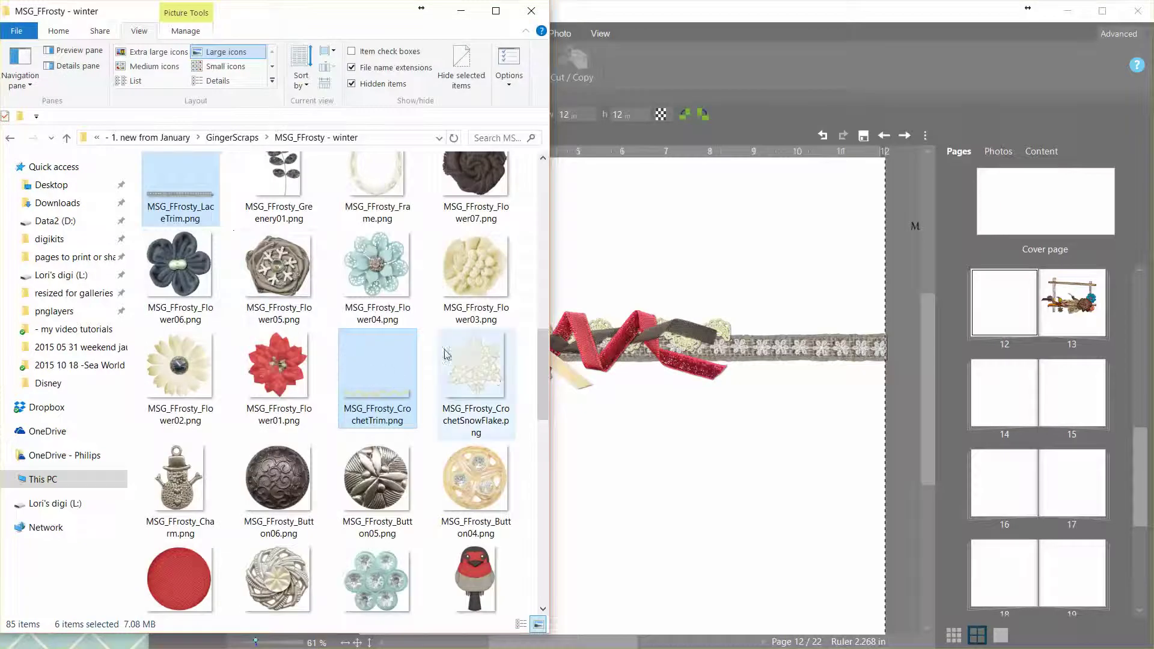
{"action": "left_click", "coordinate": [470, 280]}
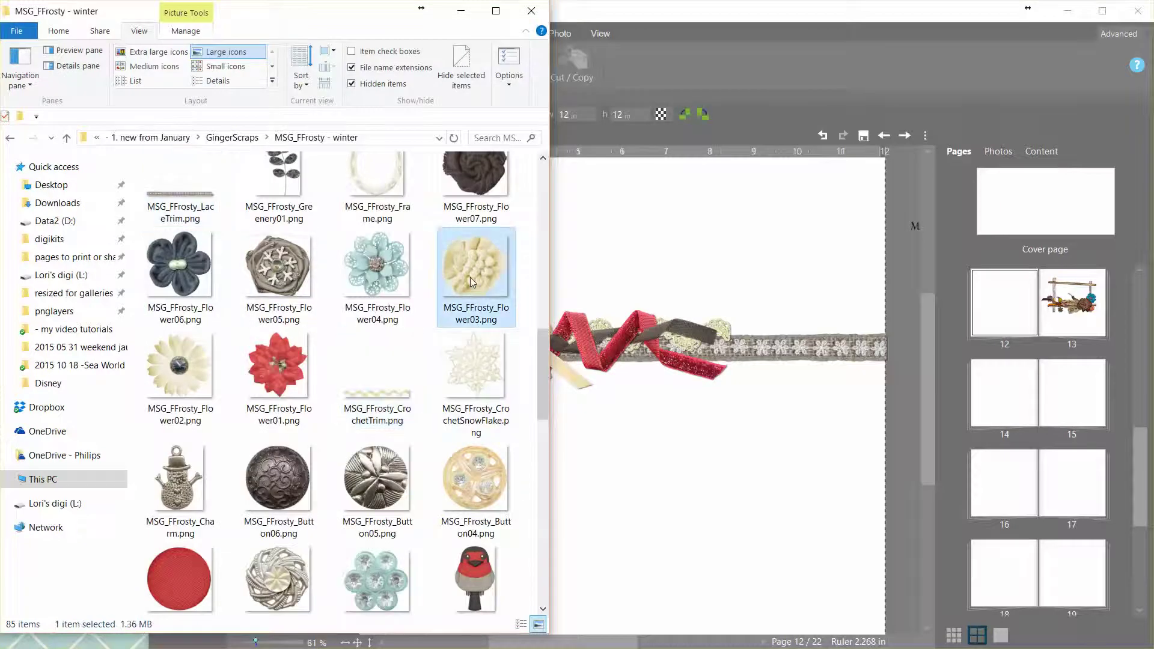
{"action": "left_click", "coordinate": [272, 280], "text": "ctrl"}
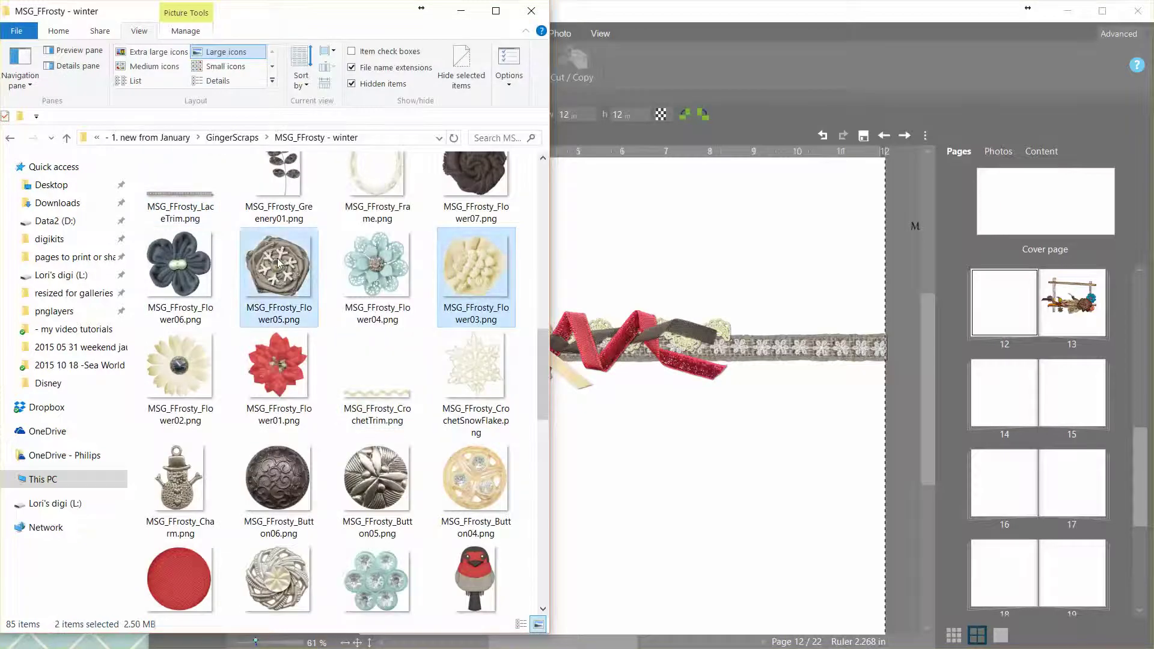
{"action": "left_click", "coordinate": [196, 275], "text": "ctrl"}
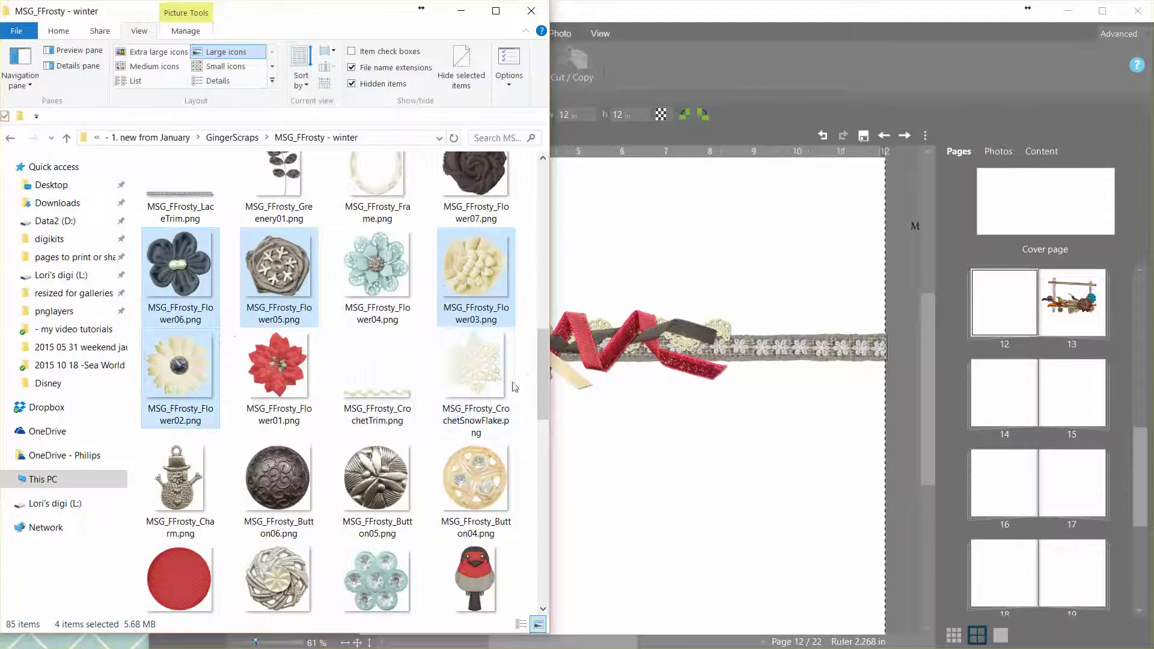
{"action": "left_click", "coordinate": [484, 370], "text": "ctrl"}
{"action": "left_click_drag", "start_coordinate": [544, 359], "coordinate": [494, 394]}
{"action": "scroll", "coordinate": [495, 394], "scroll_direction": "up", "scroll_amount": 3}
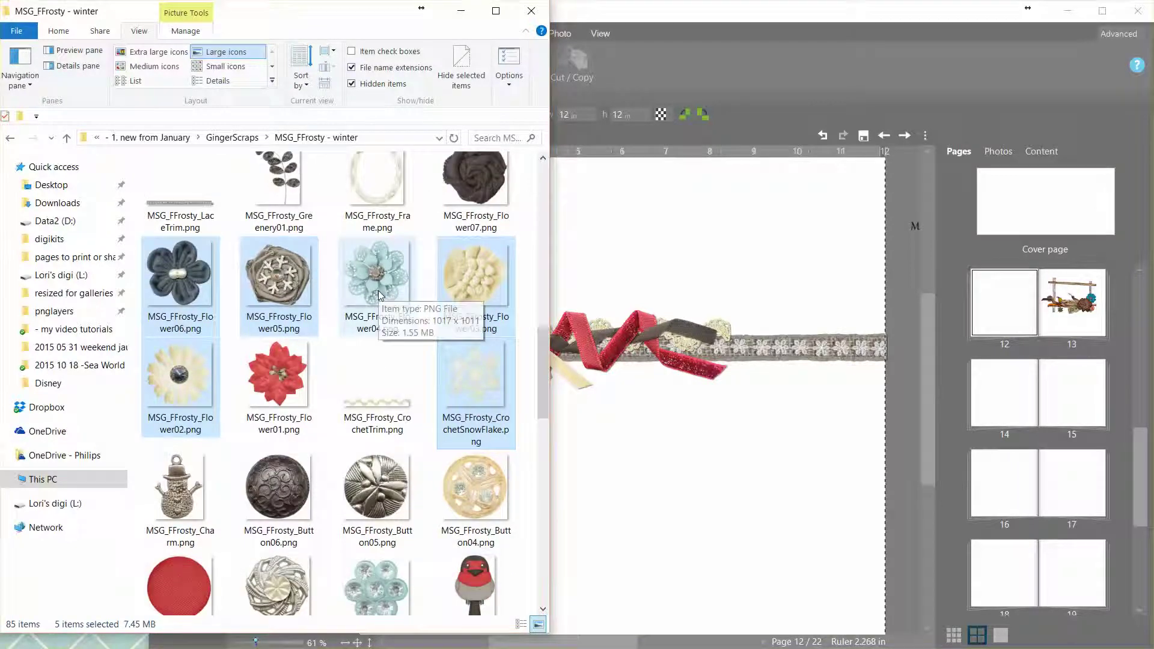
{"action": "left_click_drag", "start_coordinate": [377, 273], "coordinate": [728, 466]}
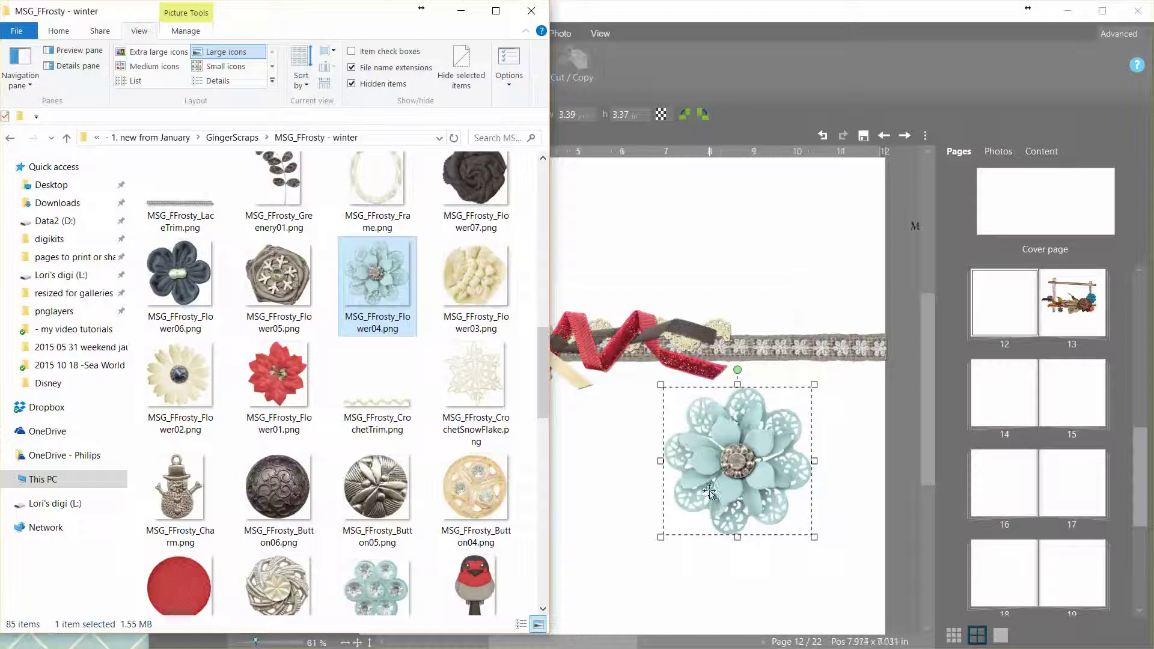
Drag Flower01, Flower02, Flower05 and Flower06 together onto page 12 below the ribbons.
{"action": "left_click", "coordinate": [294, 377]}
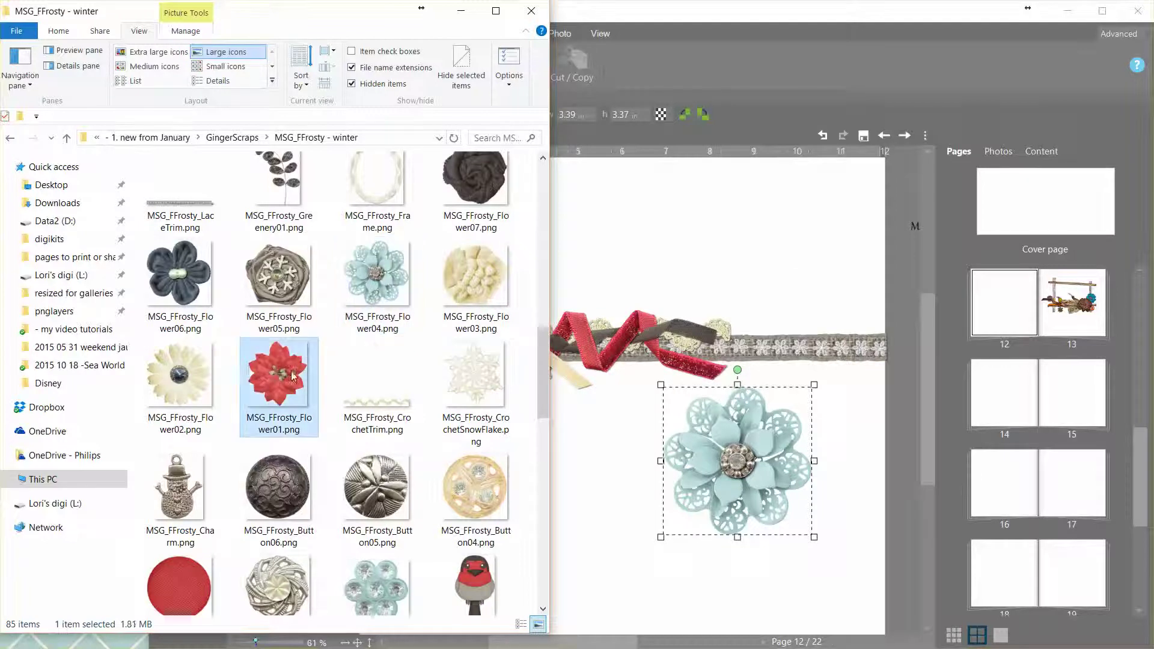
{"action": "left_click", "coordinate": [182, 290], "text": "ctrl"}
{"action": "left_click", "coordinate": [278, 277], "text": "ctrl"}
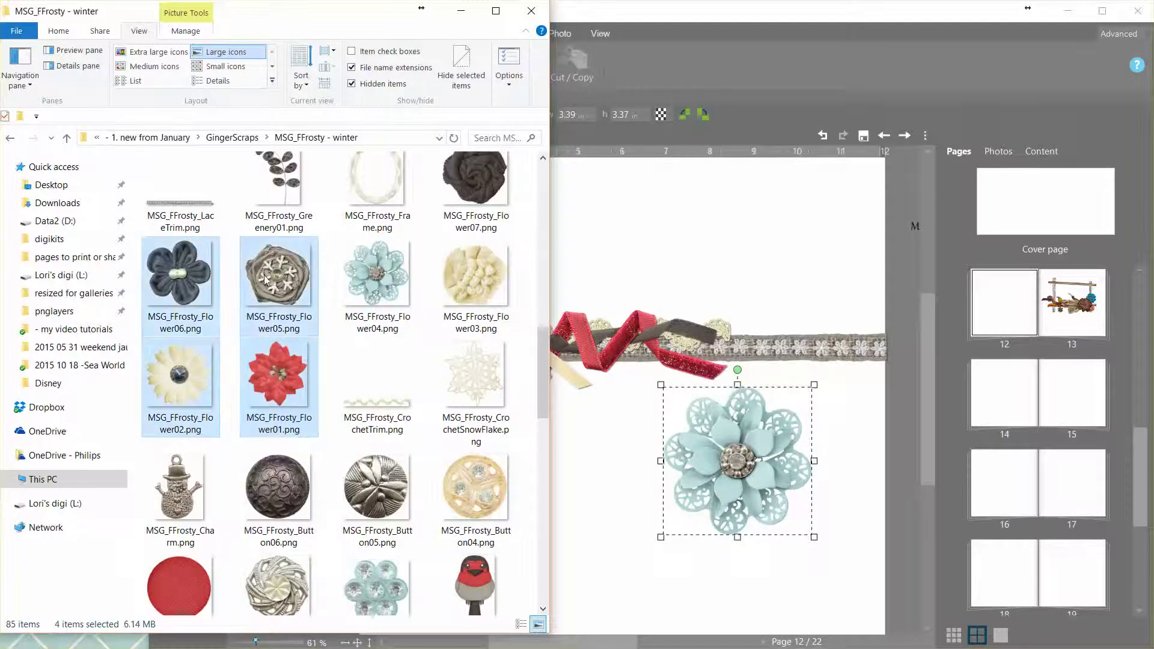
{"action": "left_click_drag", "start_coordinate": [267, 282], "coordinate": [687, 459]}
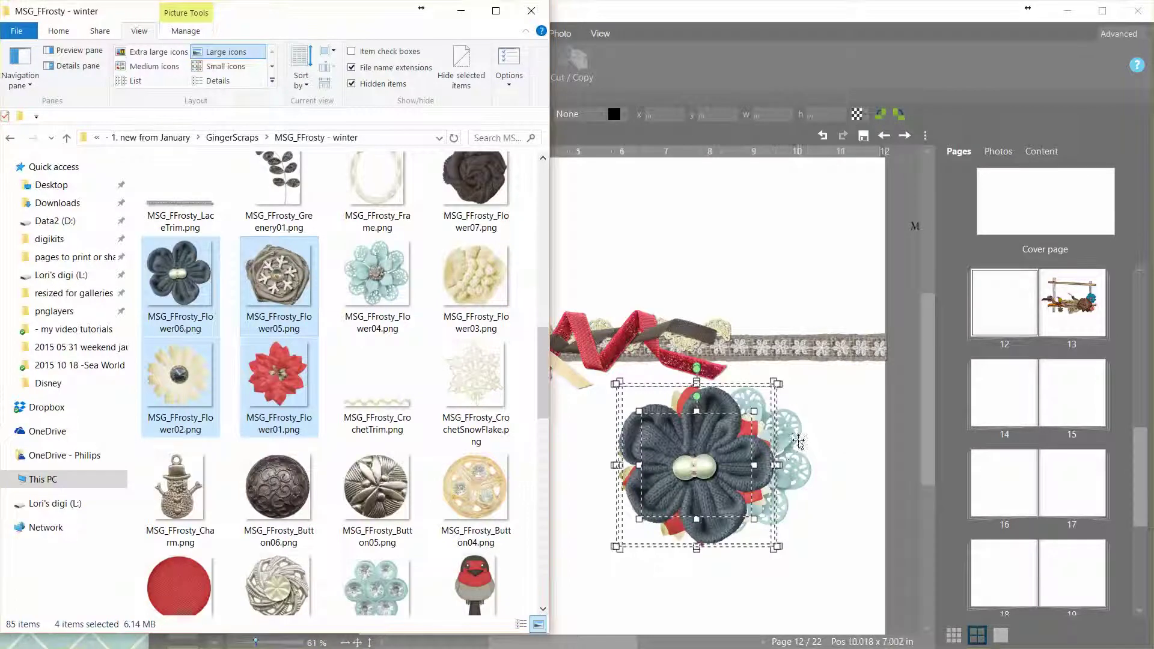
{"action": "left_click", "coordinate": [795, 461]}
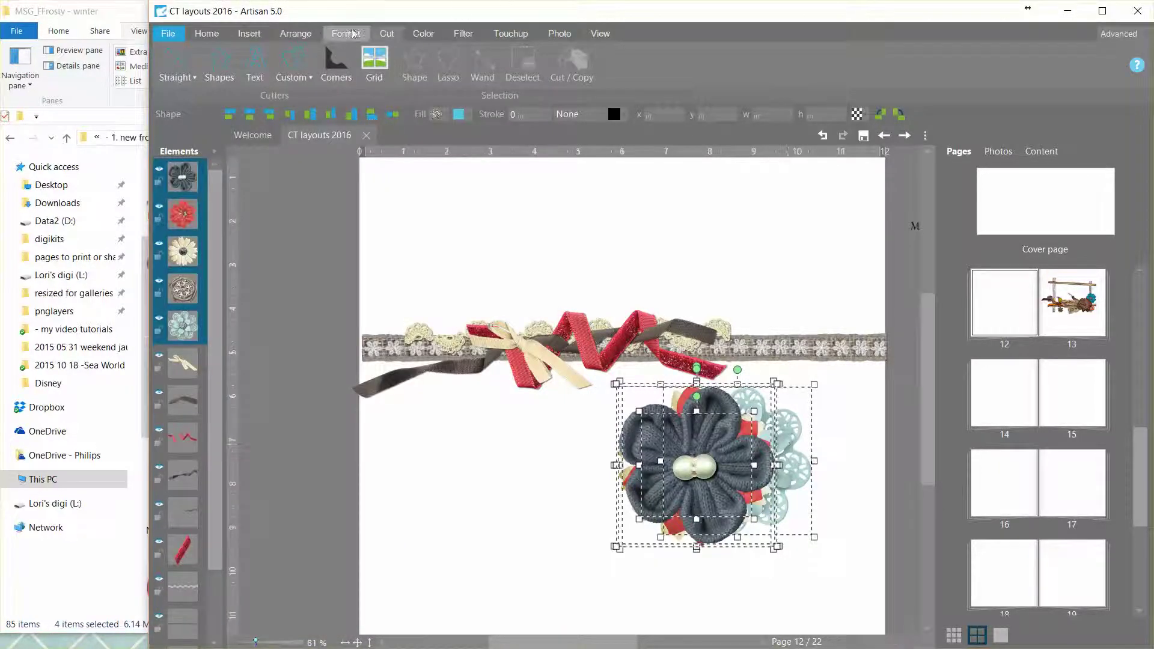
Marquee-select the five stacked flowers and shrink them together to about 2.3 inches square.
{"action": "left_click", "coordinate": [331, 35]}
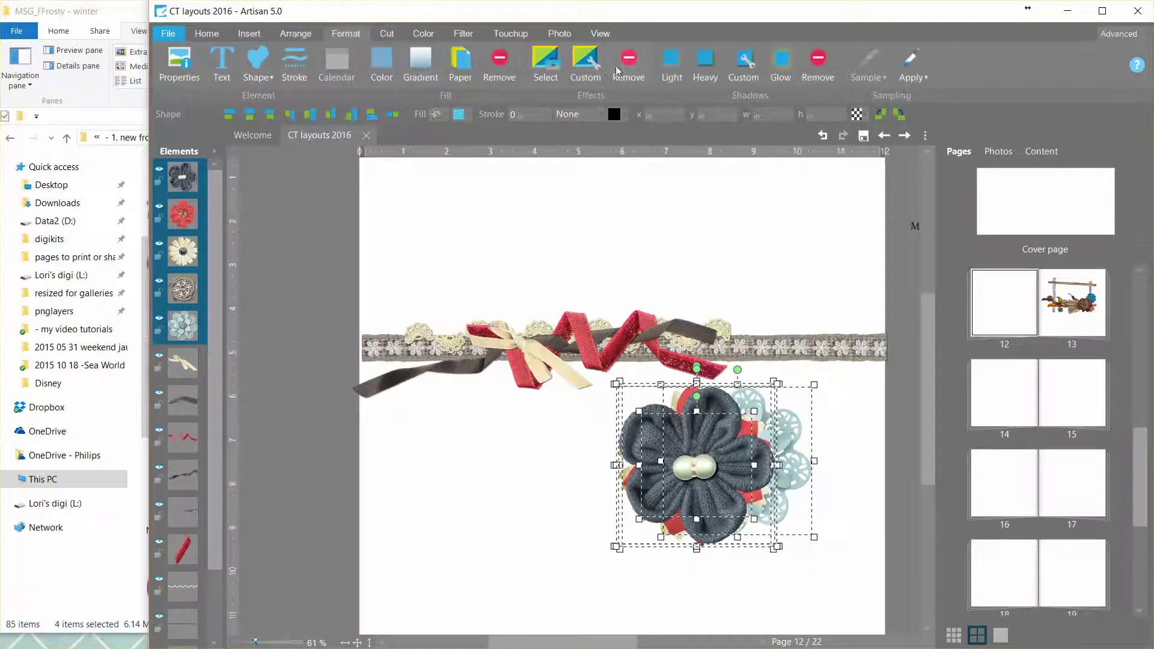
{"action": "left_click", "coordinate": [894, 280]}
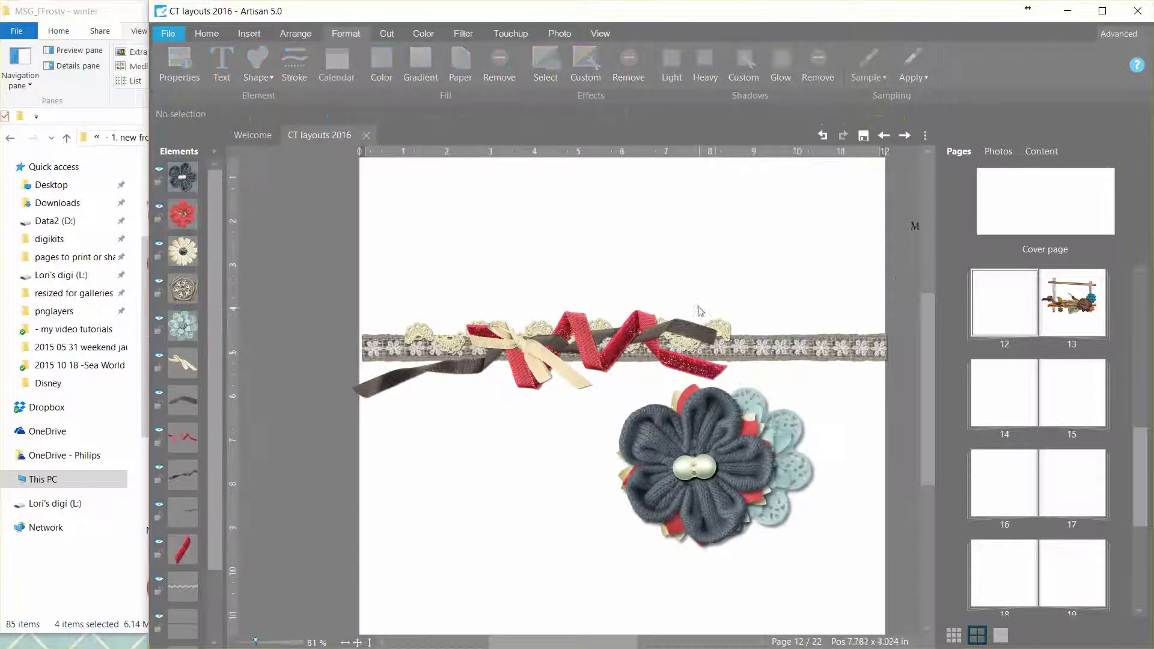
{"action": "left_click", "coordinate": [687, 425]}
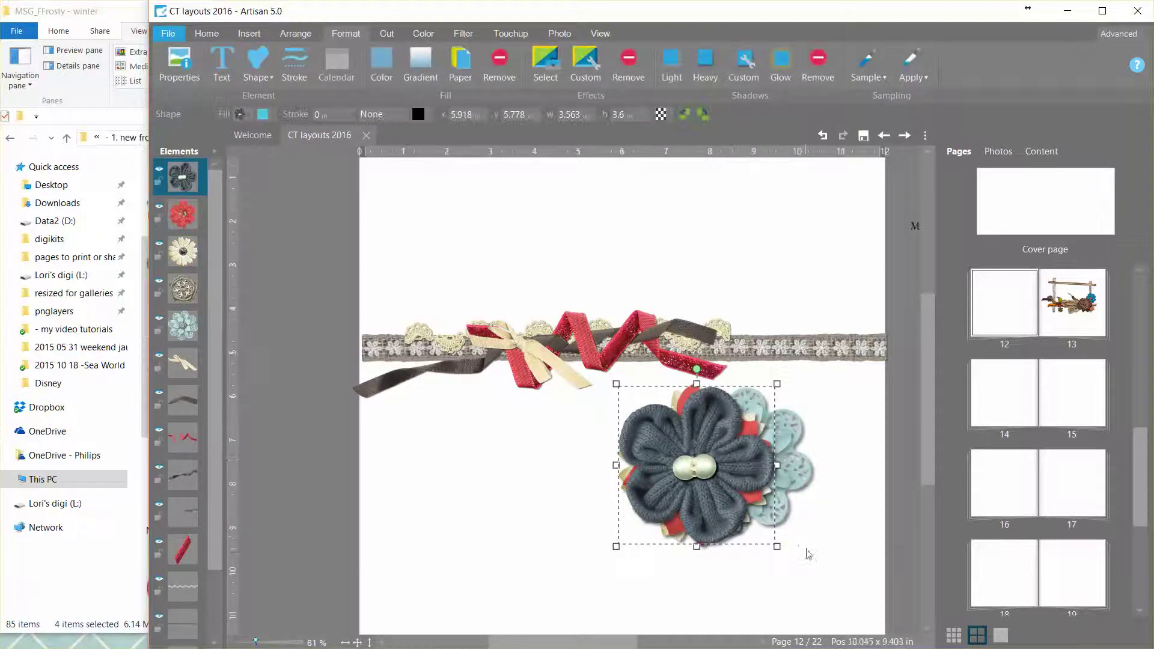
{"action": "left_click_drag", "start_coordinate": [906, 556], "coordinate": [556, 359]}
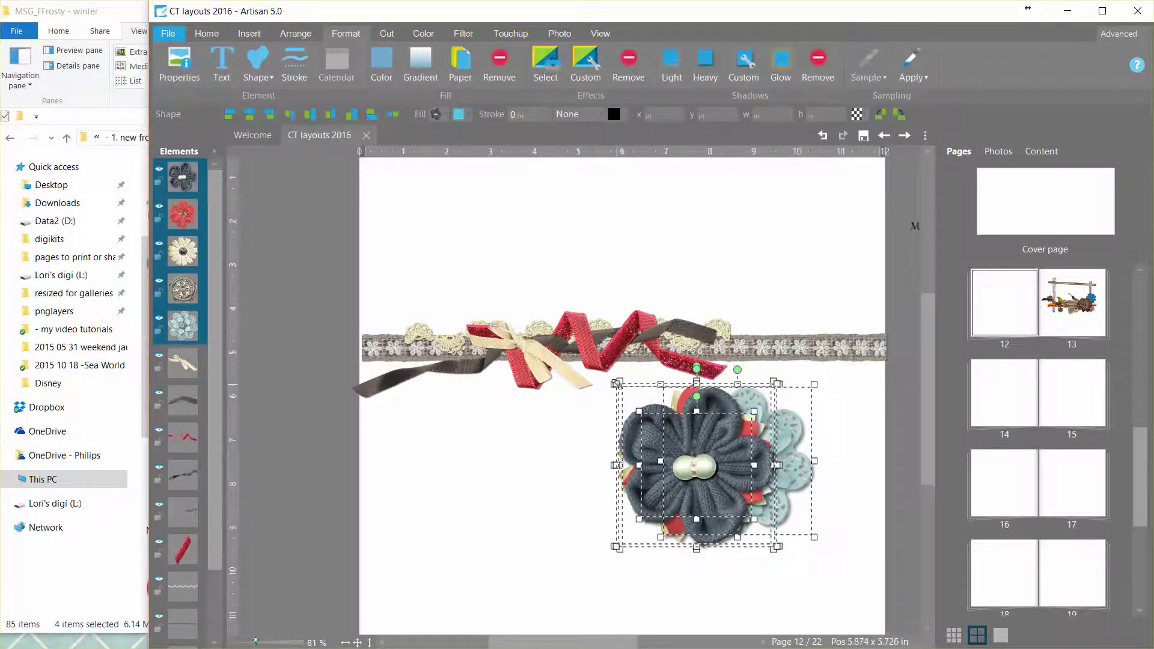
{"action": "left_click_drag", "start_coordinate": [616, 386], "coordinate": [676, 448]}
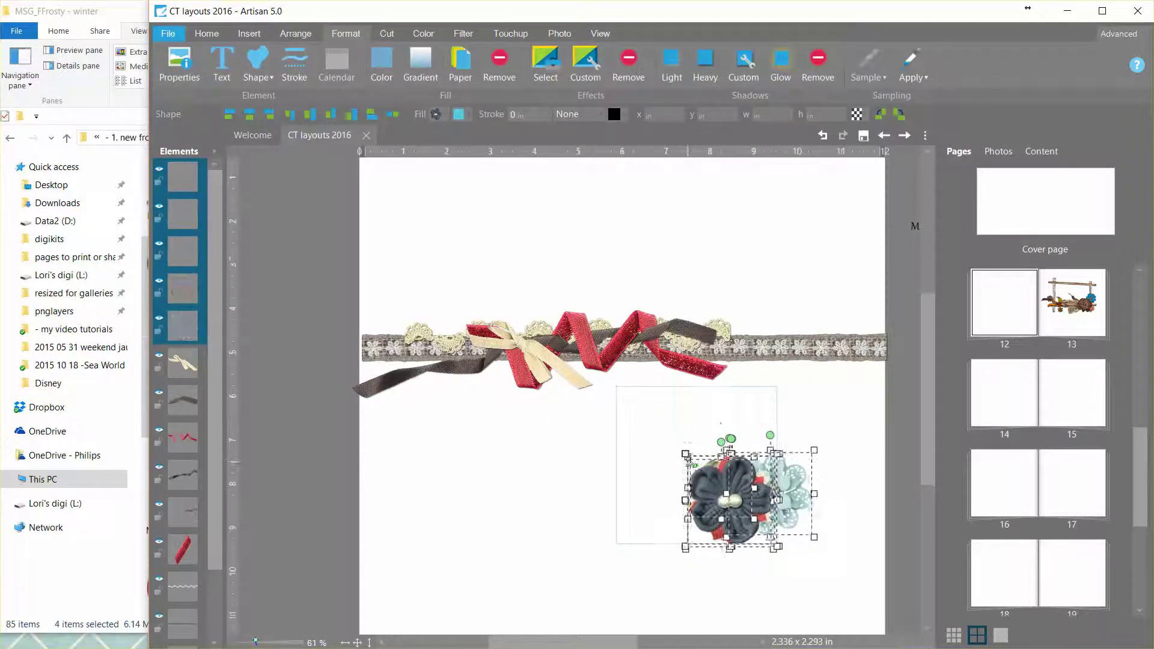
{"action": "left_click", "coordinate": [839, 511]}
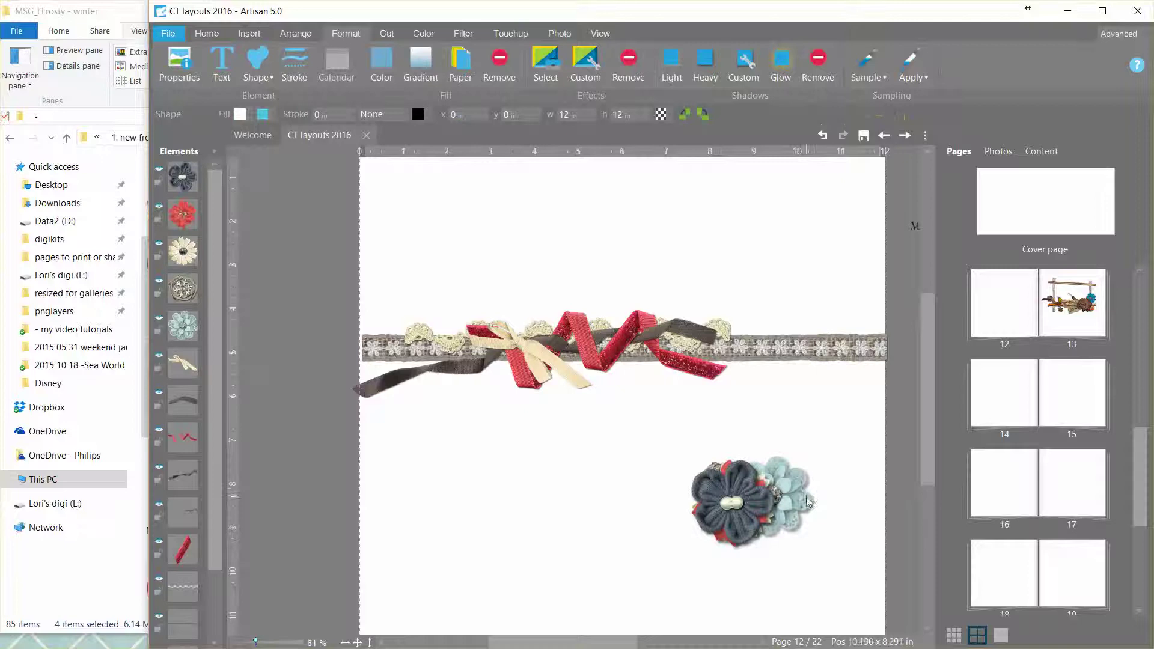
Place the light-blue and dark knit flowers on the ribbon trim, resized and layered lower.
{"action": "left_click_drag", "start_coordinate": [789, 492], "coordinate": [620, 358]}
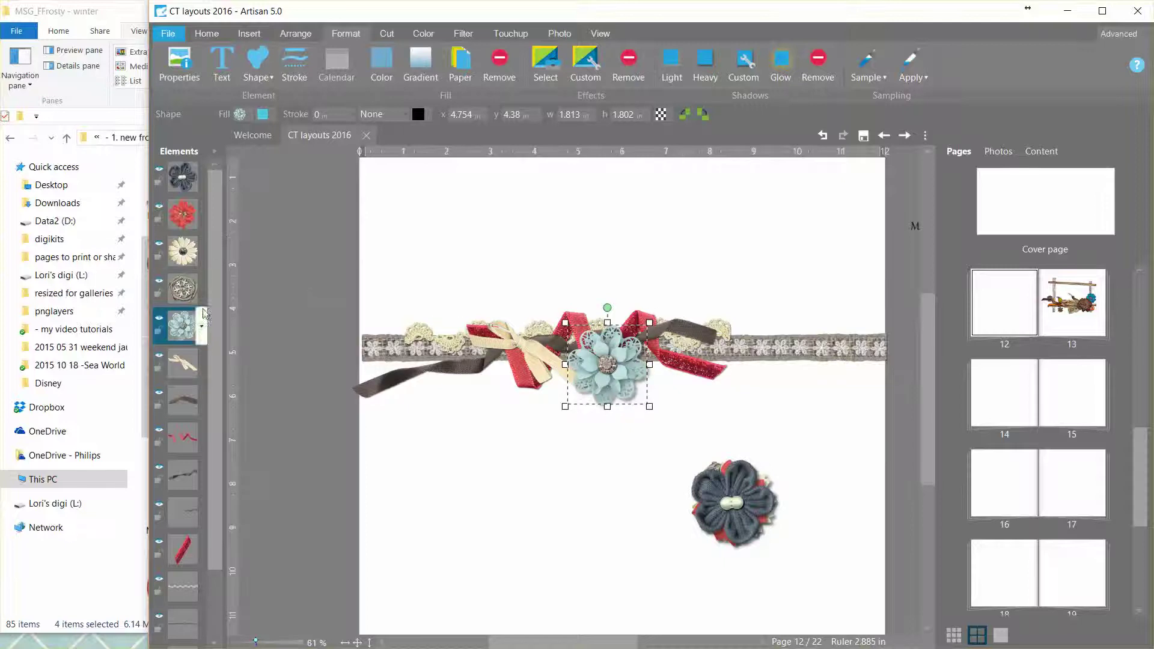
{"action": "left_click_drag", "start_coordinate": [176, 382], "coordinate": [181, 508]}
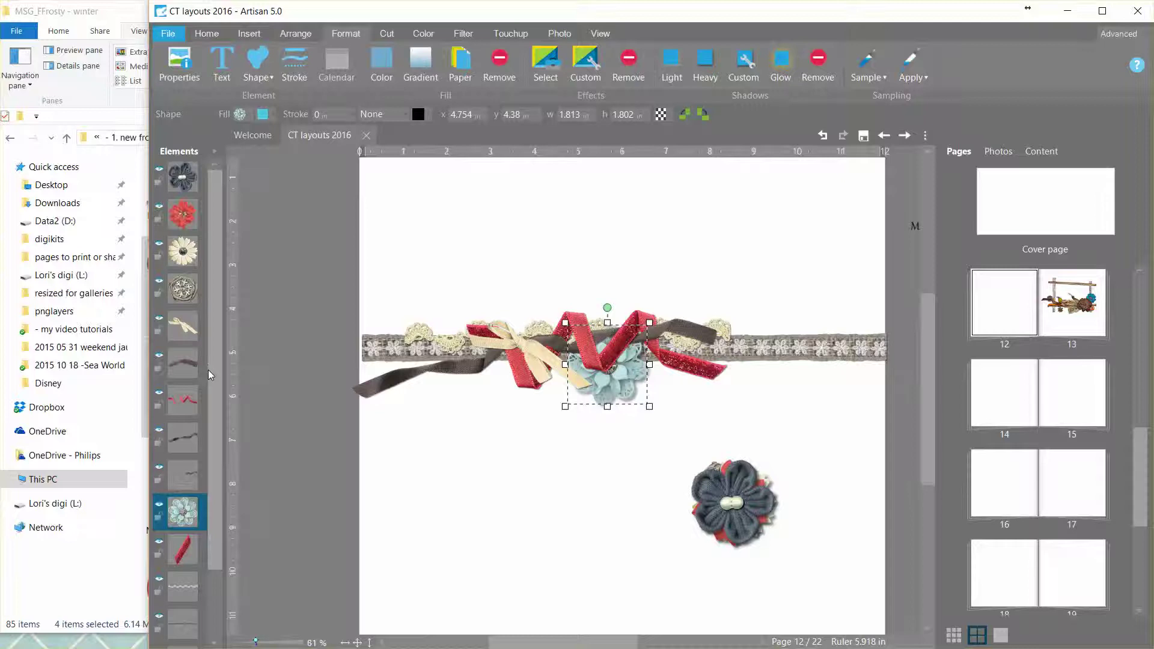
{"action": "left_click_drag", "start_coordinate": [743, 508], "coordinate": [573, 494]}
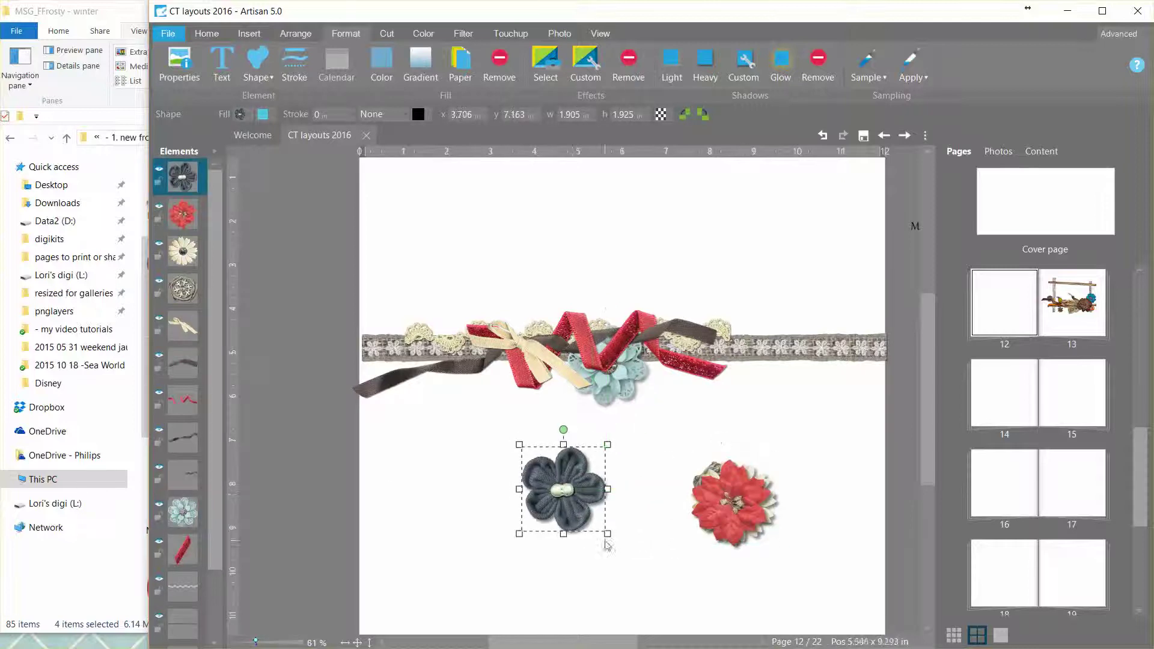
{"action": "left_click_drag", "start_coordinate": [607, 533], "coordinate": [468, 327]}
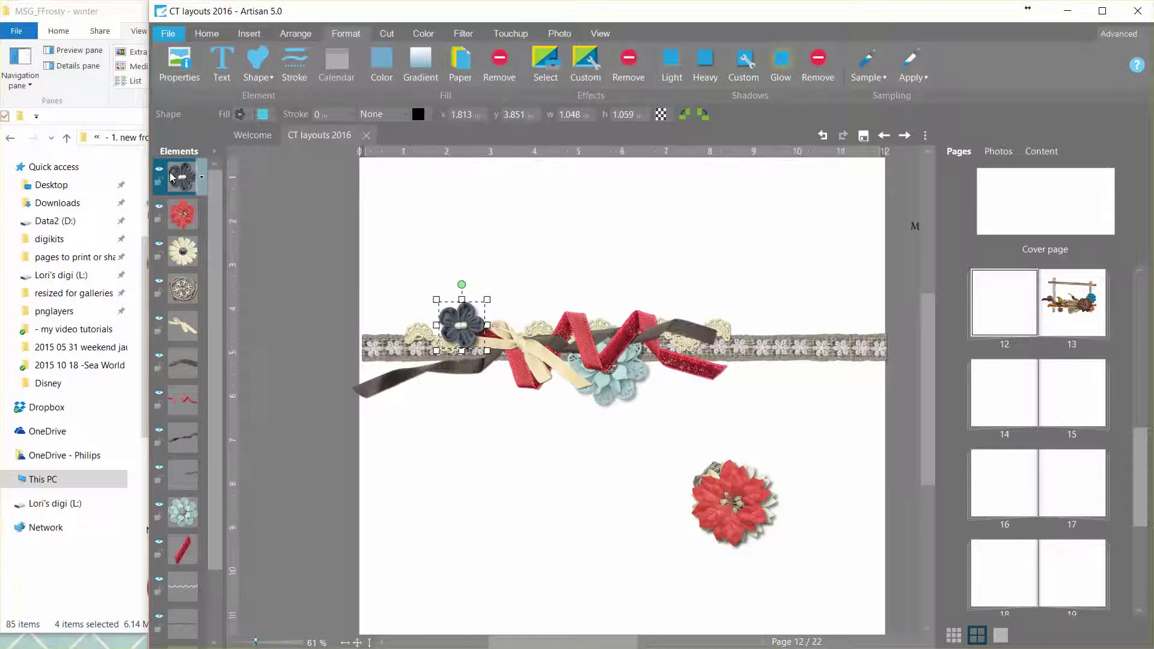
{"action": "left_click_drag", "start_coordinate": [172, 181], "coordinate": [178, 409]}
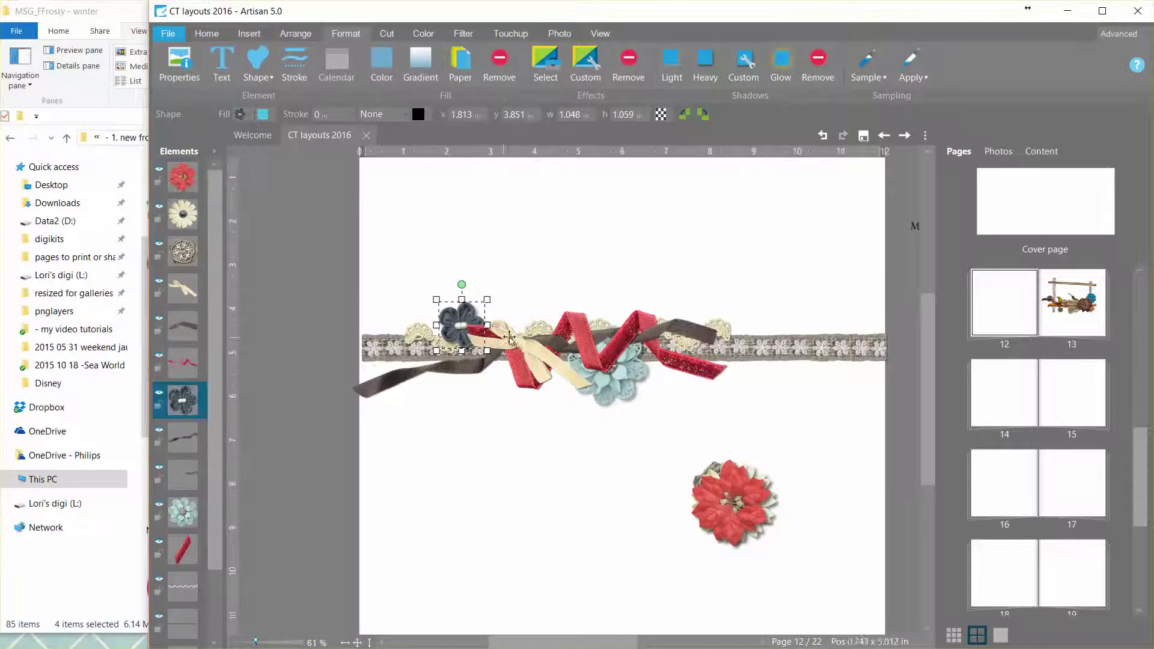
{"action": "left_click_drag", "start_coordinate": [463, 297], "coordinate": [460, 313]}
Move the red poinsettia aside, then shrink the metal snowflake button onto the trim beneath the blue flower.
{"action": "left_click_drag", "start_coordinate": [737, 509], "coordinate": [661, 330]}
{"action": "left_click", "coordinate": [723, 496]}
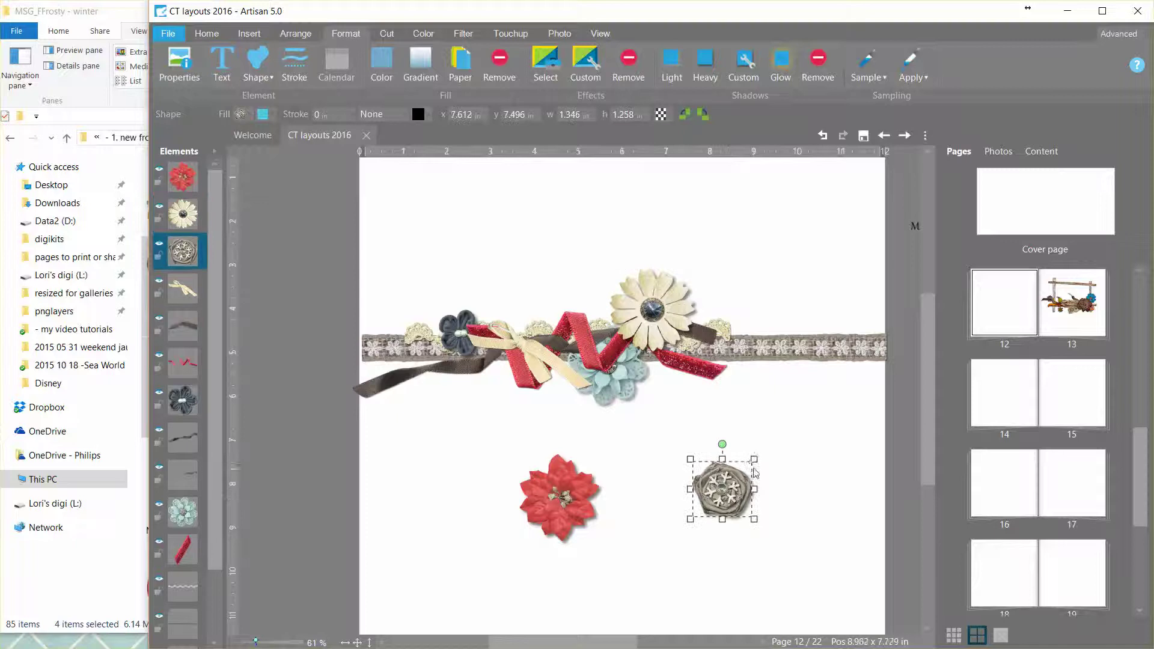
{"action": "left_click_drag", "start_coordinate": [754, 458], "coordinate": [544, 327]}
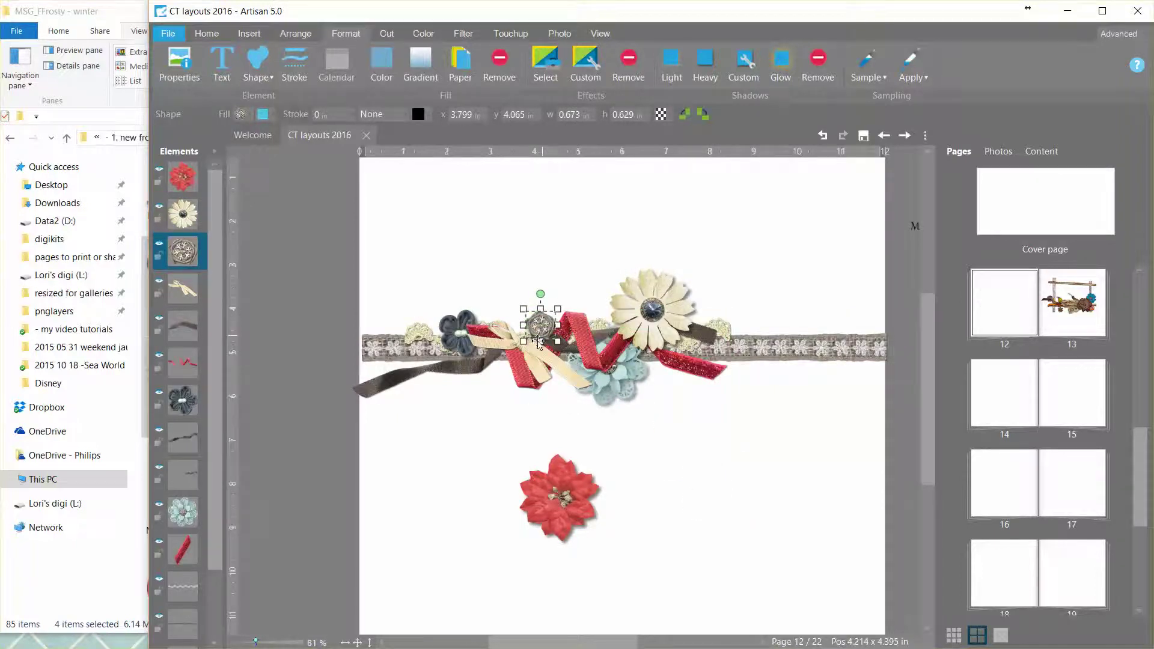
{"action": "left_click_drag", "start_coordinate": [180, 245], "coordinate": [175, 491]}
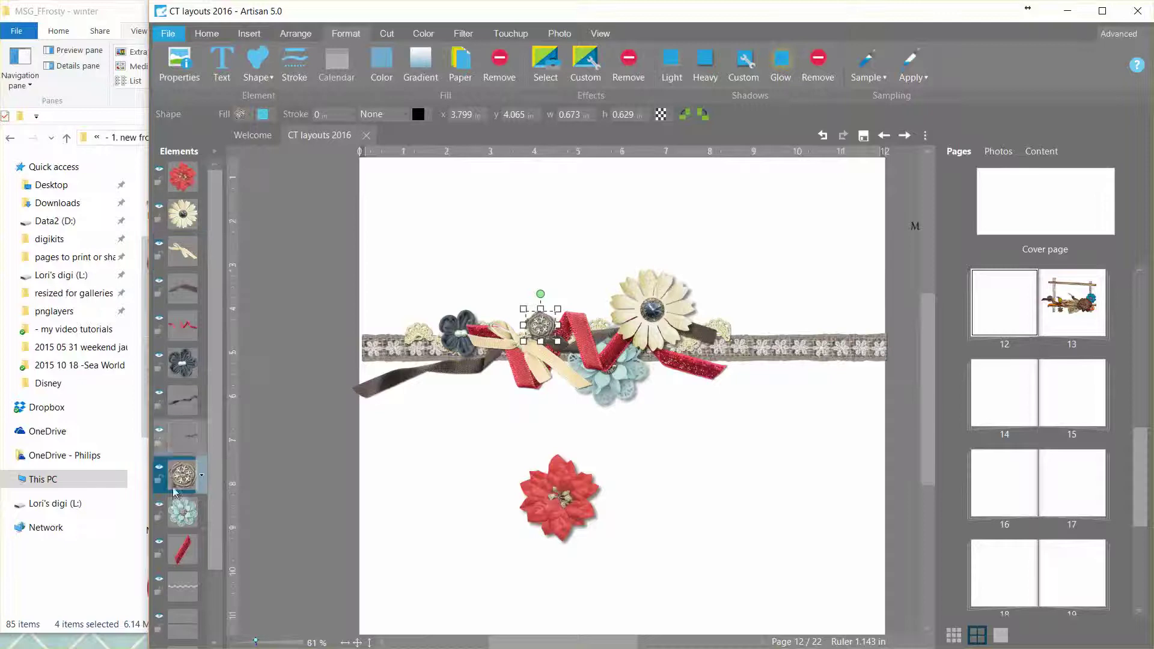
{"action": "left_click_drag", "start_coordinate": [186, 578], "coordinate": [198, 533]}
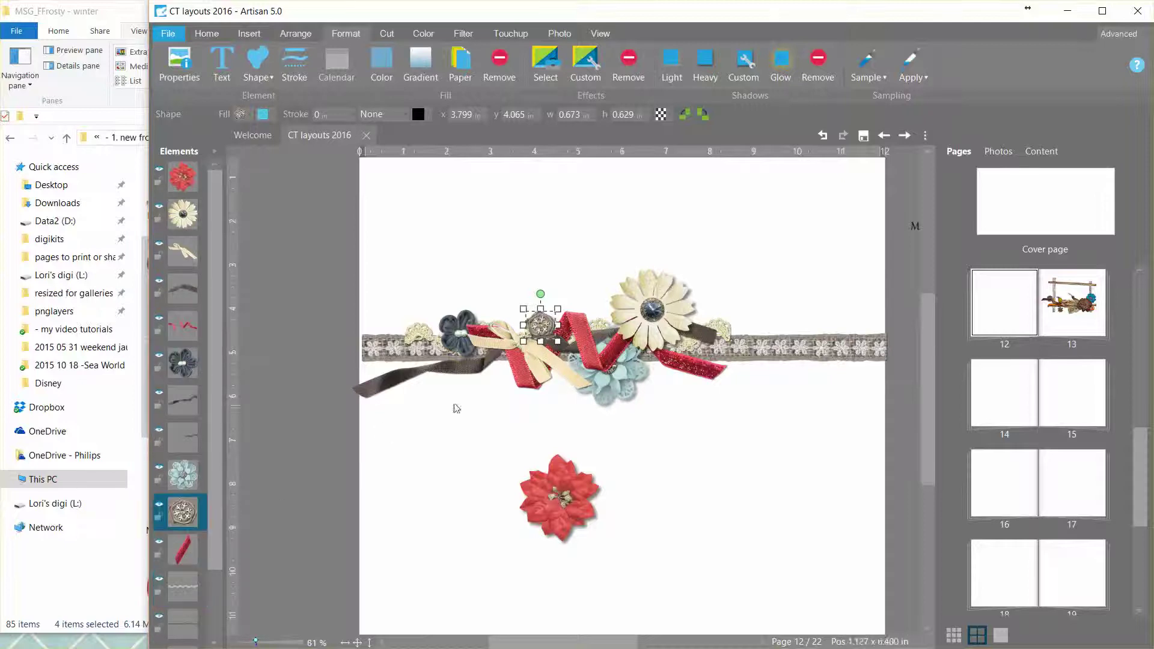
{"action": "left_click_drag", "start_coordinate": [544, 328], "coordinate": [556, 323]}
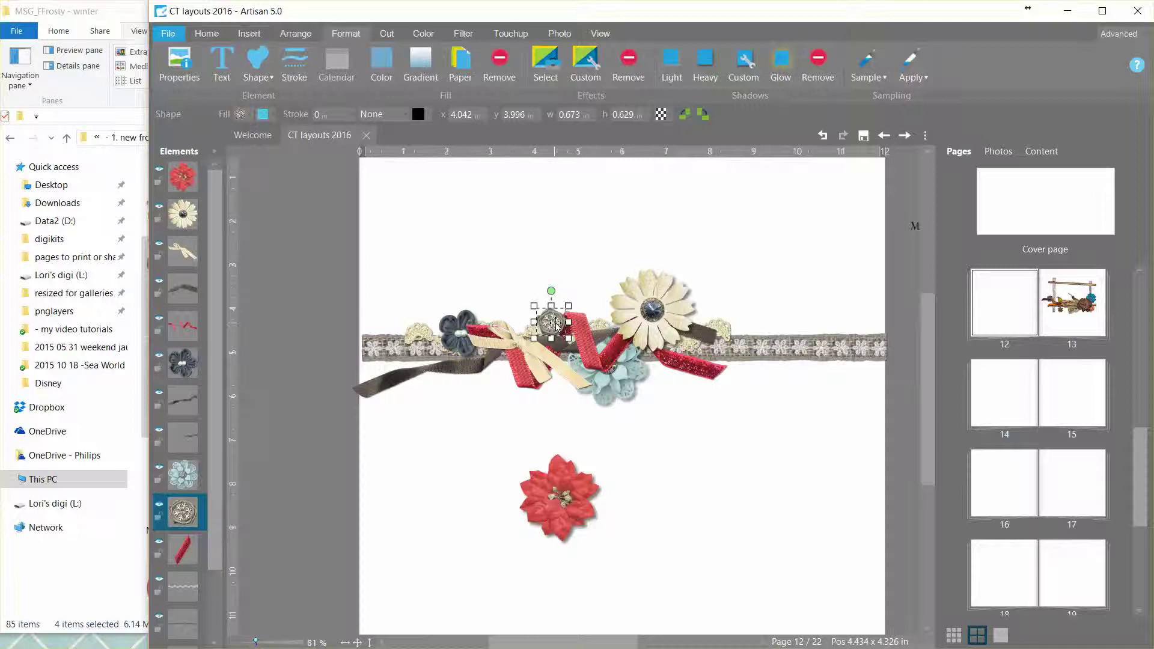
Copy the snowflake button, rotate the copy, and set it on the red ribbon above the other snowflake.
{"action": "key", "text": "ctrl+c"}
{"action": "key", "text": "ctrl+v"}
{"action": "key", "text": "ctrl+v"}
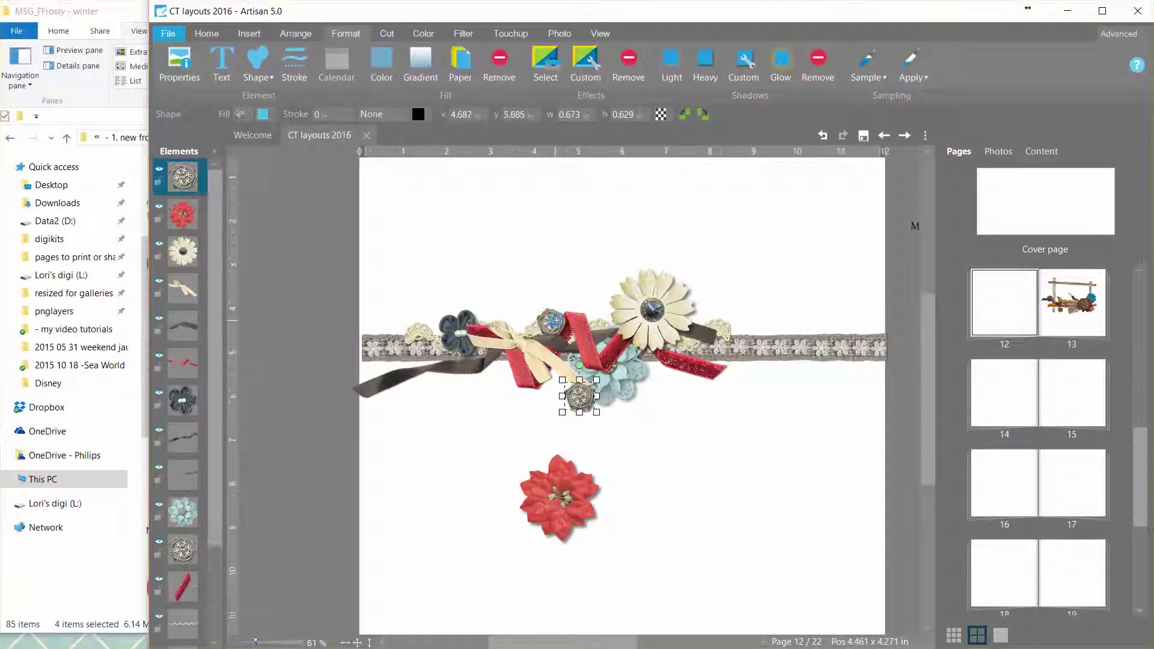
{"action": "left_click_drag", "start_coordinate": [580, 364], "coordinate": [505, 376]}
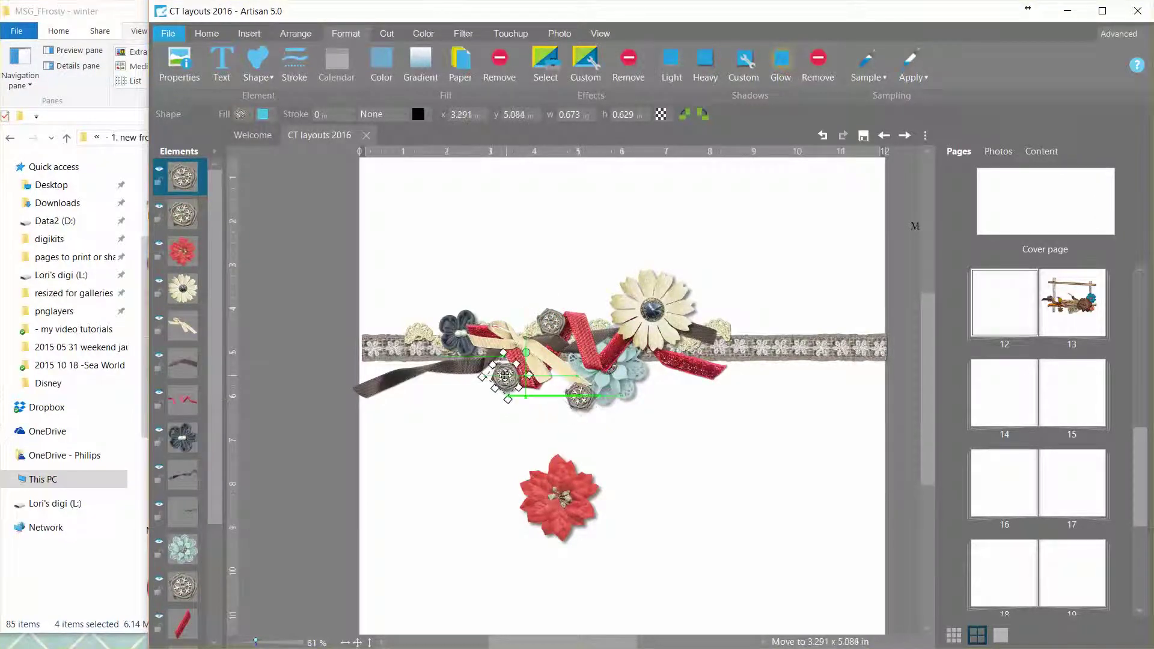
{"action": "left_click_drag", "start_coordinate": [169, 382], "coordinate": [176, 568]}
{"action": "scroll", "coordinate": [224, 387], "scroll_direction": "down", "scroll_amount": 3}
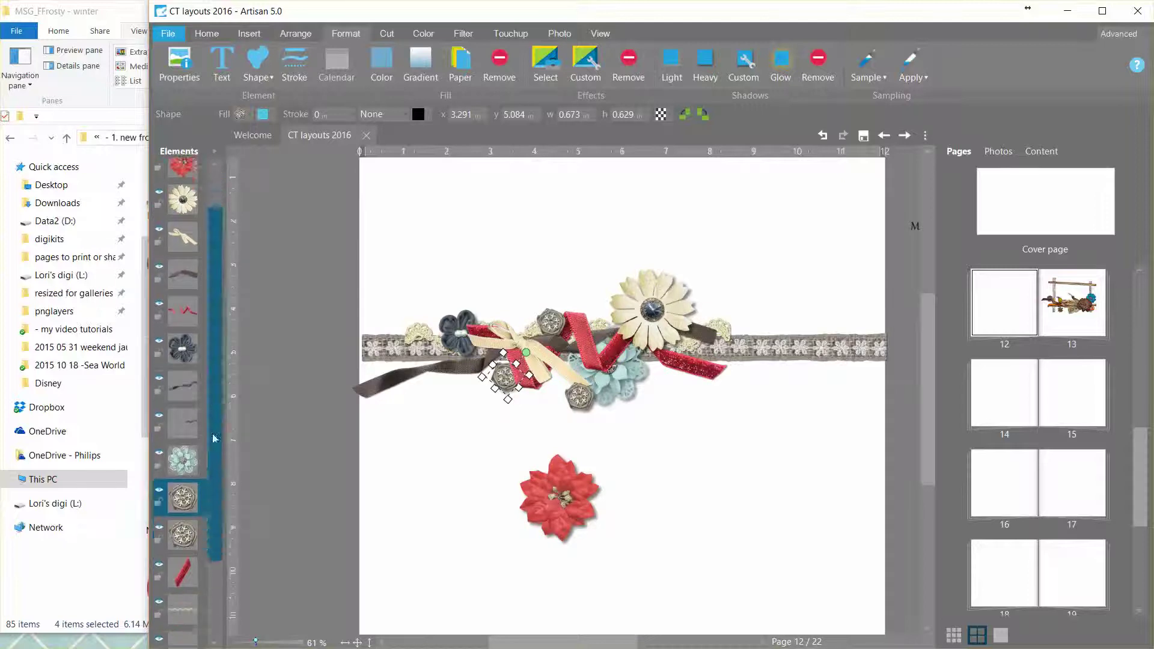
{"action": "left_click_drag", "start_coordinate": [502, 379], "coordinate": [545, 312]}
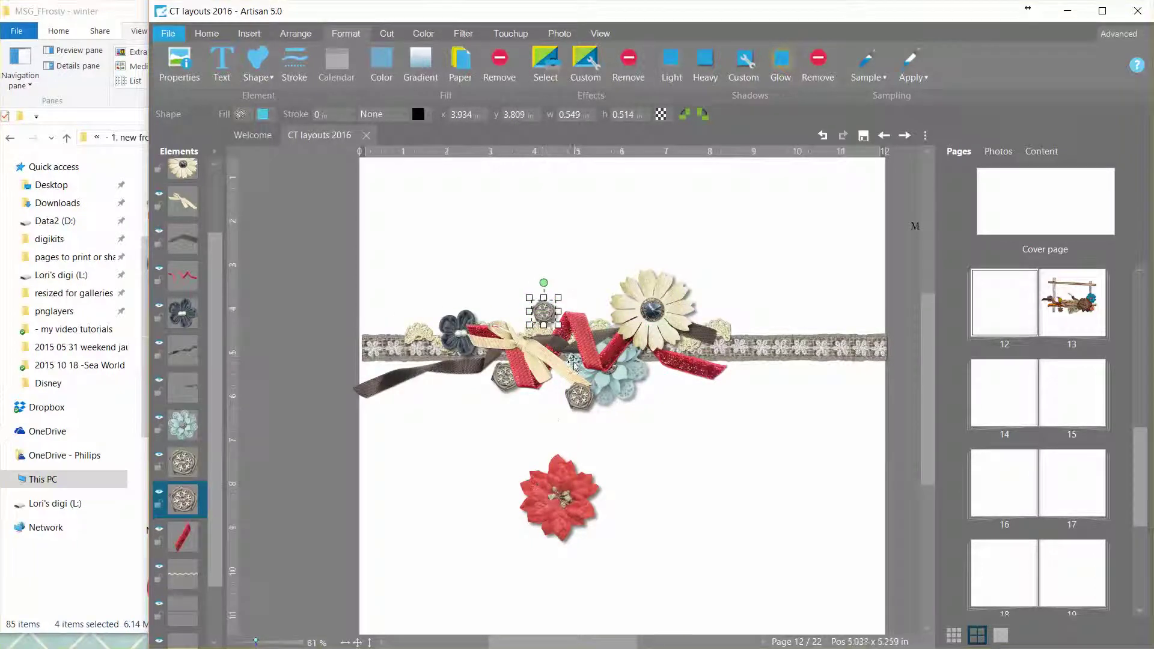
Restack the button layers below the red ribbon and move a small button beside the cream daisy.
{"action": "left_click_drag", "start_coordinate": [578, 397], "coordinate": [679, 374]}
{"action": "left_click_drag", "start_coordinate": [215, 266], "coordinate": [214, 208]}
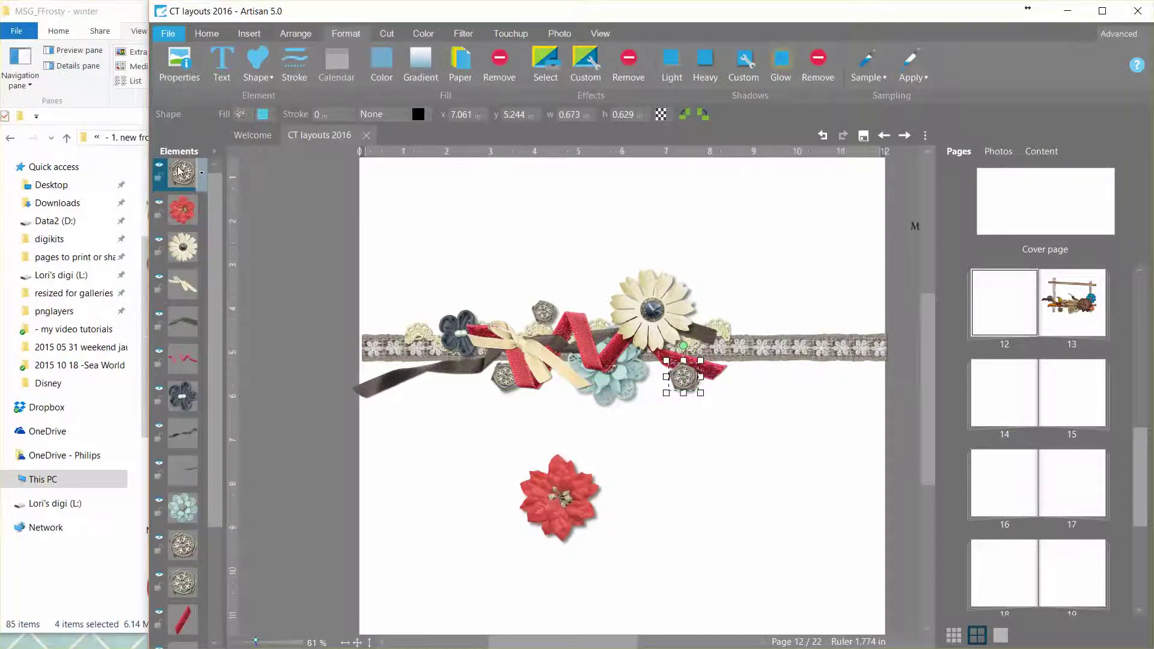
{"action": "left_click_drag", "start_coordinate": [174, 549], "coordinate": [175, 551]}
{"action": "scroll", "coordinate": [193, 445], "scroll_direction": "down", "scroll_amount": 4}
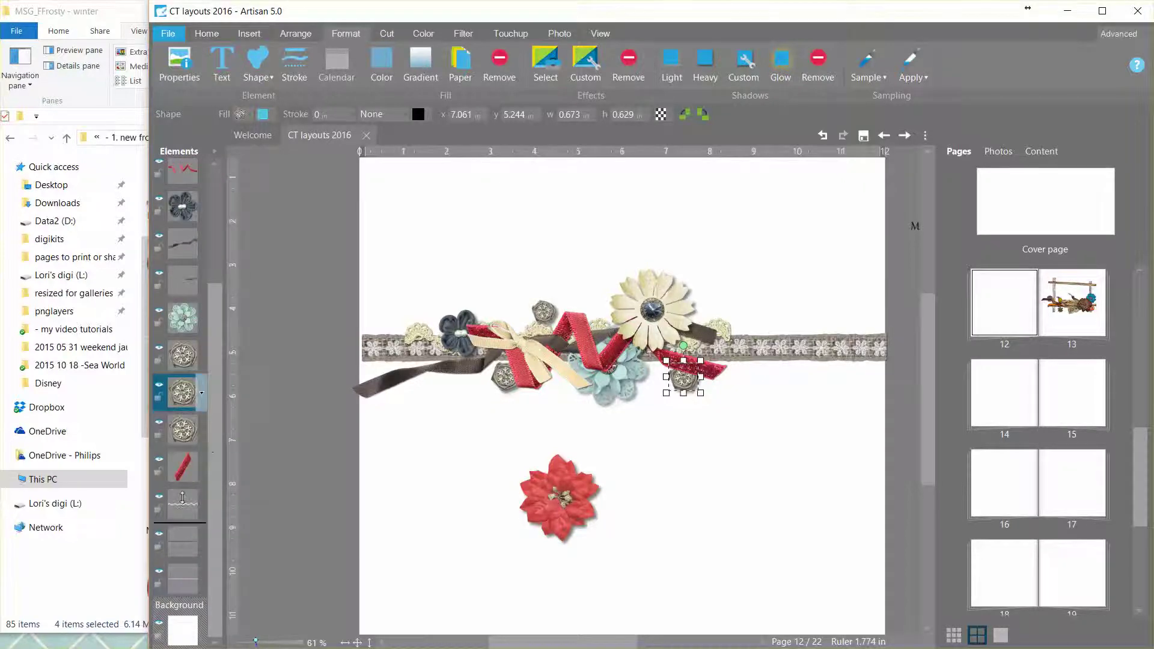
{"action": "left_click_drag", "start_coordinate": [185, 486], "coordinate": [185, 486]}
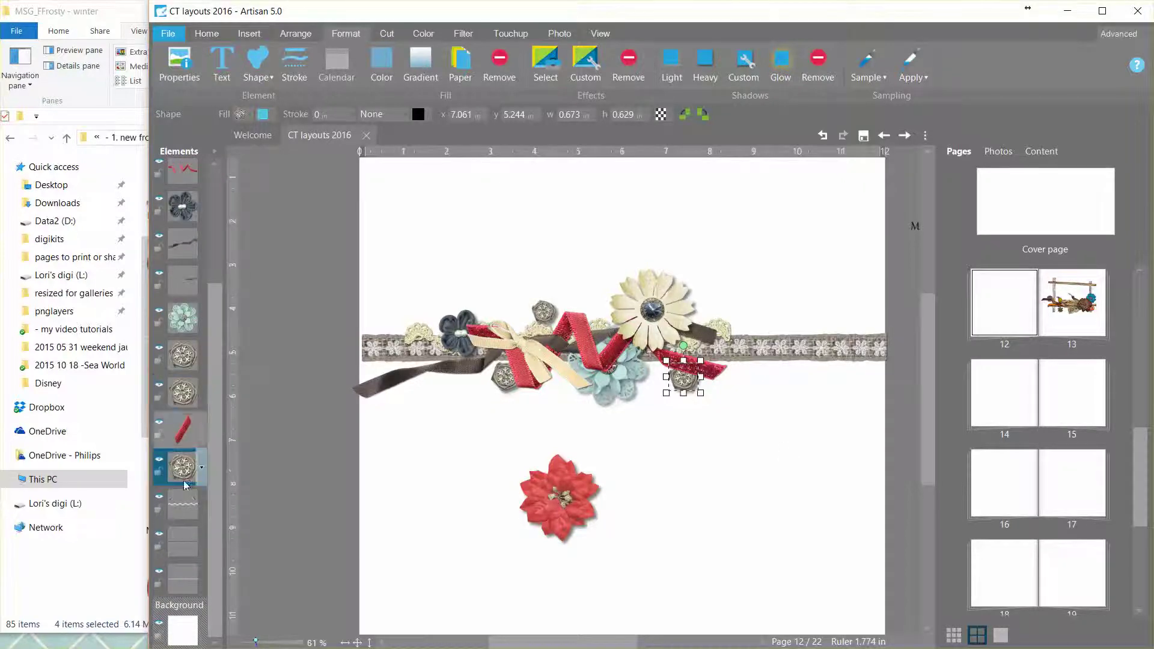
{"action": "left_click", "coordinate": [814, 453]}
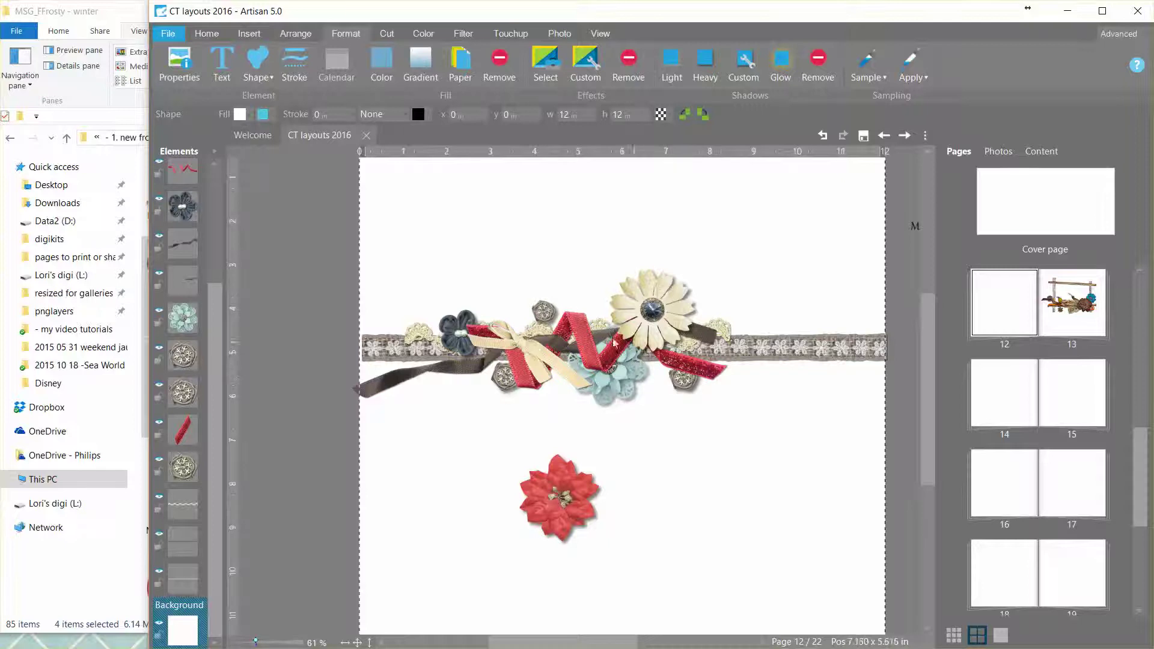
{"action": "left_click_drag", "start_coordinate": [561, 312], "coordinate": [613, 287]}
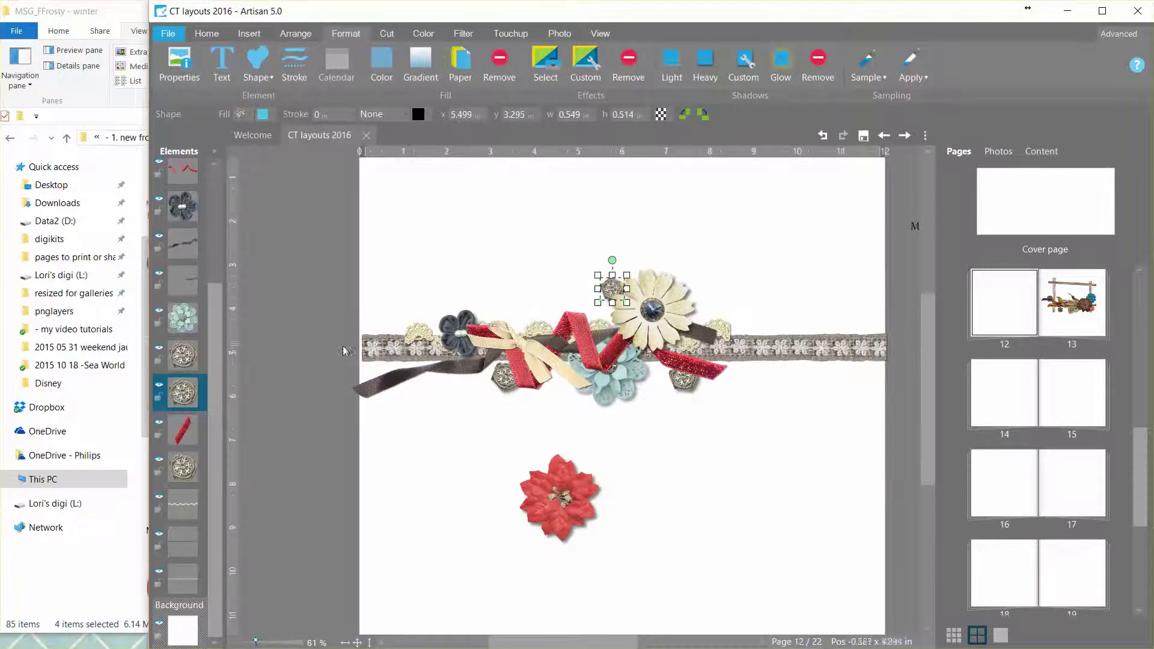
Resize the red poinsettia and tuck it into the cluster beneath the cream daisy.
{"action": "left_click", "coordinate": [508, 496]}
{"action": "left_click", "coordinate": [544, 499]}
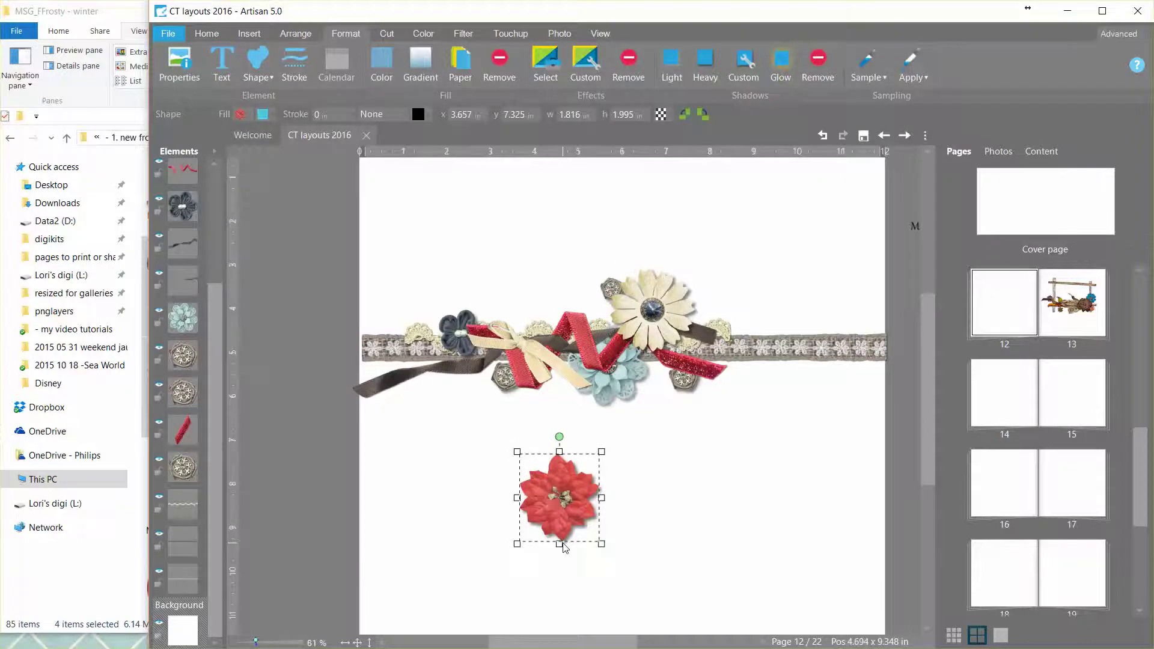
{"action": "left_click_drag", "start_coordinate": [560, 531], "coordinate": [560, 523]}
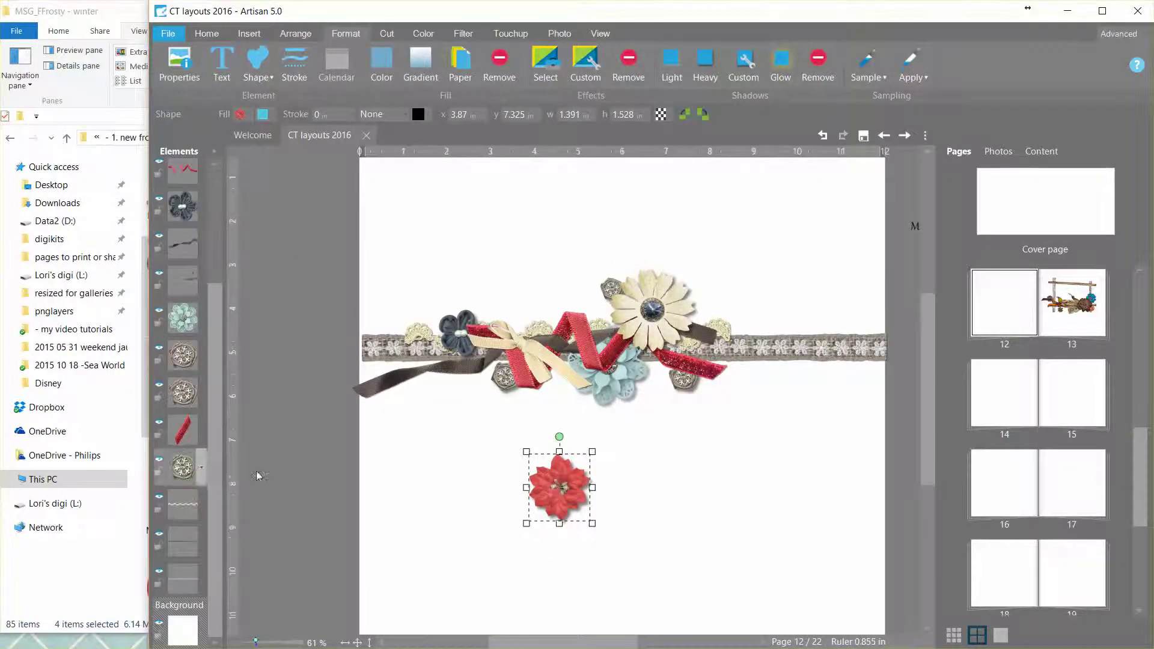
{"action": "left_click_drag", "start_coordinate": [566, 478], "coordinate": [646, 374]}
{"action": "scroll", "coordinate": [642, 388], "scroll_direction": "up", "scroll_amount": 2}
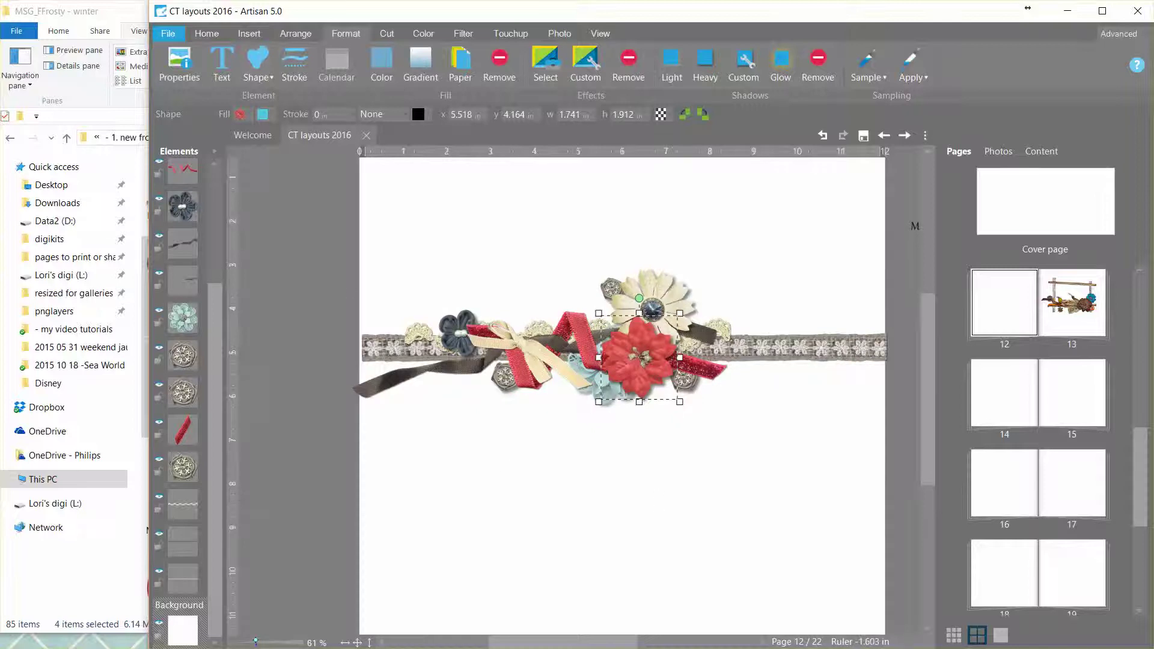
{"action": "left_click", "coordinate": [127, 20]}
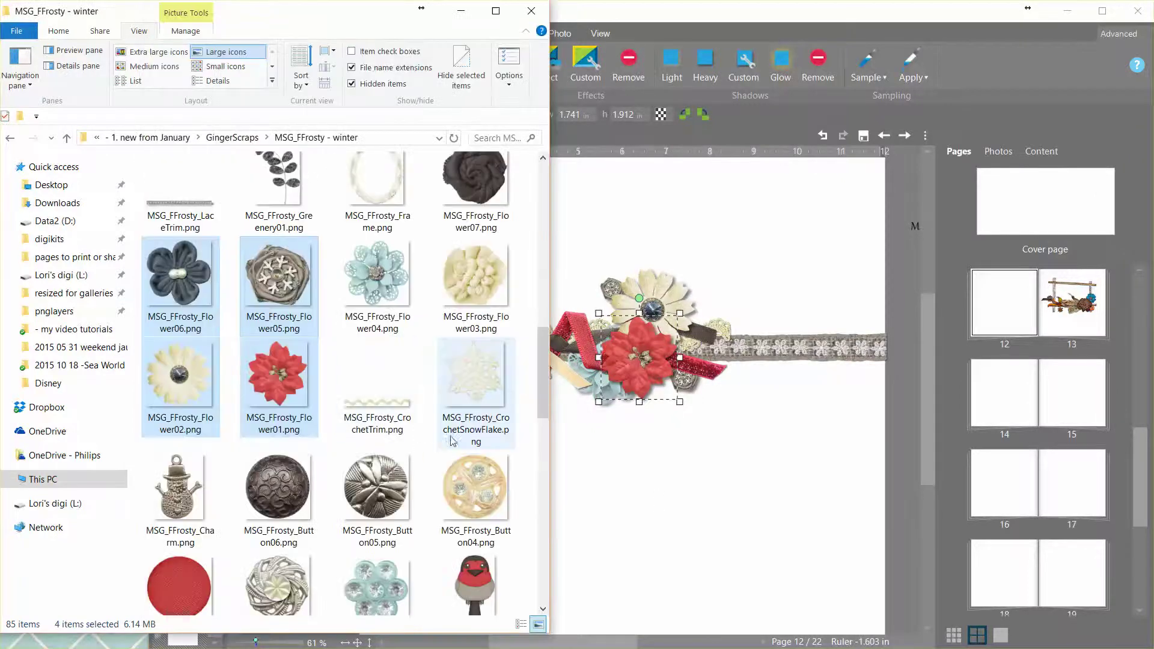
Drag PineBranch, SnowFlake01 and SnowFlake02 from the winter folder onto the Artisan page.
{"action": "scroll", "coordinate": [455, 431], "scroll_direction": "up", "scroll_amount": 3}
{"action": "scroll", "coordinate": [455, 431], "scroll_direction": "up", "scroll_amount": 1}
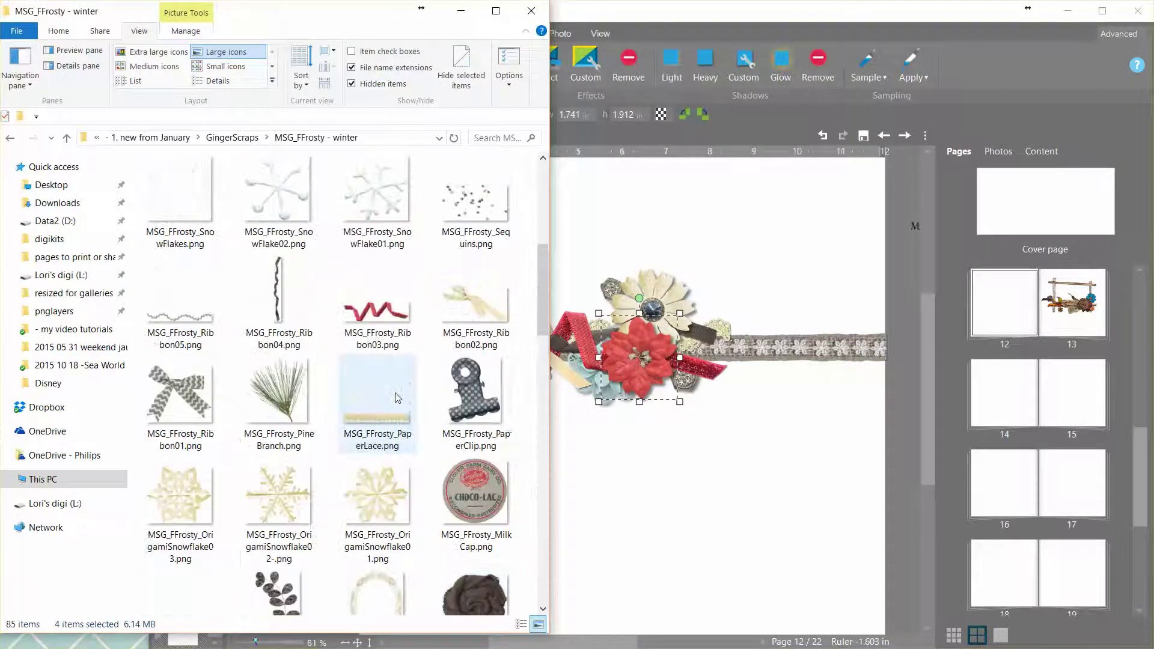
{"action": "left_click", "coordinate": [283, 398]}
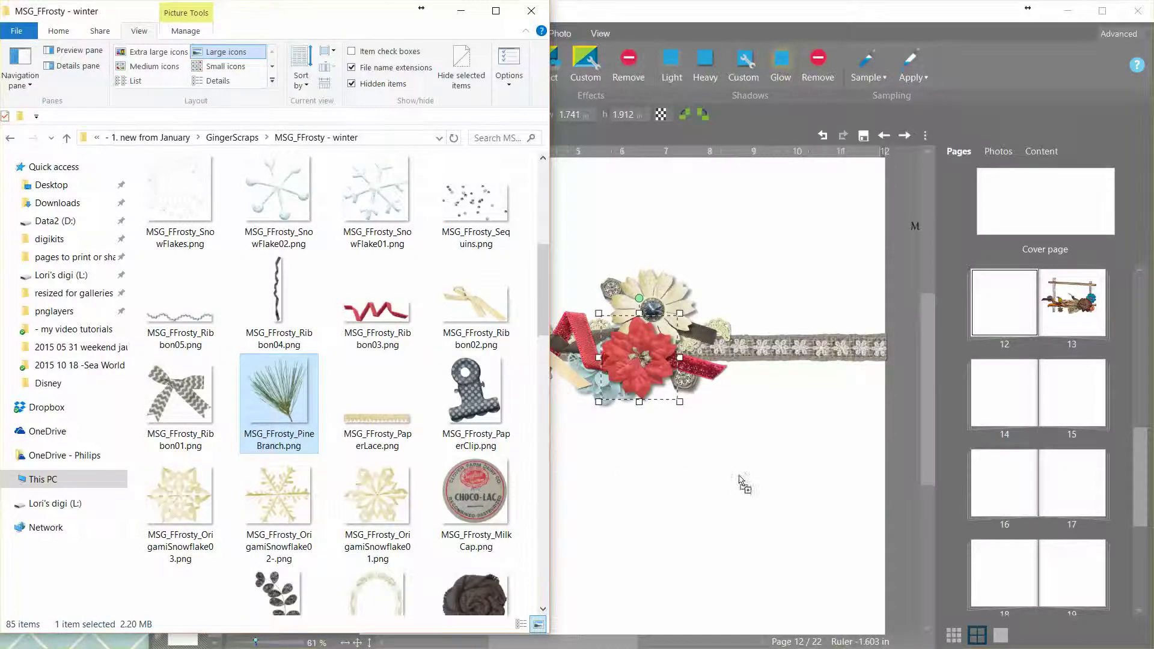
{"action": "left_click_drag", "start_coordinate": [740, 481], "coordinate": [741, 482]}
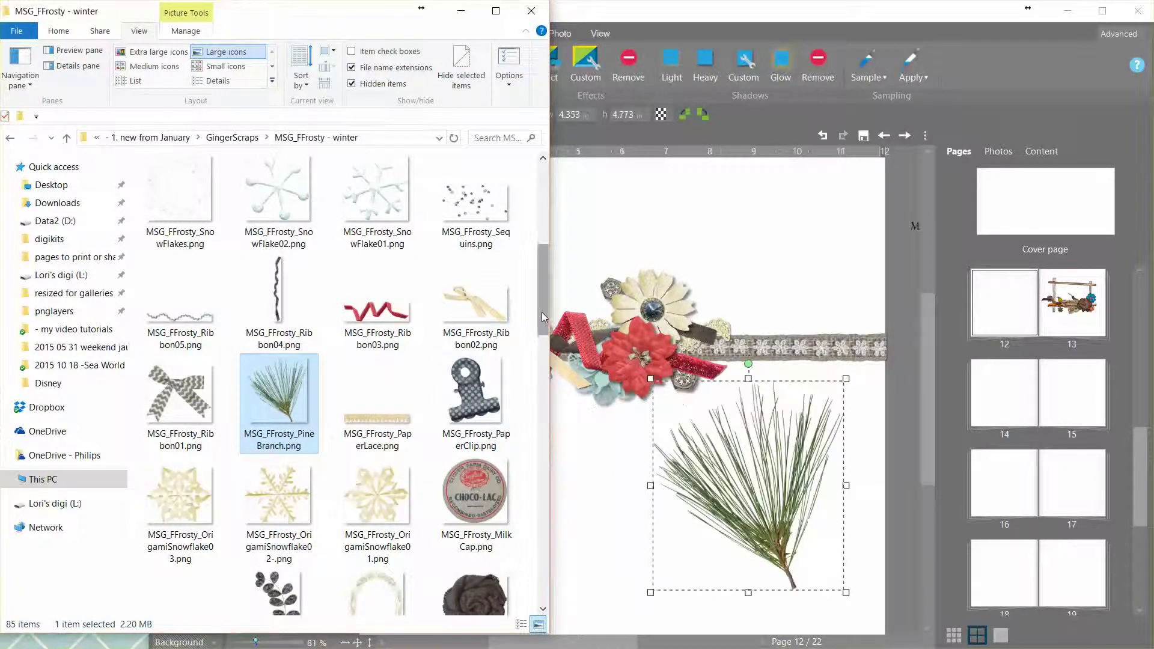
{"action": "scroll", "coordinate": [384, 319], "scroll_direction": "up", "scroll_amount": 2}
{"action": "left_click", "coordinate": [378, 361]}
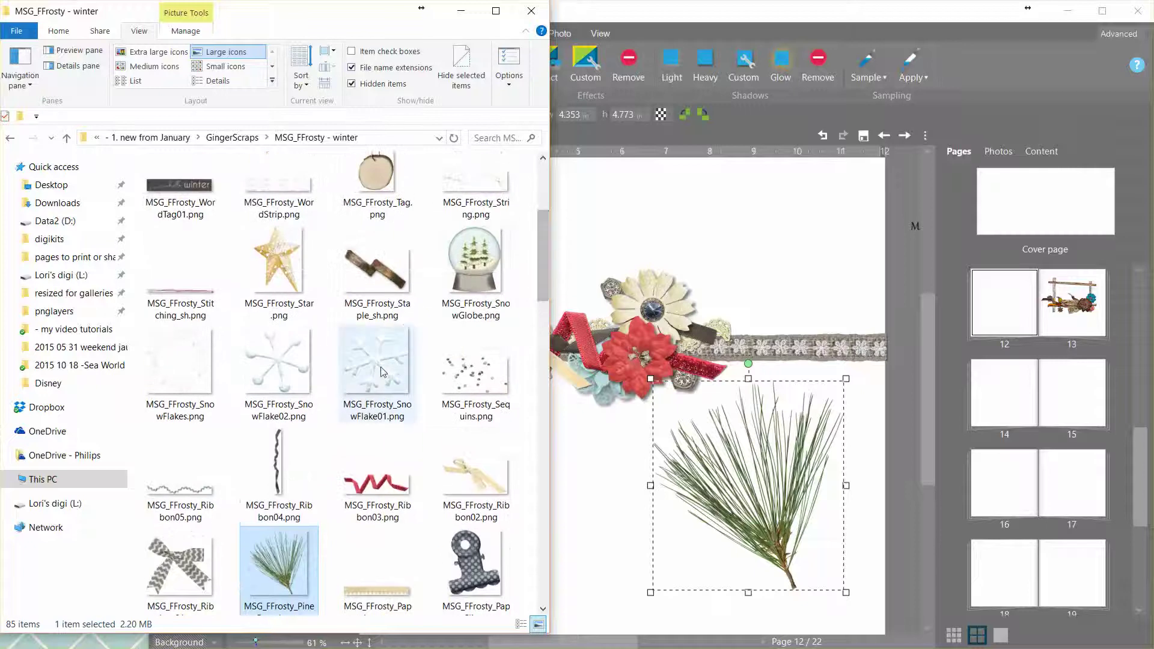
{"action": "left_click", "coordinate": [308, 360], "text": "ctrl"}
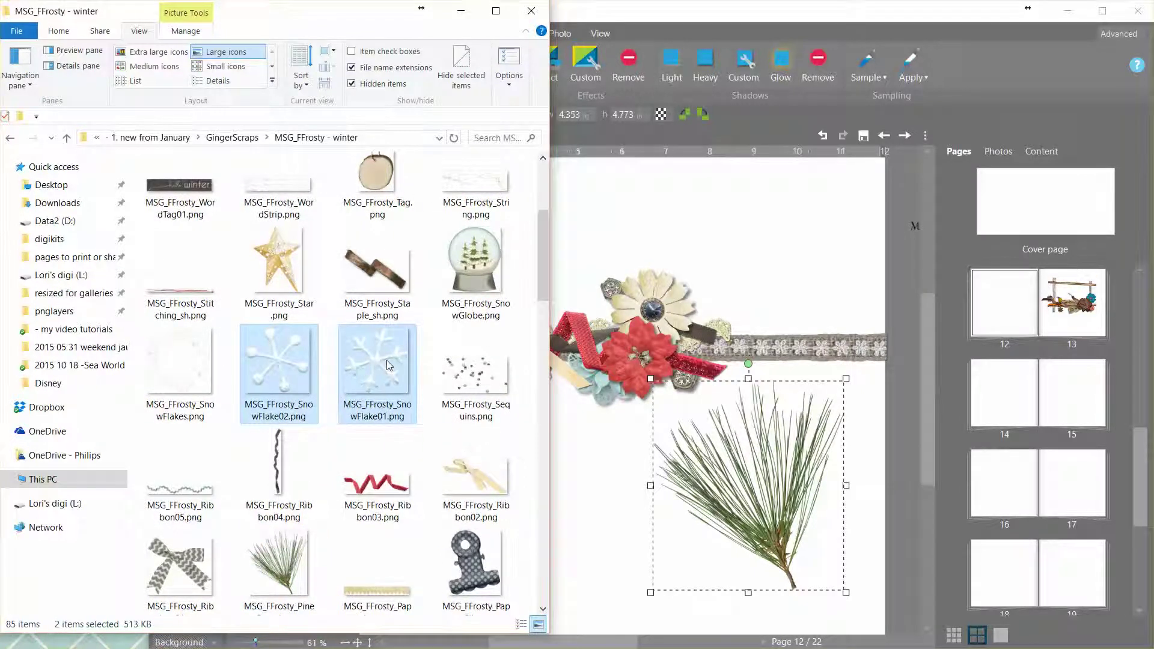
{"action": "left_click_drag", "start_coordinate": [387, 359], "coordinate": [660, 330]}
{"action": "left_click_drag", "start_coordinate": [757, 281], "coordinate": [758, 283]}
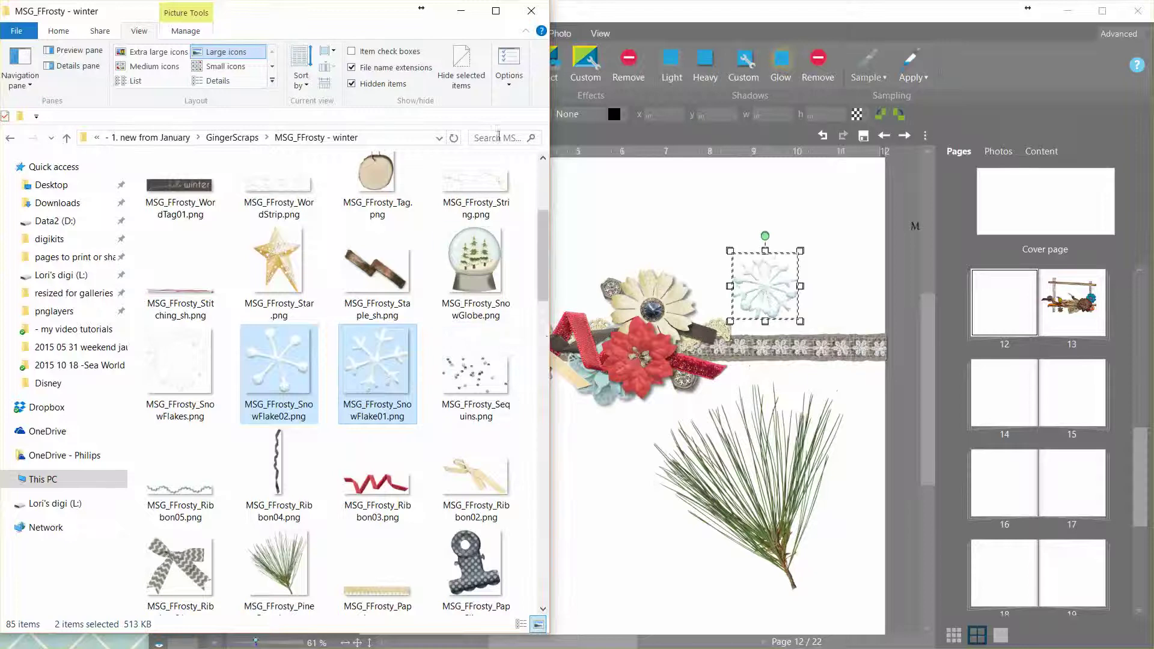
Add the String, Sequins and Greenery01 images to the page.
{"action": "left_click_drag", "start_coordinate": [477, 184], "coordinate": [640, 220]}
{"action": "left_click_drag", "start_coordinate": [607, 269], "coordinate": [608, 269]}
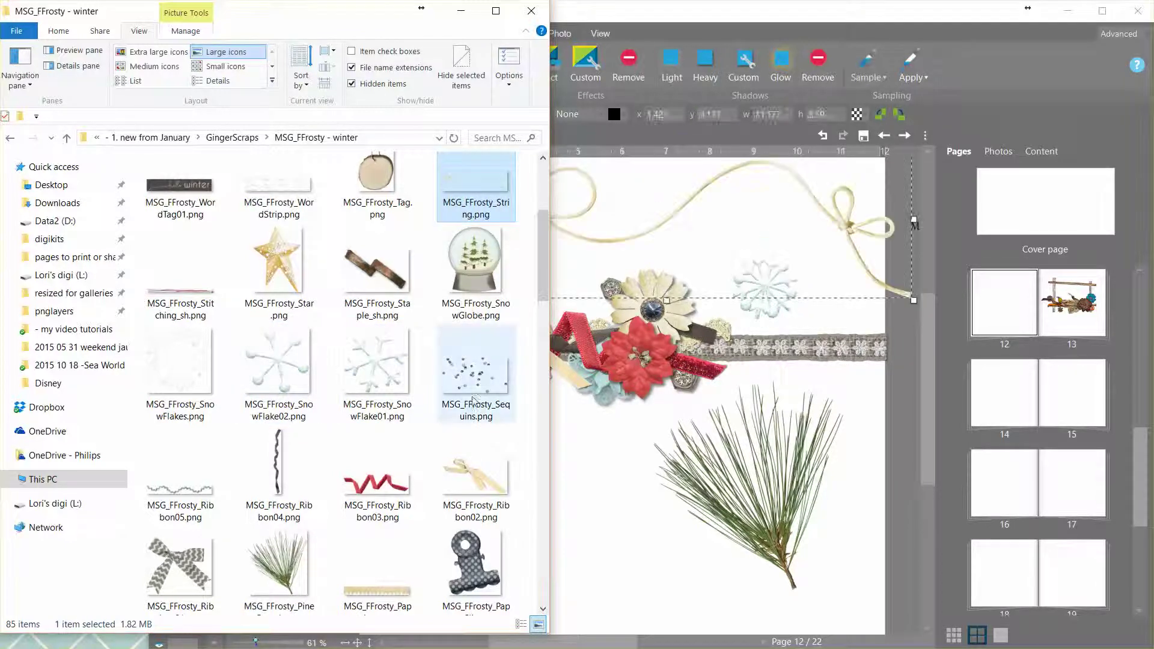
{"action": "left_click_drag", "start_coordinate": [472, 374], "coordinate": [565, 472]}
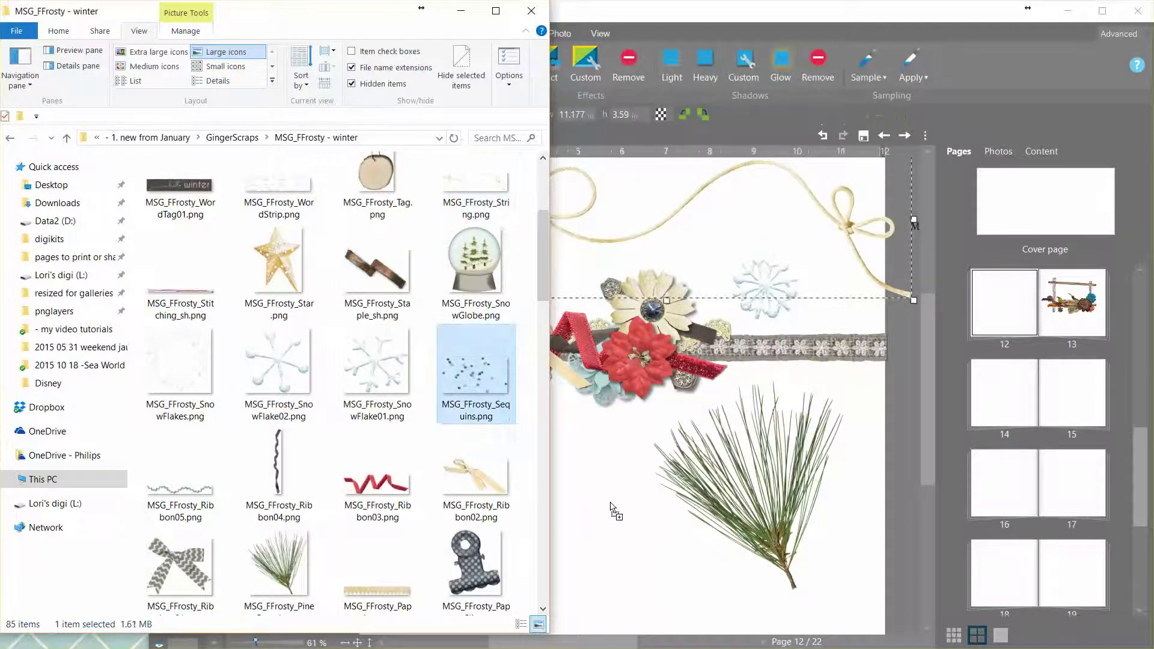
{"action": "left_click_drag", "start_coordinate": [612, 508], "coordinate": [614, 510]}
{"action": "left_click_drag", "start_coordinate": [543, 284], "coordinate": [541, 381]}
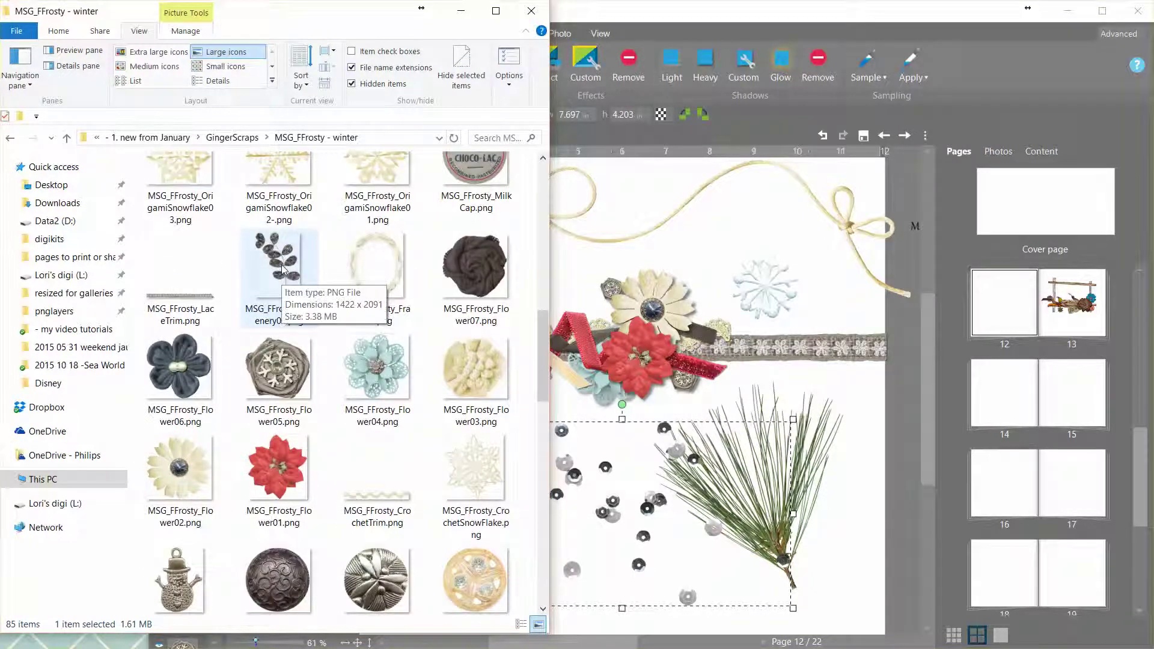
{"action": "left_click_drag", "start_coordinate": [282, 270], "coordinate": [806, 499]}
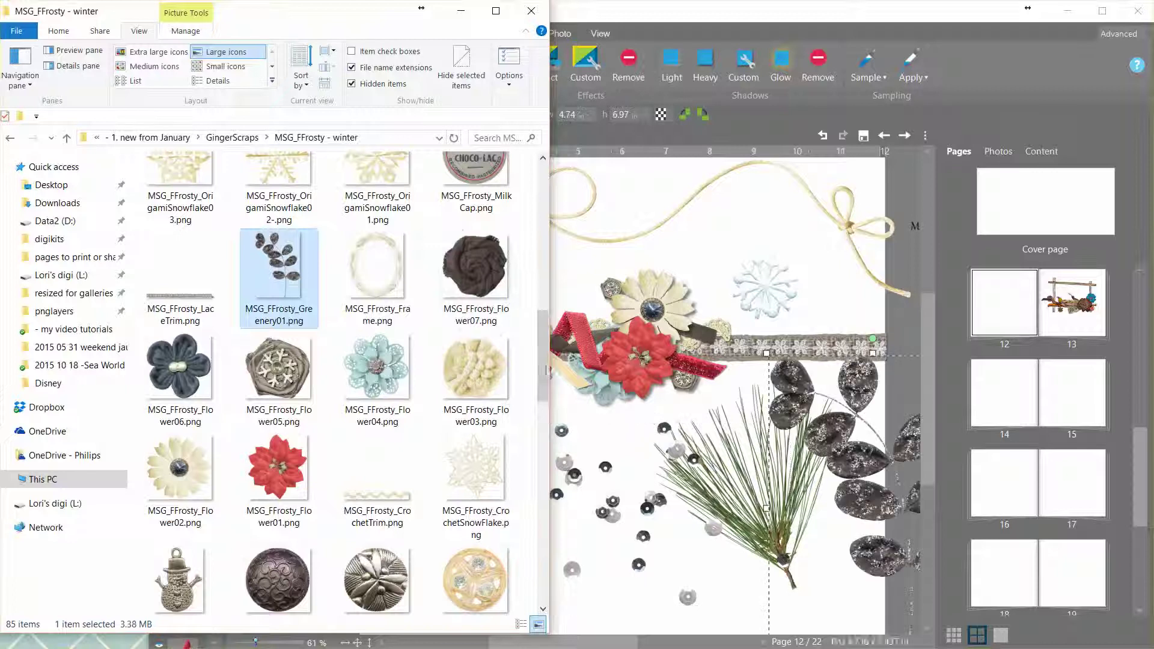
{"action": "left_click_drag", "start_coordinate": [545, 336], "coordinate": [543, 486]}
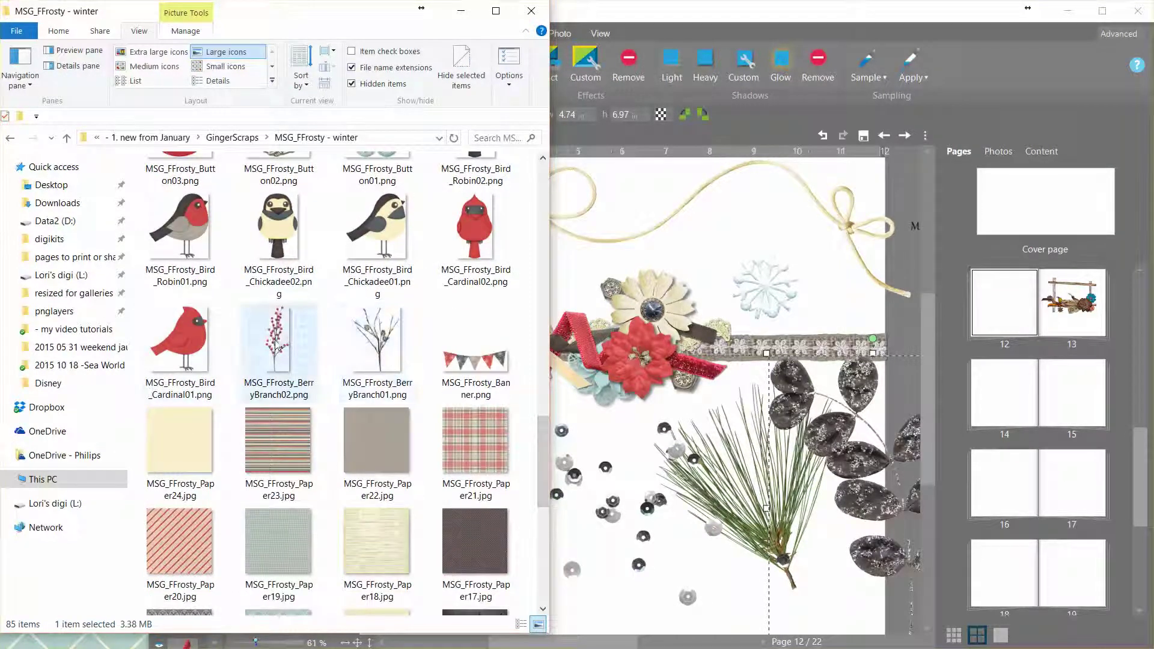
Add BerryBranch01 and BerryBranch02 to the page and bring the Artisan layout back to front.
{"action": "left_click", "coordinate": [375, 347]}
{"action": "left_click", "coordinate": [281, 346], "text": "ctrl"}
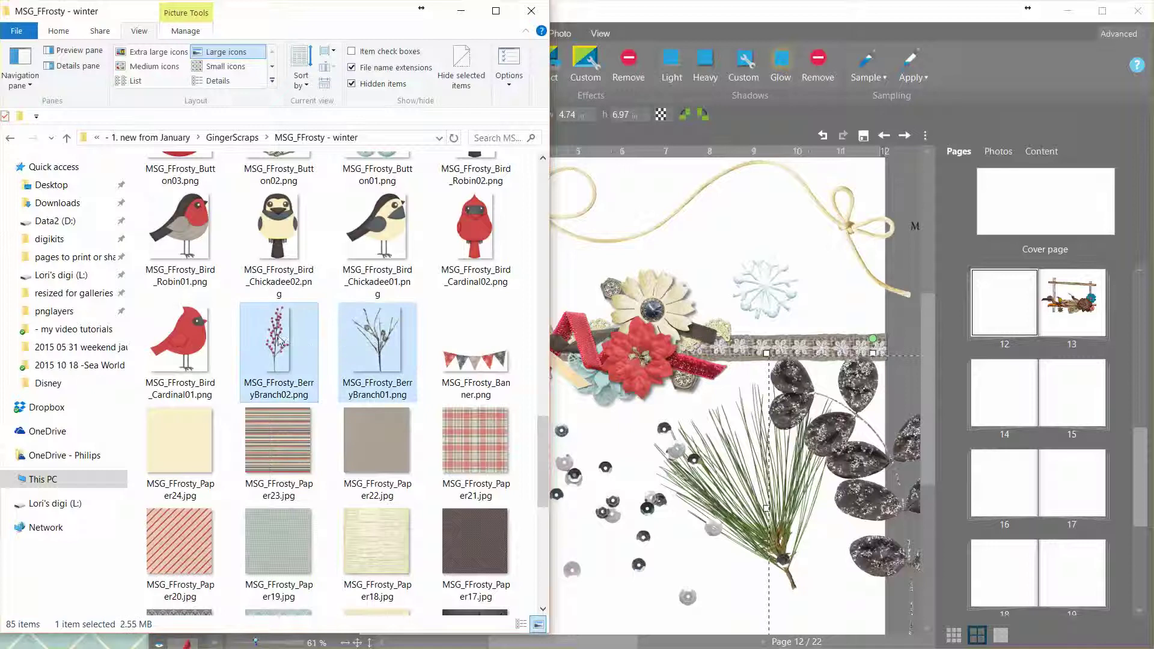
{"action": "left_click_drag", "start_coordinate": [379, 346], "coordinate": [691, 260]}
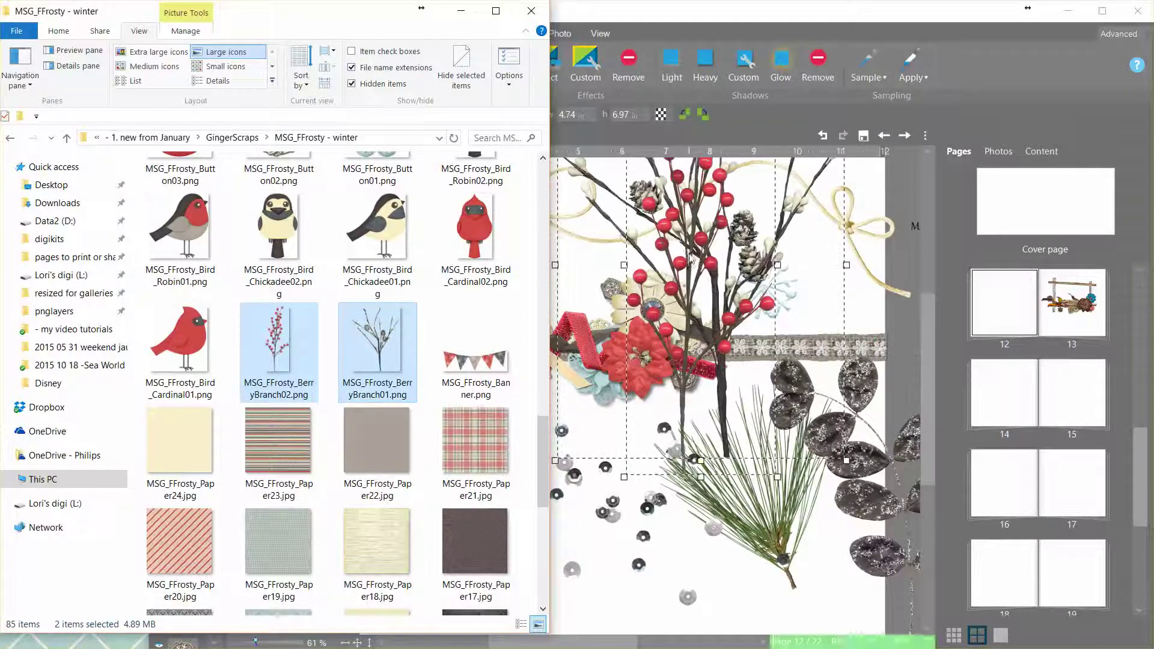
{"action": "left_click", "coordinate": [457, 13]}
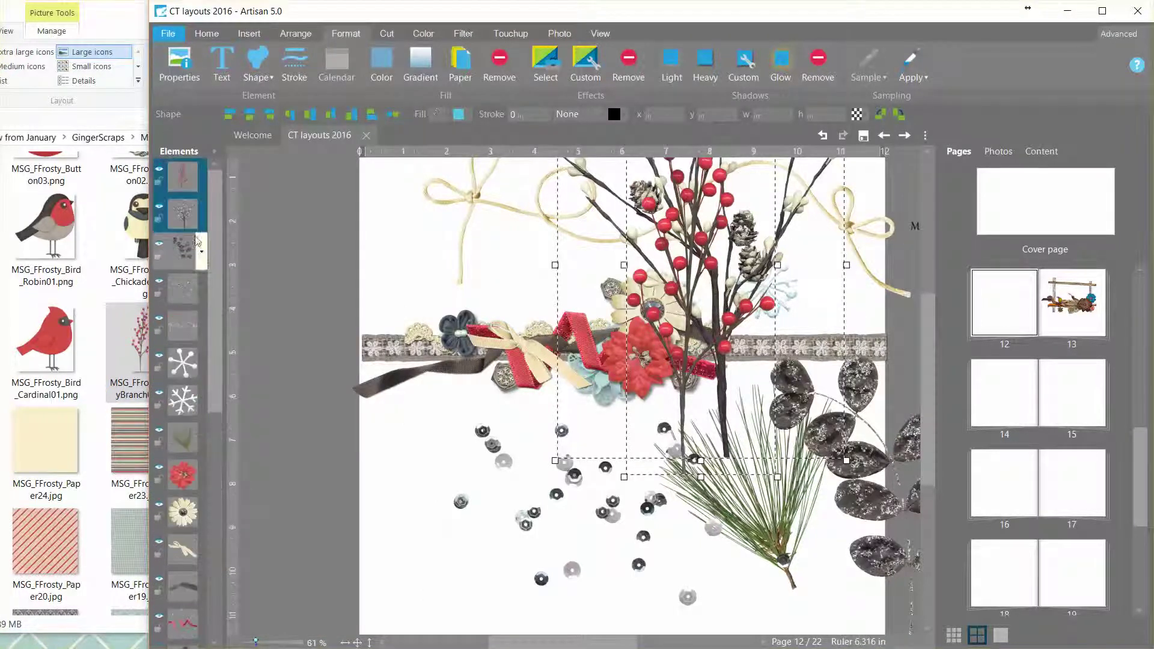
Select the five new winter elements and give them a Light drop shadow.
{"action": "left_click", "coordinate": [180, 253], "text": "ctrl"}
{"action": "left_click", "coordinate": [181, 290], "text": "ctrl"}
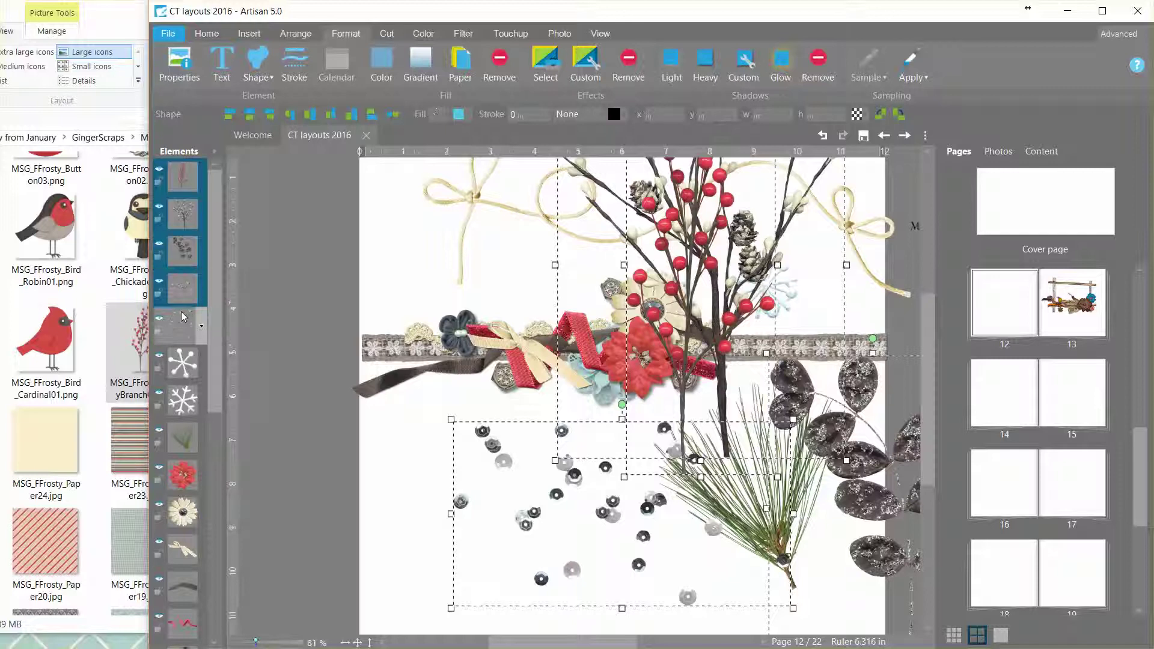
{"action": "left_click", "coordinate": [183, 326], "text": "ctrl"}
{"action": "left_click", "coordinate": [183, 365], "text": "ctrl"}
{"action": "left_click", "coordinate": [184, 402], "text": "ctrl"}
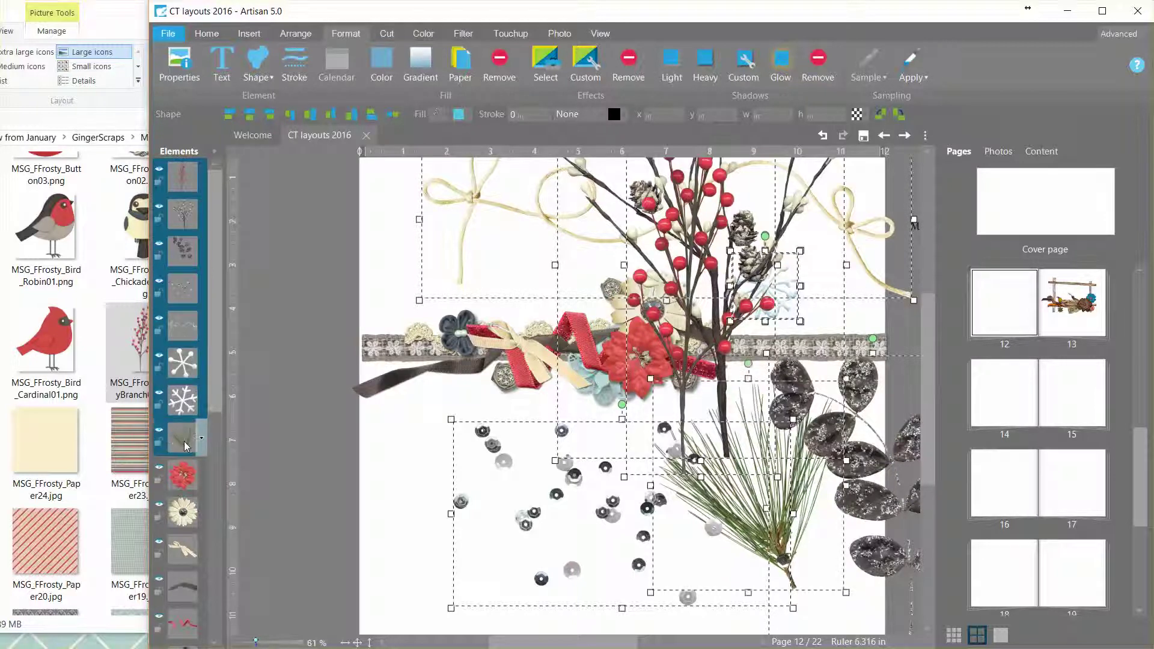
{"action": "left_click", "coordinate": [675, 65]}
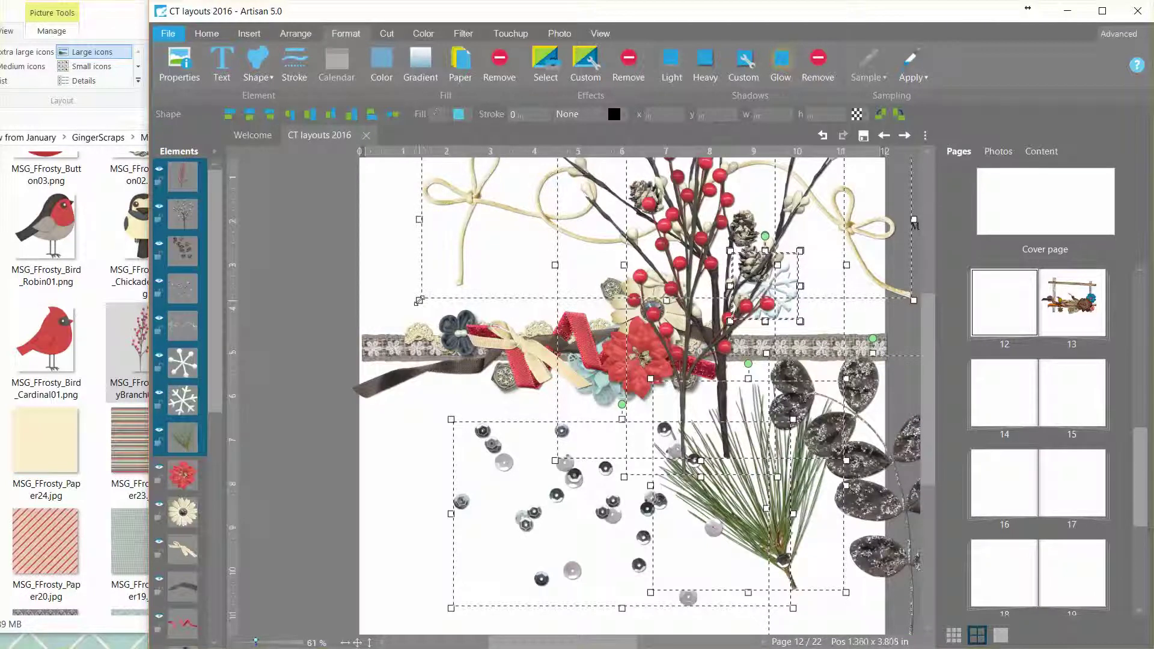
Scale the group of new elements down and move it to the page's left side.
{"action": "left_click_drag", "start_coordinate": [419, 300], "coordinate": [586, 229]}
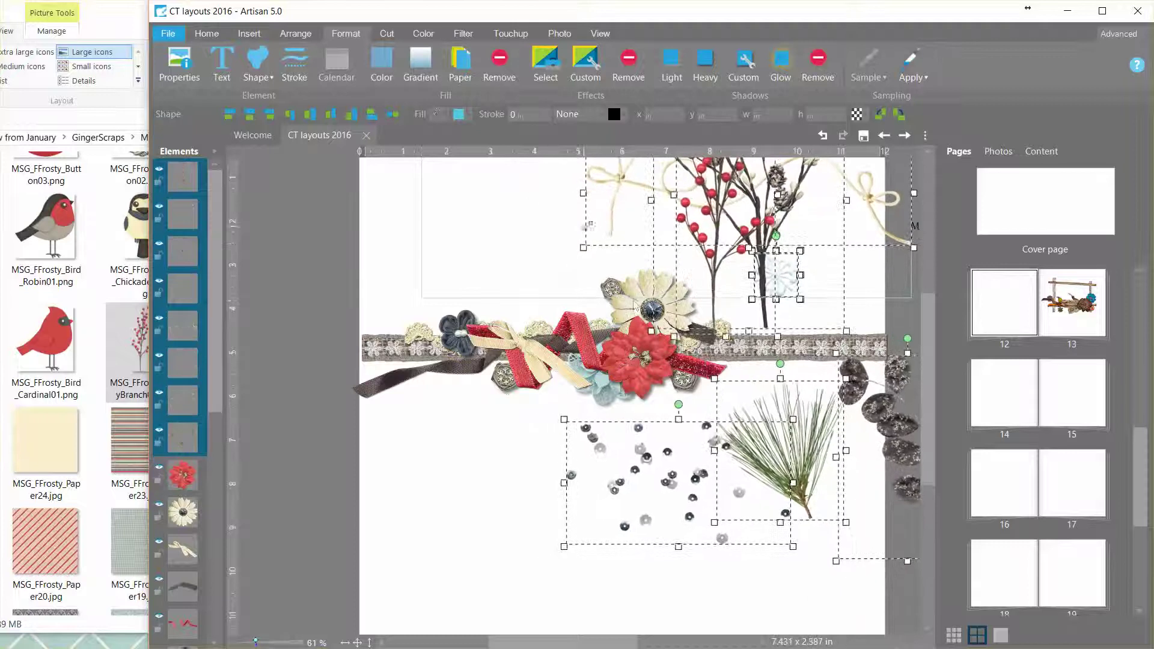
{"action": "left_click_drag", "start_coordinate": [801, 461], "coordinate": [424, 493]}
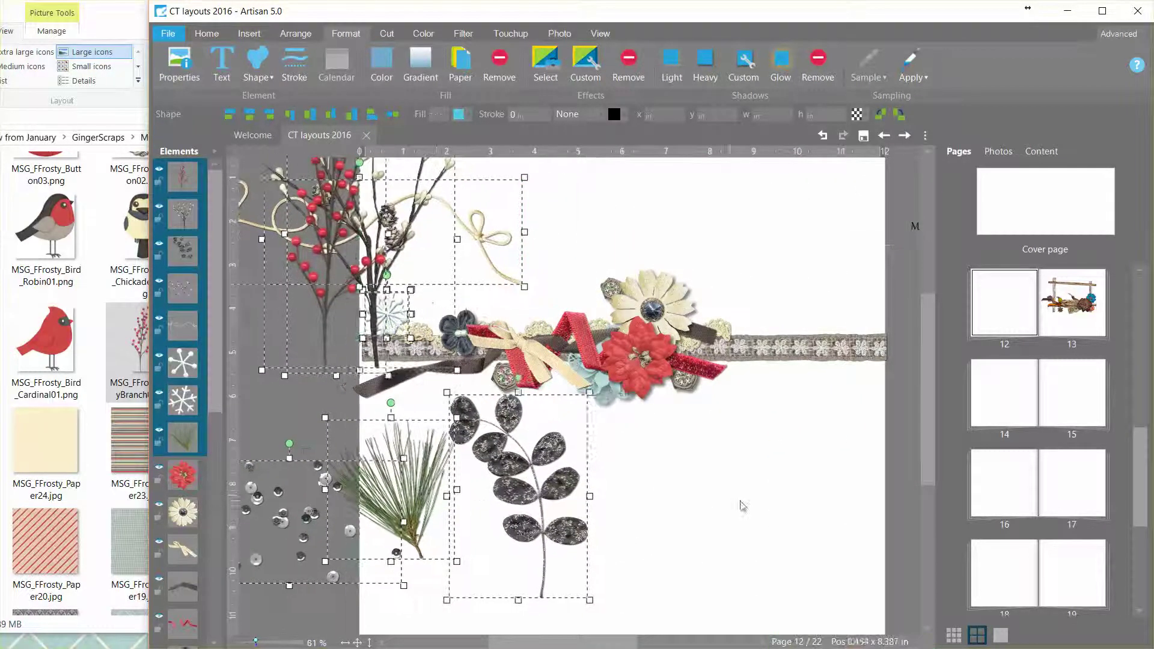
{"action": "left_click", "coordinate": [807, 501]}
{"action": "left_click", "coordinate": [485, 366]}
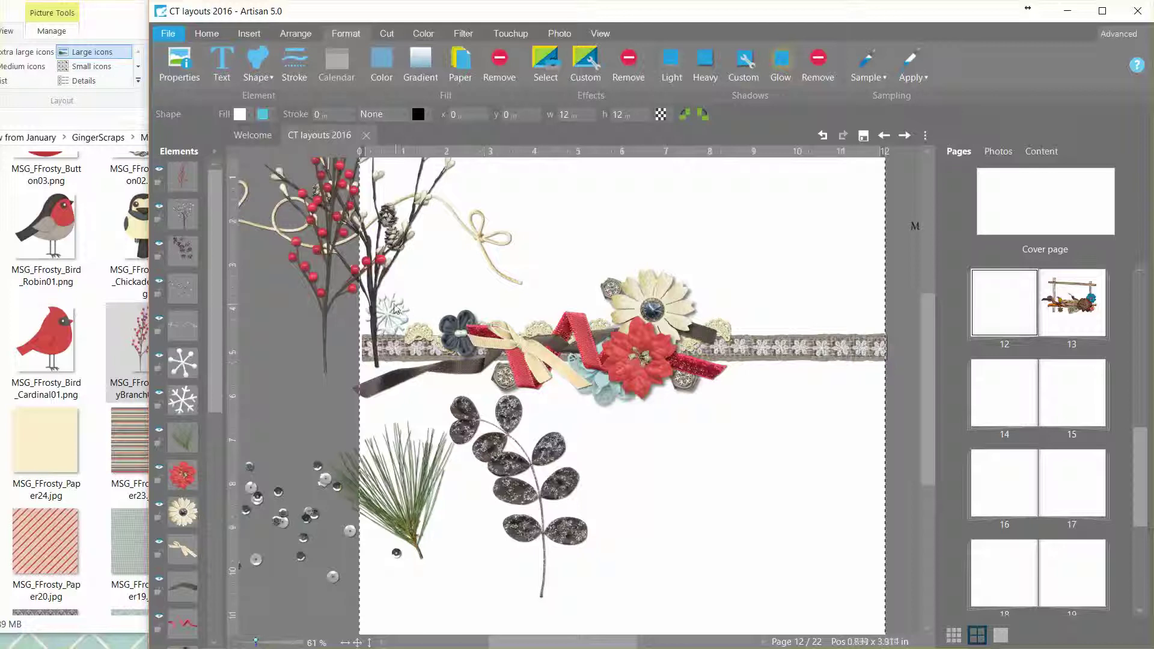
Settle the small snowflake on the ribbon and move the leaf and pine branches lower right.
{"action": "left_click_drag", "start_coordinate": [395, 310], "coordinate": [570, 275]}
{"action": "left_click_drag", "start_coordinate": [404, 310], "coordinate": [567, 401]}
{"action": "left_click_drag", "start_coordinate": [564, 455], "coordinate": [901, 498]}
{"action": "left_click_drag", "start_coordinate": [379, 494], "coordinate": [603, 556]}
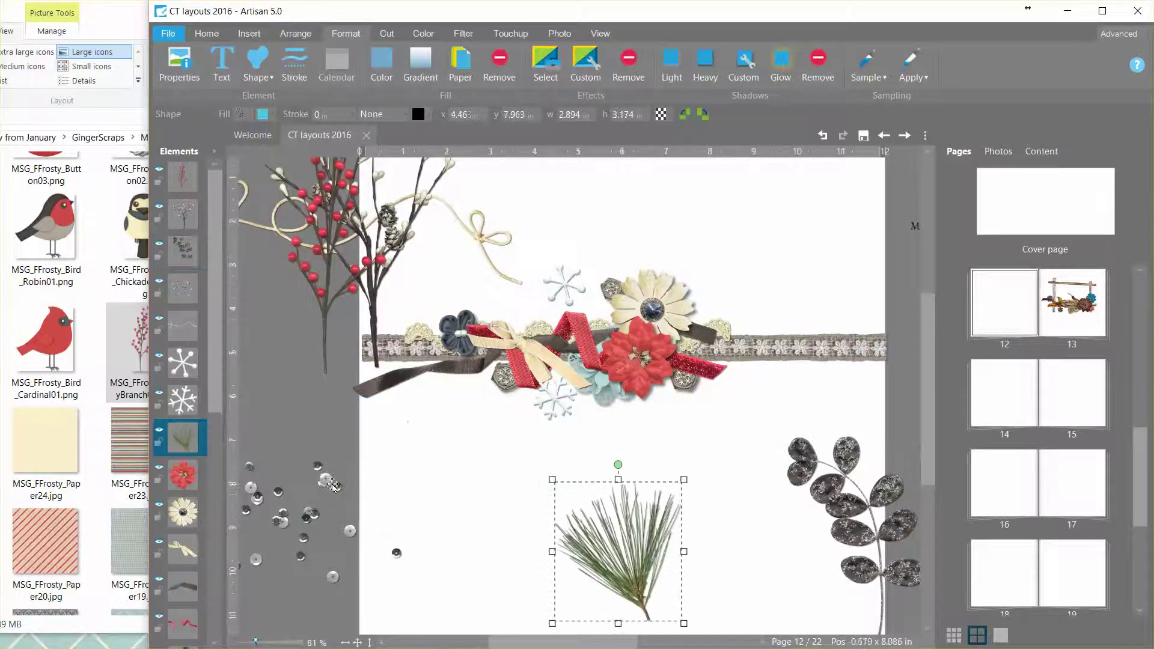
Place both sequin scatters over the cluster, send them to back, then lay the twine bow across.
{"action": "left_click_drag", "start_coordinate": [334, 484], "coordinate": [600, 342]}
{"action": "left_click_drag", "start_coordinate": [590, 431], "coordinate": [739, 383]}
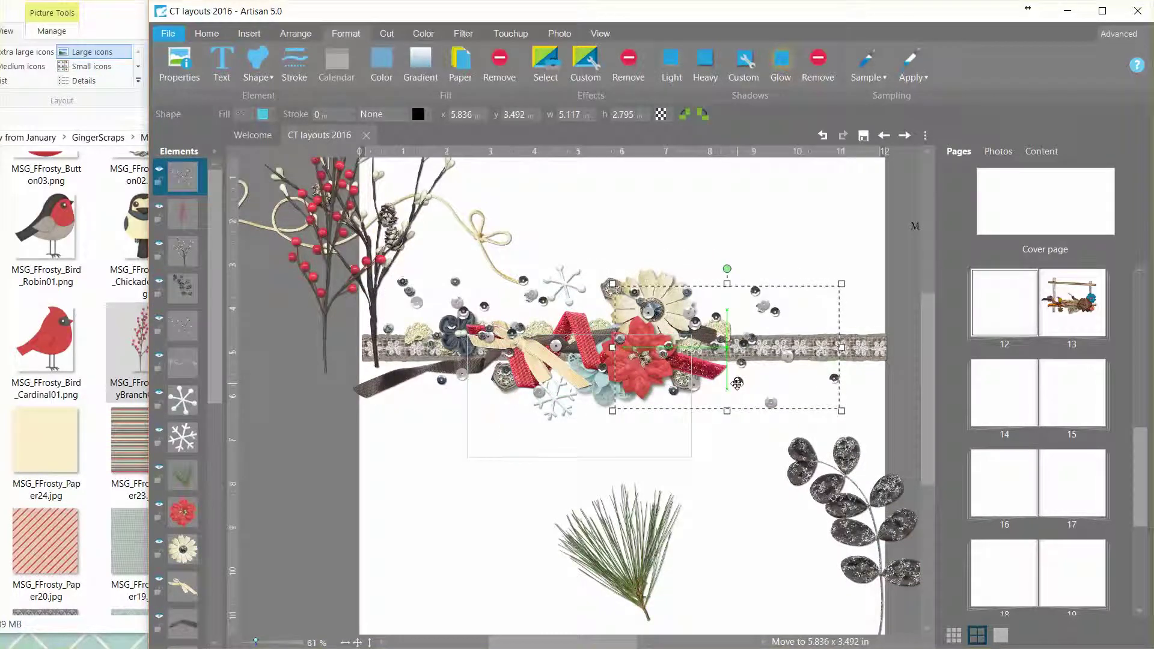
{"action": "left_click", "coordinate": [460, 293], "text": "shift"}
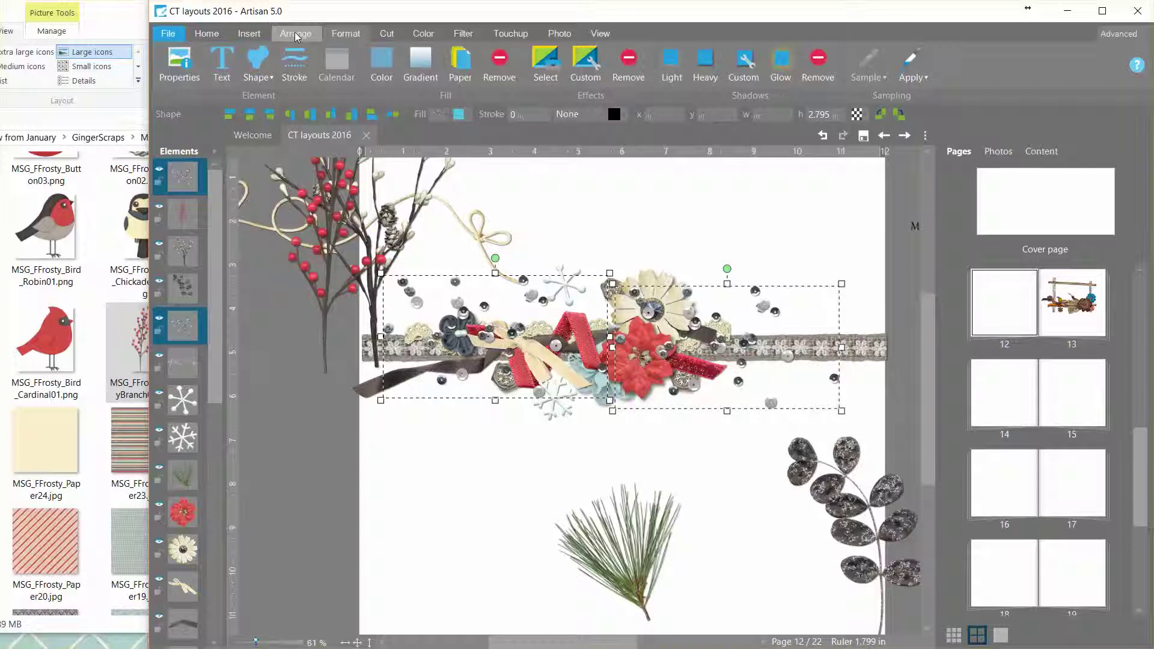
{"action": "left_click", "coordinate": [295, 35]}
{"action": "left_click", "coordinate": [348, 76]}
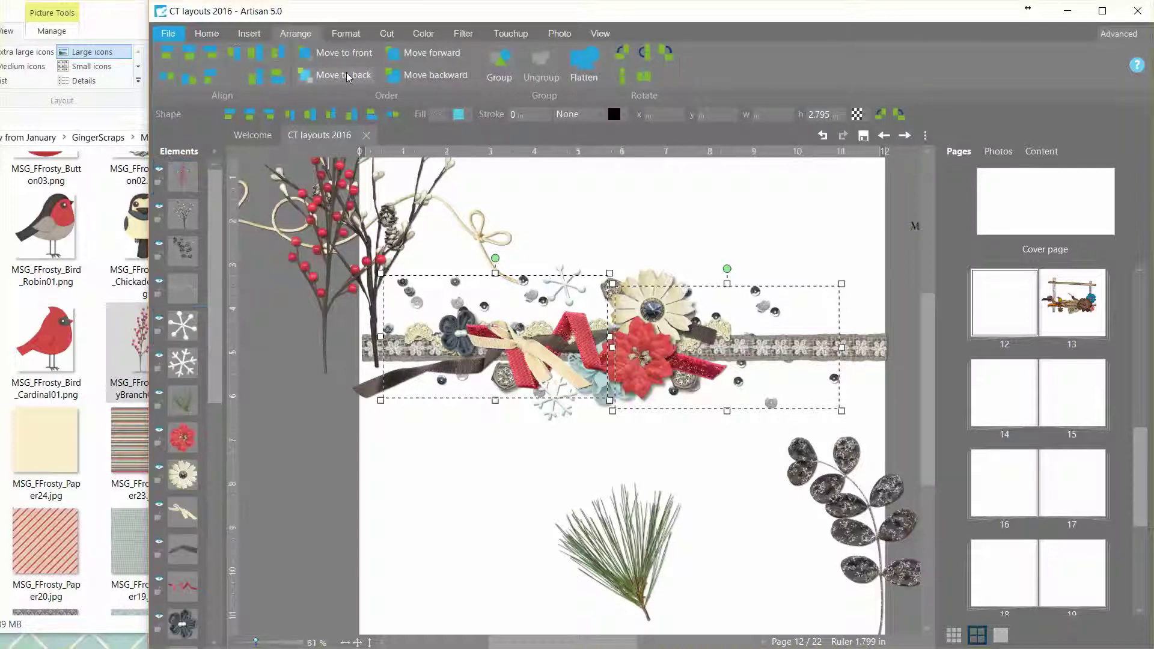
{"action": "left_click", "coordinate": [300, 494]}
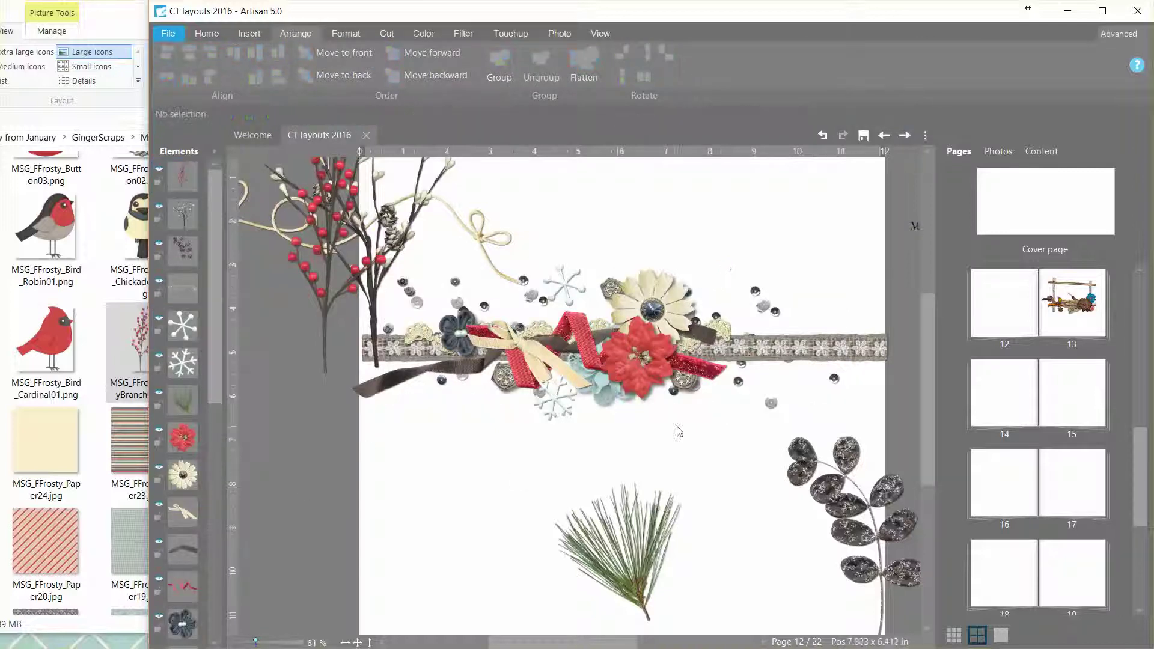
{"action": "left_click_drag", "start_coordinate": [474, 234], "coordinate": [727, 349]}
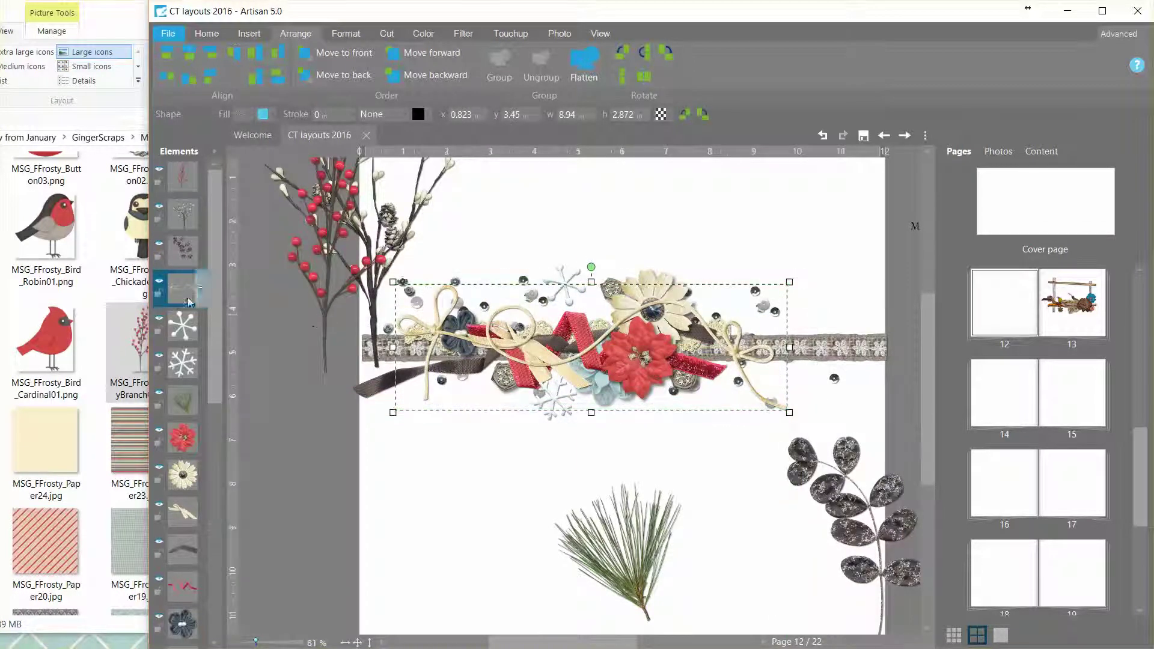
Reorder the lace strip in the Elements stack and nudge the twine bow slightly right.
{"action": "scroll", "coordinate": [218, 319], "scroll_direction": "down", "scroll_amount": 1}
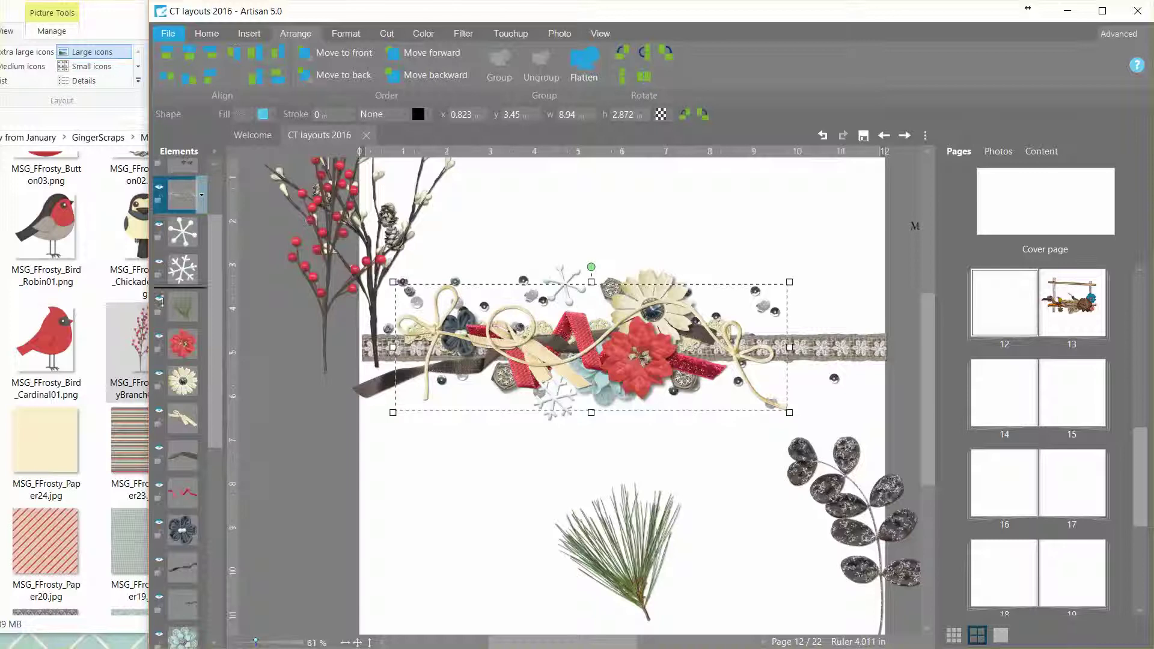
{"action": "left_click_drag", "start_coordinate": [182, 496], "coordinate": [181, 495]}
{"action": "scroll", "coordinate": [216, 400], "scroll_direction": "down", "scroll_amount": 6}
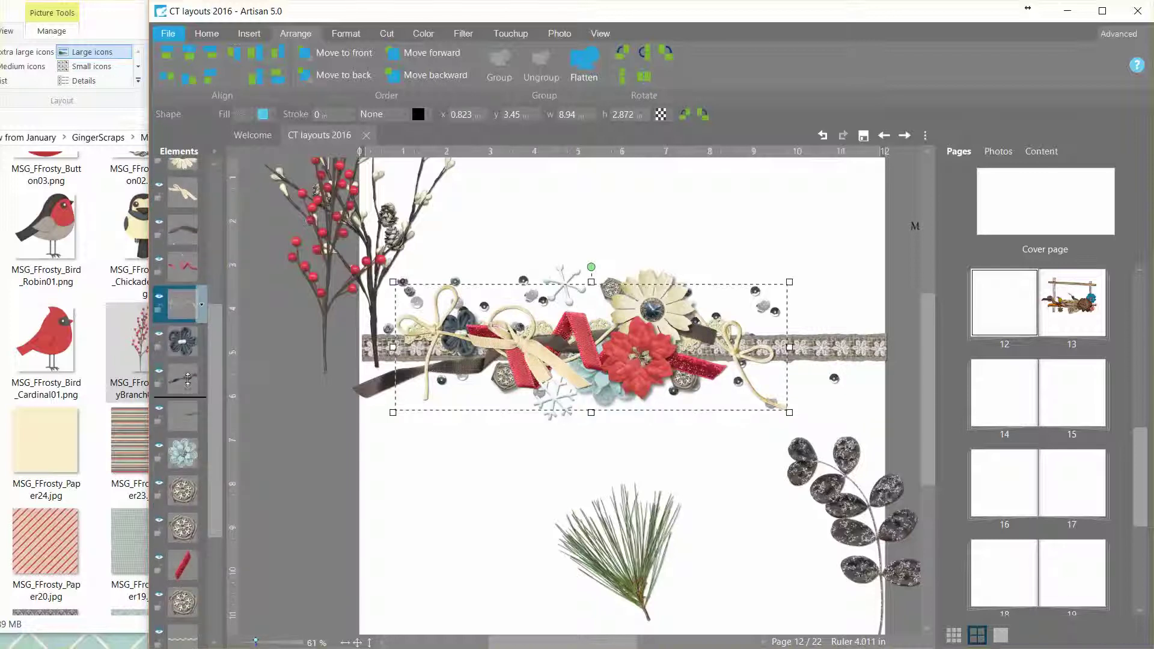
{"action": "left_click_drag", "start_coordinate": [187, 379], "coordinate": [187, 380]}
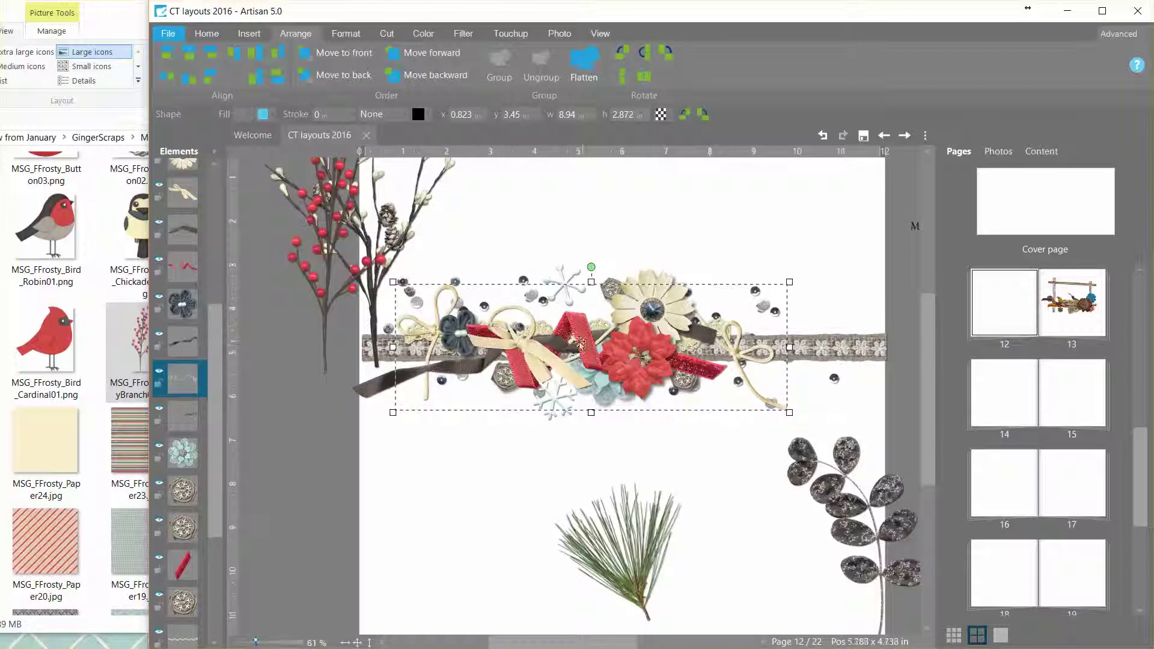
{"action": "left_click_drag", "start_coordinate": [736, 350], "coordinate": [747, 353]}
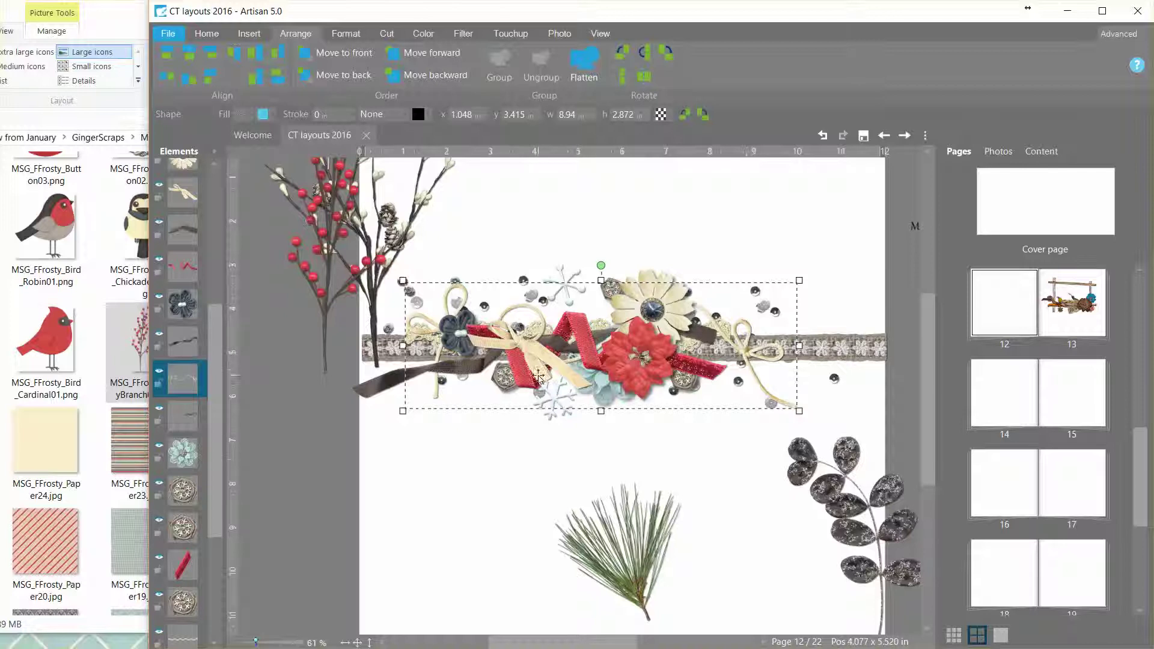
Shrink and rotate the pine sprig, then tuck it into the top of the cluster.
{"action": "left_click_drag", "start_coordinate": [634, 573], "coordinate": [606, 500]}
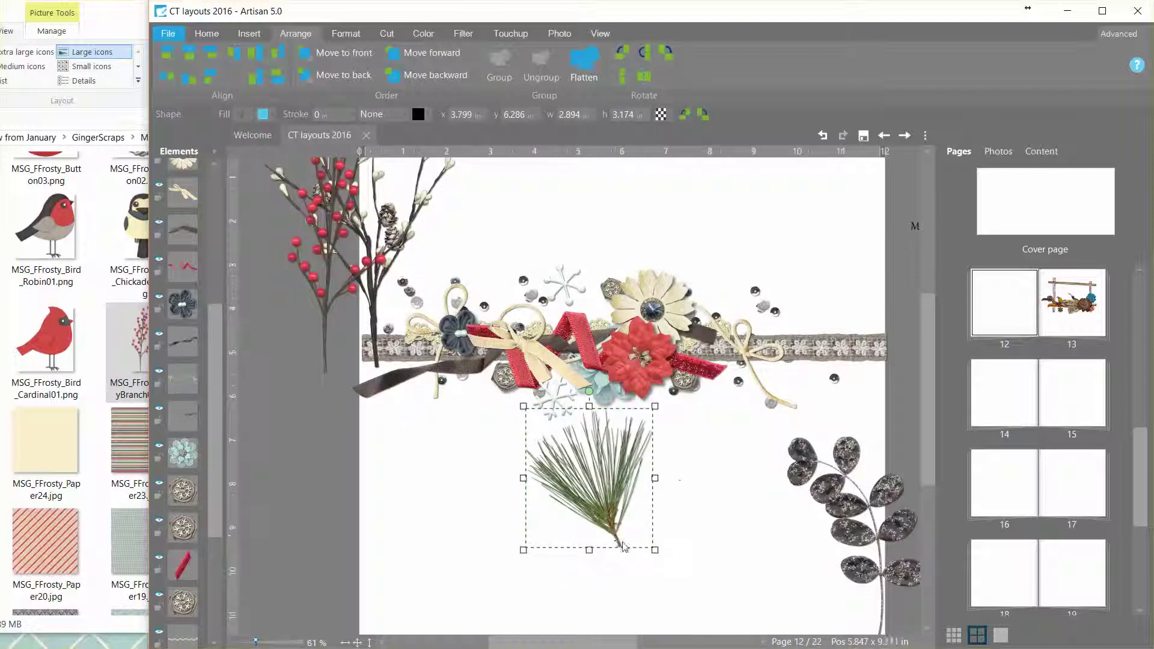
{"action": "left_click_drag", "start_coordinate": [656, 550], "coordinate": [638, 531]}
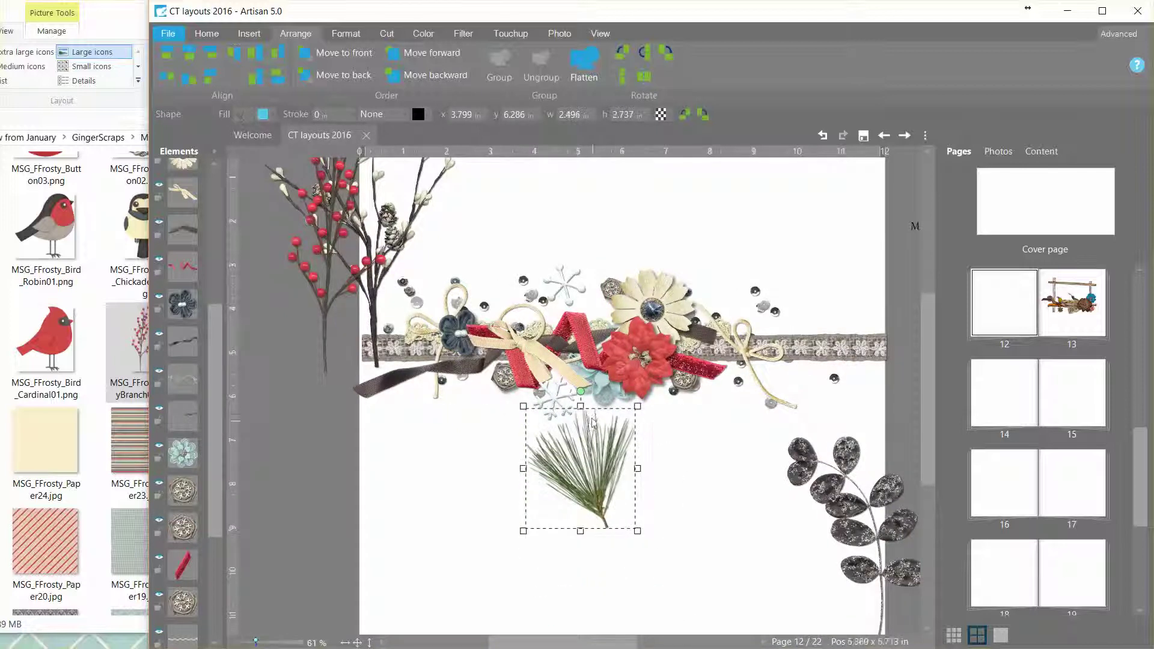
{"action": "left_click_drag", "start_coordinate": [577, 390], "coordinate": [645, 426]}
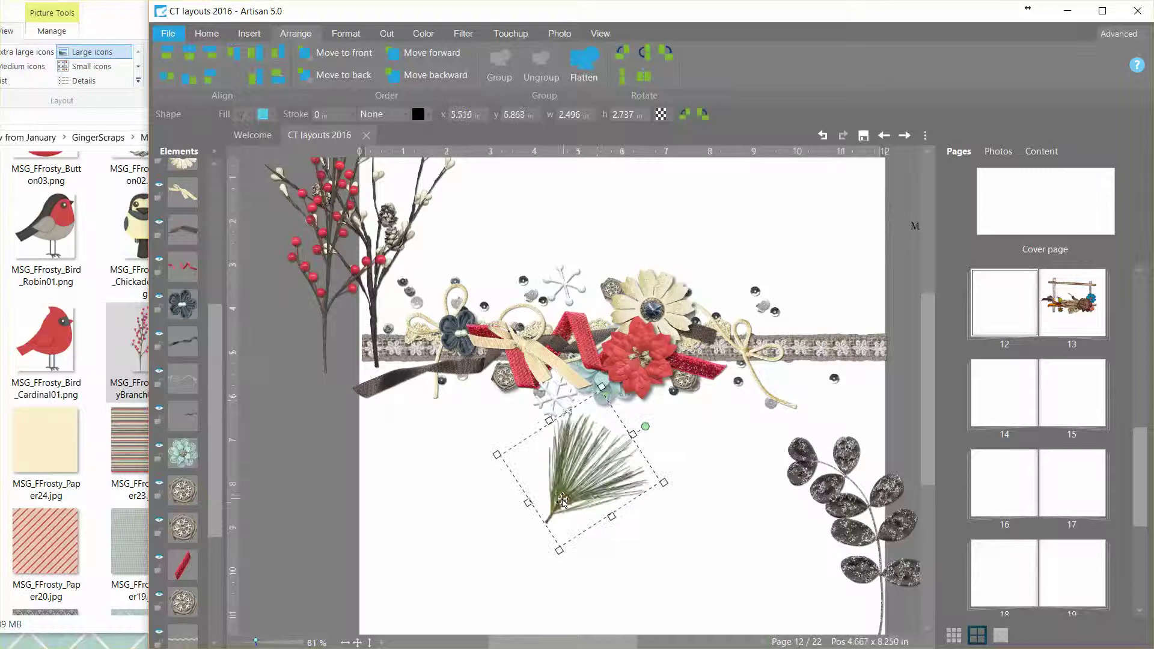
{"action": "left_click_drag", "start_coordinate": [570, 495], "coordinate": [537, 326]}
Bring the bow in front of the pine, send the snowflake back one layer, and reposition both snowflakes.
{"action": "left_click", "coordinate": [538, 358]}
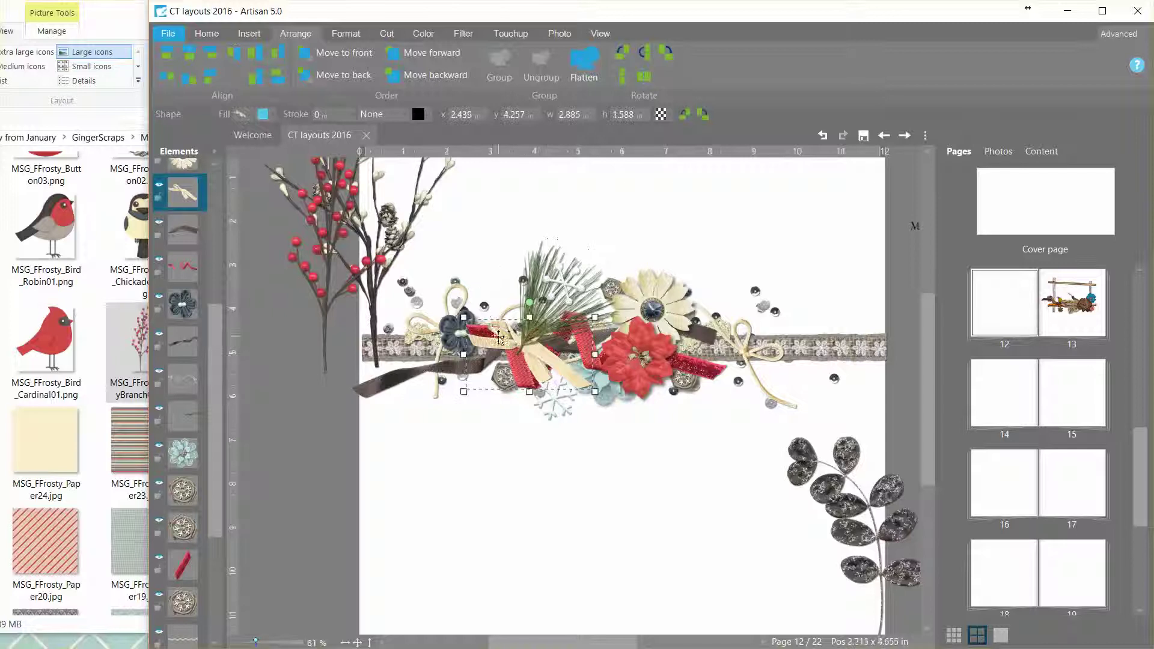
{"action": "left_click", "coordinate": [336, 53]}
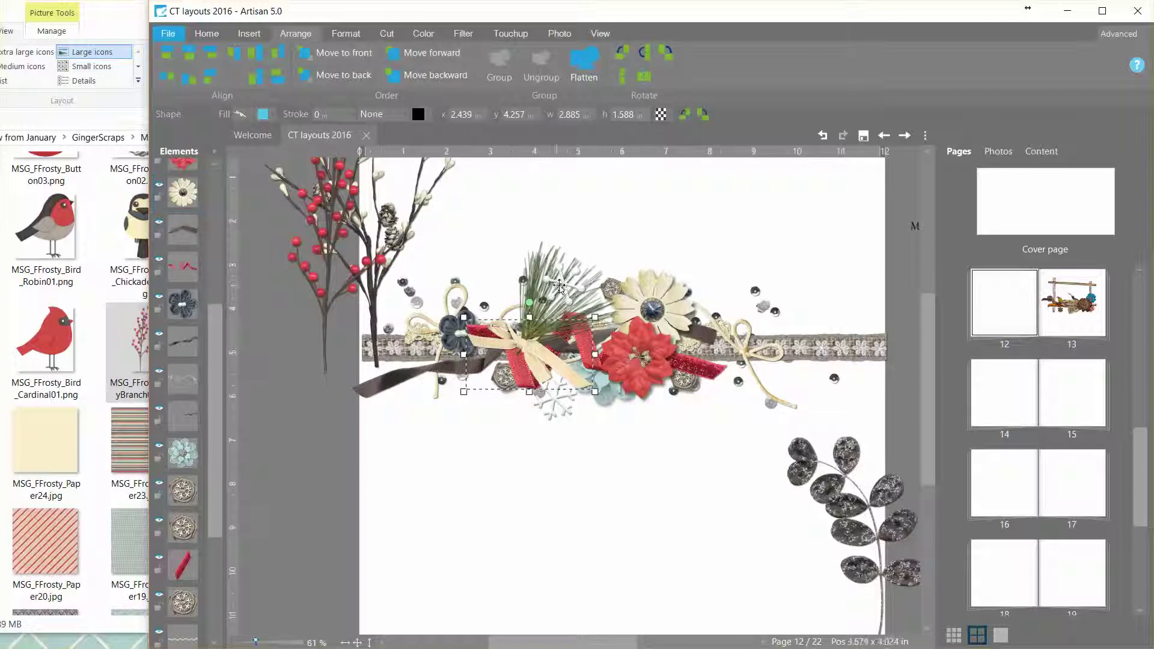
{"action": "left_click_drag", "start_coordinate": [565, 283], "coordinate": [571, 278]}
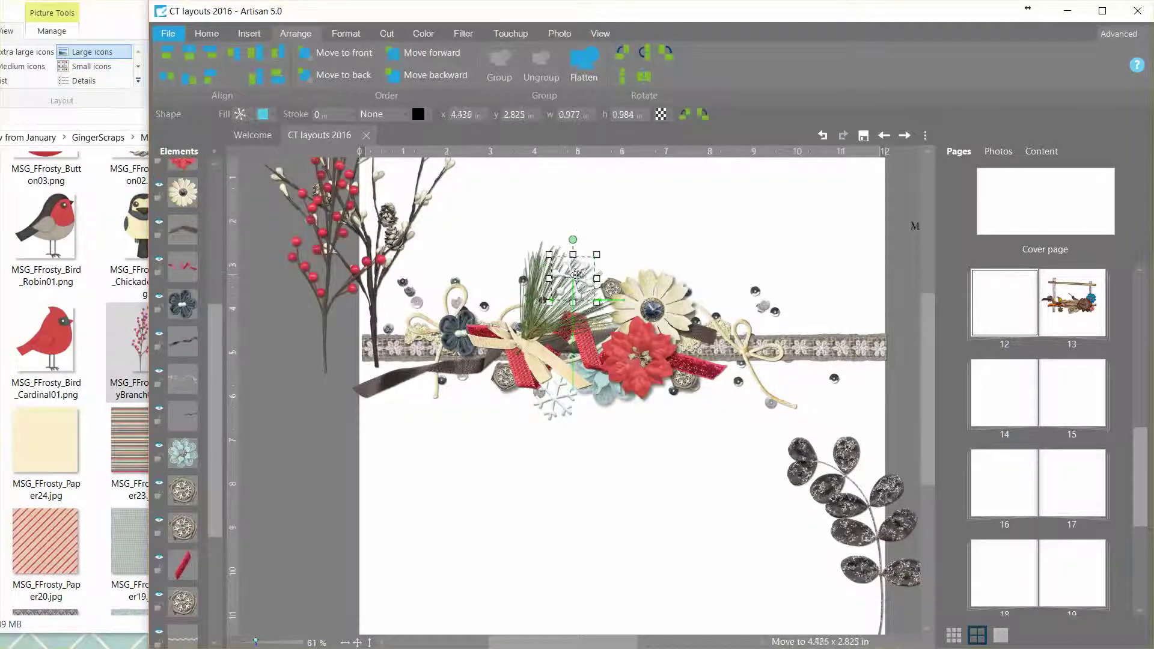
{"action": "left_click", "coordinate": [394, 77]}
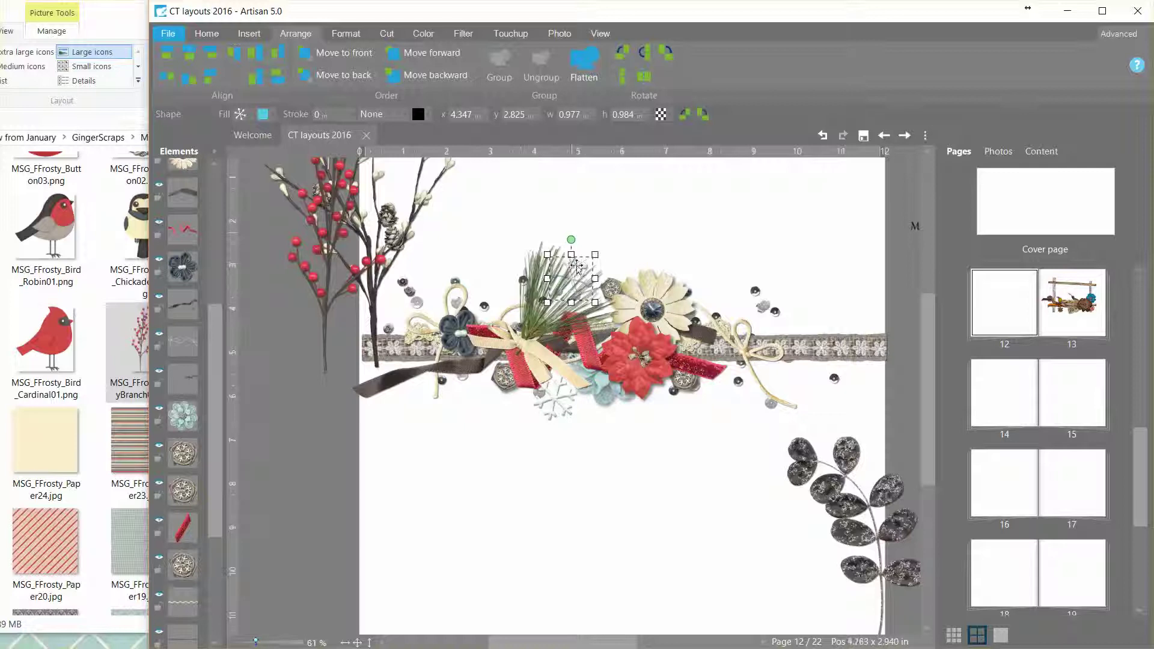
{"action": "mouse_move", "coordinate": [588, 264]}
{"action": "left_mouse_down"}
{"action": "mouse_move", "coordinate": [602, 246]}
{"action": "mouse_move", "coordinate": [585, 253]}
{"action": "left_mouse_up"}
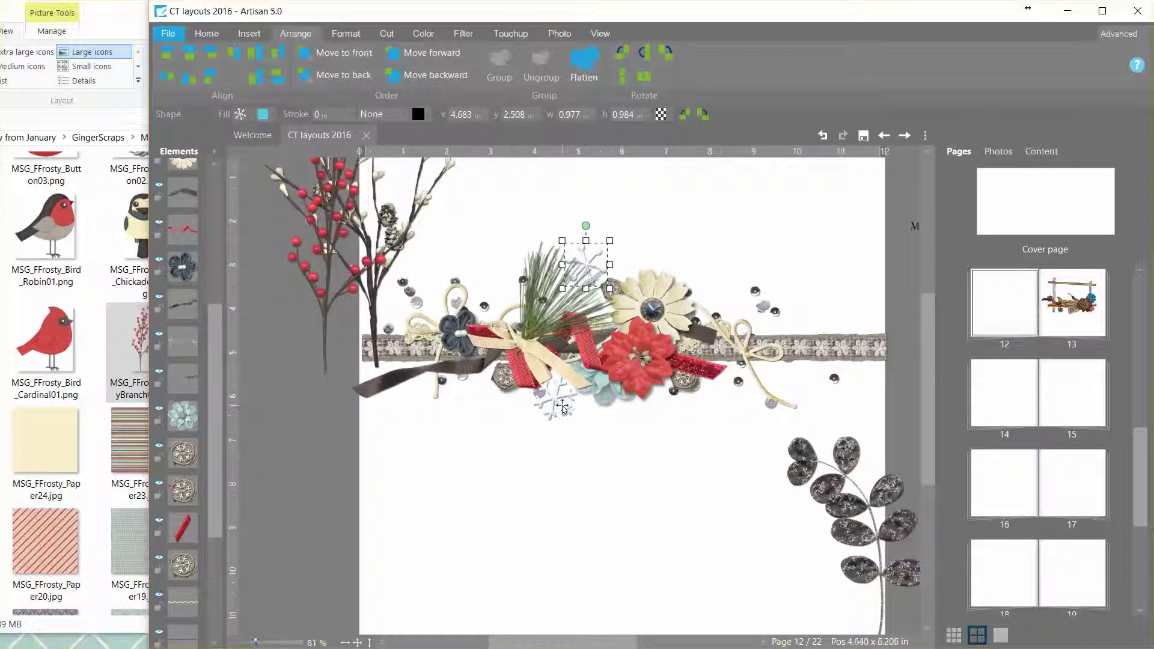
{"action": "left_click_drag", "start_coordinate": [564, 409], "coordinate": [571, 407]}
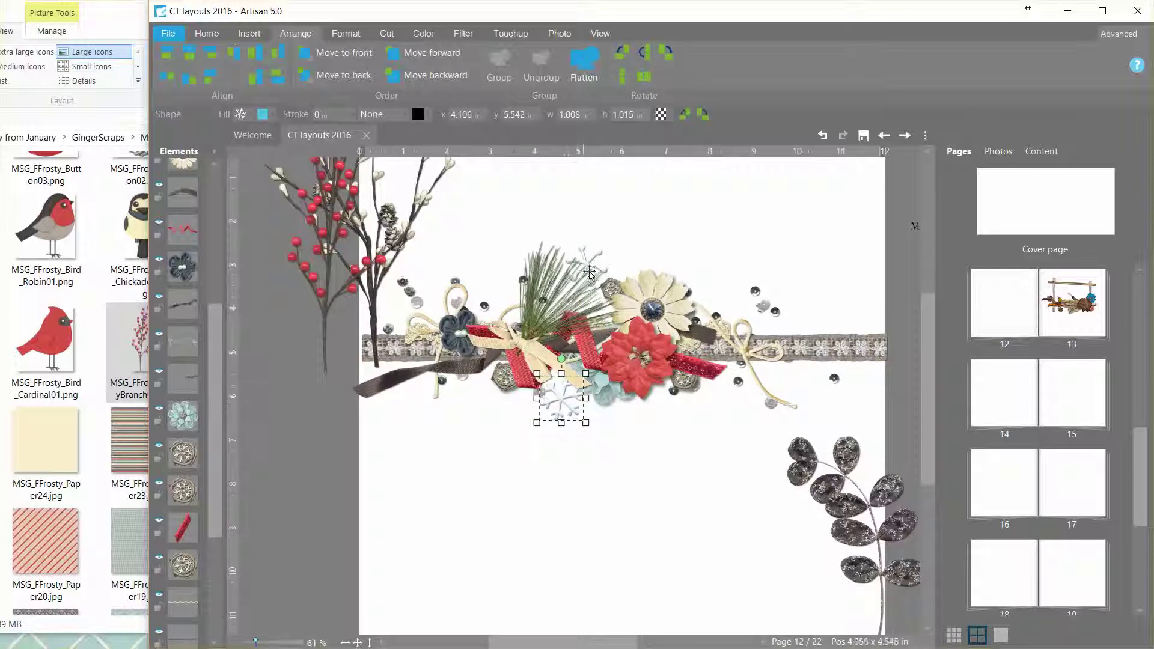
Duplicate the rotated pine sprig with Ctrl+D and move the copy straight down.
{"action": "left_click", "coordinate": [537, 316]}
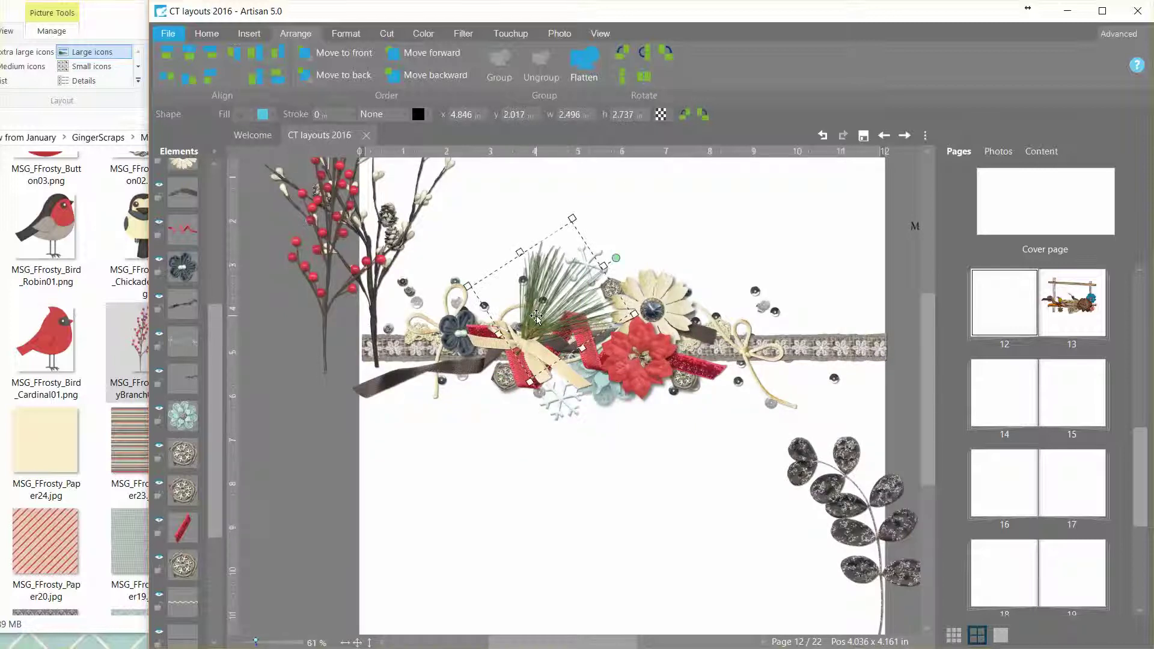
{"action": "key", "text": "ctrl+d"}
{"action": "key", "text": "Down"}
{"action": "key", "text": "Down"}
{"action": "key", "text": "Down"}
{"action": "key", "text": "Down"}
{"action": "key", "text": "Down"}
{"action": "key", "text": "Down"}
{"action": "key", "text": "Down"}
{"action": "key", "text": "Down"}
{"action": "key", "text": "Down"}
{"action": "key", "text": "Down"}
{"action": "key", "text": "Down"}
{"action": "key", "text": "Down"}
{"action": "key", "text": "Down"}
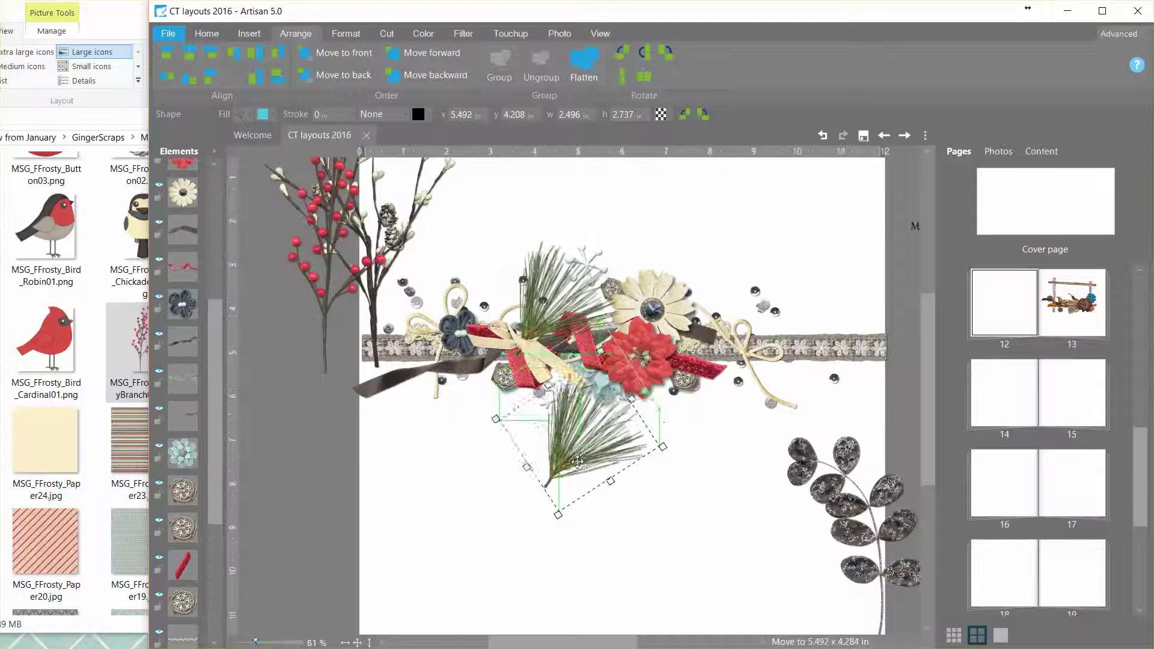
Rotate and shrink the pine copy, then place it rotated beneath the cluster.
{"action": "left_click_drag", "start_coordinate": [644, 409], "coordinate": [653, 475]}
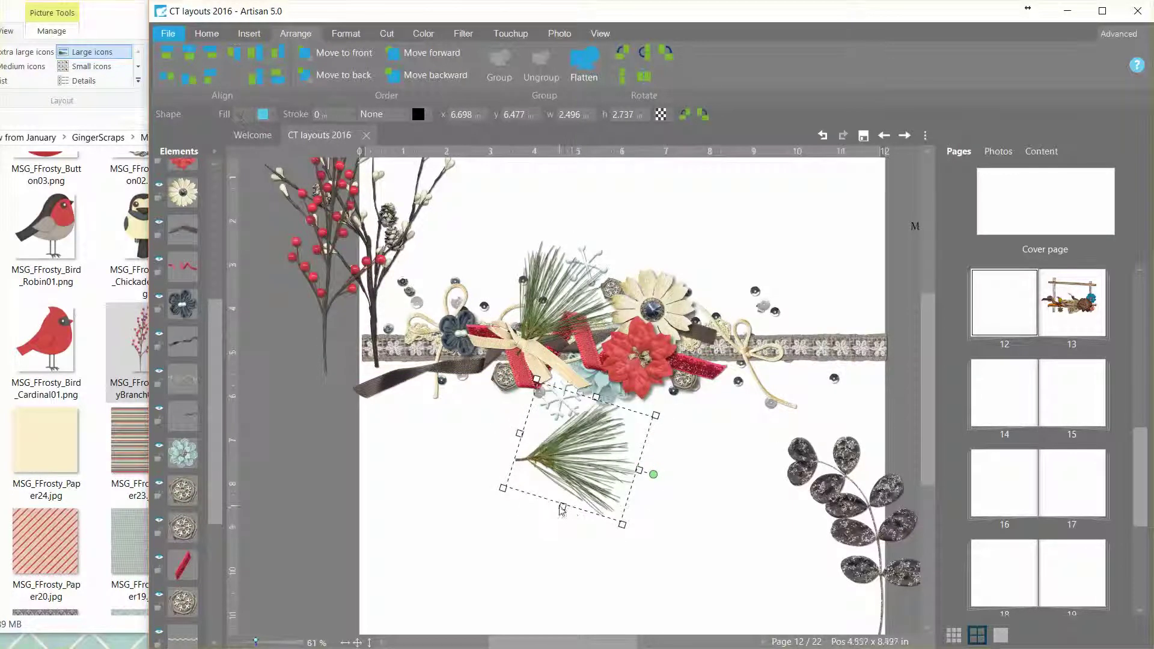
{"action": "left_click_drag", "start_coordinate": [569, 483], "coordinate": [689, 354]}
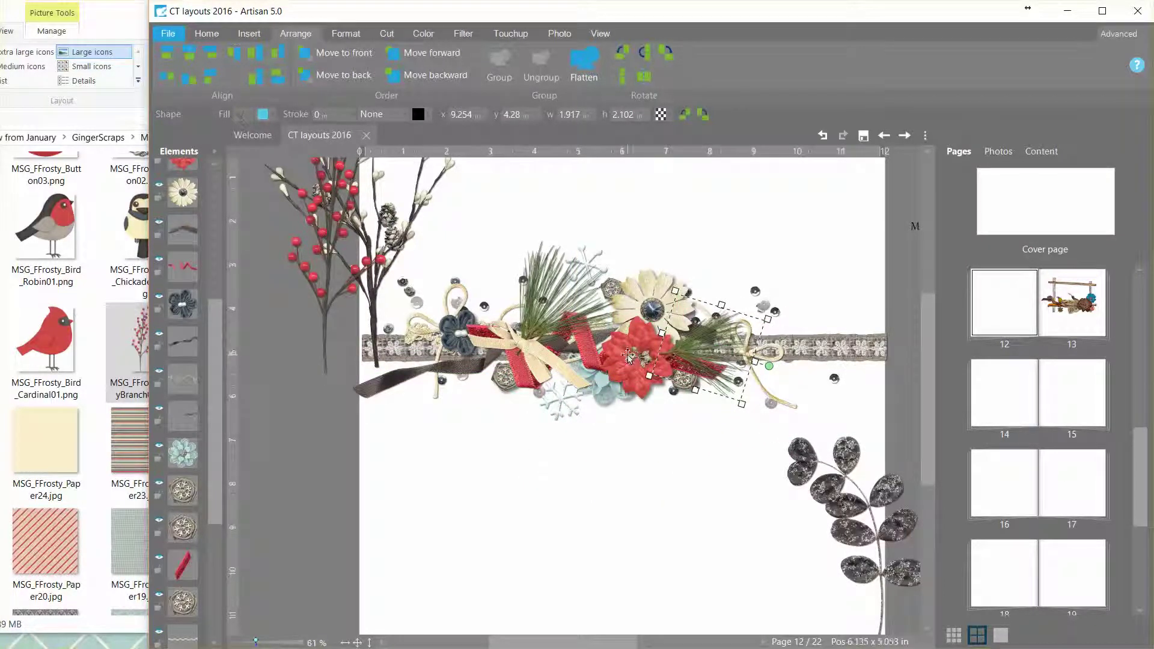
{"action": "left_click", "coordinate": [629, 357]}
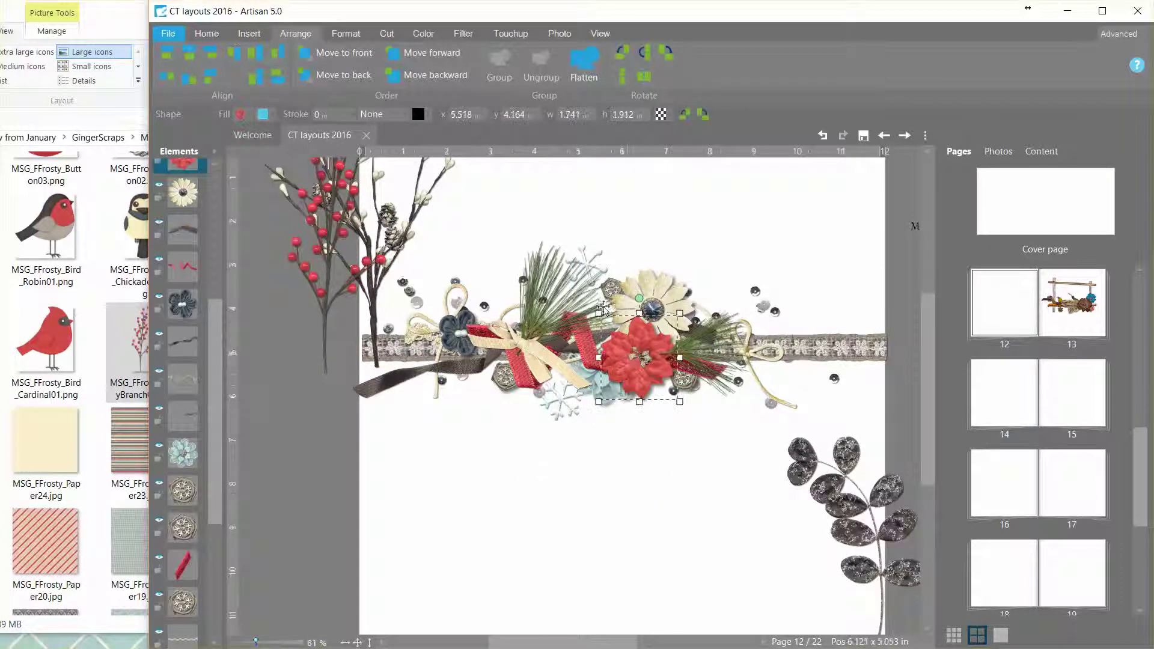
{"action": "left_click", "coordinate": [618, 422]}
{"action": "left_click", "coordinate": [572, 426]}
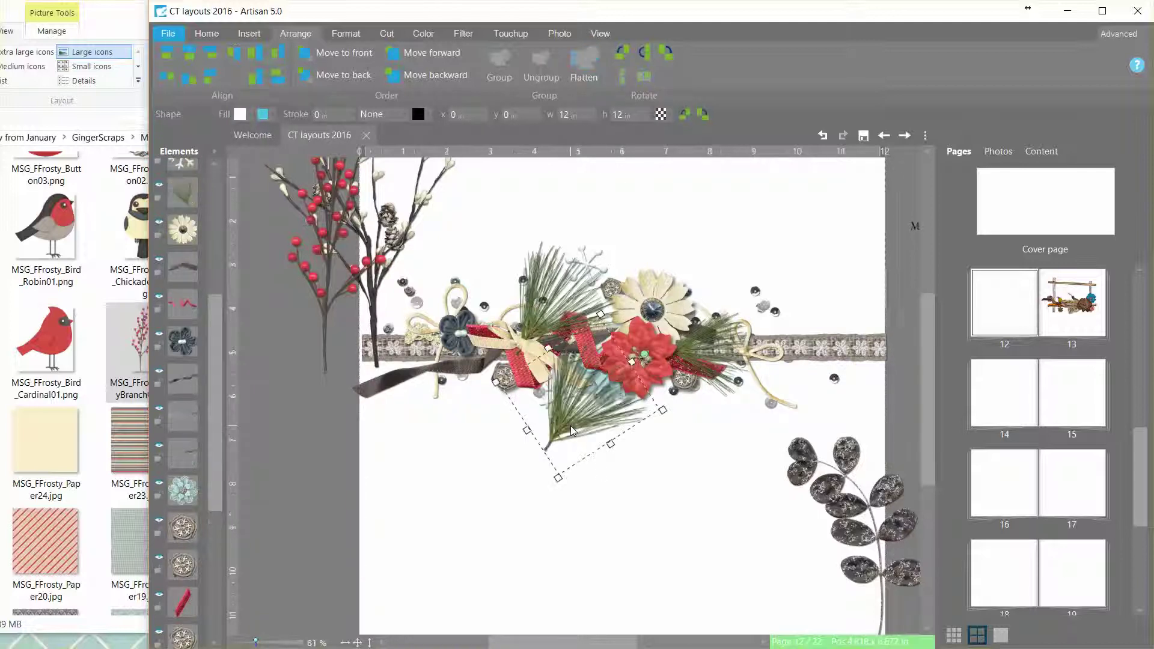
{"action": "left_click_drag", "start_coordinate": [571, 426], "coordinate": [609, 490]}
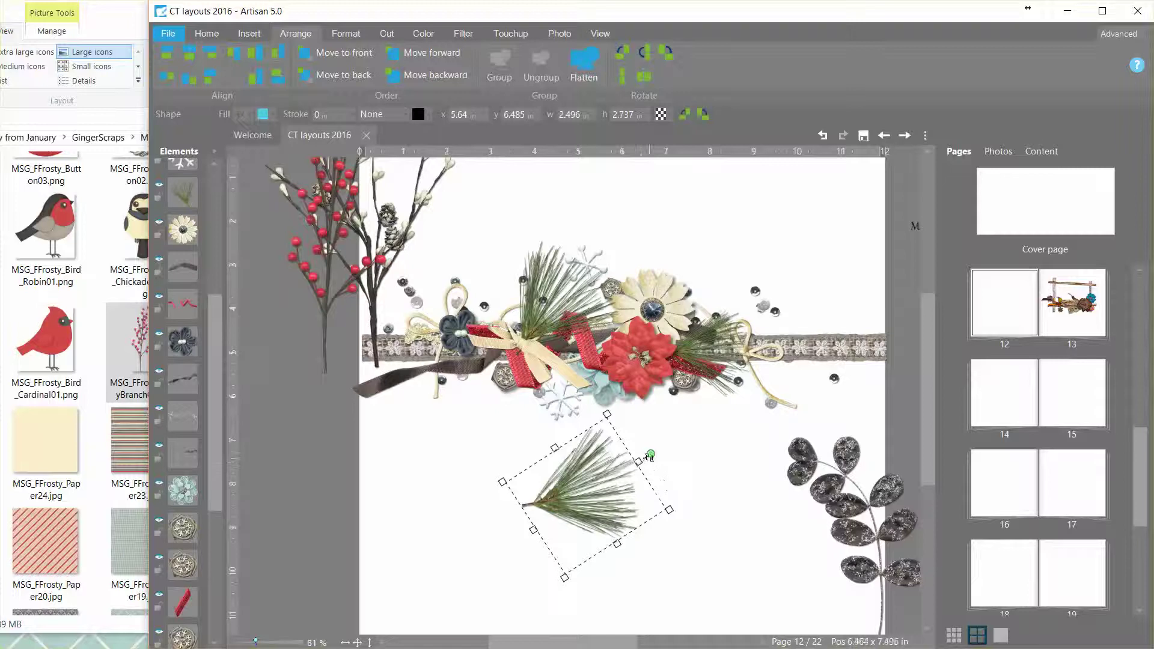
{"action": "left_click_drag", "start_coordinate": [651, 453], "coordinate": [446, 375]}
Adjust the Elements panel, deselect, and move the red berry branch onto the left pasteboard.
{"action": "left_click_drag", "start_coordinate": [214, 345], "coordinate": [179, 519]}
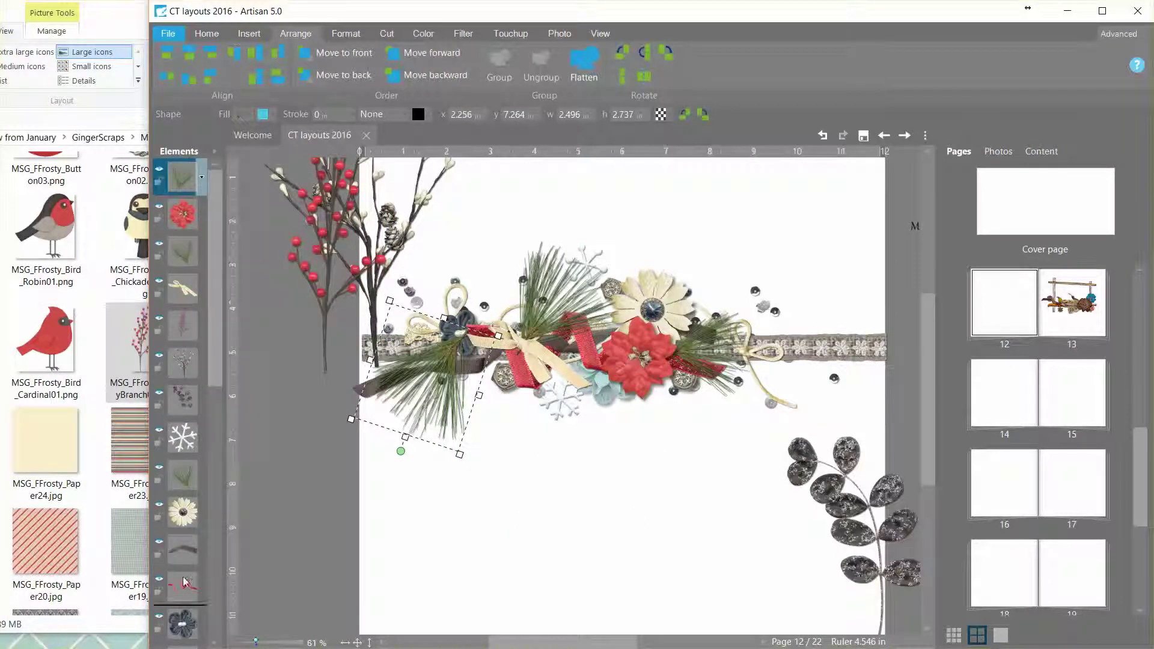
{"action": "left_click_drag", "start_coordinate": [186, 582], "coordinate": [186, 582]}
{"action": "left_click_drag", "start_coordinate": [213, 359], "coordinate": [181, 537]}
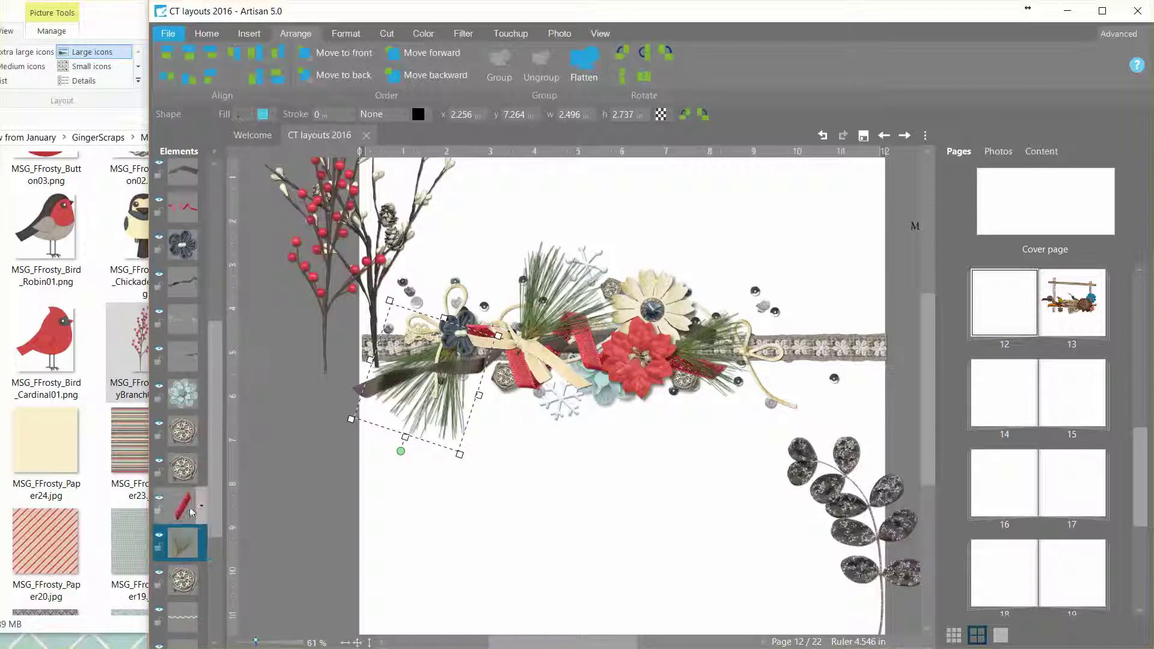
{"action": "left_click_drag", "start_coordinate": [217, 415], "coordinate": [221, 489]}
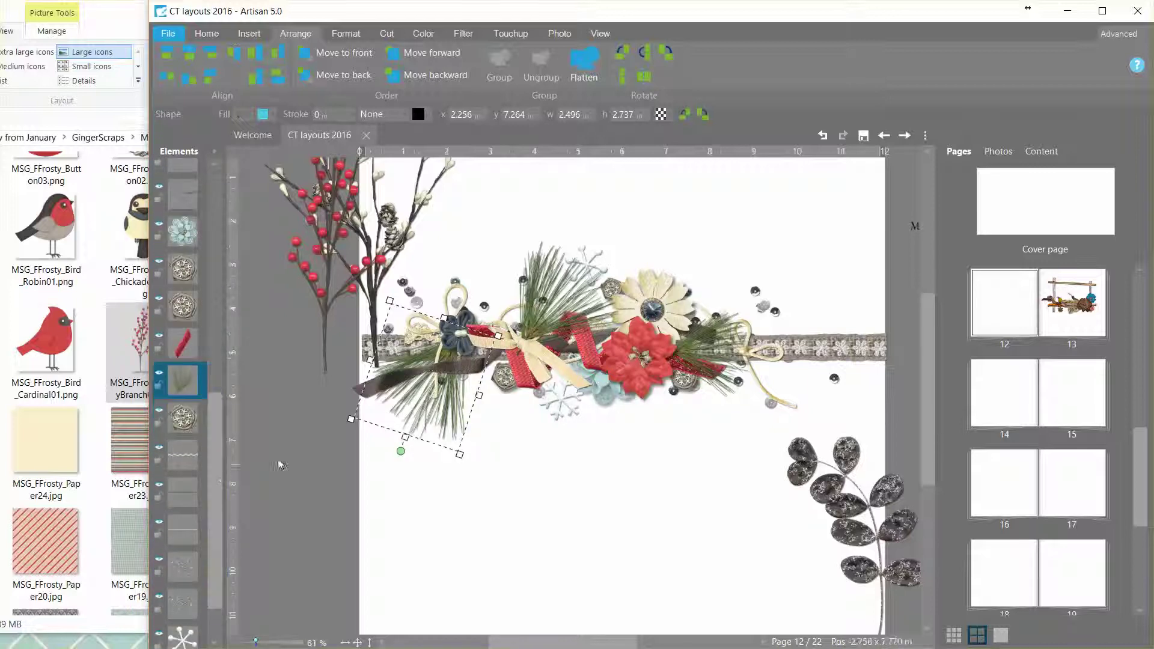
{"action": "left_click", "coordinate": [553, 508]}
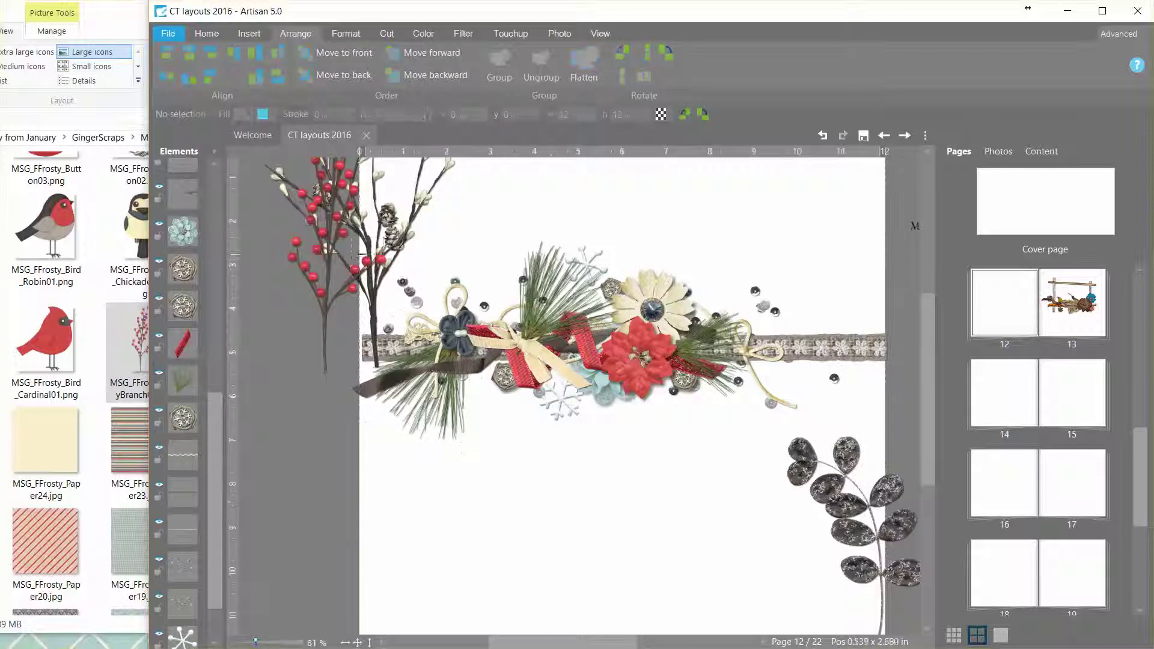
{"action": "left_click_drag", "start_coordinate": [385, 241], "coordinate": [355, 303]}
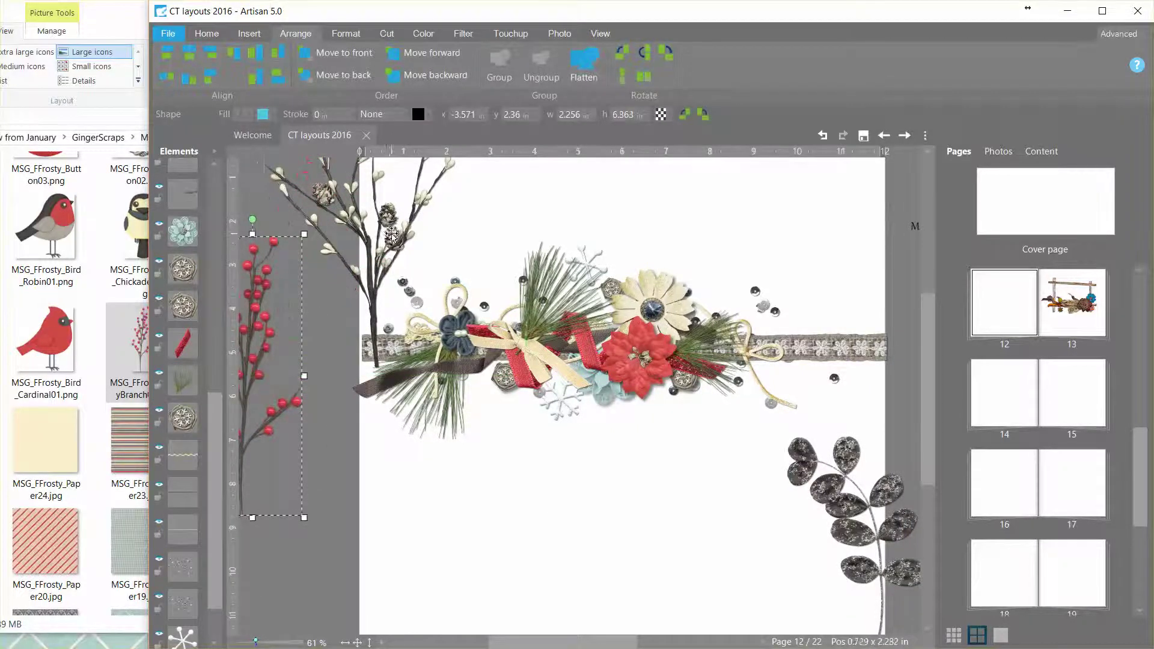
Shrink the pussy-willow branch and lay the shrunken, tilted red berry branch over it.
{"action": "left_click_drag", "start_coordinate": [392, 234], "coordinate": [548, 405]}
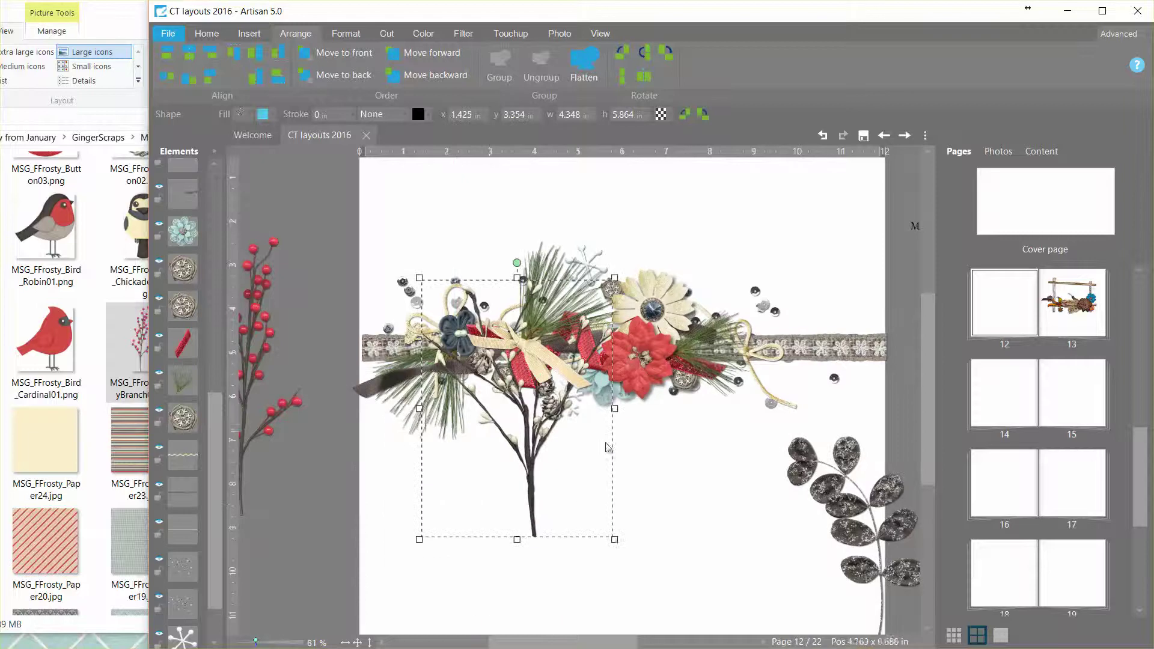
{"action": "left_click_drag", "start_coordinate": [615, 538], "coordinate": [549, 452]}
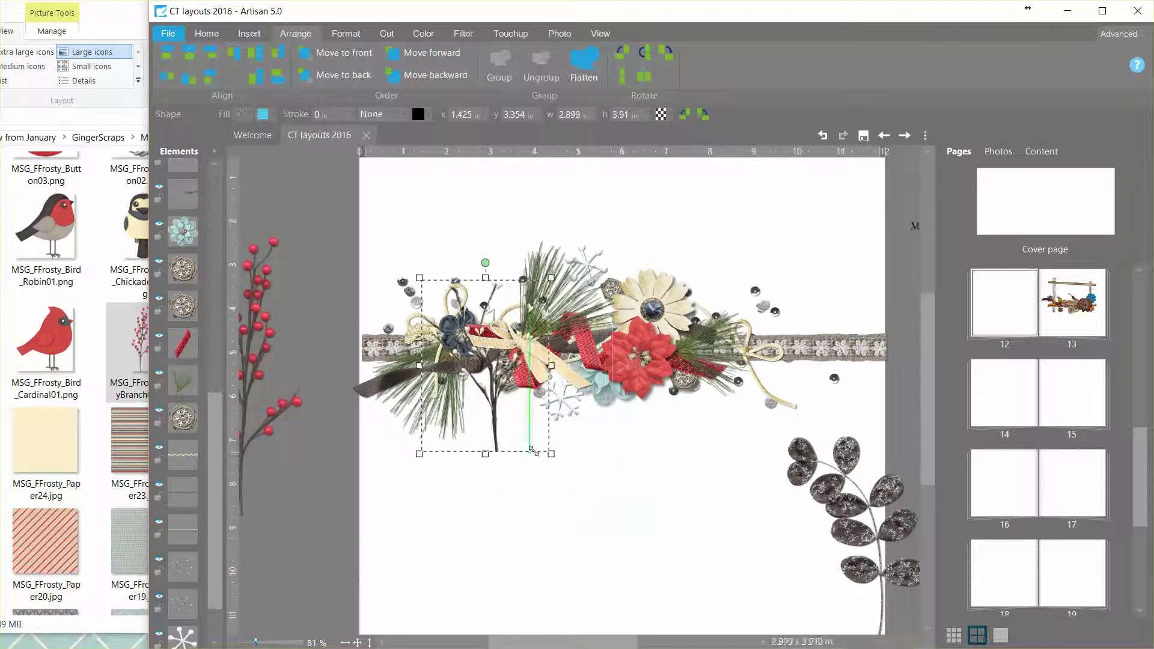
{"action": "left_click_drag", "start_coordinate": [507, 385], "coordinate": [559, 553]}
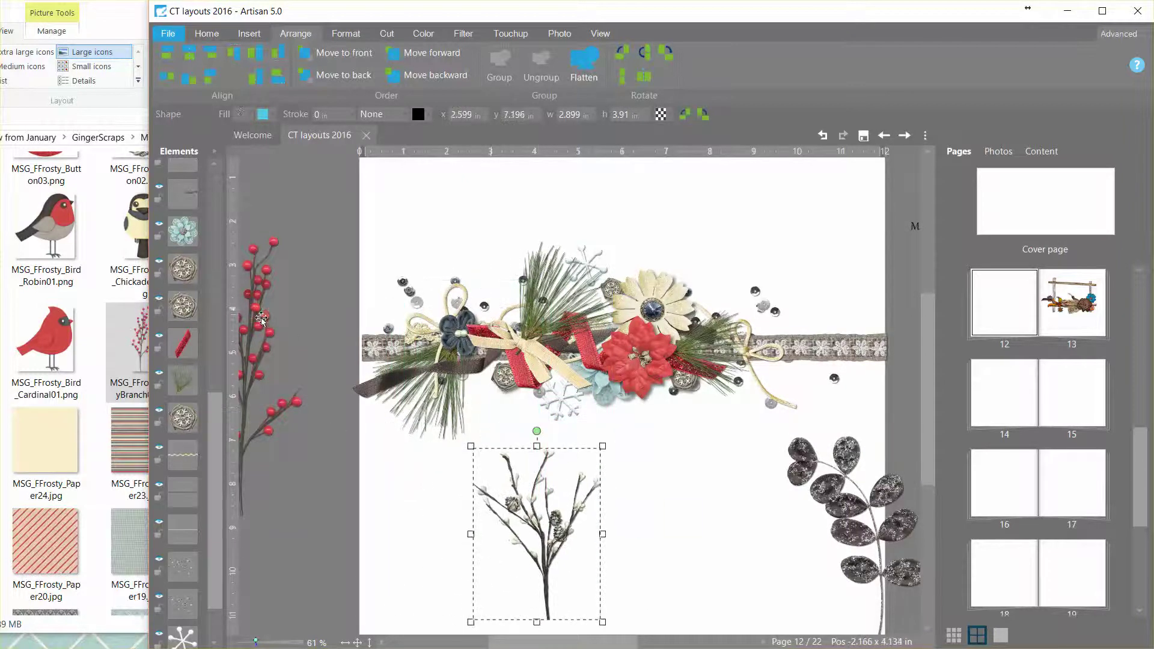
{"action": "left_click_drag", "start_coordinate": [262, 319], "coordinate": [533, 423]}
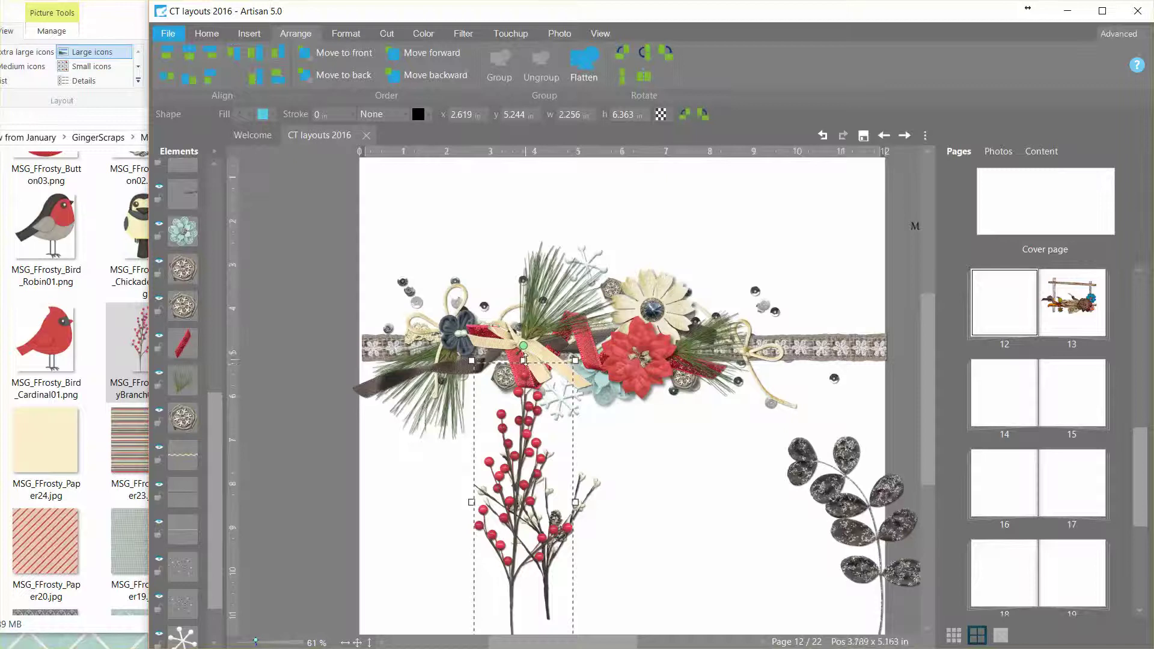
{"action": "left_click_drag", "start_coordinate": [525, 359], "coordinate": [547, 446]}
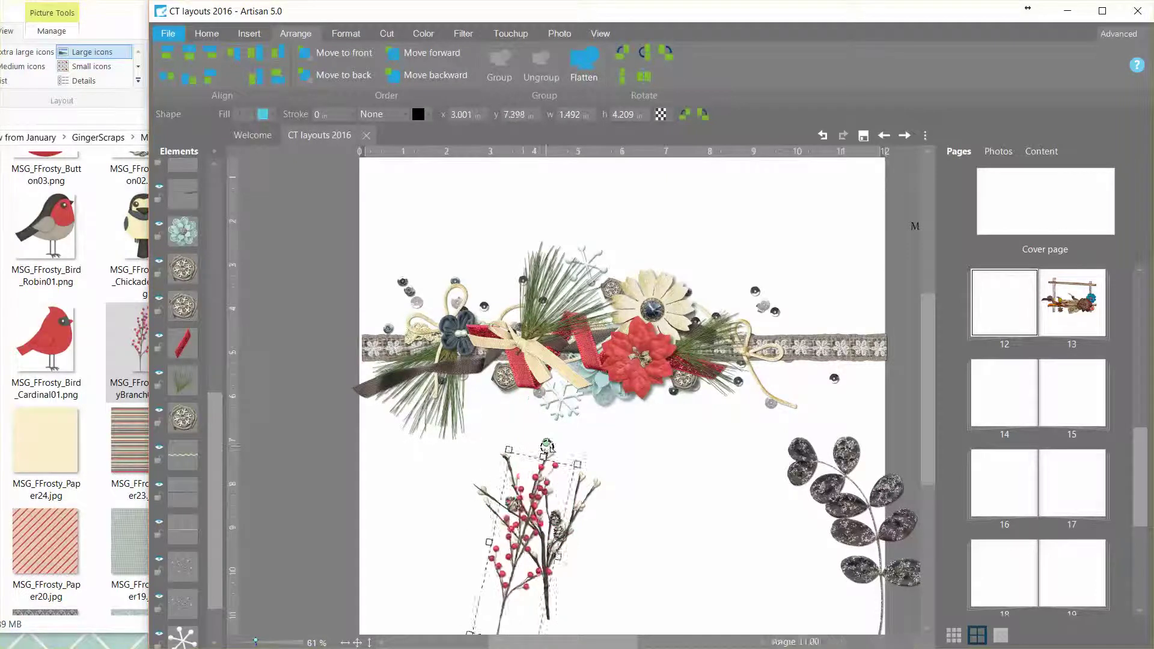
{"action": "left_click_drag", "start_coordinate": [517, 502], "coordinate": [584, 473]}
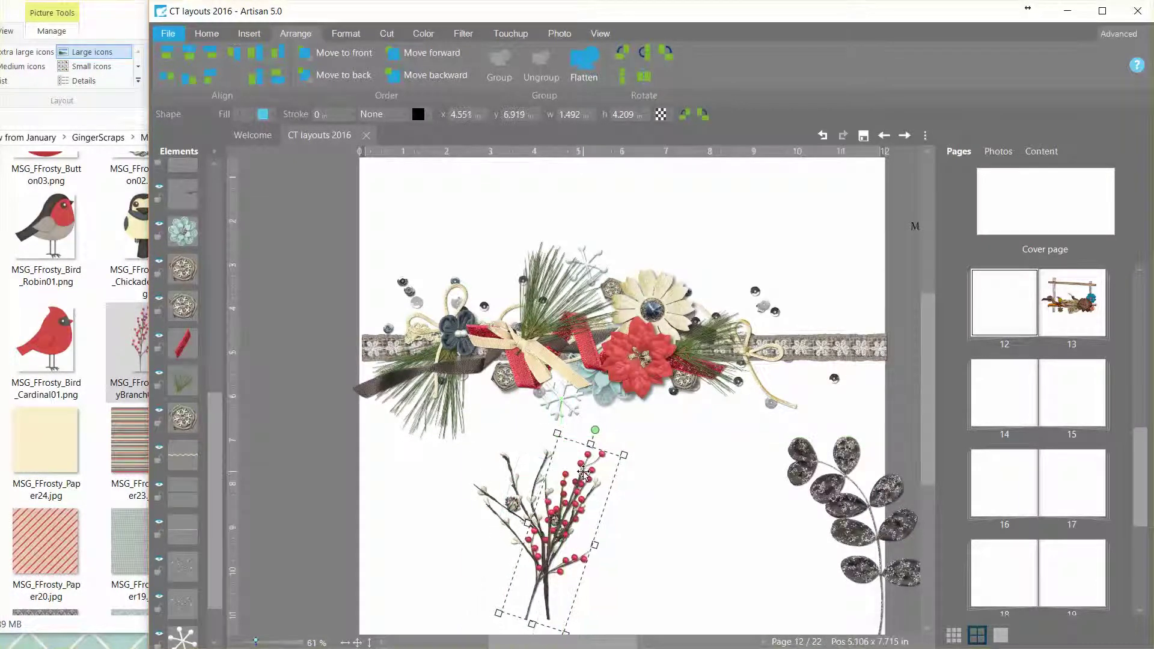
Group the berry and willow branches and lock the group's aspect ratio.
{"action": "left_click", "coordinate": [514, 502], "text": "shift"}
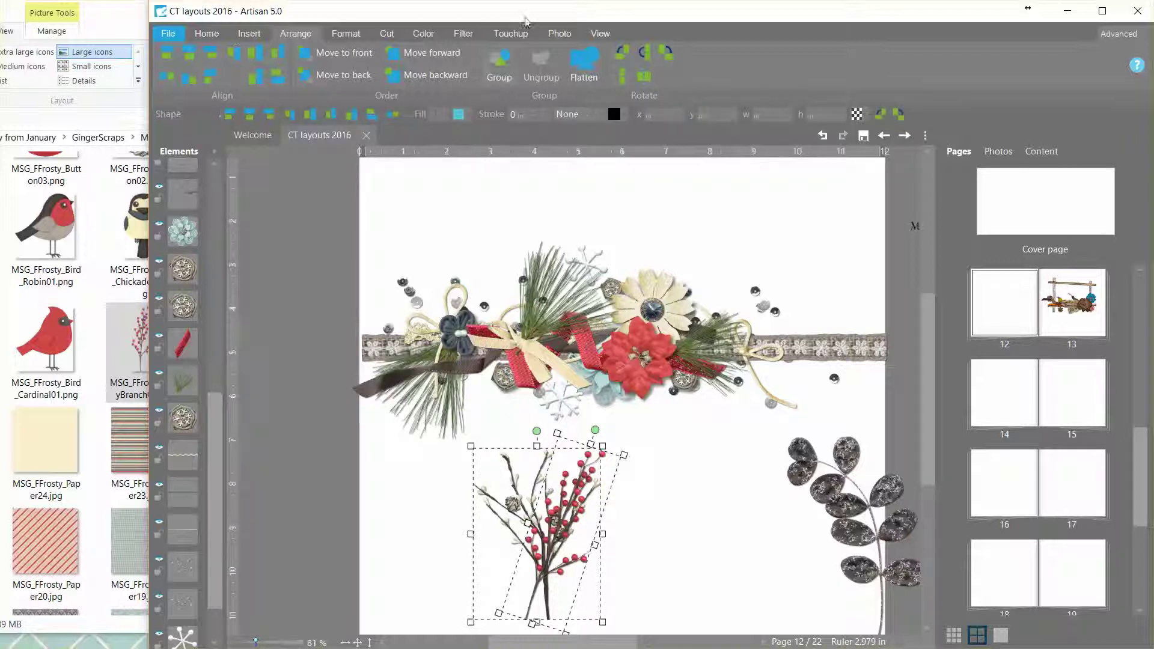
{"action": "key", "text": "ctrl+g"}
{"action": "right_click", "coordinate": [559, 517]}
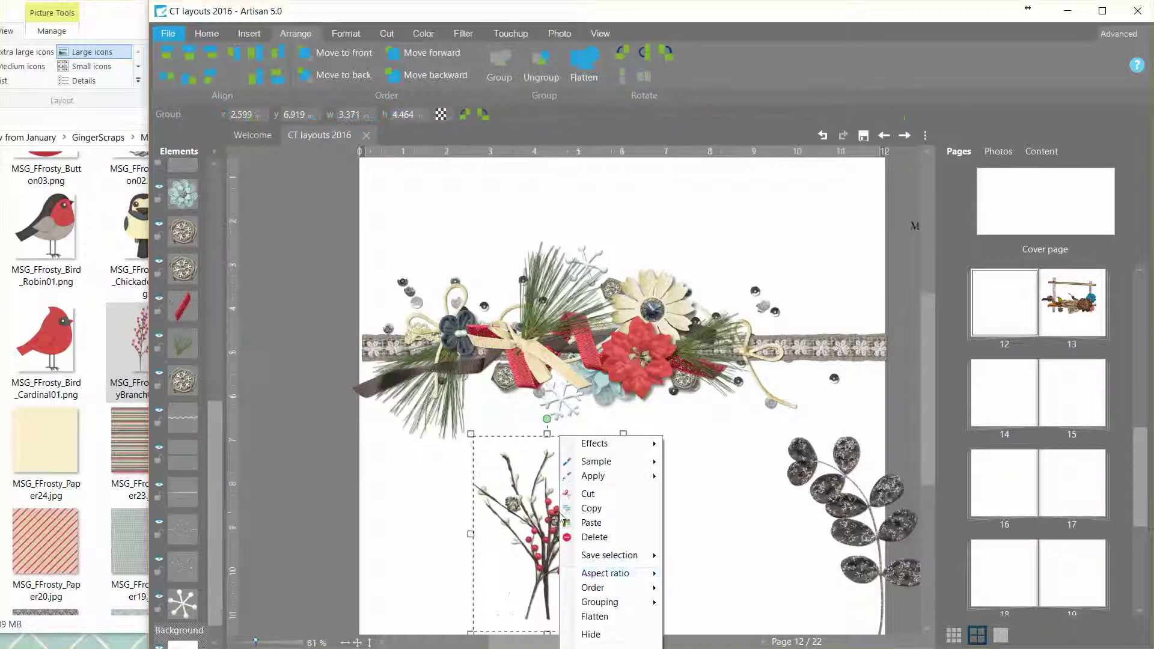
{"action": "mouse_move", "coordinate": [656, 585]}
{"action": "left_click", "coordinate": [698, 590]}
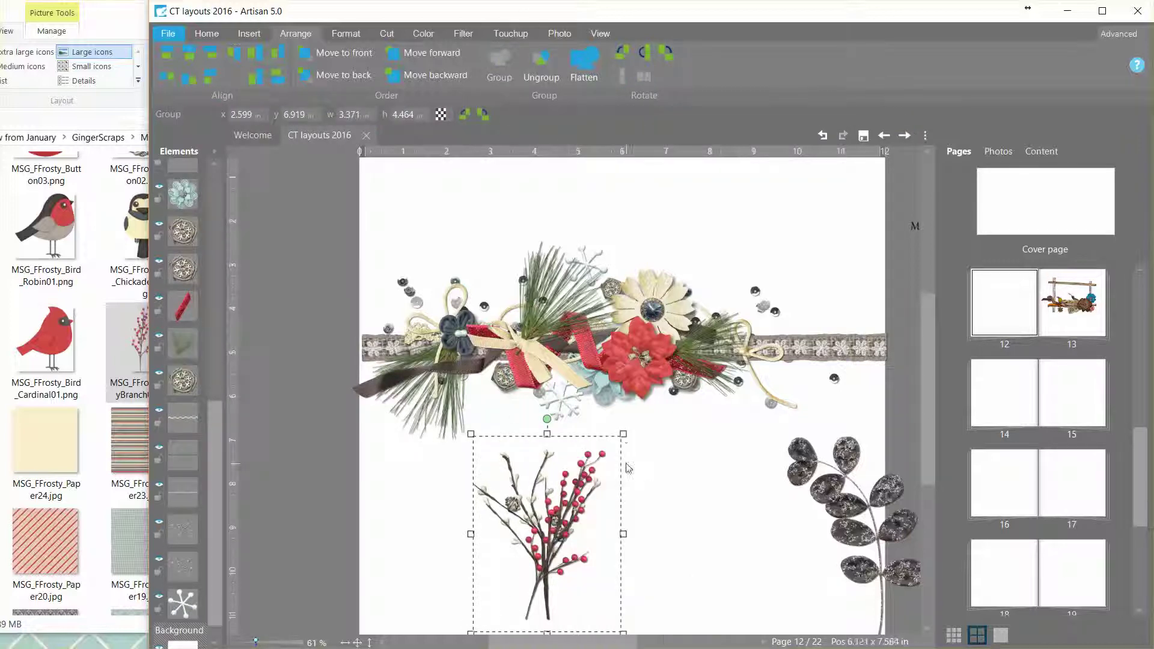
Shrink and rotate the branch group, fitting it into the cluster's left end.
{"action": "left_click_drag", "start_coordinate": [623, 434], "coordinate": [612, 449]}
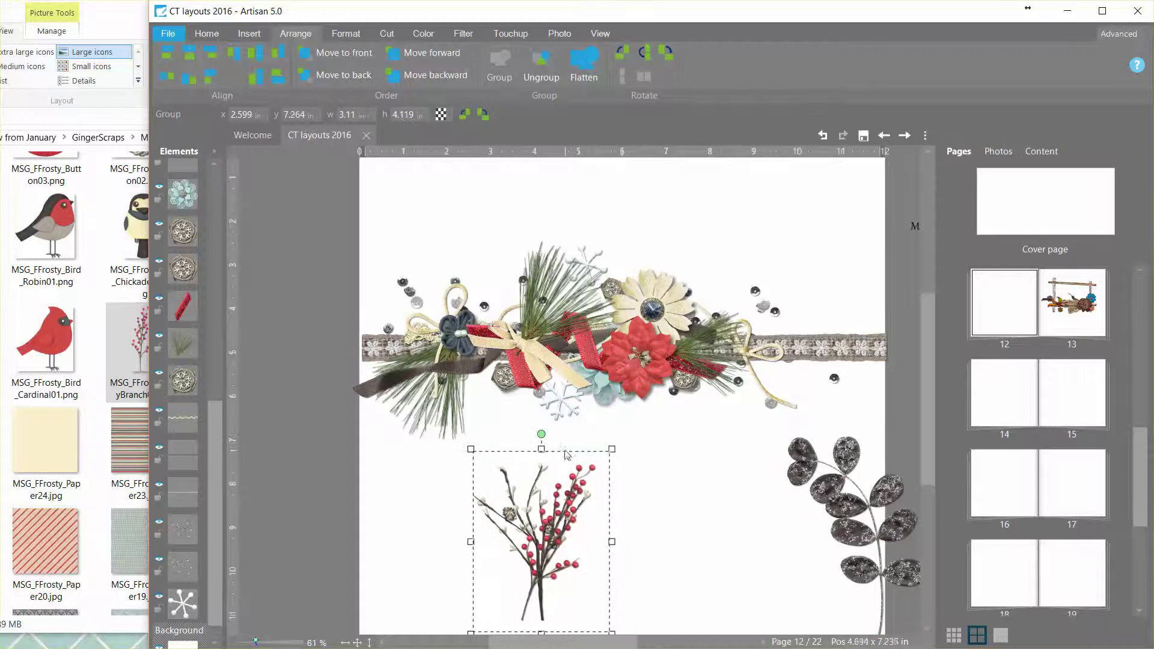
{"action": "left_click_drag", "start_coordinate": [540, 433], "coordinate": [434, 524]}
{"action": "left_click_drag", "start_coordinate": [549, 542], "coordinate": [451, 360]}
{"action": "left_click_drag", "start_coordinate": [339, 338], "coordinate": [339, 376]}
{"action": "left_click_drag", "start_coordinate": [450, 355], "coordinate": [446, 352]}
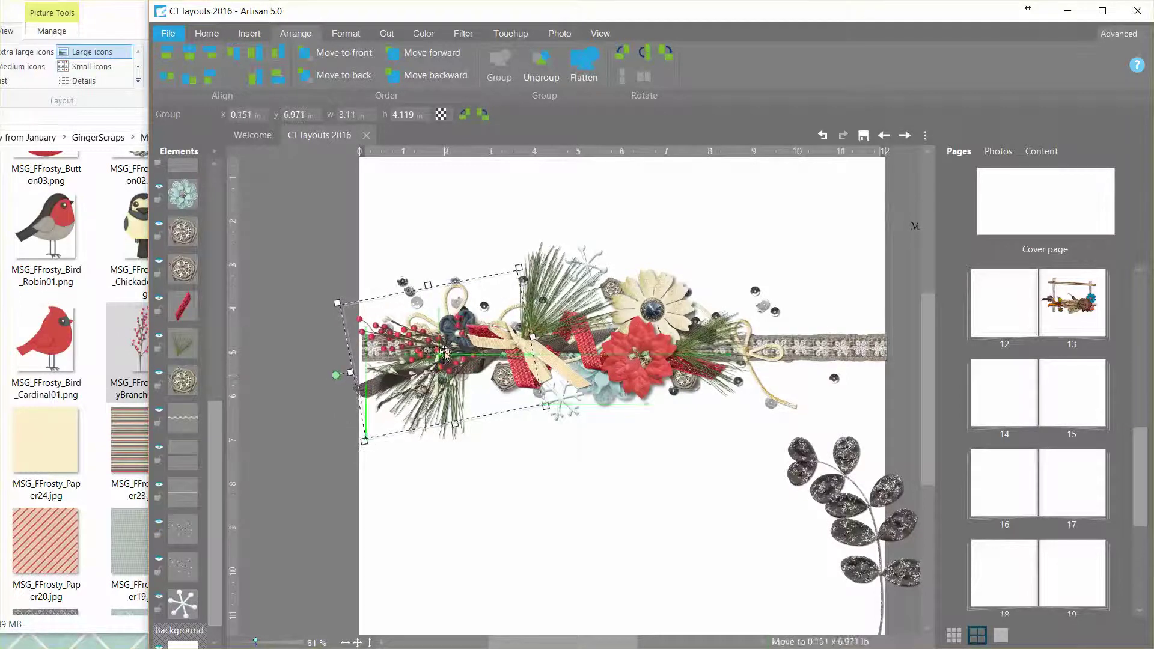
Group the two branch elements and change the group's place in the layer stack.
{"action": "left_click", "coordinate": [456, 435], "text": "shift"}
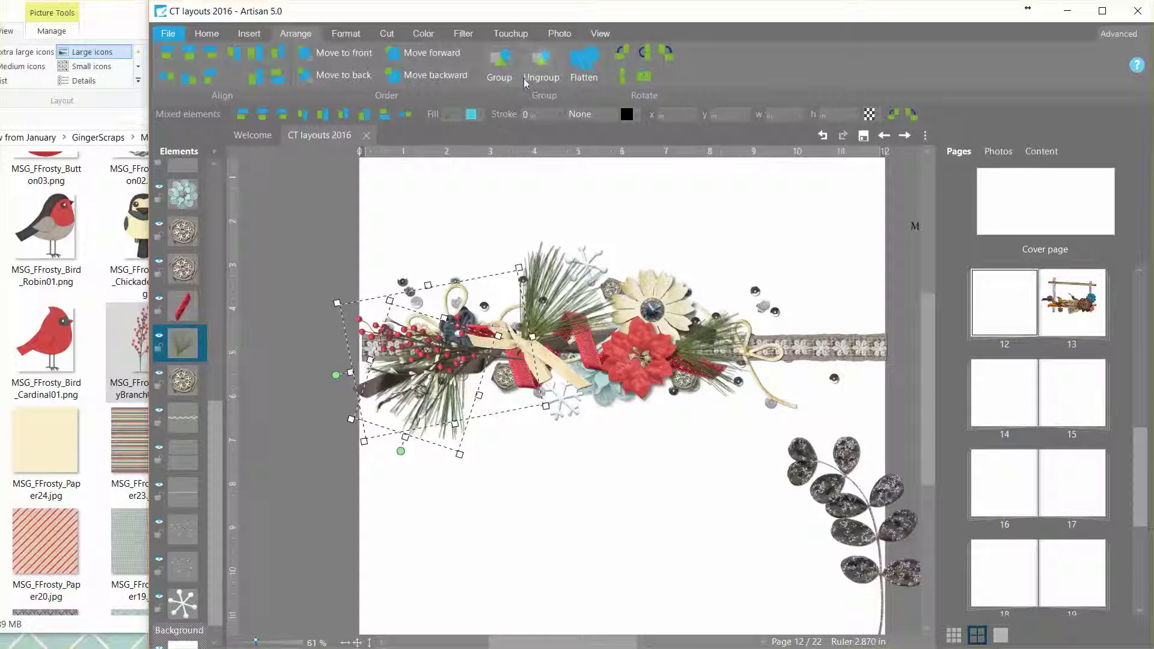
{"action": "left_click", "coordinate": [500, 62]}
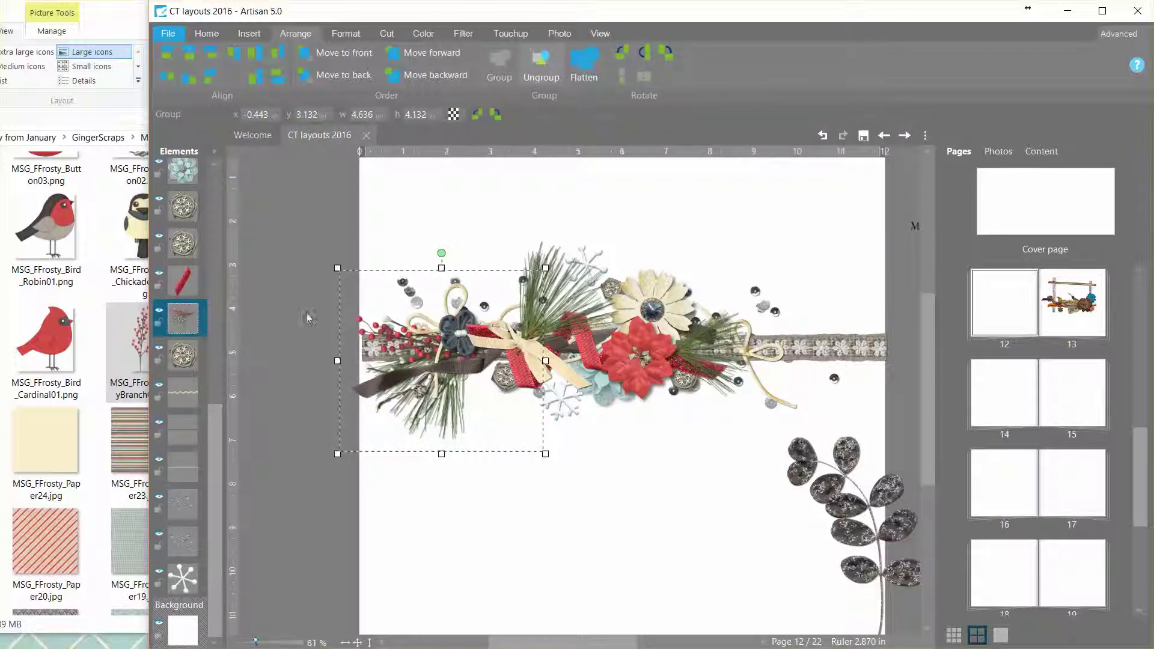
{"action": "left_click_drag", "start_coordinate": [183, 319], "coordinate": [182, 345]}
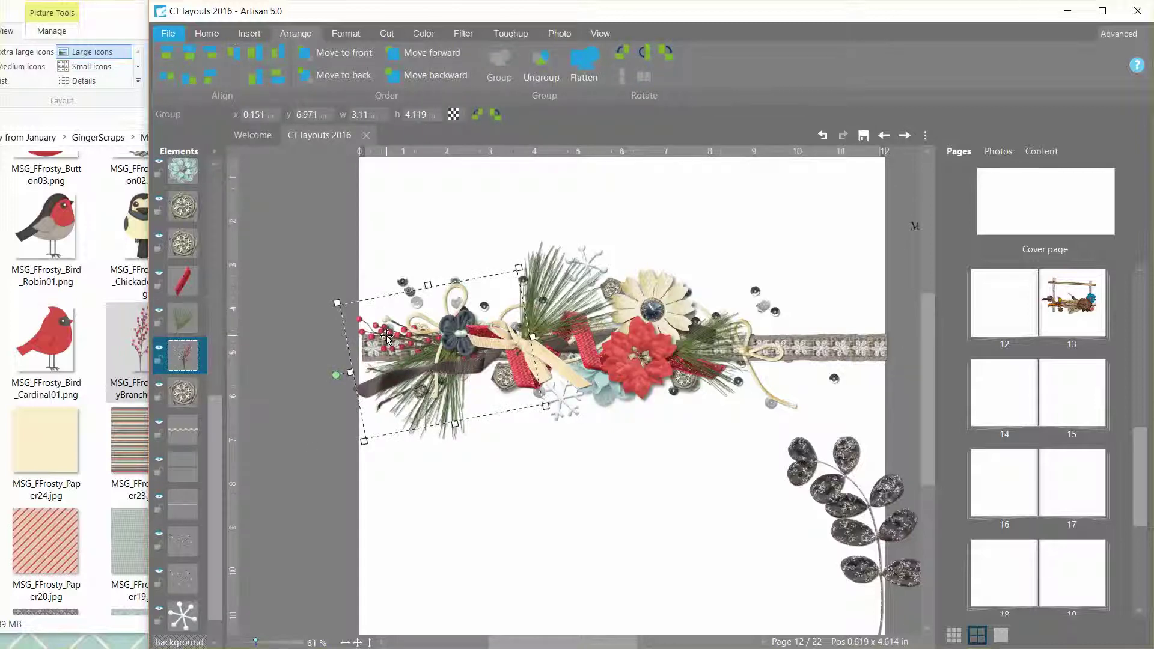
Rotate the berry-branch group and move it onto the cluster's right side.
{"action": "left_click_drag", "start_coordinate": [387, 336], "coordinate": [547, 453]}
{"action": "left_click_drag", "start_coordinate": [595, 389], "coordinate": [576, 488]}
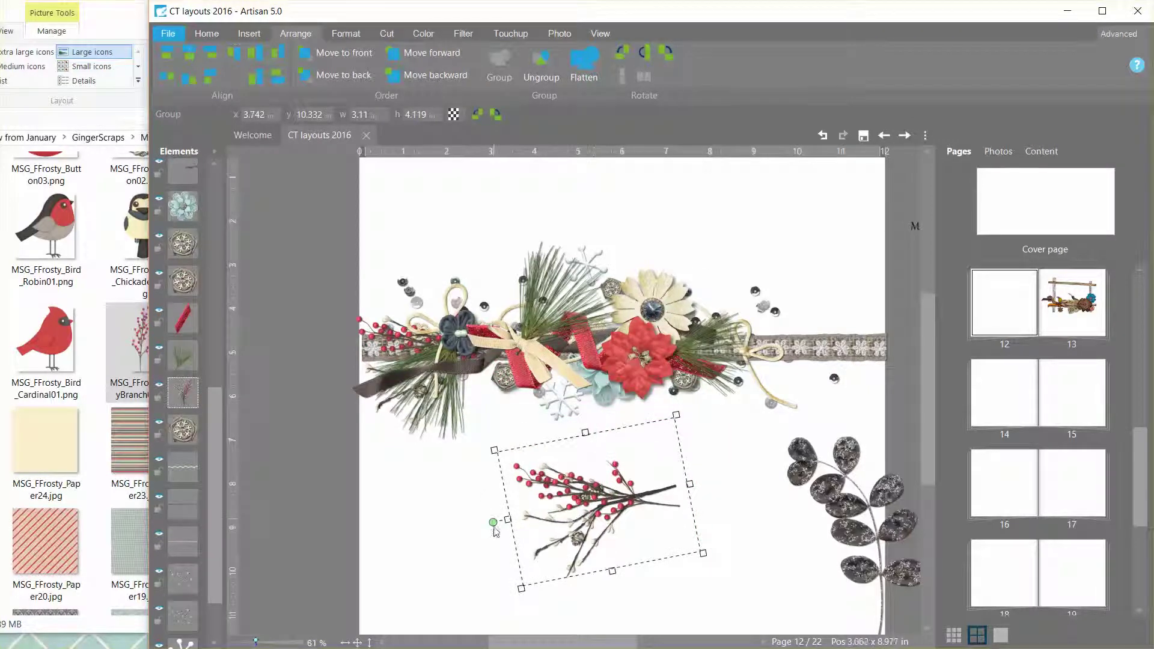
{"action": "left_click_drag", "start_coordinate": [493, 520], "coordinate": [667, 462]}
{"action": "left_click", "coordinate": [666, 462]}
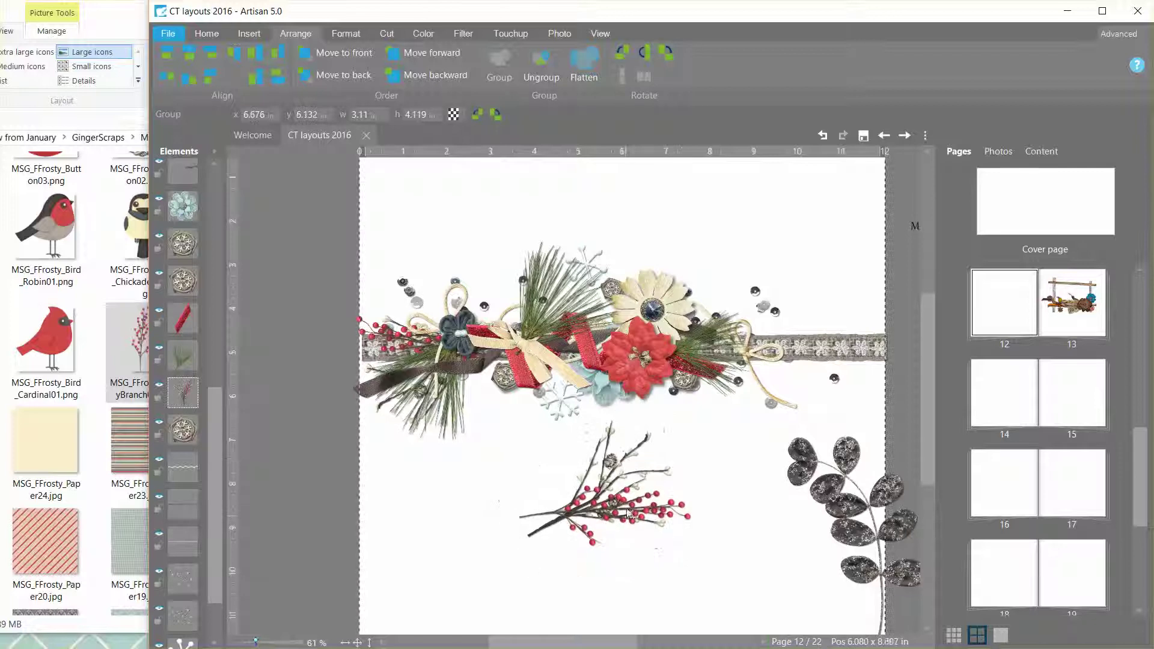
{"action": "left_click_drag", "start_coordinate": [618, 501], "coordinate": [743, 333]}
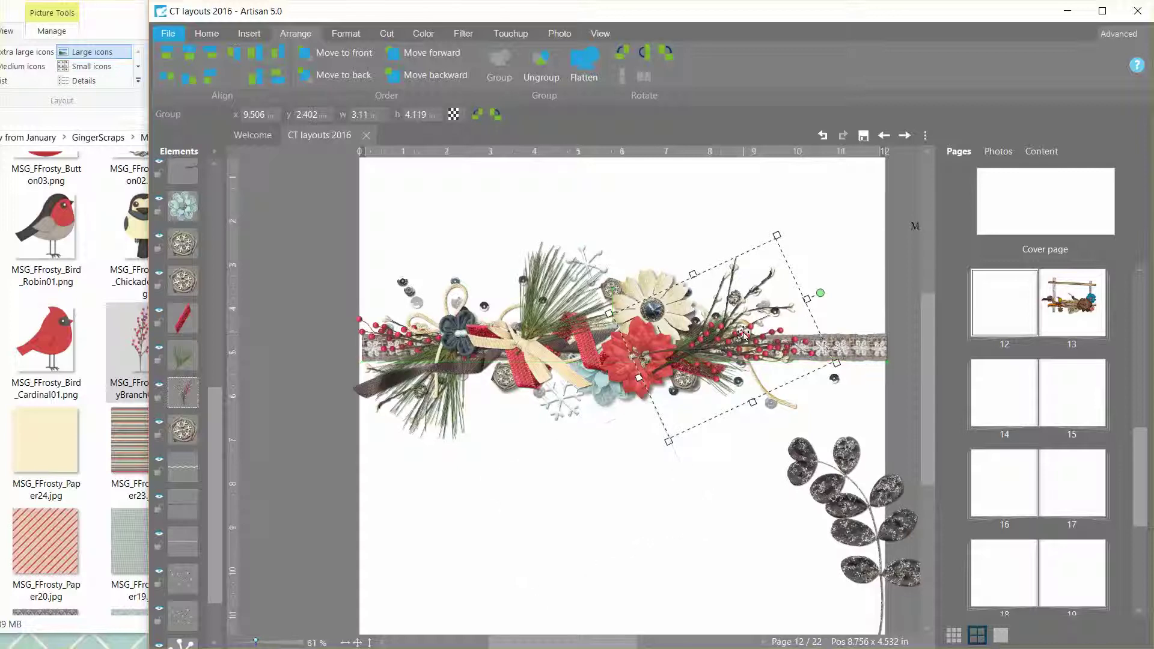
Group the branches with the lace border strip, then ungroup them again.
{"action": "left_click", "coordinate": [859, 359], "text": "shift"}
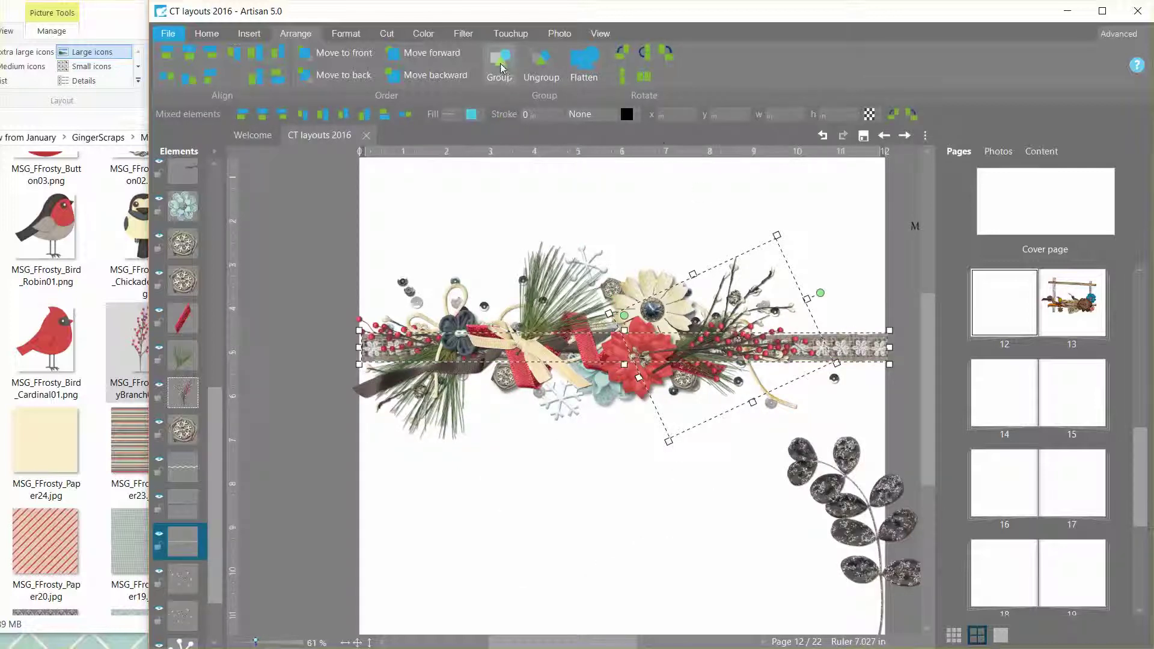
{"action": "key", "text": "ctrl+g"}
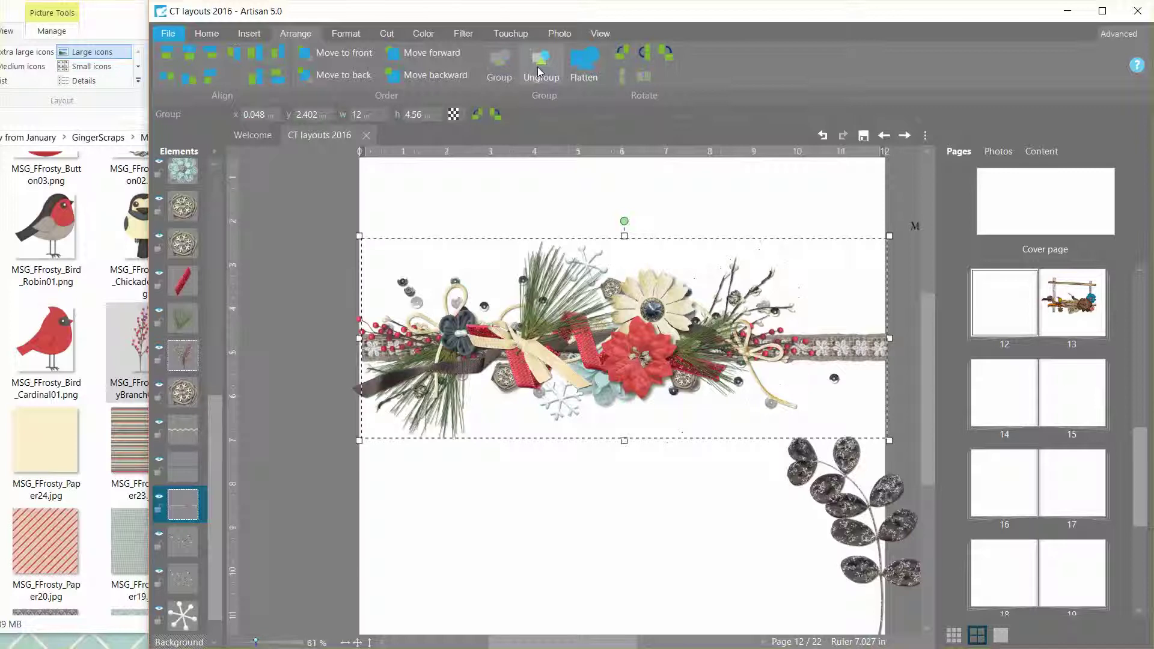
{"action": "left_click", "coordinate": [539, 72]}
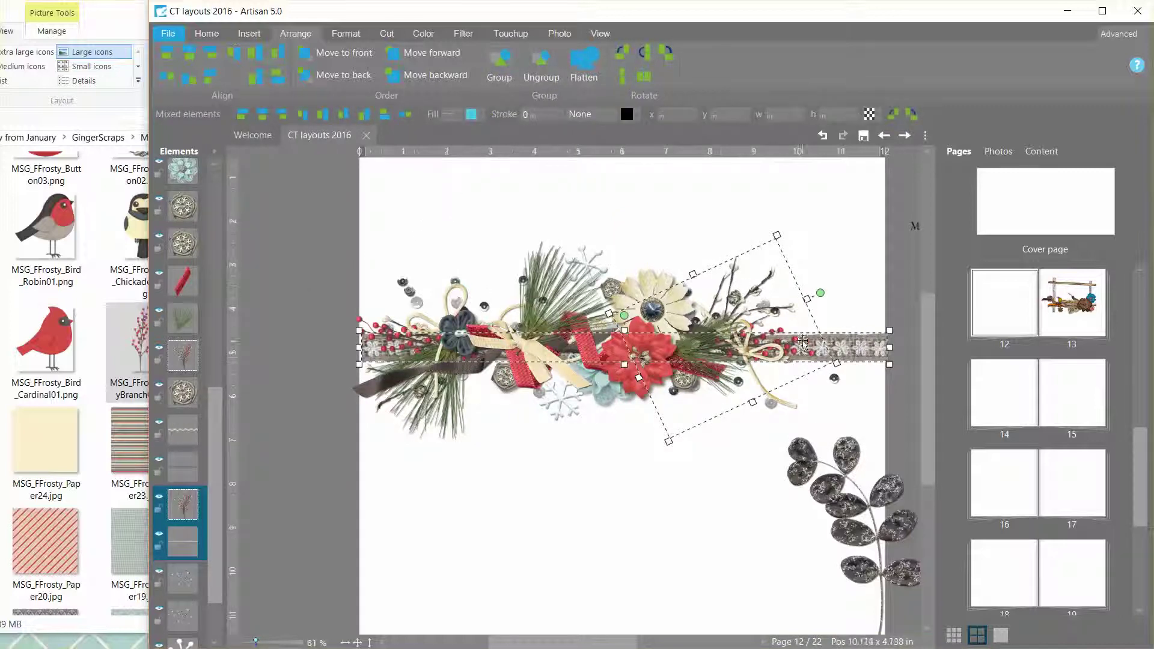
Shrink the red poinsettia and delete the dark leaf branch.
{"action": "left_click", "coordinate": [299, 383]}
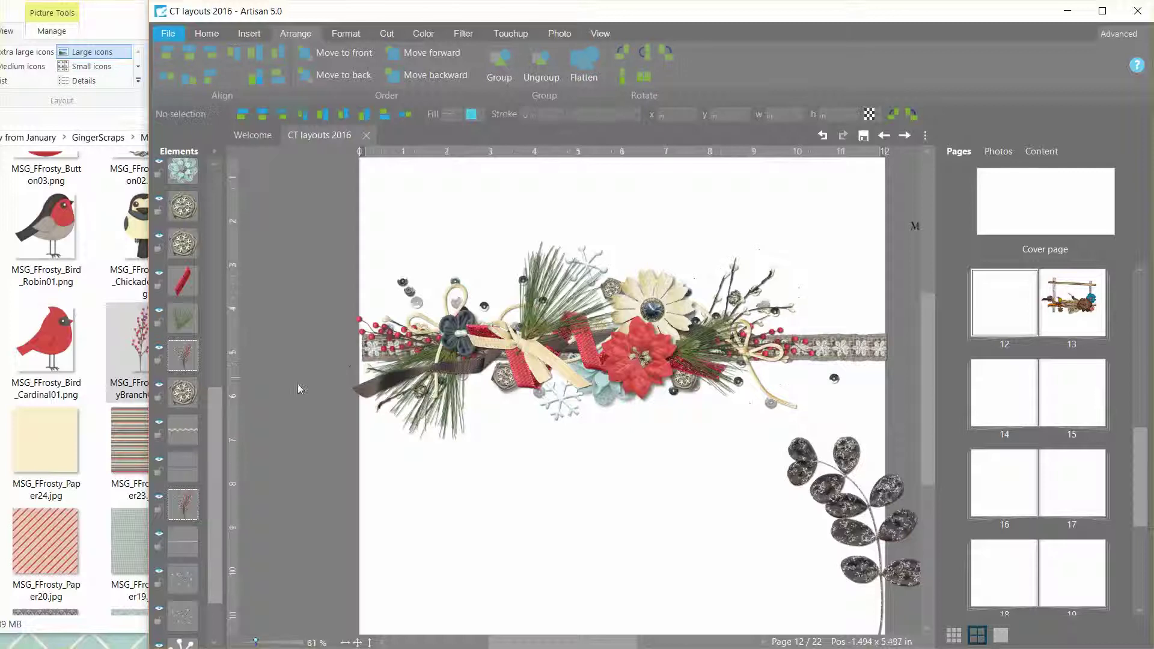
{"action": "left_click", "coordinate": [626, 373]}
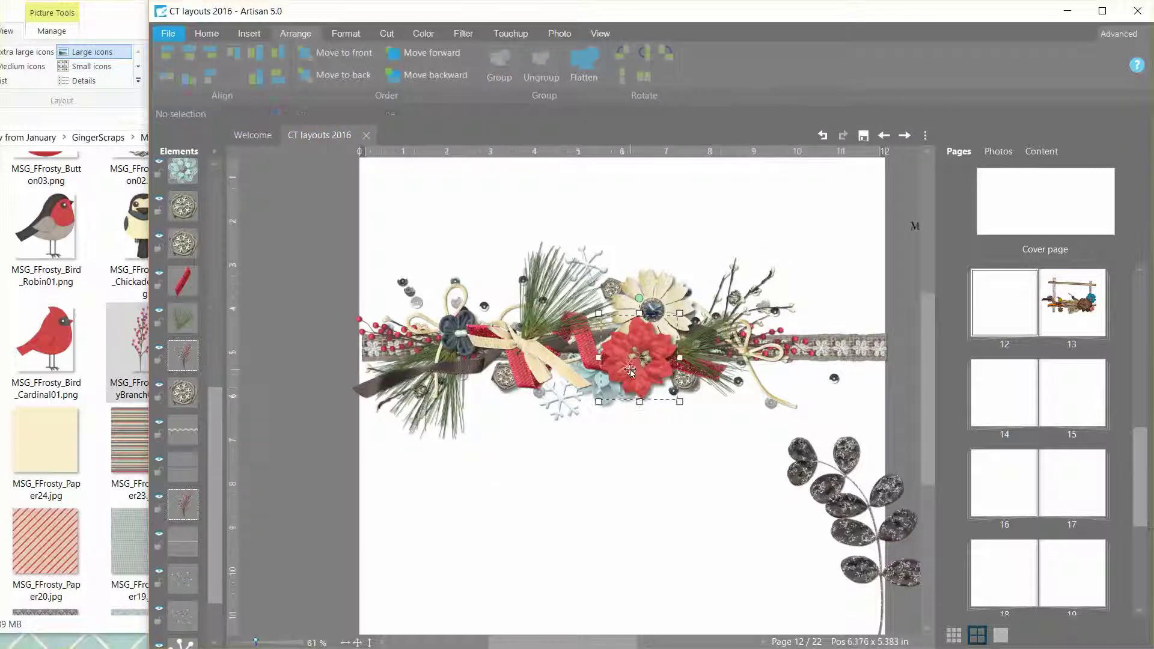
{"action": "left_click_drag", "start_coordinate": [639, 402], "coordinate": [639, 360]}
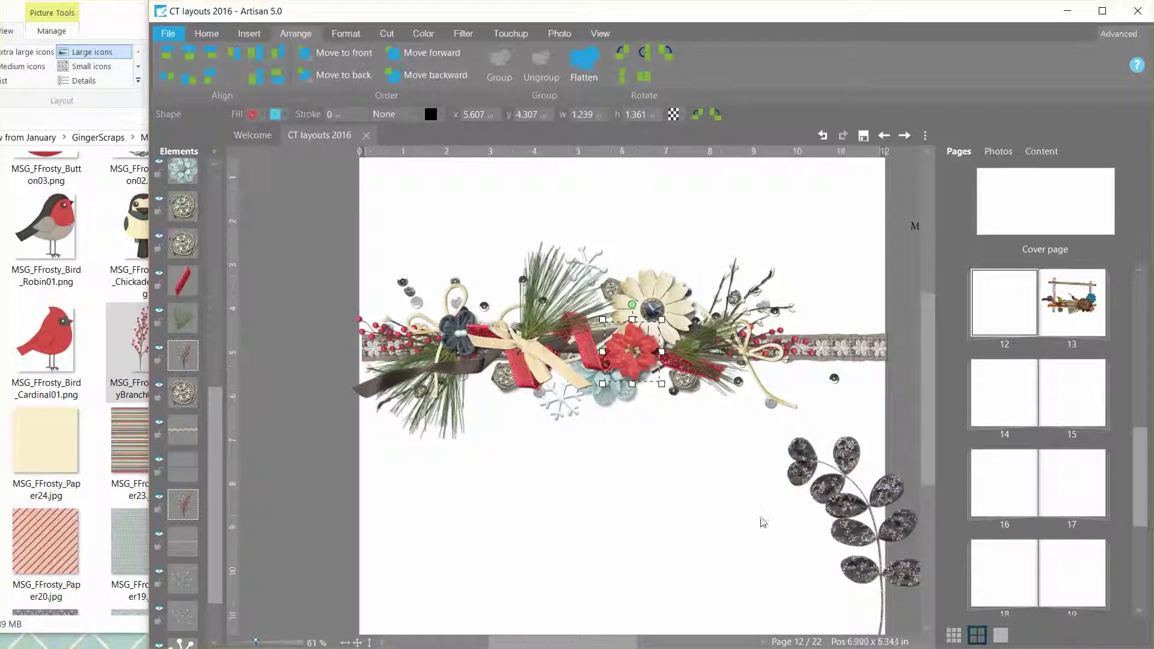
{"action": "left_click_drag", "start_coordinate": [850, 513], "coordinate": [675, 506]}
{"action": "key", "text": "Delete"}
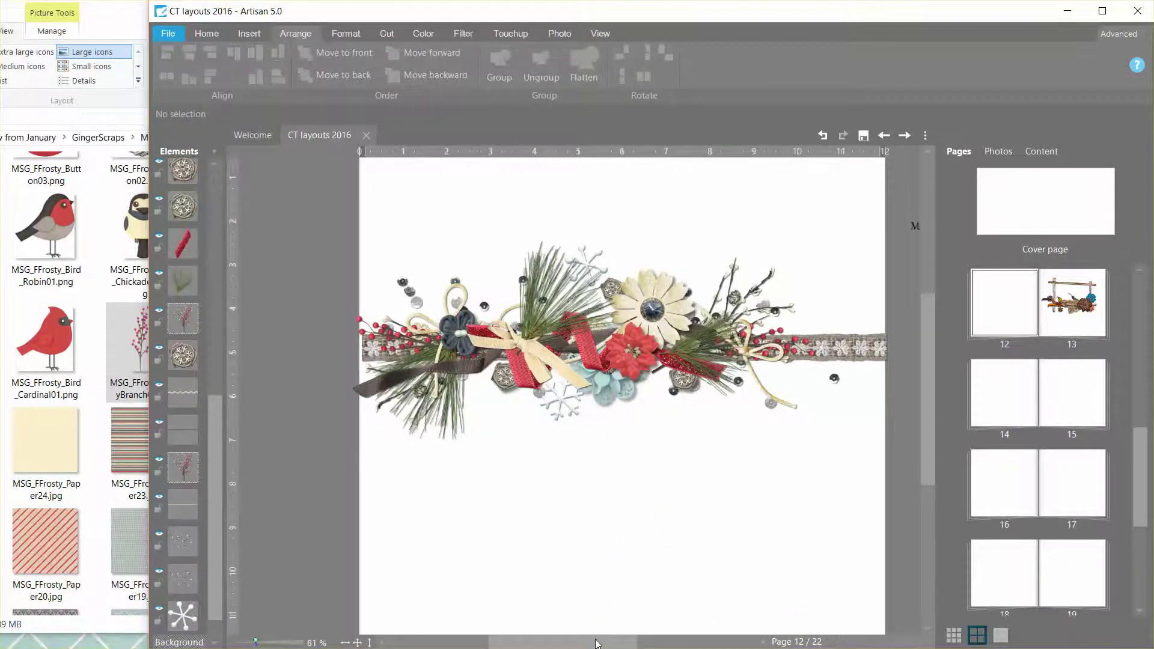
{"action": "mouse_move", "coordinate": [599, 643]}
{"action": "left_mouse_down"}
{"action": "mouse_move", "coordinate": [586, 642]}
{"action": "mouse_move", "coordinate": [616, 645]}
{"action": "left_mouse_up"}
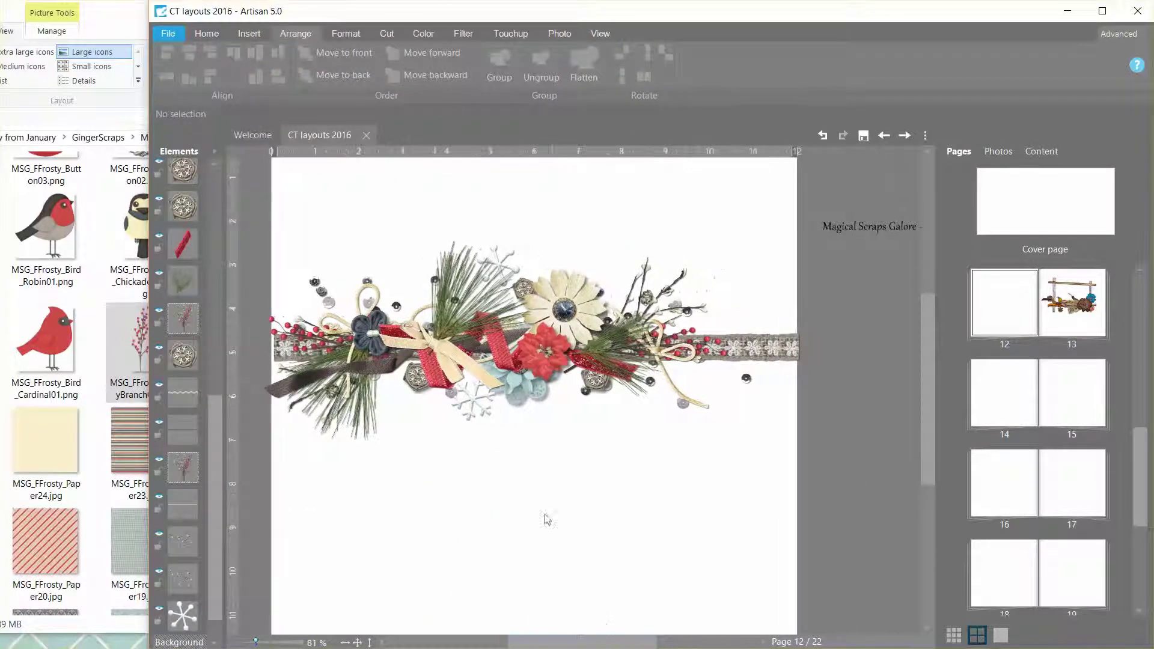
Slightly shrink and reposition the upper pine spray, then deselect it.
{"action": "left_click", "coordinate": [456, 290]}
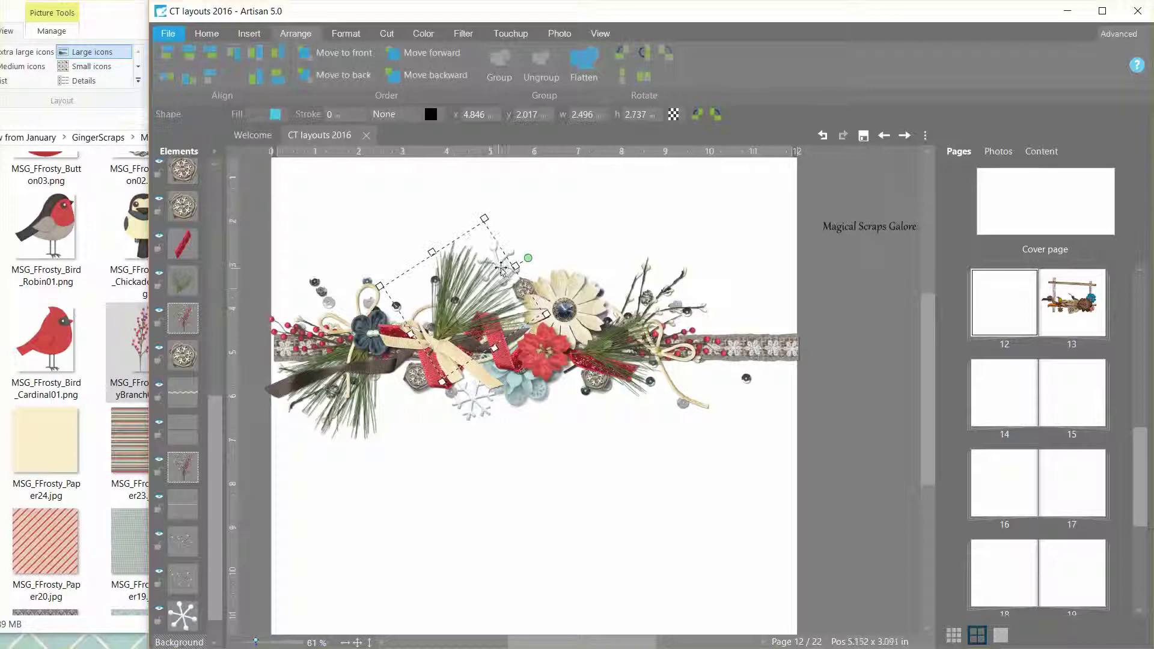
{"action": "left_click_drag", "start_coordinate": [484, 217], "coordinate": [480, 237]}
{"action": "left_click_drag", "start_coordinate": [465, 307], "coordinate": [460, 311]}
{"action": "left_click", "coordinate": [475, 412]}
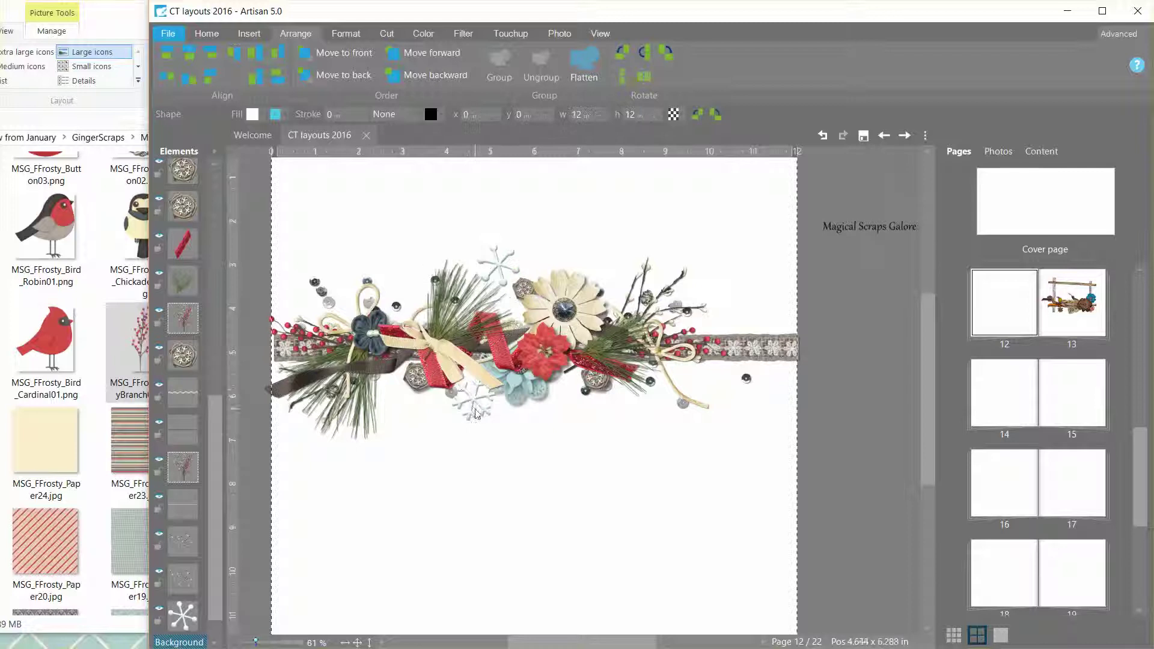
Duplicate both snowflakes and move one copy right, shrinking it to about 70%.
{"action": "left_click_drag", "start_coordinate": [532, 645], "coordinate": [518, 645]}
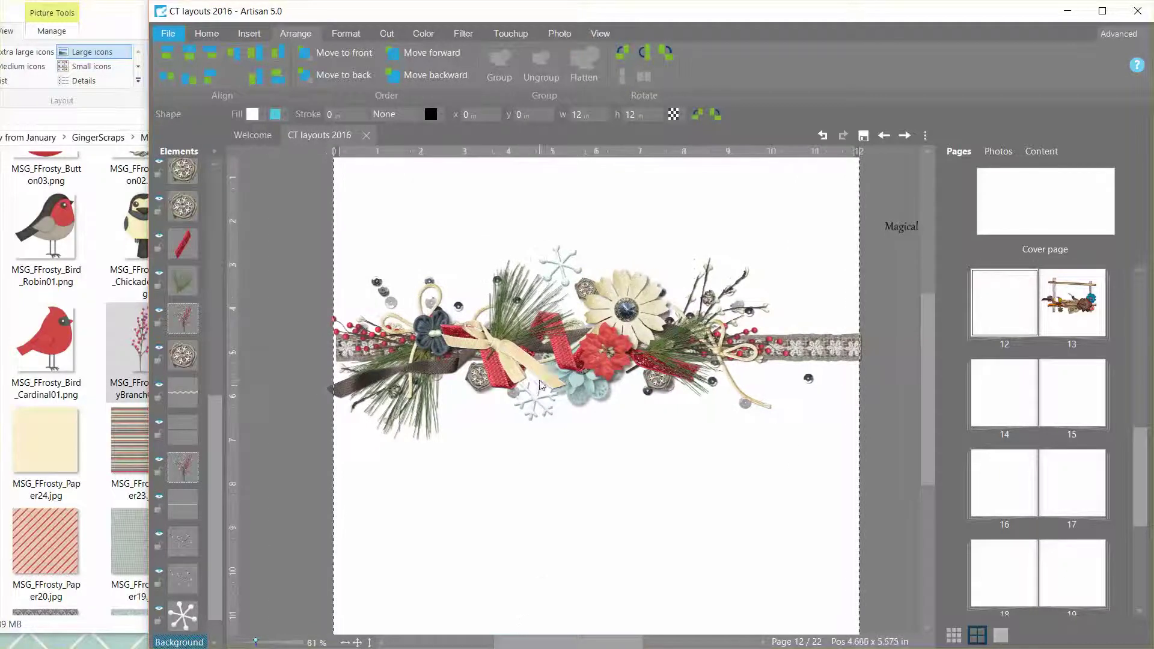
{"action": "left_click", "coordinate": [528, 403]}
{"action": "left_click", "coordinate": [569, 260], "text": "shift"}
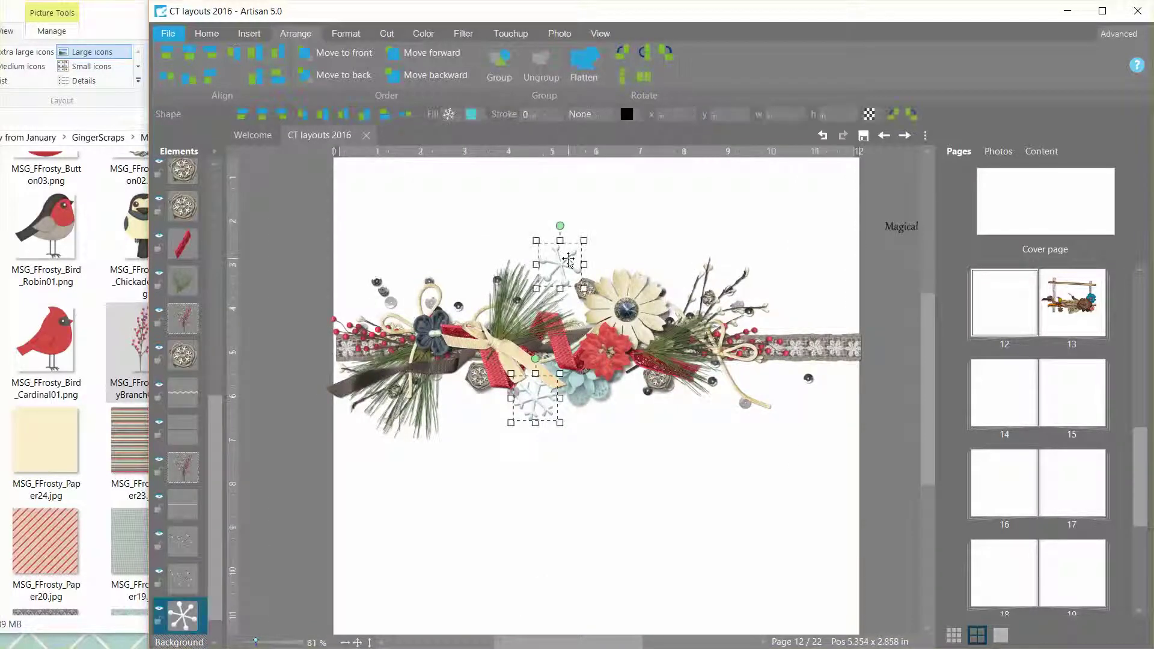
{"action": "key", "text": "ctrl+d"}
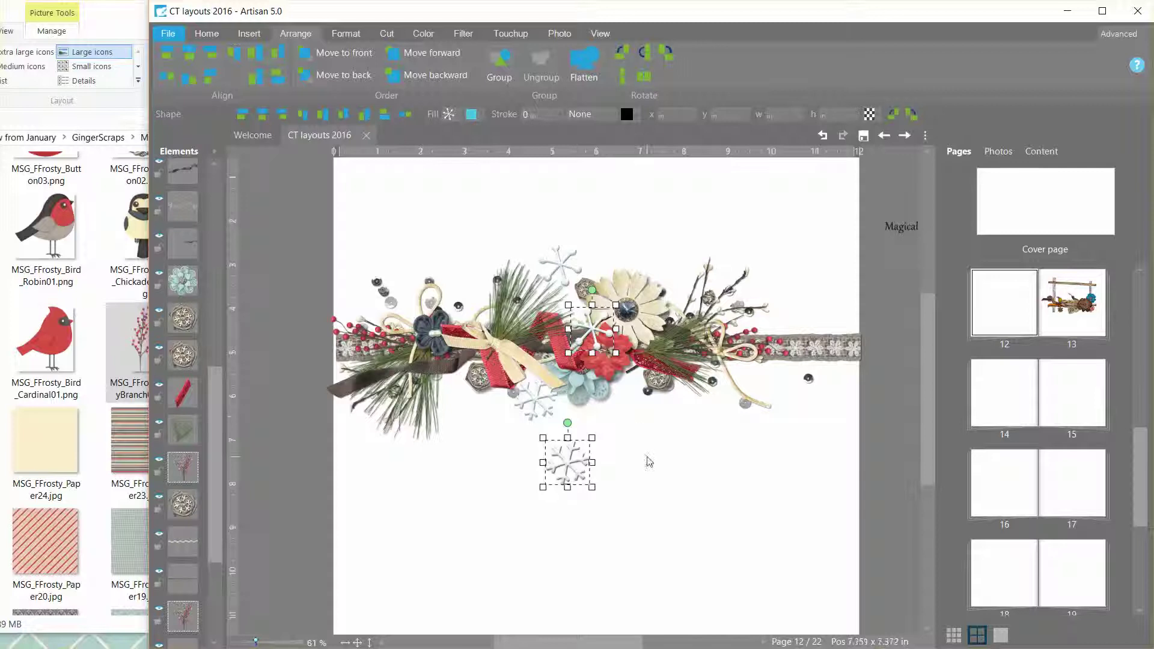
{"action": "left_click_drag", "start_coordinate": [614, 333], "coordinate": [809, 364]}
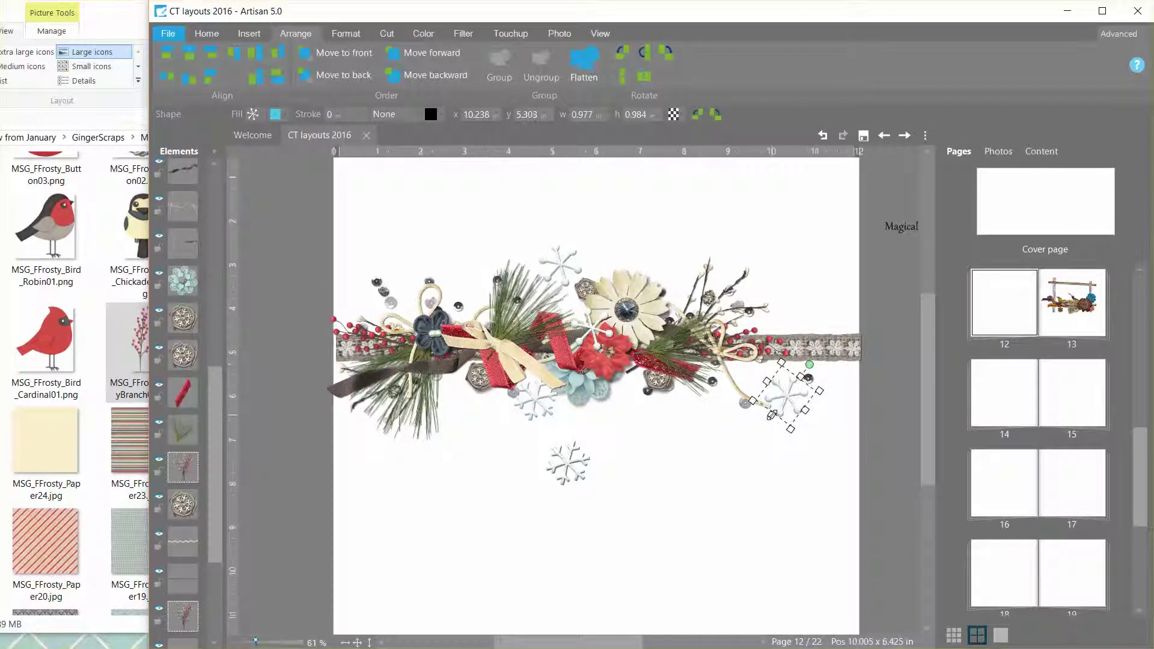
{"action": "left_click_drag", "start_coordinate": [772, 415], "coordinate": [779, 405]}
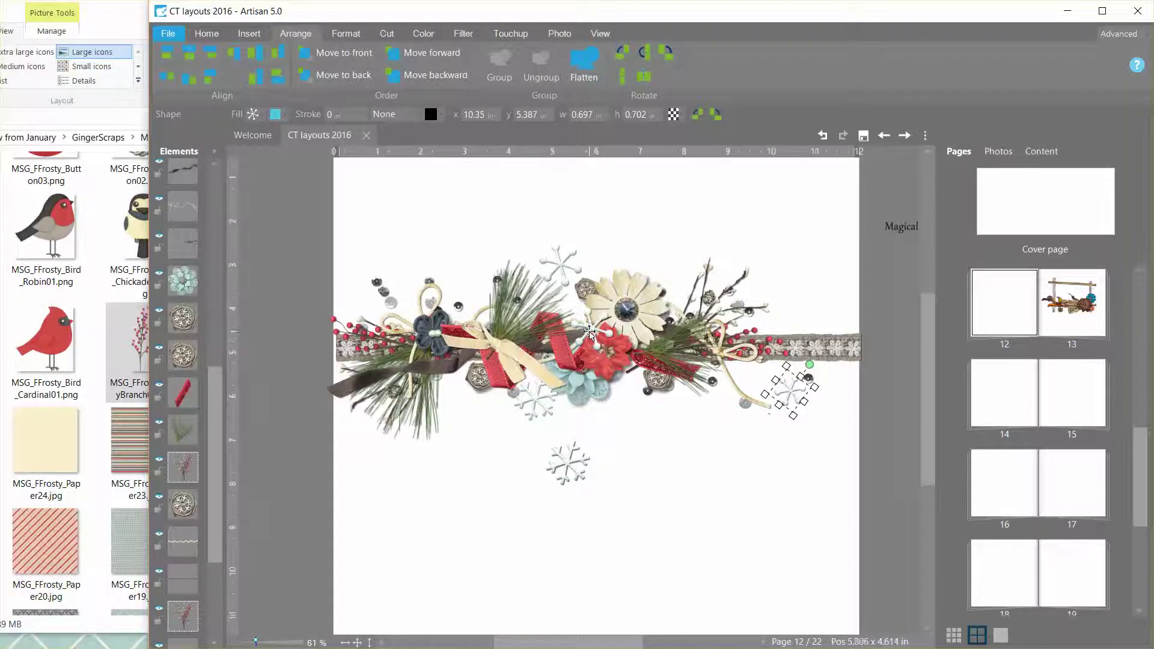
Place snowflake copies at the cluster's lower left and on the cluster, sending them behind.
{"action": "left_click_drag", "start_coordinate": [589, 333], "coordinate": [368, 432]}
{"action": "left_click", "coordinate": [337, 75]}
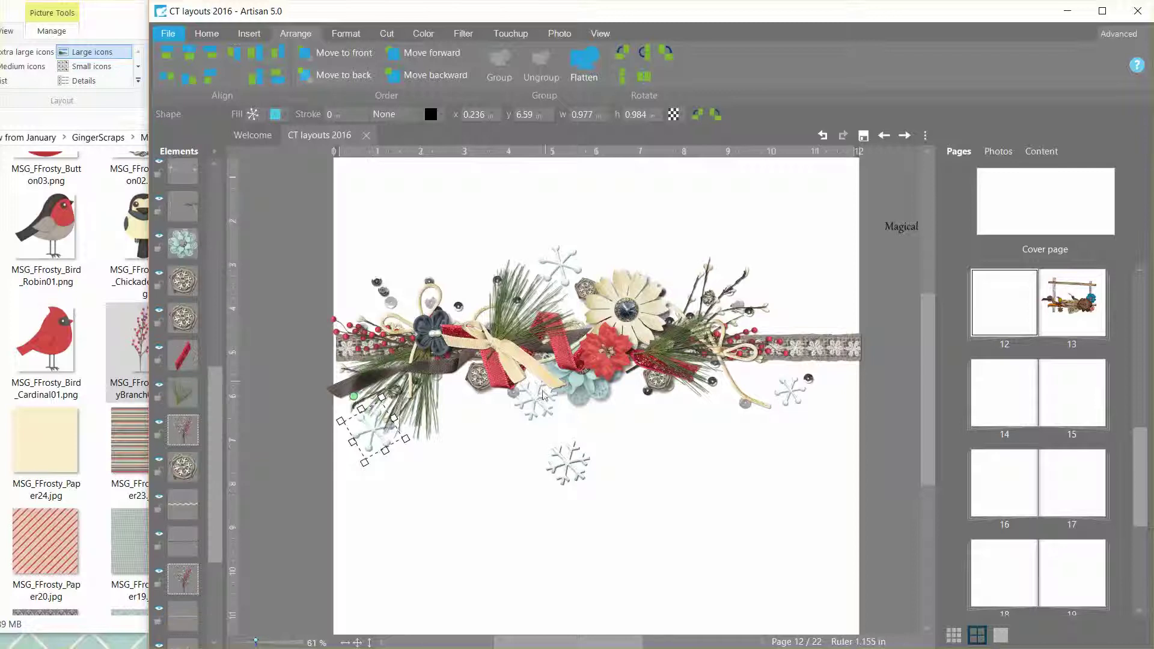
{"action": "left_click_drag", "start_coordinate": [571, 455], "coordinate": [407, 301]}
{"action": "left_click", "coordinate": [357, 78]}
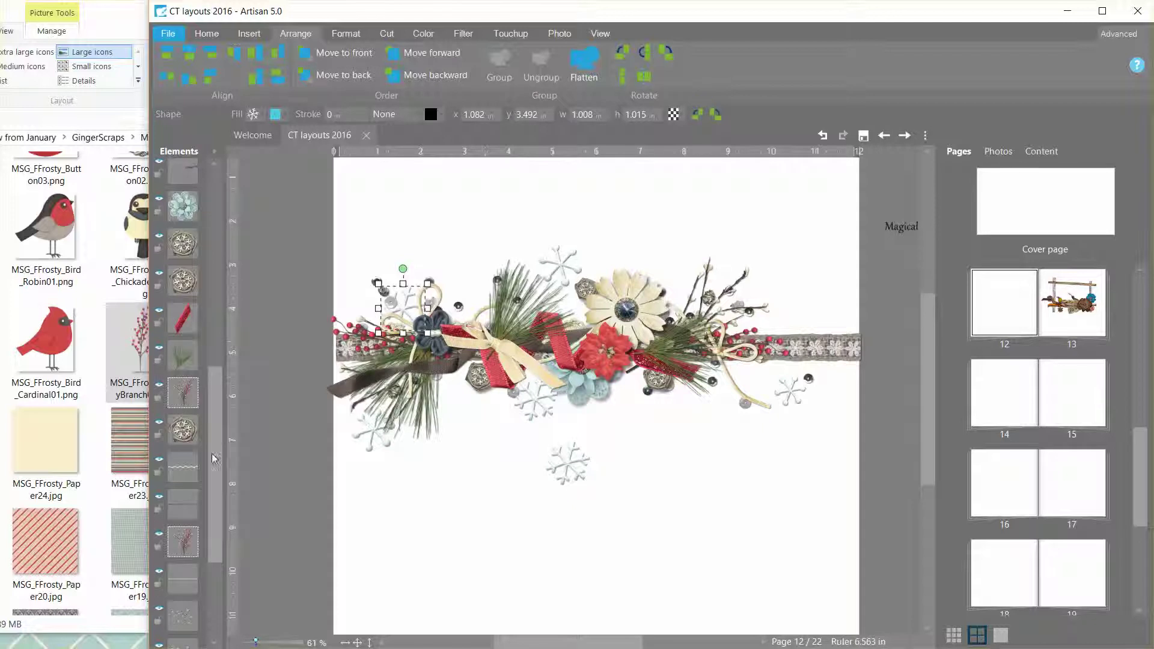
{"action": "scroll", "coordinate": [215, 460], "scroll_direction": "down", "scroll_amount": 3}
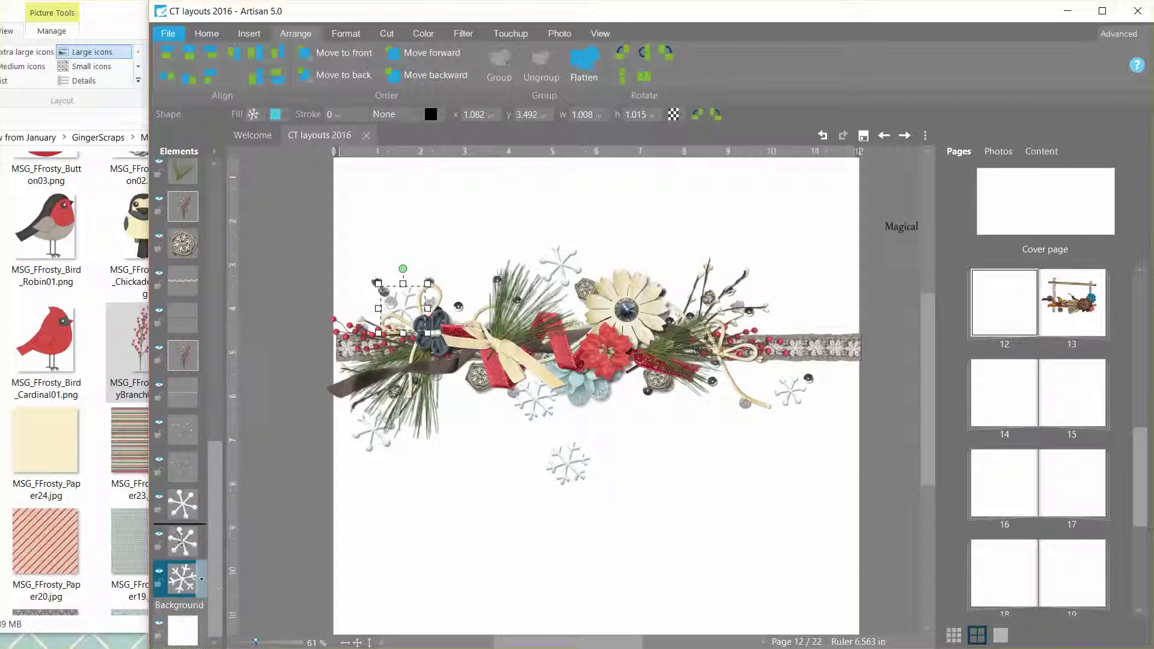
{"action": "left_click_drag", "start_coordinate": [188, 430], "coordinate": [187, 429]}
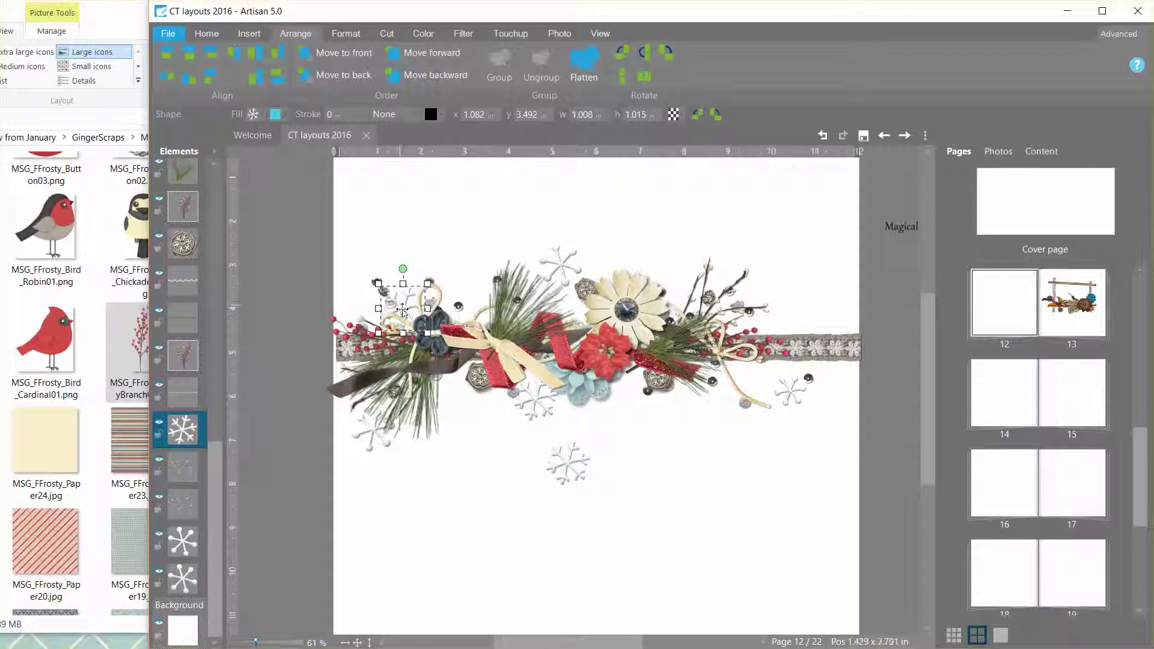
Enlarge the lone lower snowflake, send it to back, and move it onto the flower cluster.
{"action": "left_click", "coordinate": [572, 472]}
{"action": "left_click_drag", "start_coordinate": [592, 437], "coordinate": [651, 374]}
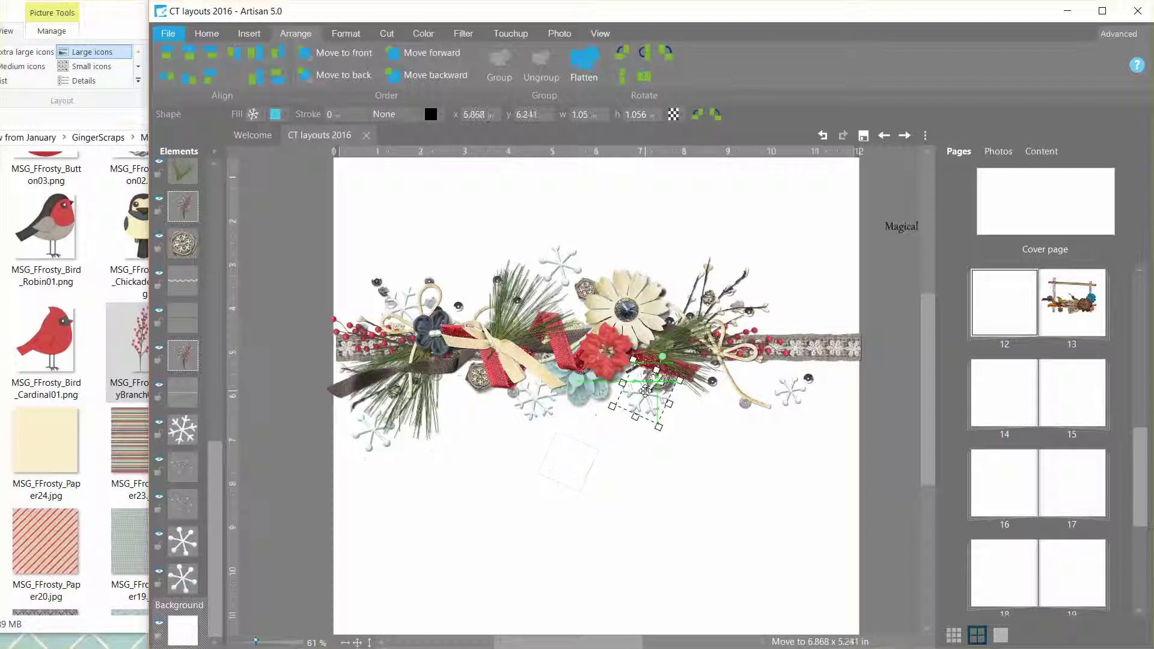
{"action": "left_click", "coordinate": [339, 75]}
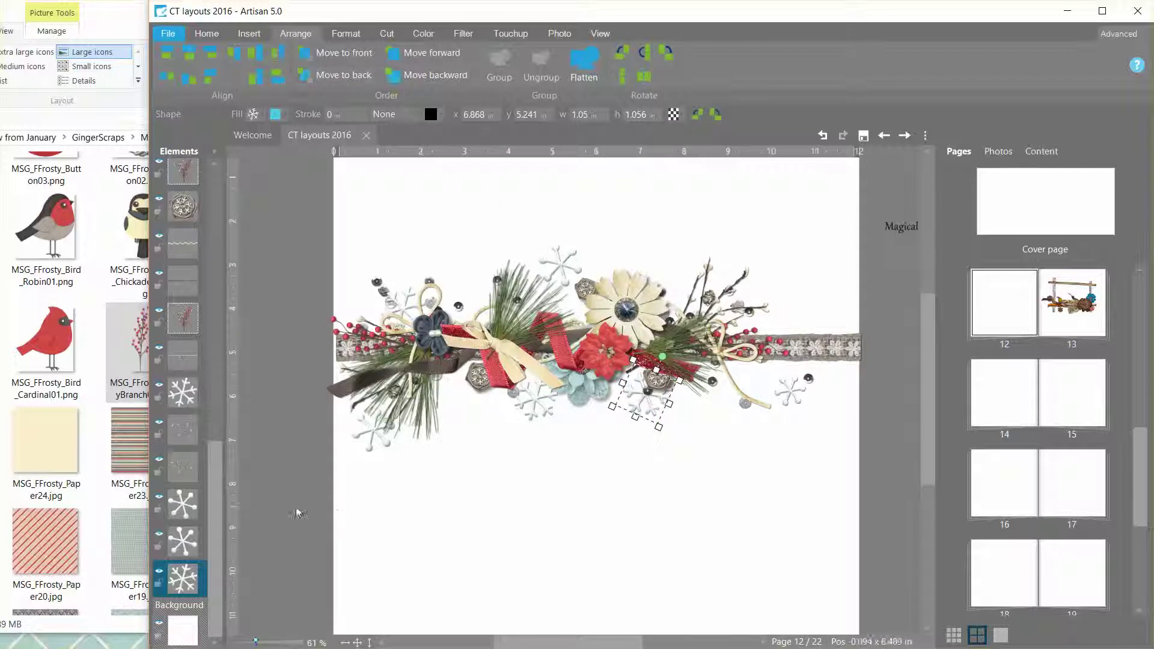
{"action": "left_click", "coordinate": [514, 479]}
{"action": "left_click_drag", "start_coordinate": [654, 412], "coordinate": [688, 315]}
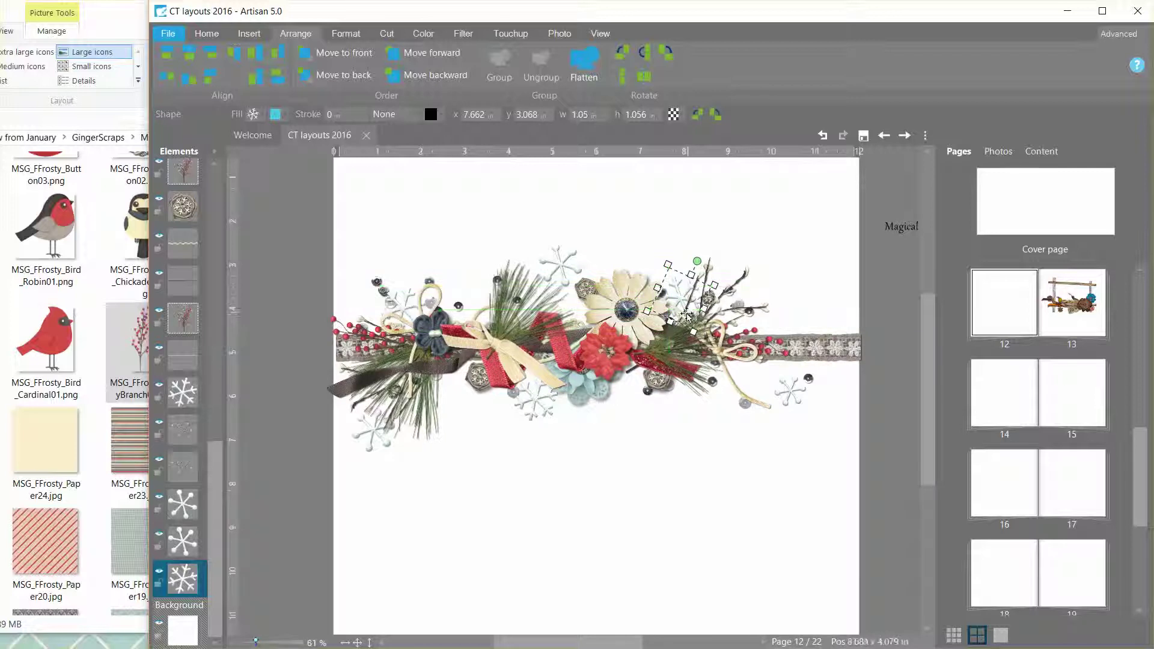
Nudge the snowflake-scatter element slightly left within the winter cluster, then deselect it.
{"action": "left_click", "coordinate": [299, 496]}
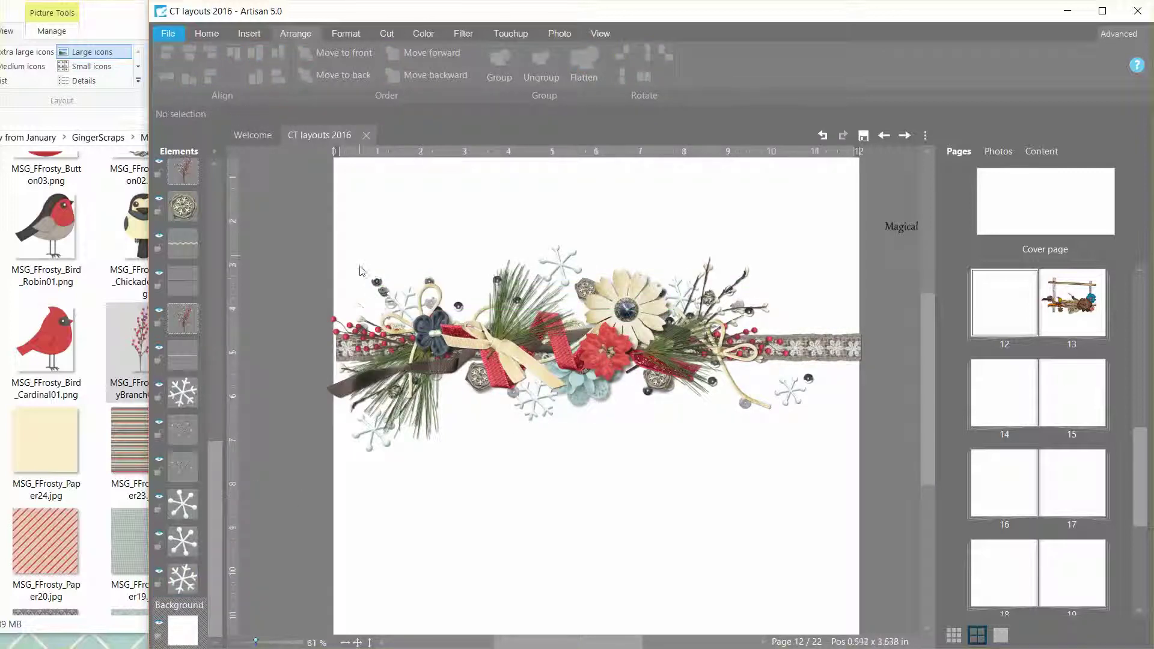
{"action": "left_click_drag", "start_coordinate": [375, 282], "coordinate": [353, 293]}
{"action": "left_click_drag", "start_coordinate": [744, 404], "coordinate": [709, 413]}
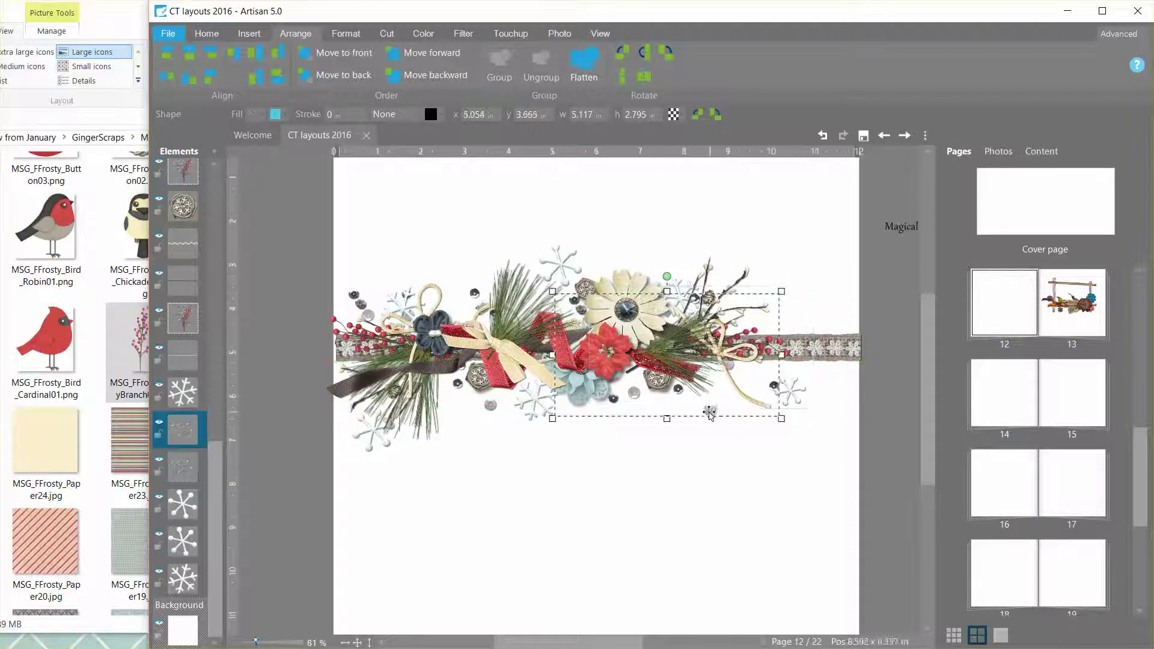
{"action": "left_click", "coordinate": [304, 551]}
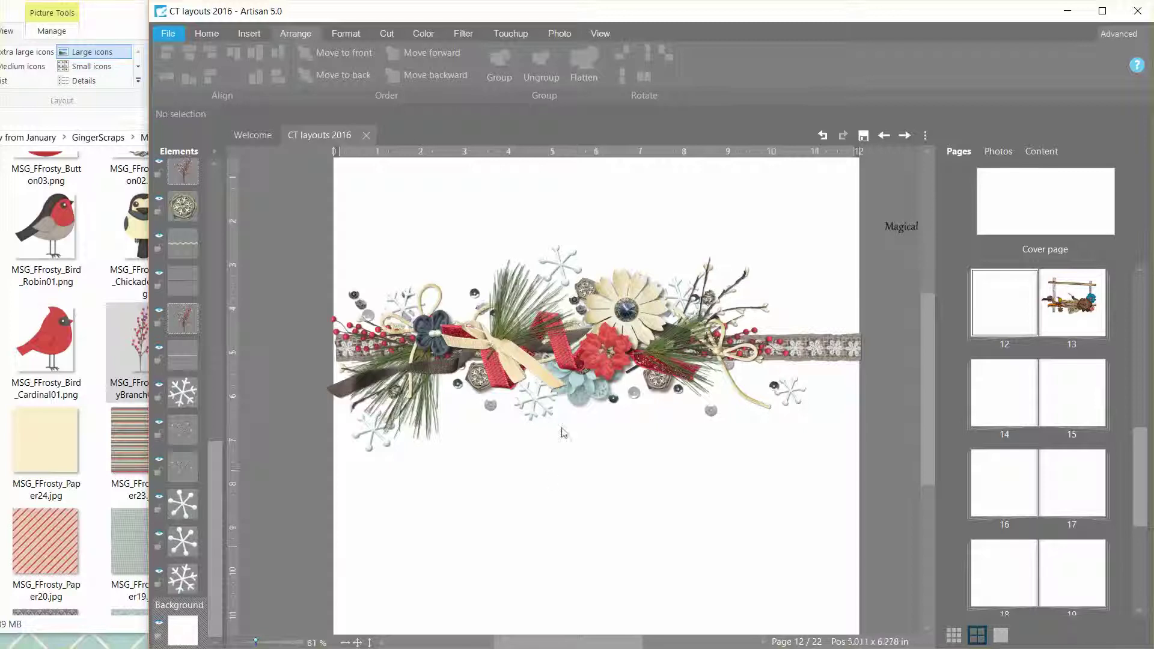
Select the ribbon element to show the Format tools, then deselect it, leaving the cluster unchanged.
{"action": "left_click", "coordinate": [496, 346]}
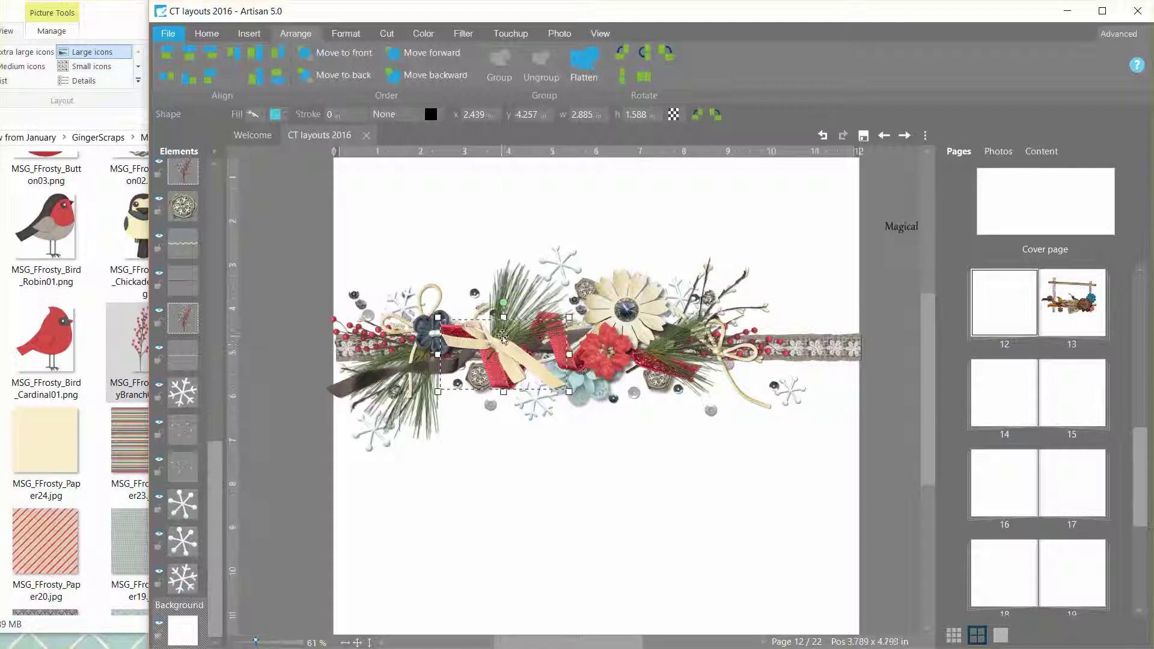
{"action": "left_click", "coordinate": [355, 30]}
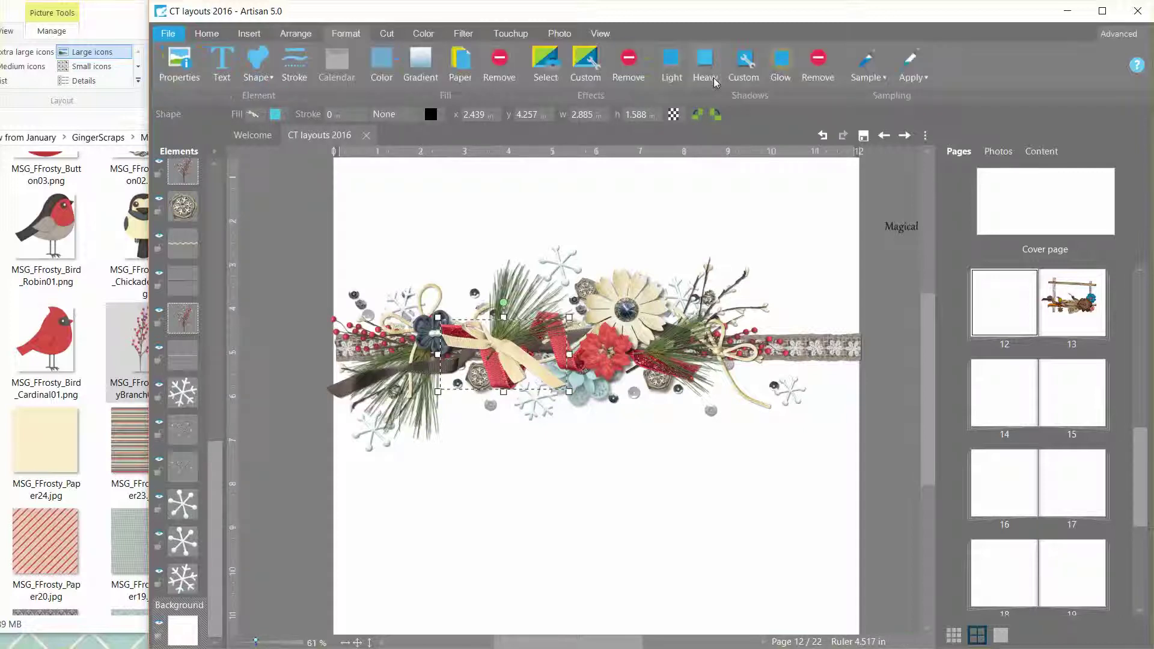
{"action": "left_click", "coordinate": [302, 345]}
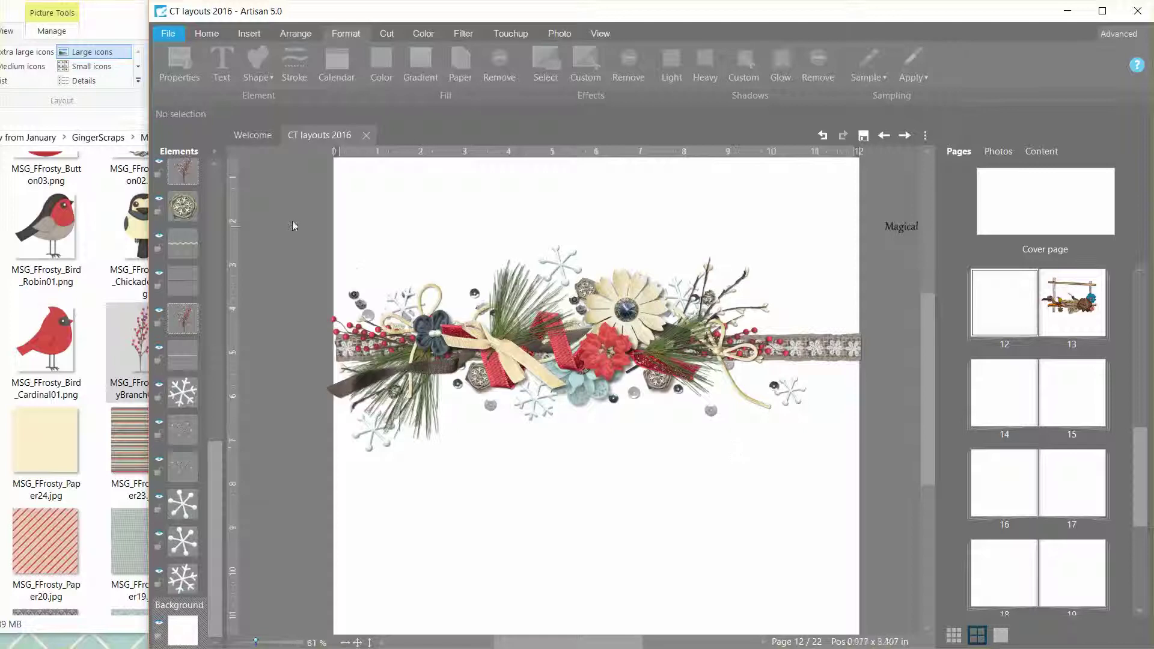
Marquee-select every winter cluster element on page 12 and group them from the Arrange tools.
{"action": "left_click_drag", "start_coordinate": [289, 187], "coordinate": [895, 508]}
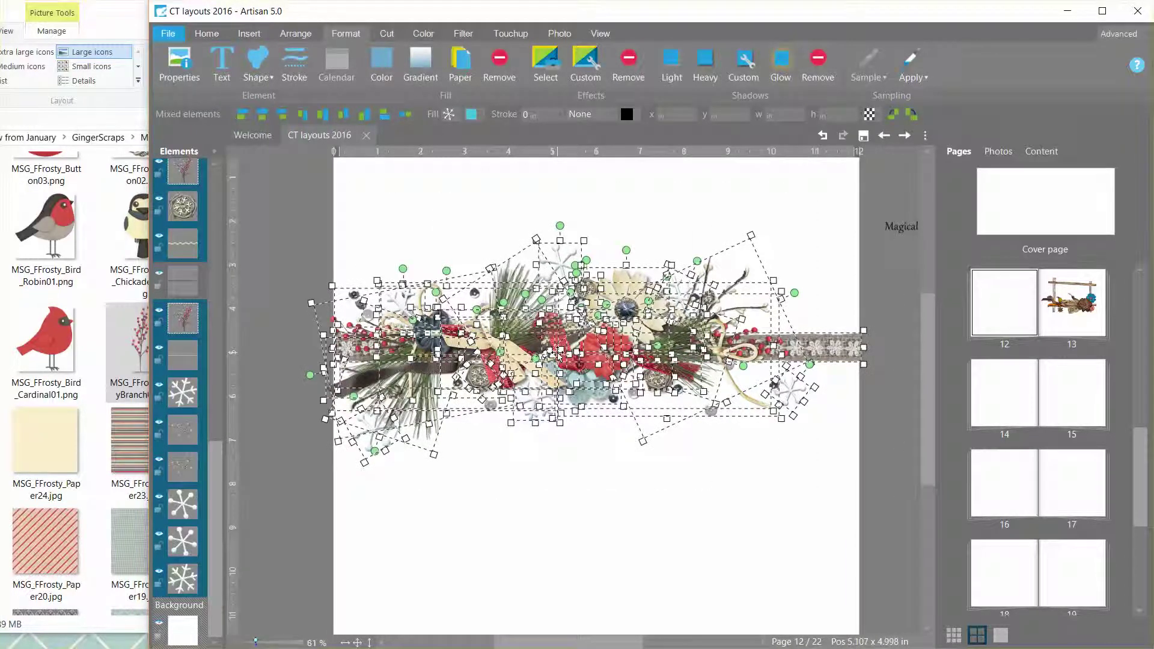
{"action": "left_click", "coordinate": [295, 33]}
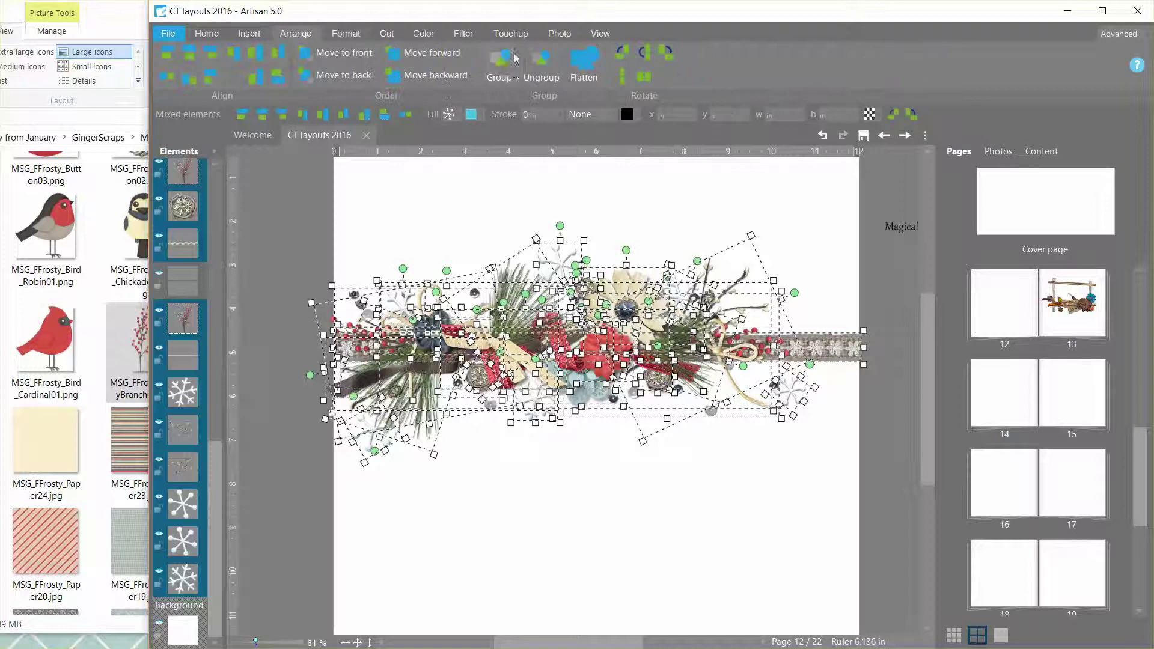
{"action": "left_click", "coordinate": [499, 72]}
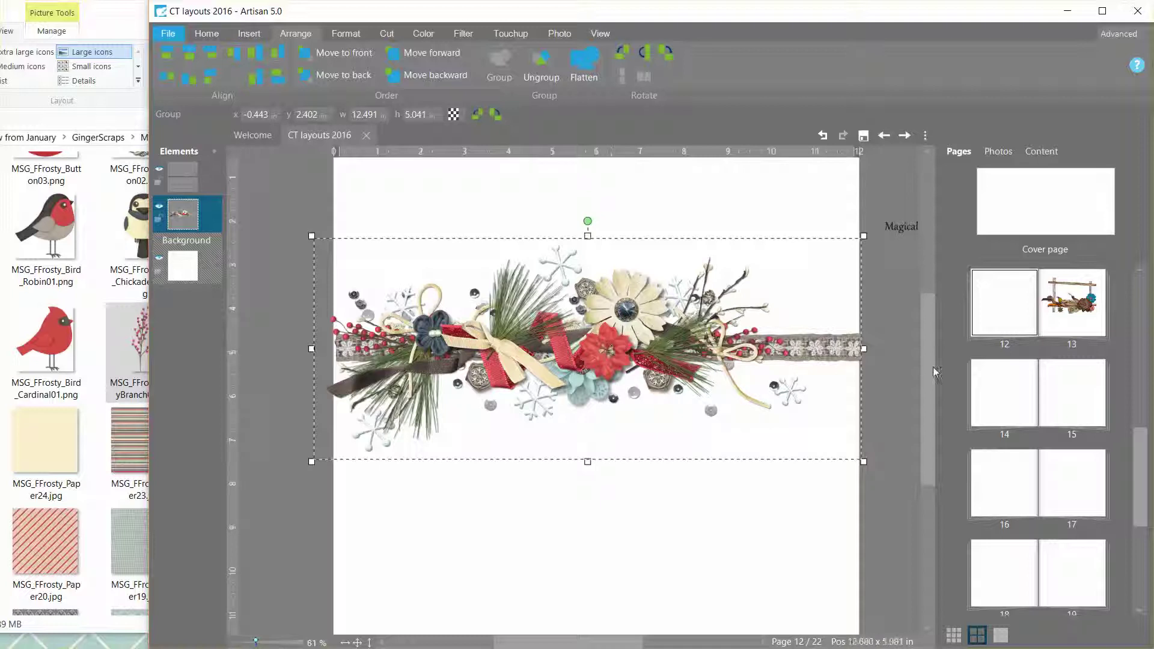
Save the layout and export the grouped cluster as an image into the MSG_FFrosty - winter folder.
{"action": "left_click", "coordinate": [864, 135]}
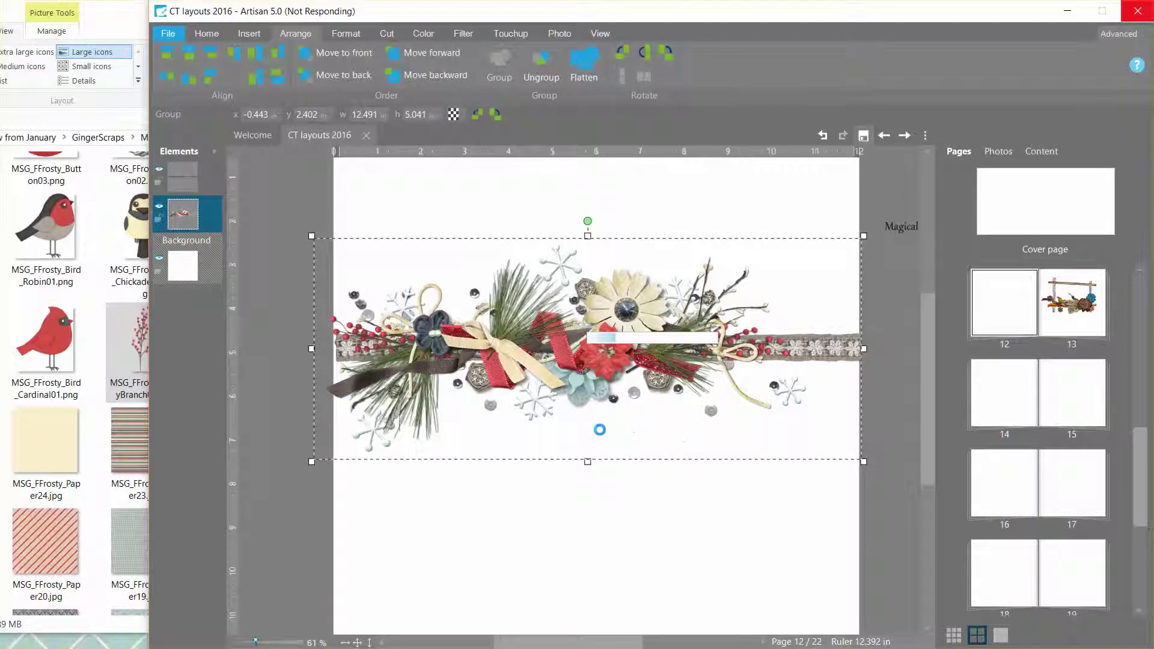
{"action": "right_click", "coordinate": [595, 351]}
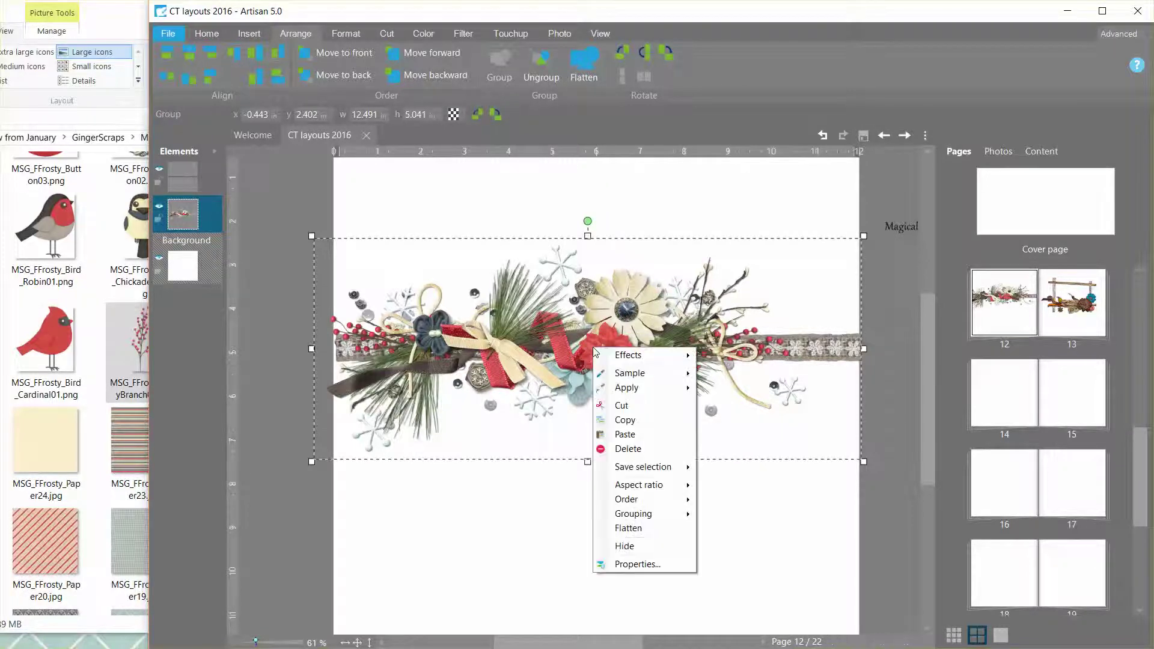
{"action": "mouse_move", "coordinate": [660, 471]}
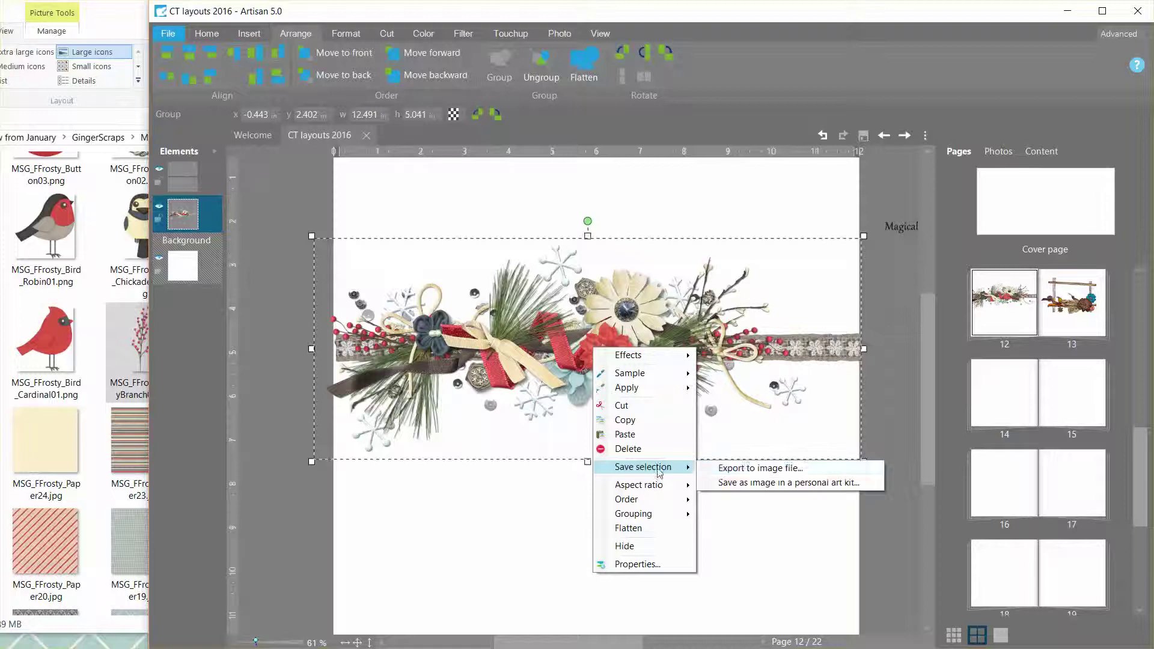
{"action": "left_click", "coordinate": [740, 469]}
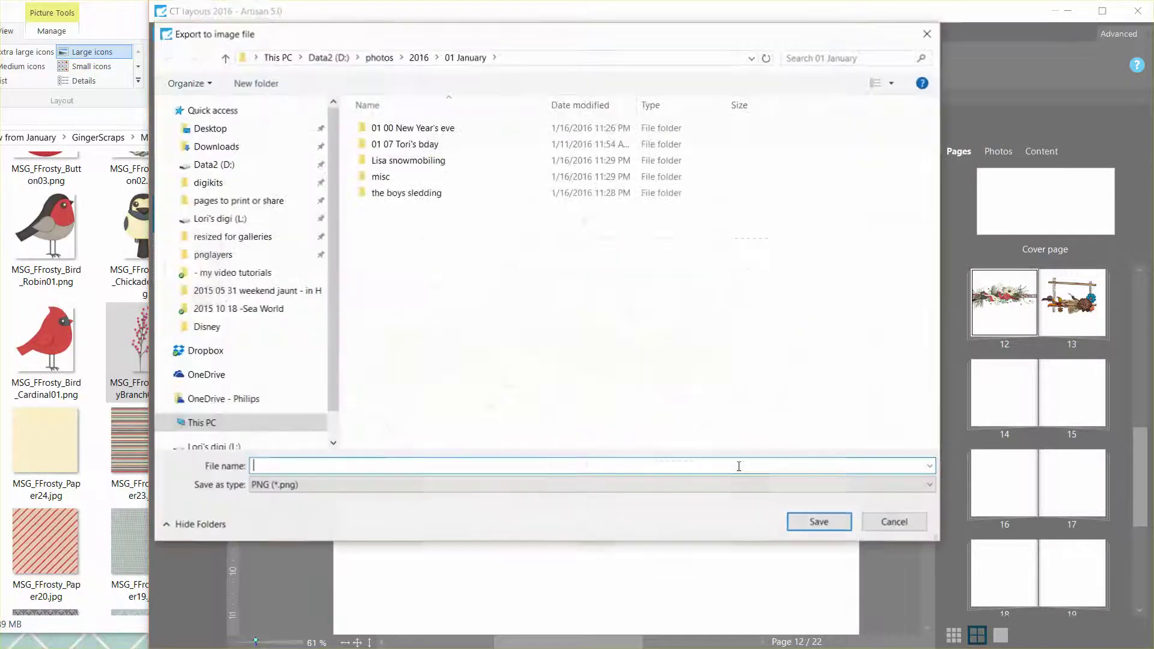
{"action": "left_click", "coordinate": [262, 185]}
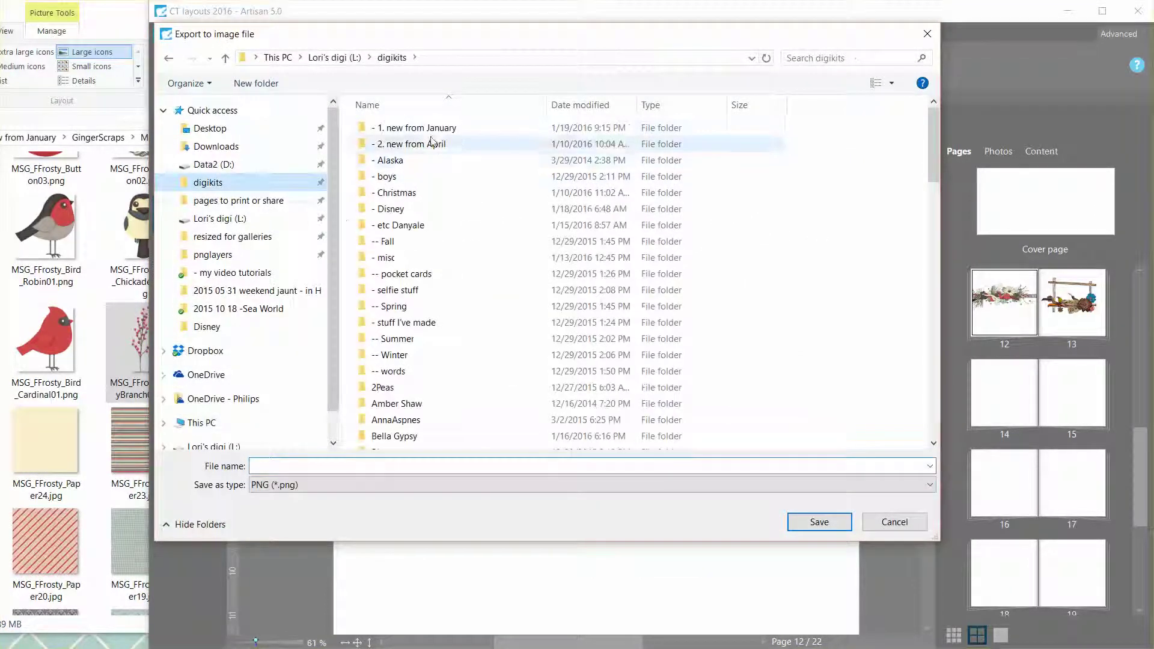
{"action": "double_click", "coordinate": [415, 128]}
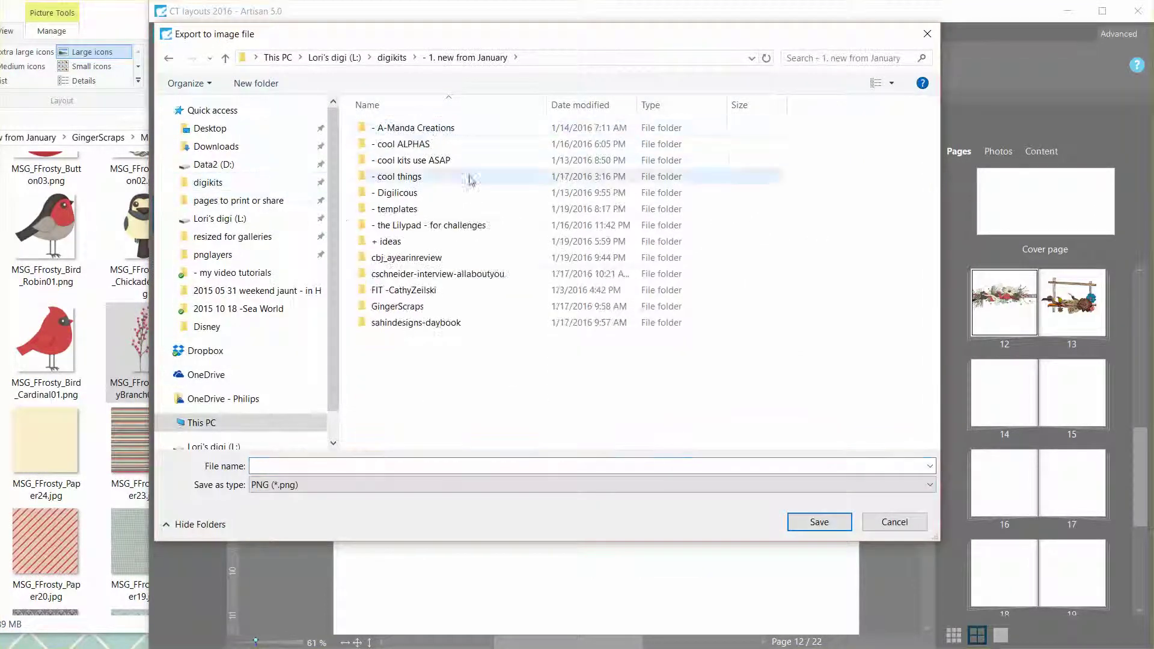
{"action": "double_click", "coordinate": [409, 307]}
{"action": "double_click", "coordinate": [424, 179]}
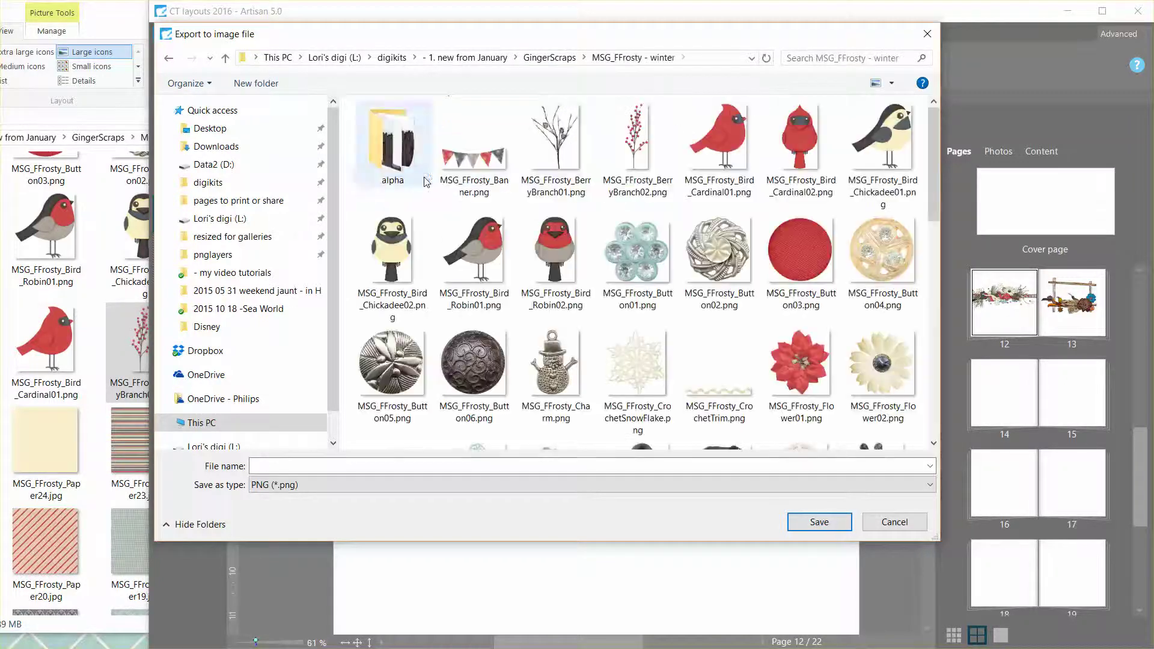
Name the image cluster and confirm the export at 300 dpi.
{"action": "left_click", "coordinate": [388, 467]}
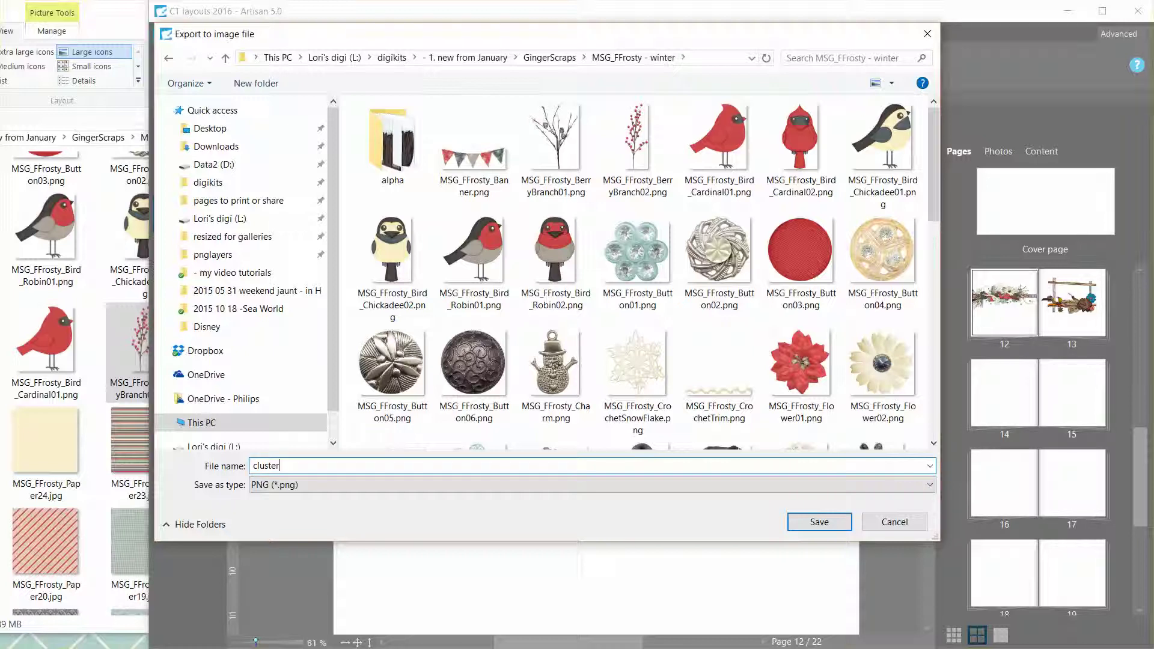
{"action": "key", "text": "Return"}
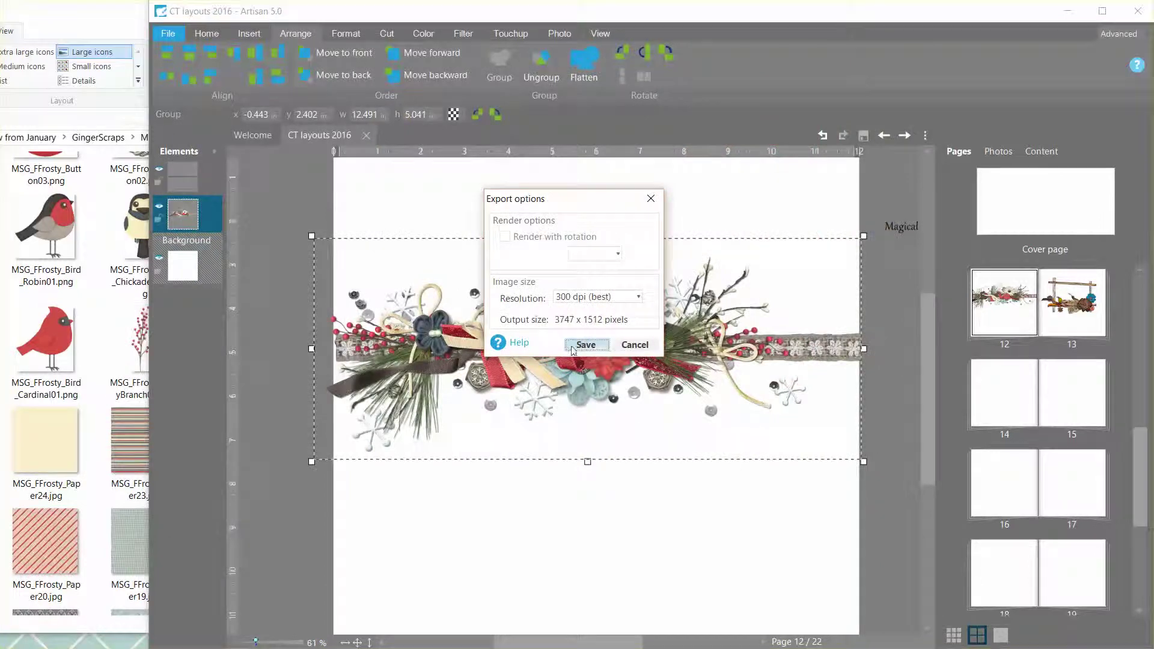
{"action": "left_click", "coordinate": [582, 344]}
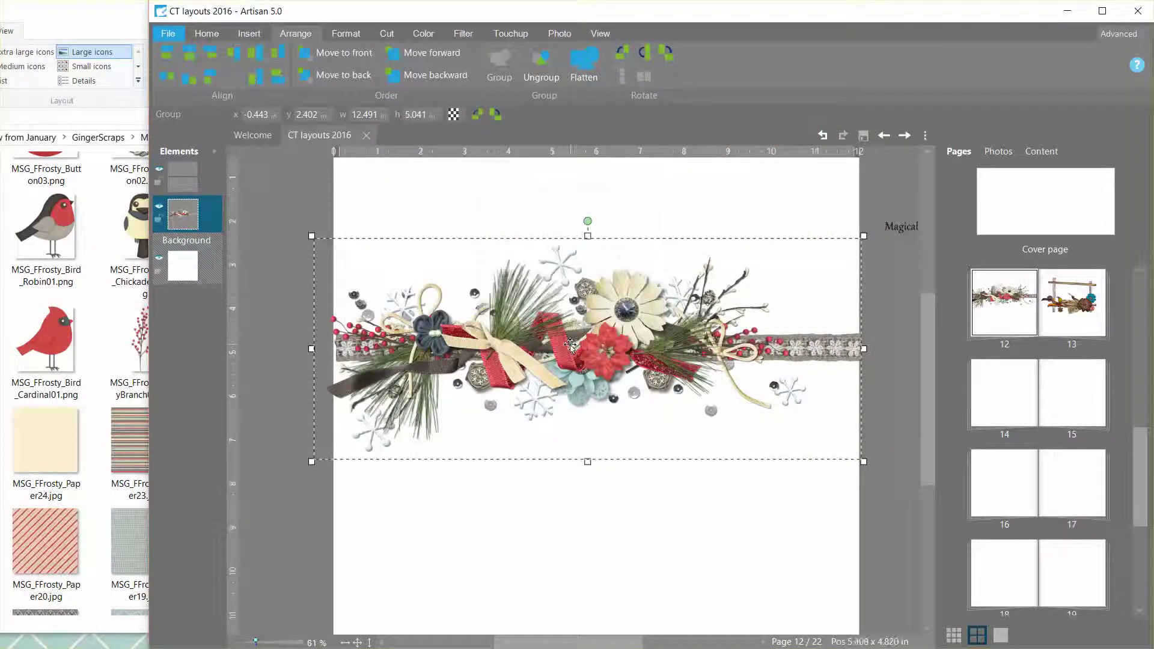
Bring File Explorer forward and scroll the MSG_FFrosty - winter folder to find cluster.png.
{"action": "left_click", "coordinate": [99, 13]}
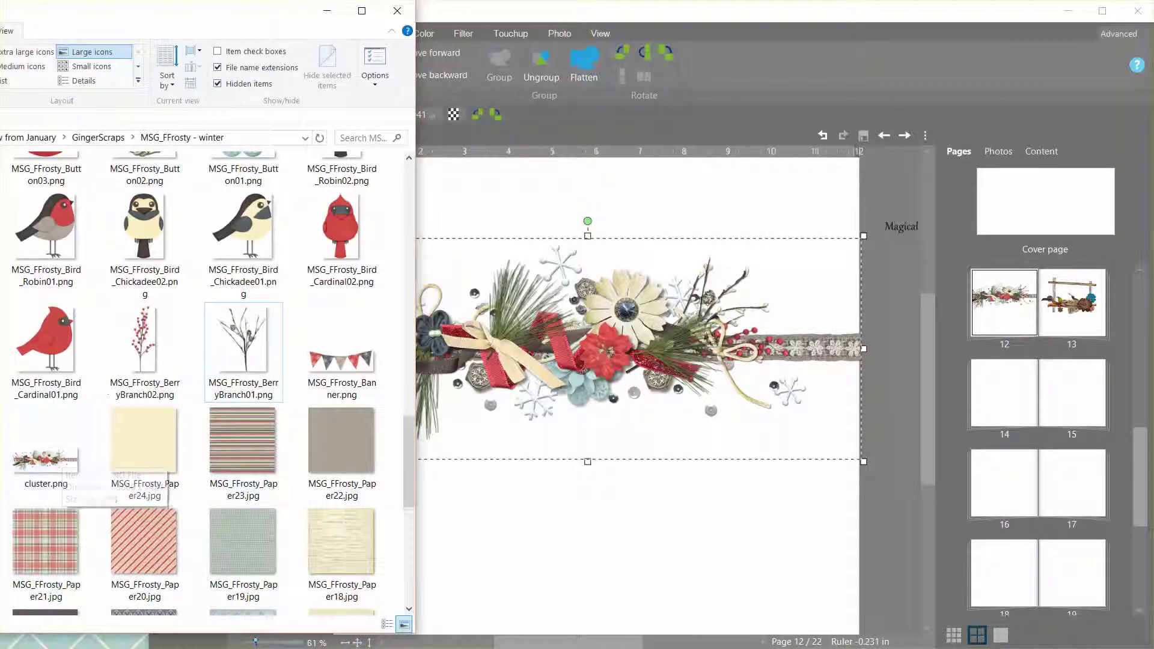
{"action": "scroll", "coordinate": [236, 416], "scroll_direction": "up", "scroll_amount": 2}
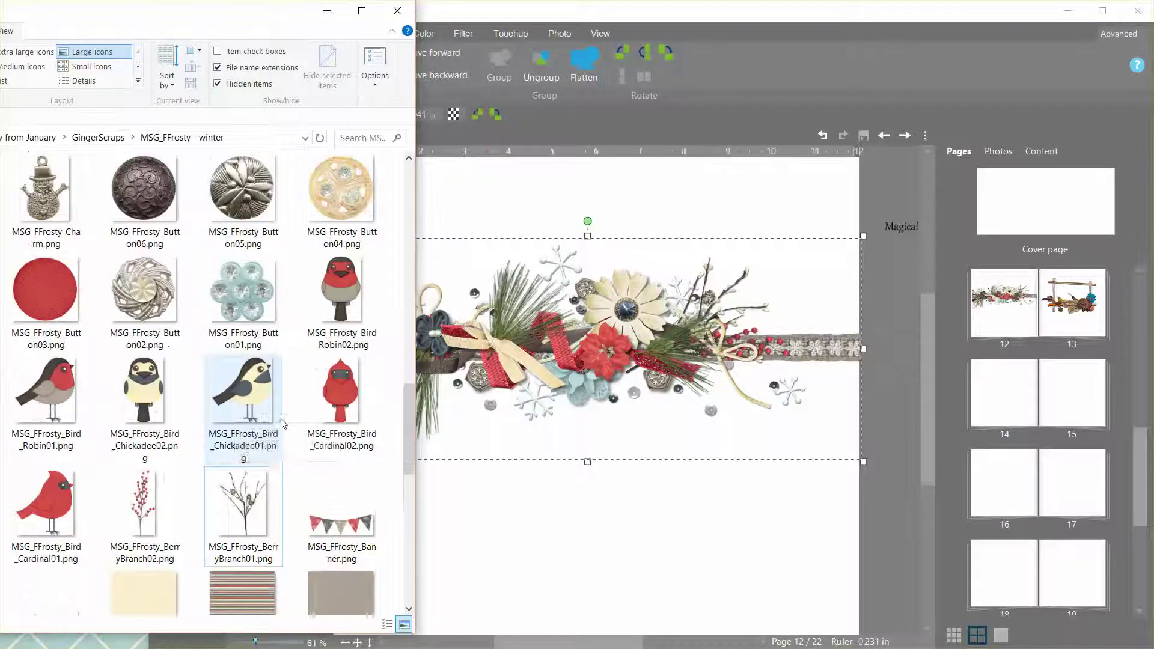
{"action": "scroll", "coordinate": [253, 418], "scroll_direction": "up", "scroll_amount": 1}
{"action": "scroll", "coordinate": [320, 447], "scroll_direction": "down", "scroll_amount": 2}
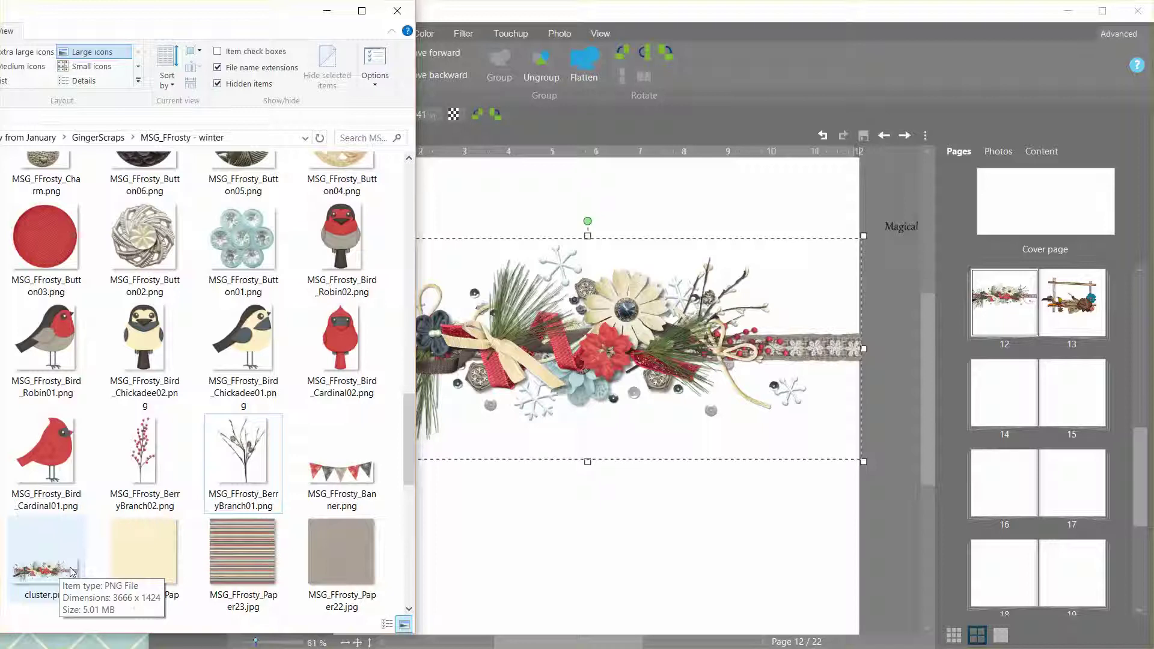
Drop cluster.png onto the page, reposition it, then switch to page 13's autumn frame.
{"action": "left_click_drag", "start_coordinate": [72, 571], "coordinate": [695, 457]}
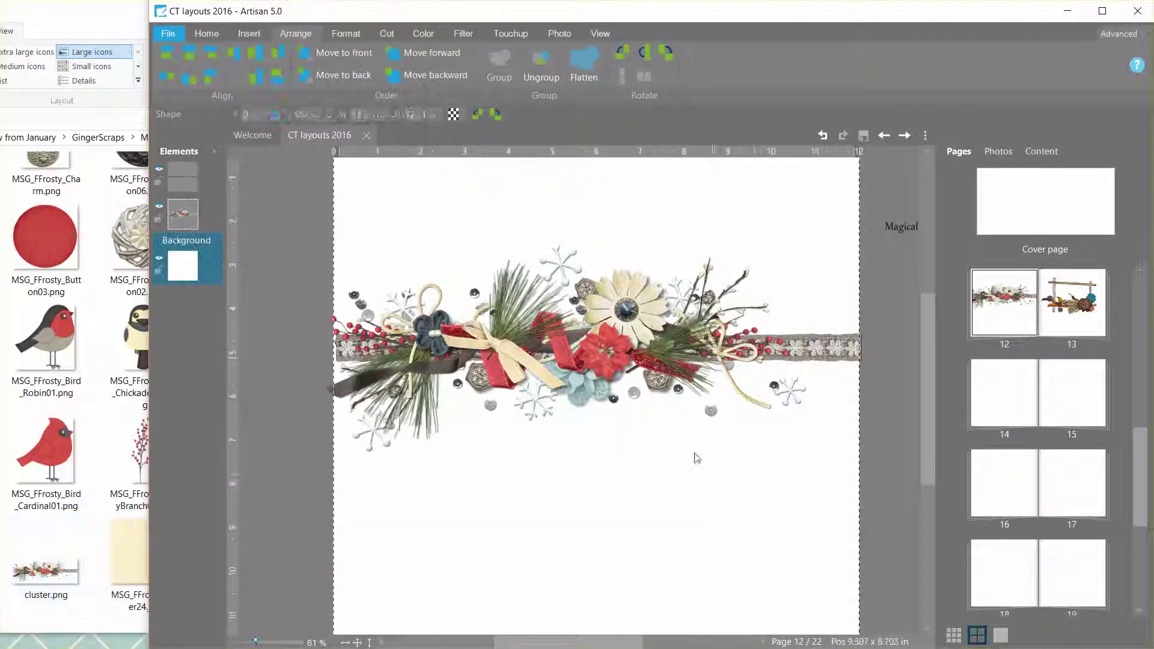
{"action": "left_click_drag", "start_coordinate": [640, 406], "coordinate": [503, 355]}
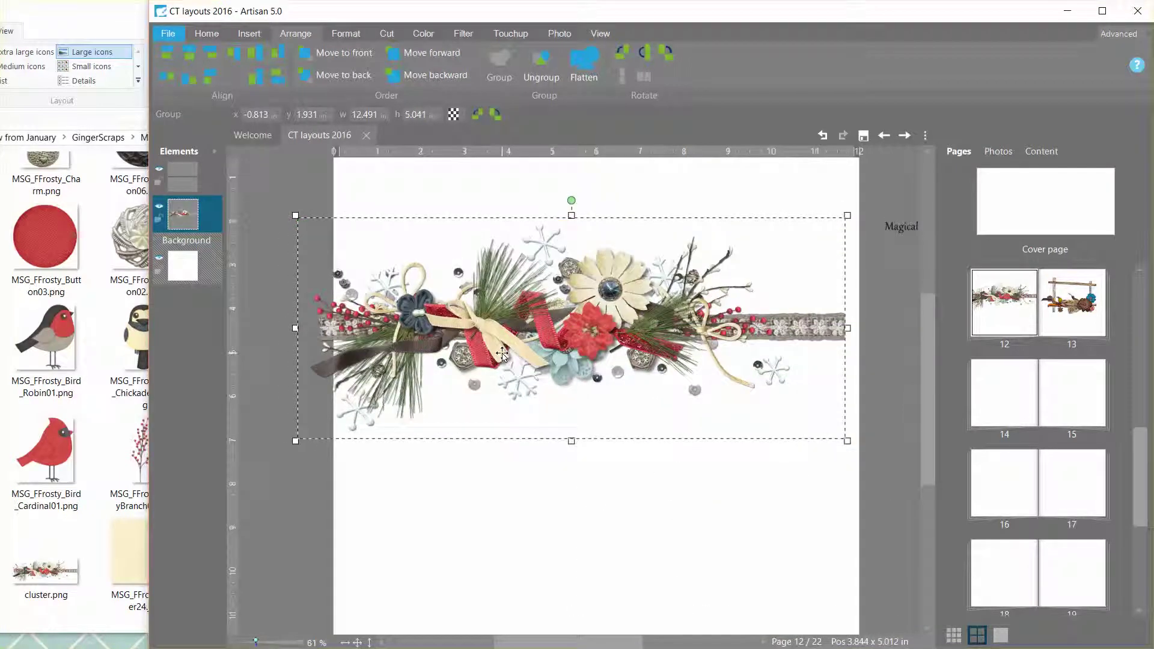
{"action": "left_click", "coordinate": [1091, 304]}
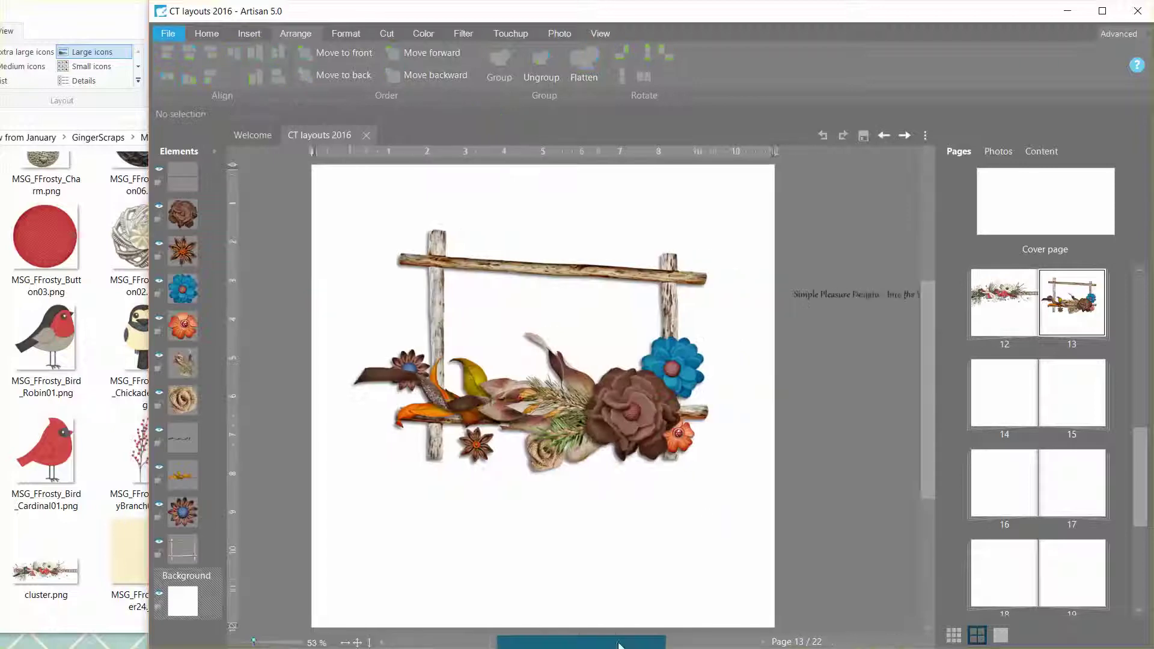
Move the wooden frame cluster up to about 1.707 by 0.898 inches, then deselect it.
{"action": "mouse_move", "coordinate": [620, 646]}
{"action": "left_mouse_down"}
{"action": "mouse_move", "coordinate": [645, 646]}
{"action": "mouse_move", "coordinate": [598, 644]}
{"action": "left_mouse_up"}
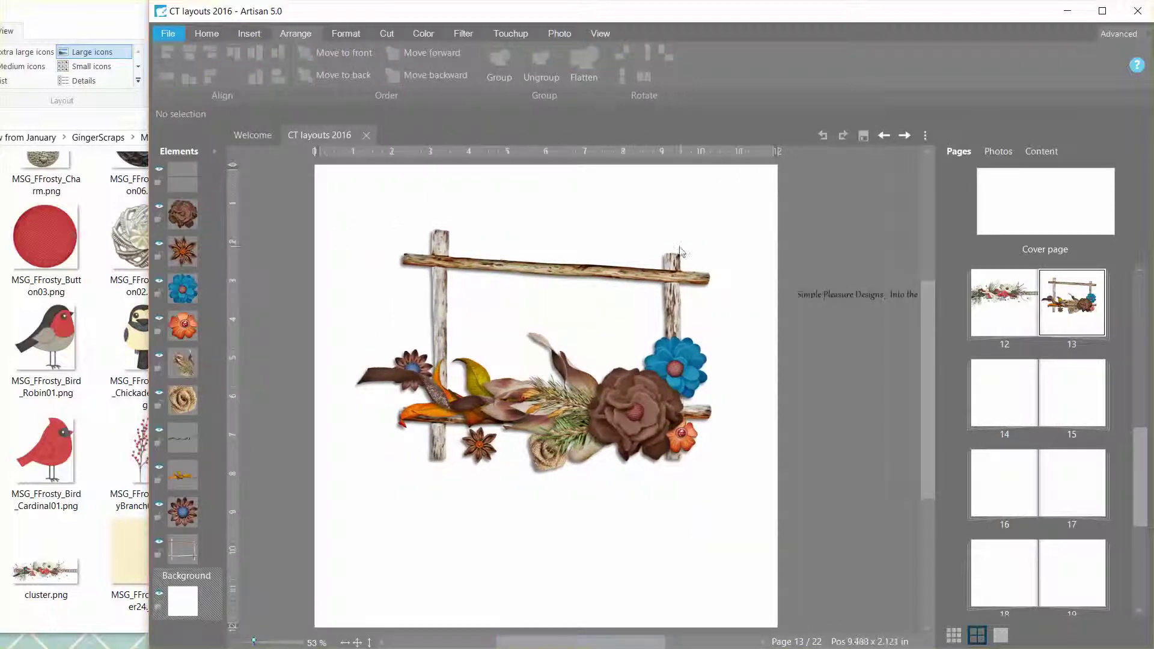
{"action": "left_click_drag", "start_coordinate": [681, 251], "coordinate": [653, 250]}
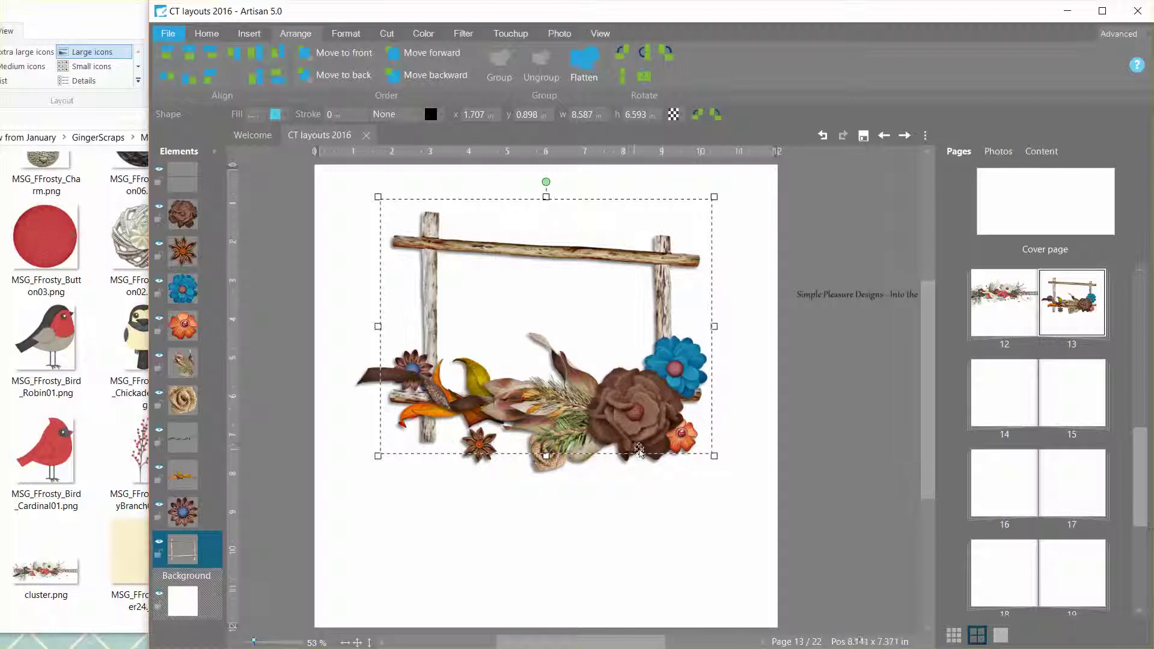
{"action": "left_click", "coordinate": [777, 374]}
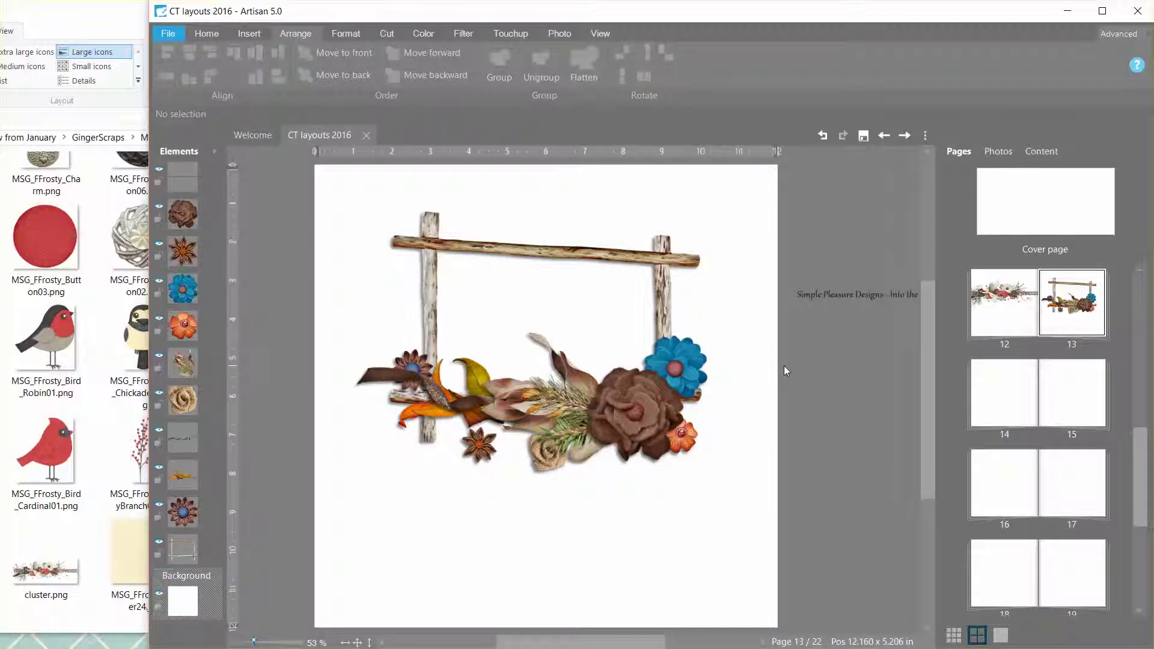
Duplicate the pine sprig and burlap rose and drag the copies to the page's lower left.
{"action": "left_click", "coordinate": [649, 405]}
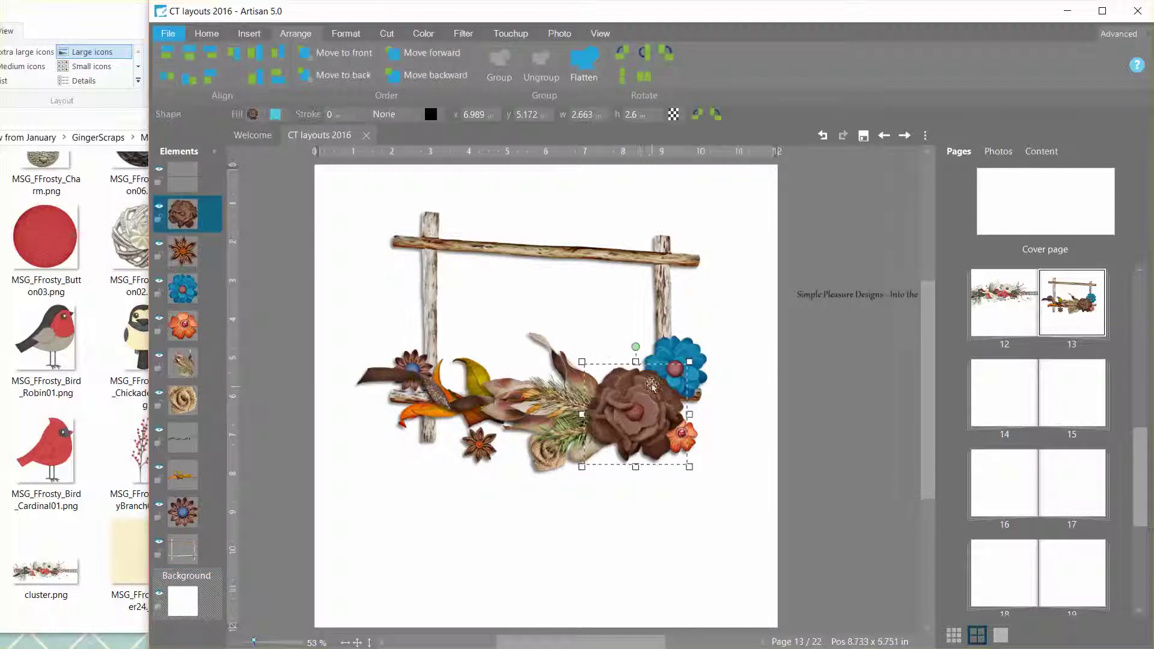
{"action": "left_click", "coordinate": [576, 375], "text": "shift"}
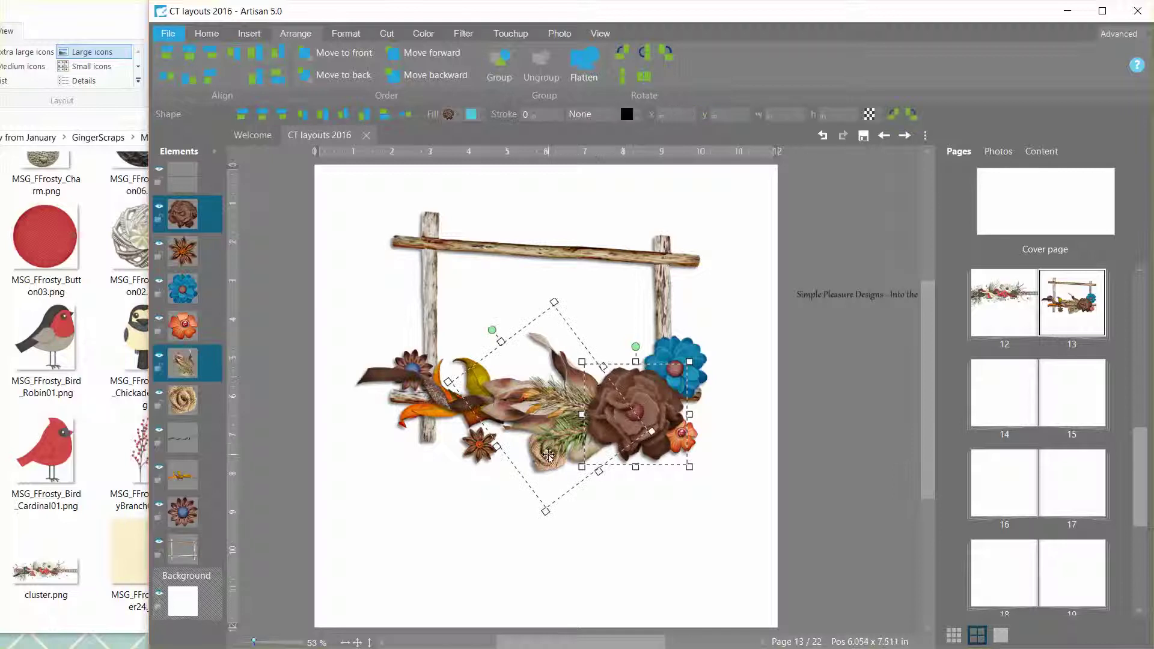
{"action": "left_click", "coordinate": [552, 450]}
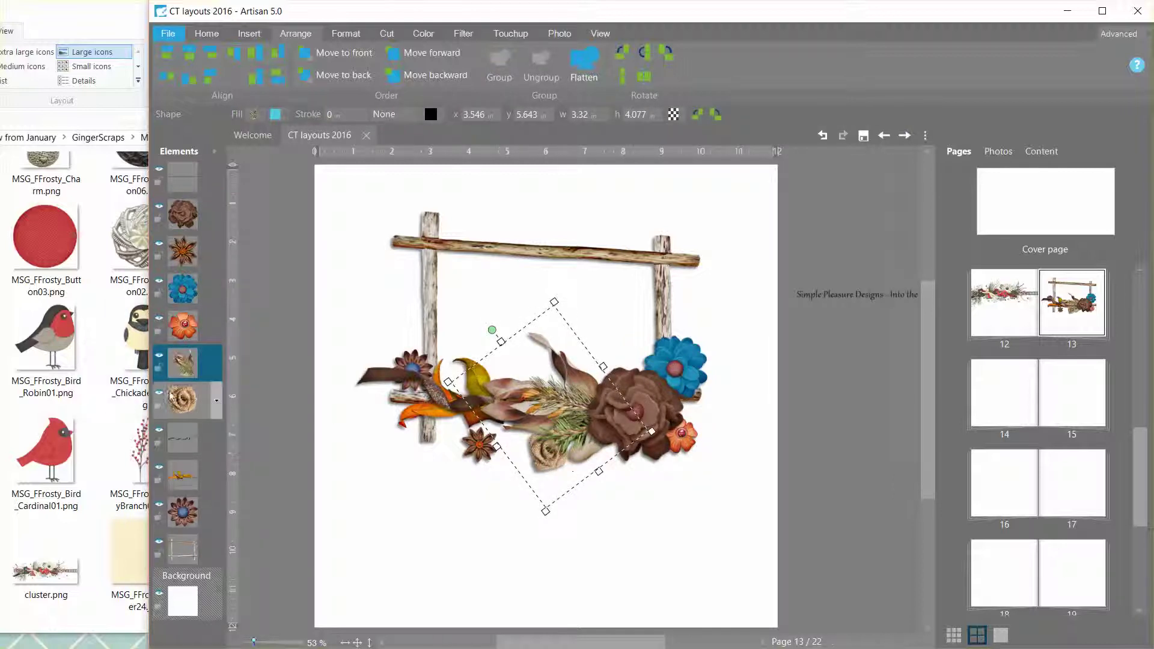
{"action": "left_click", "coordinate": [187, 402], "text": "ctrl"}
{"action": "key", "text": "ctrl+d"}
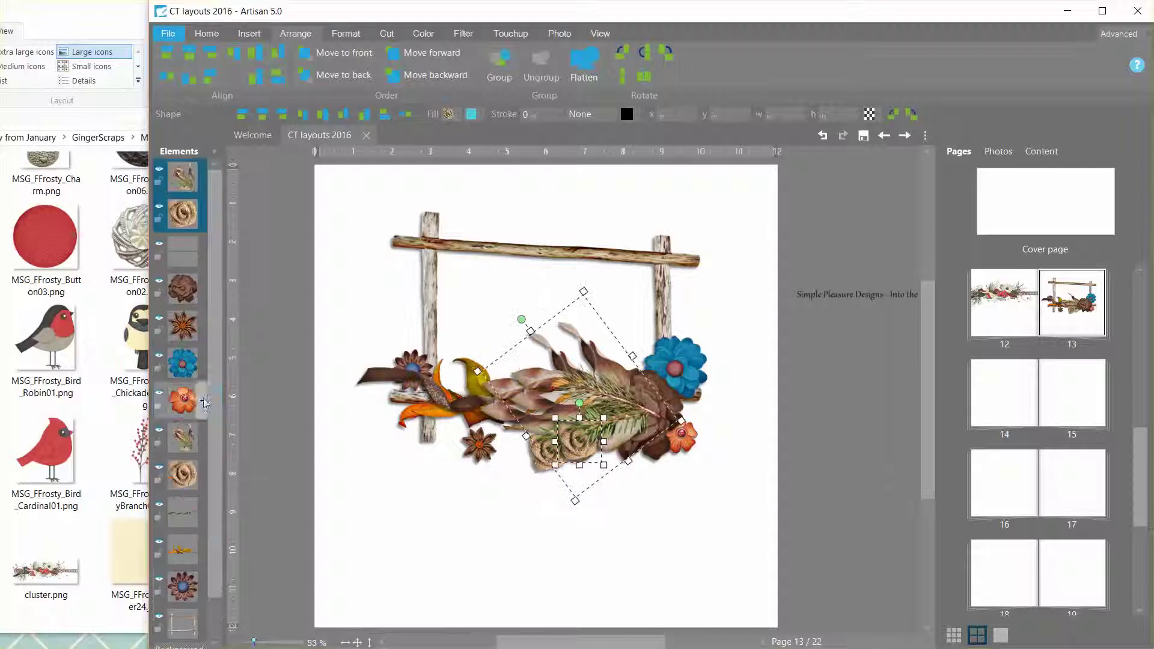
{"action": "left_click_drag", "start_coordinate": [594, 410], "coordinate": [417, 499]}
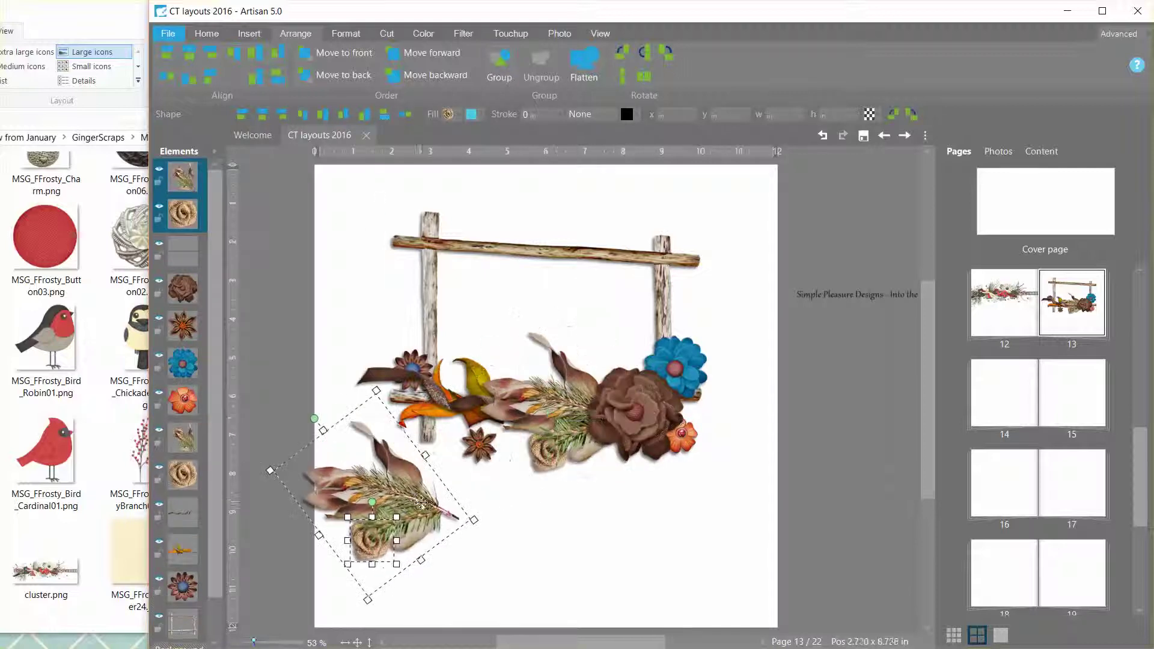
Duplicate the blue flower, move it onto the lower-left copies, and marquee-select all three.
{"action": "left_click", "coordinate": [643, 409]}
{"action": "left_click", "coordinate": [680, 355]}
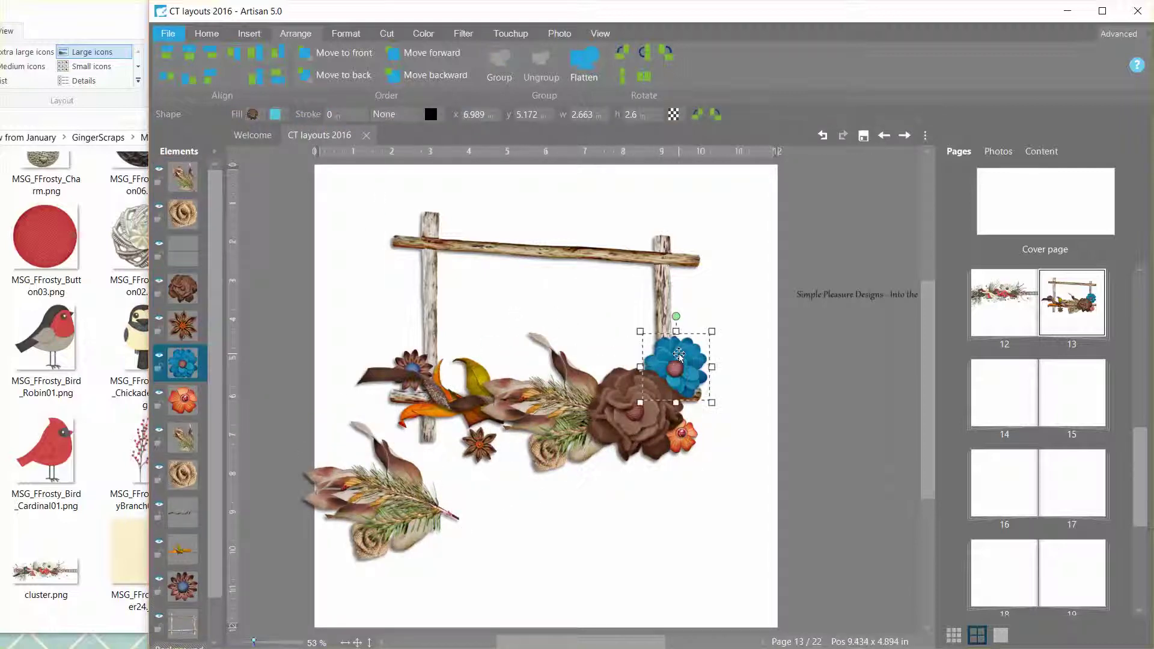
{"action": "key", "text": "ctrl+d"}
{"action": "left_click_drag", "start_coordinate": [681, 359], "coordinate": [432, 513]}
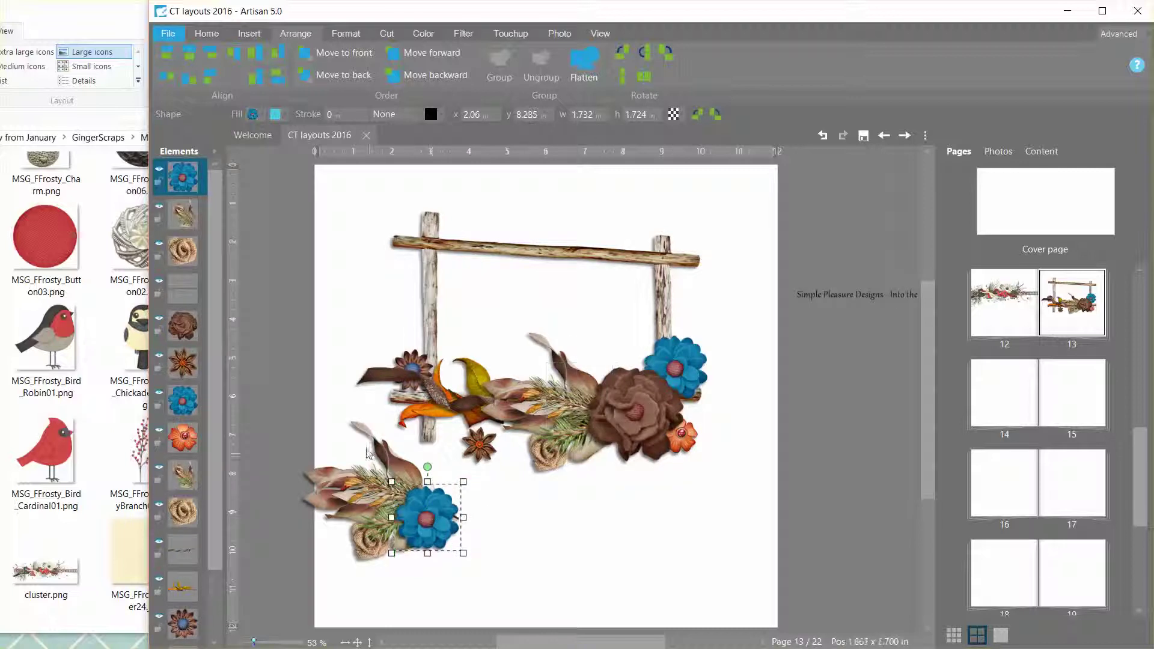
{"action": "left_click_drag", "start_coordinate": [282, 393], "coordinate": [466, 597]}
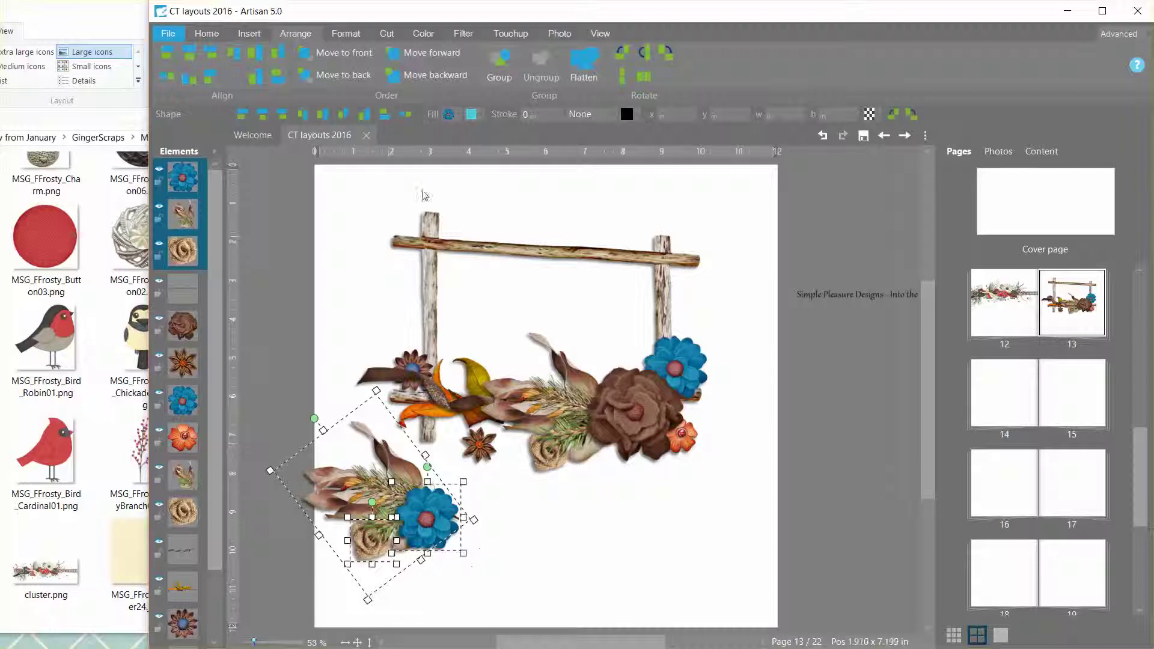
Group the three copies, rotate the mini-cluster and move it into the lower-right corner.
{"action": "key", "text": "ctrl+g"}
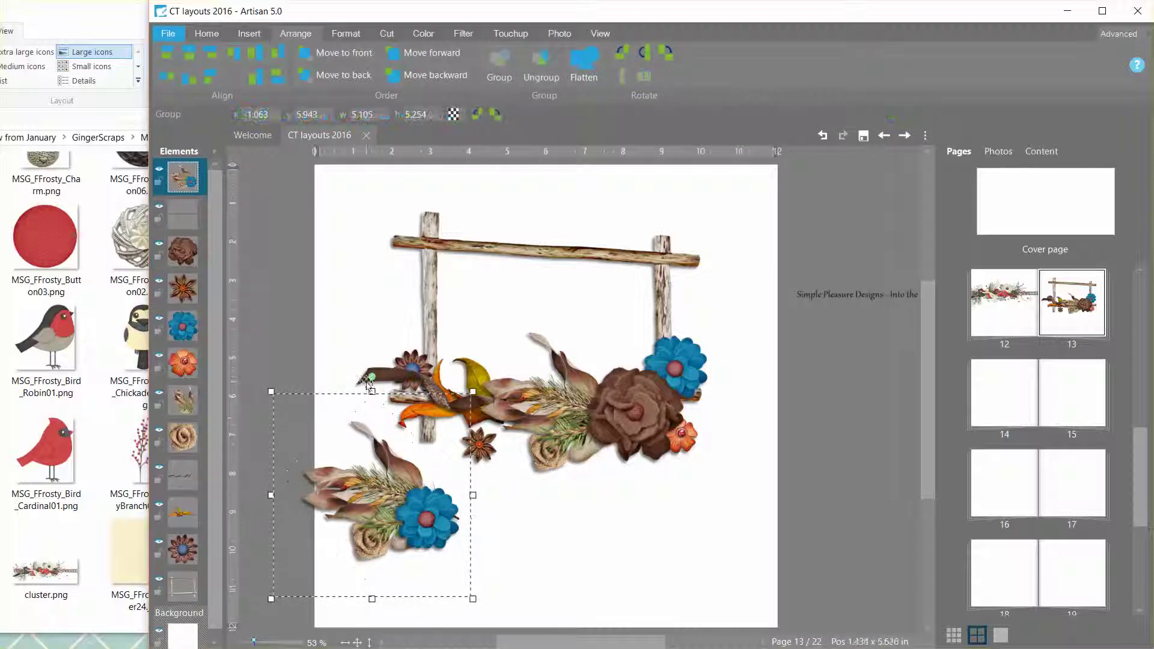
{"action": "left_click_drag", "start_coordinate": [372, 376], "coordinate": [486, 525]}
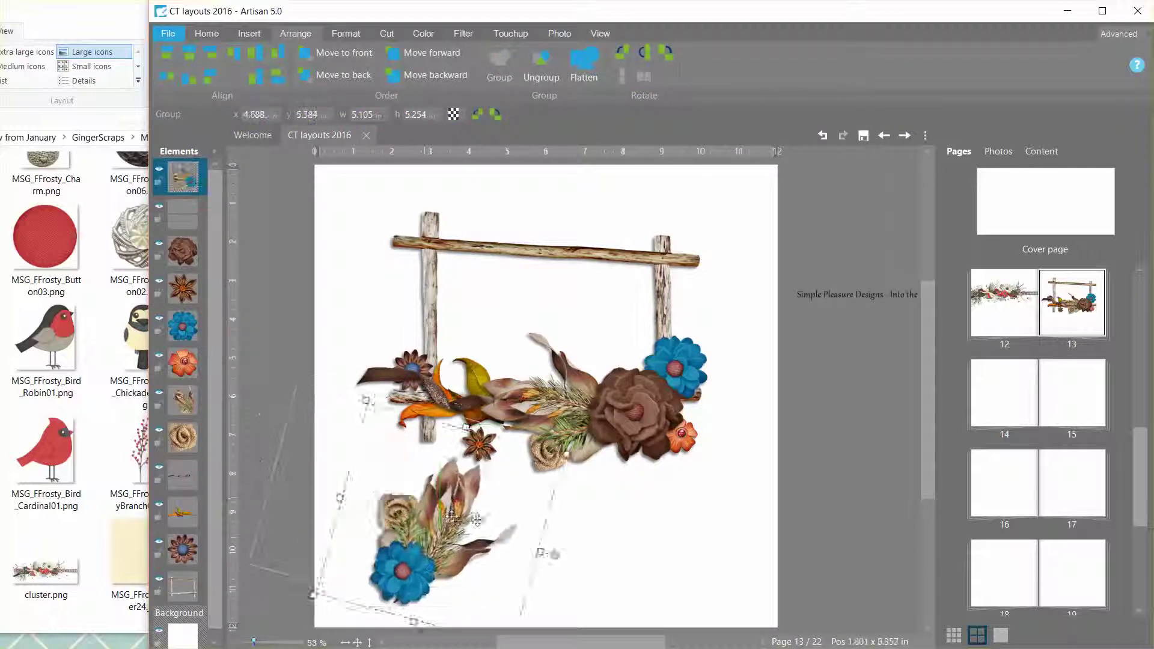
{"action": "left_click_drag", "start_coordinate": [387, 493], "coordinate": [754, 527]}
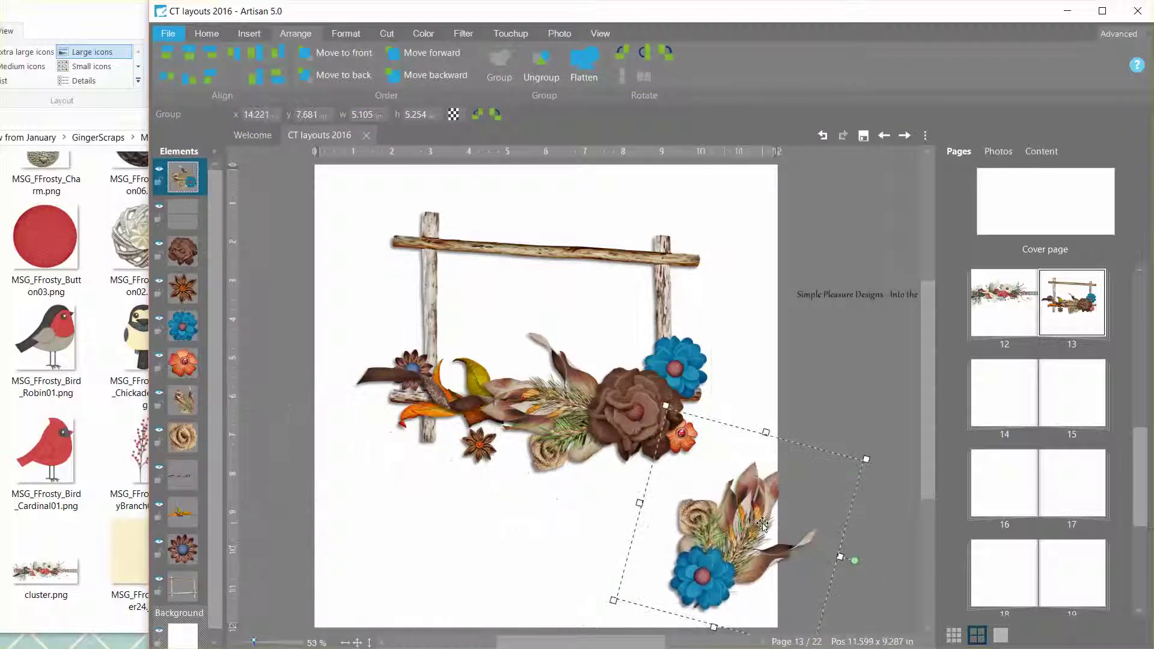
{"action": "left_click", "coordinate": [824, 337]}
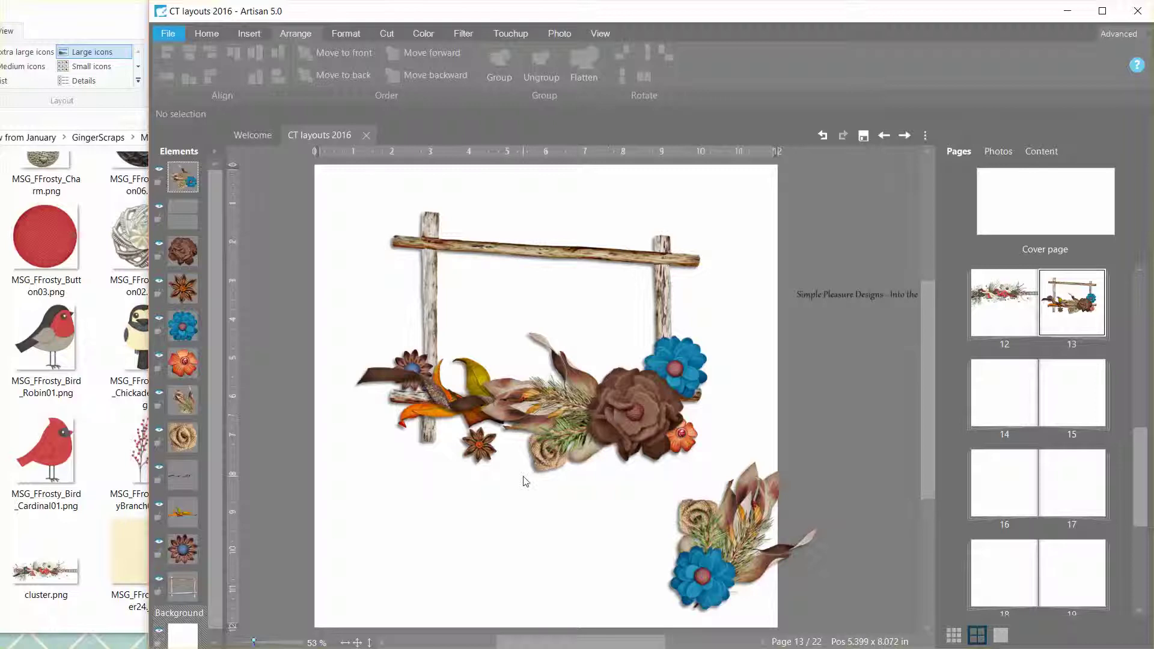
Duplicate the pine branch, set it nearly upright at the frame's right, and send it behind.
{"action": "left_click", "coordinate": [564, 407]}
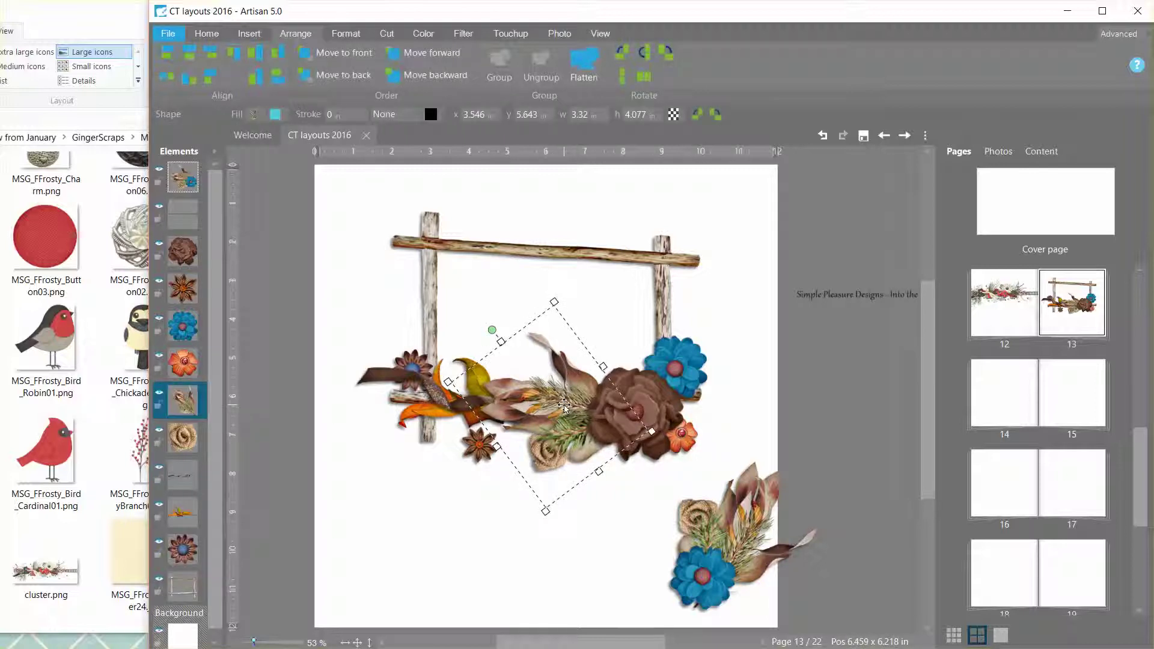
{"action": "key", "text": "ctrl+d"}
{"action": "mouse_move", "coordinate": [523, 318]}
{"action": "left_mouse_down"}
{"action": "mouse_move", "coordinate": [579, 337]}
{"action": "mouse_move", "coordinate": [538, 316]}
{"action": "left_mouse_up"}
{"action": "left_click_drag", "start_coordinate": [577, 393], "coordinate": [679, 369]}
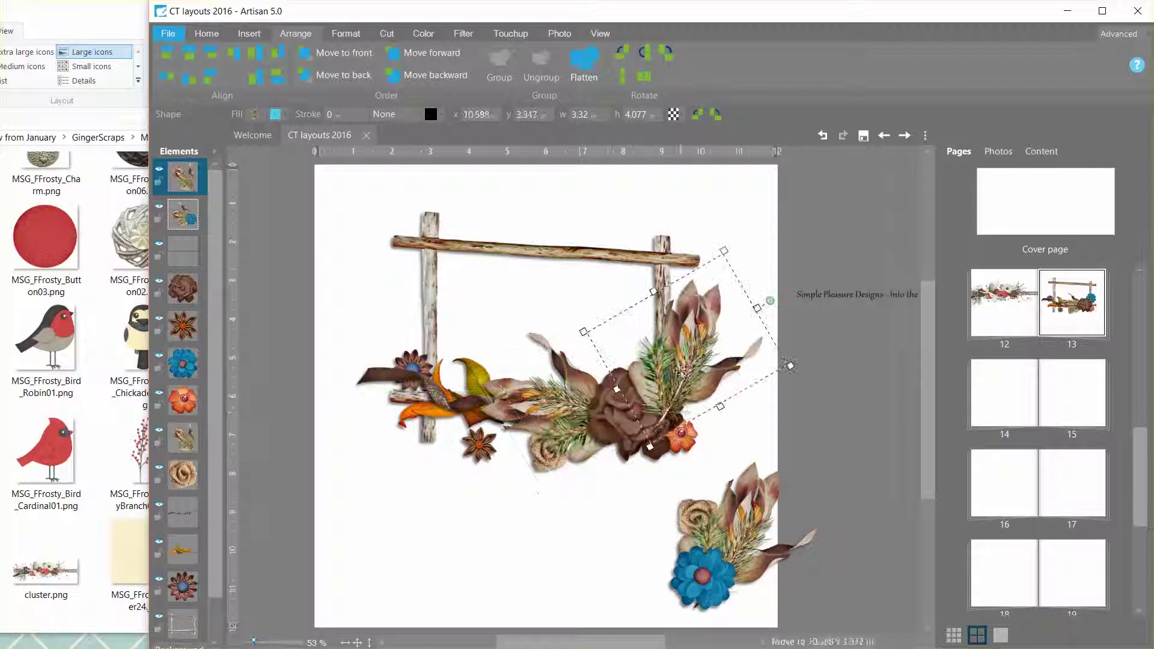
{"action": "left_click", "coordinate": [319, 74]}
{"action": "scroll", "coordinate": [218, 475], "scroll_direction": "down", "scroll_amount": 2}
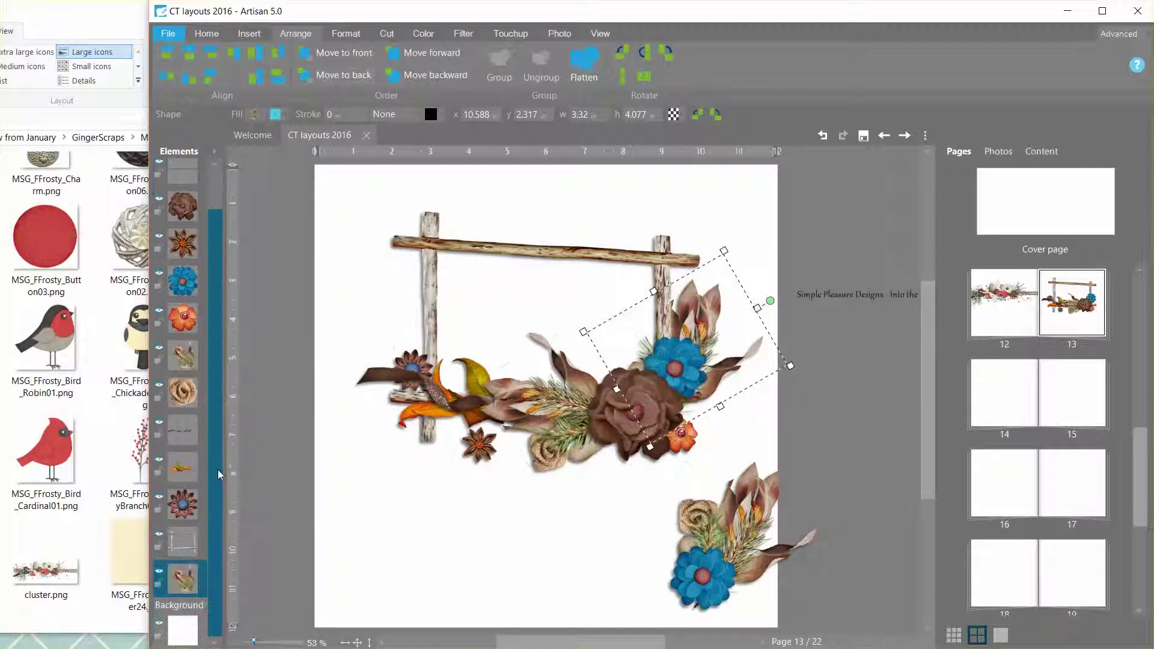
{"action": "left_click", "coordinate": [900, 388]}
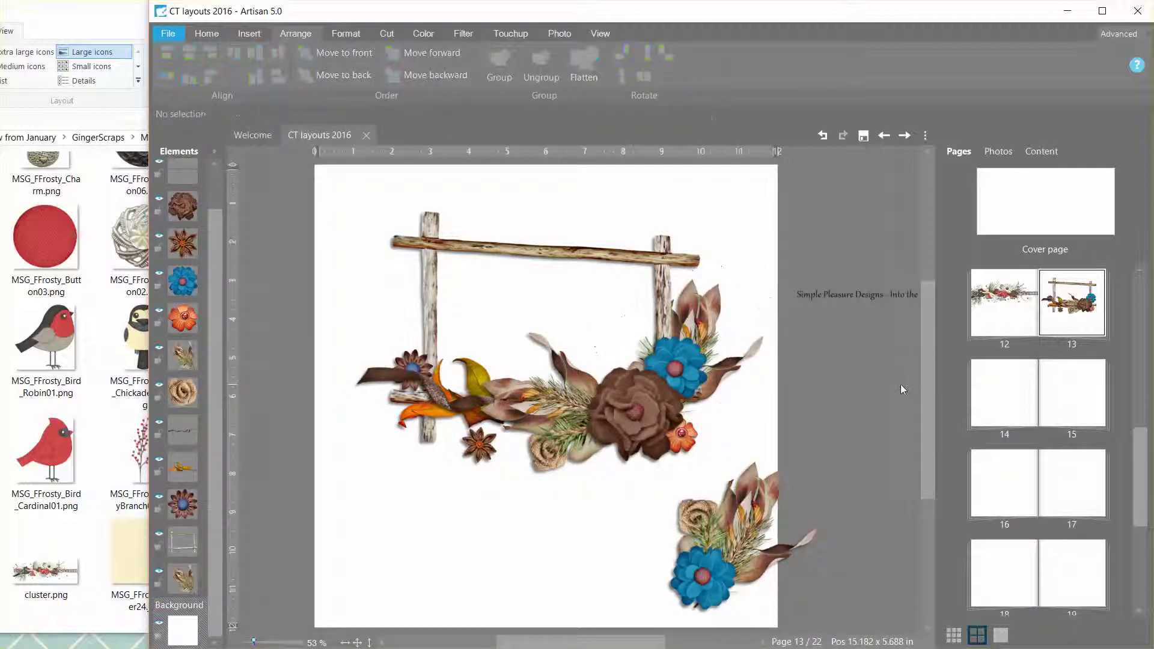